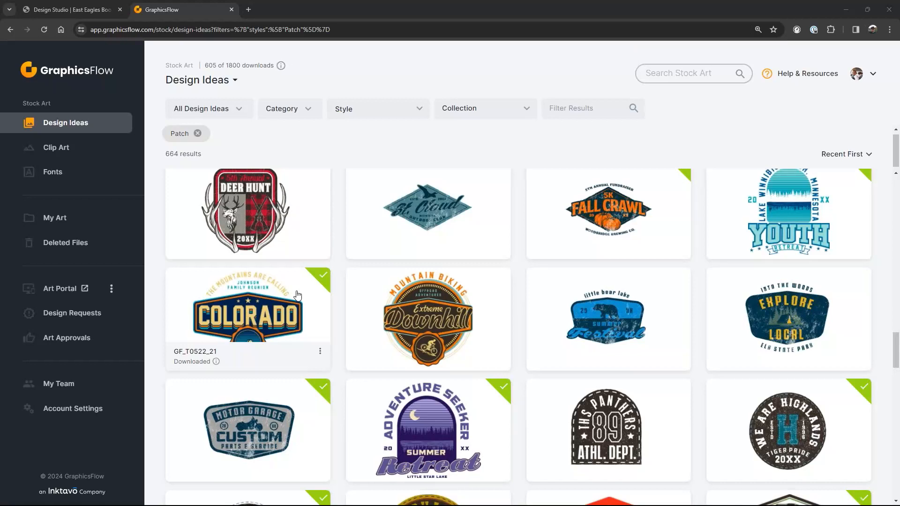
# Remove the Patch style filter from the design ideas and view the details of the Catch a Wave Spring Break design.
pyautogui.hotkey('ctrl', '+')
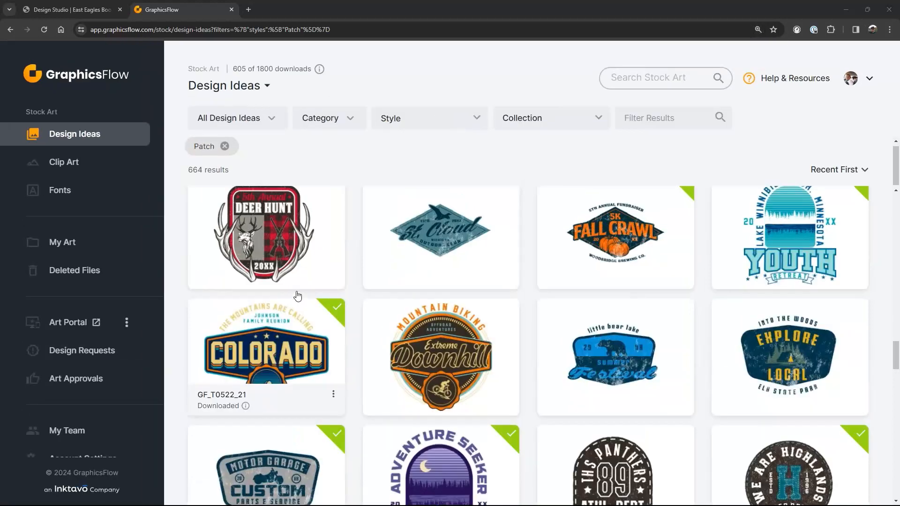
pyautogui.hotkey('ctrl', '-')
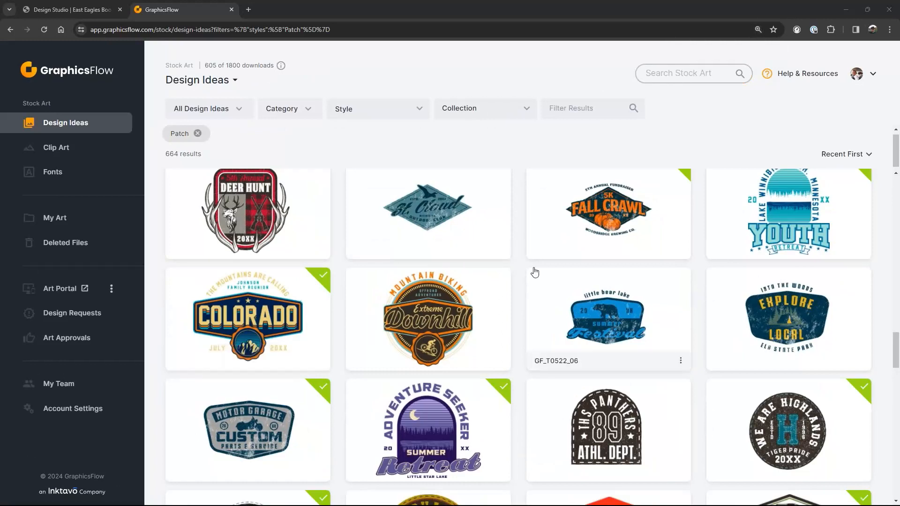
pyautogui.click(198, 133)
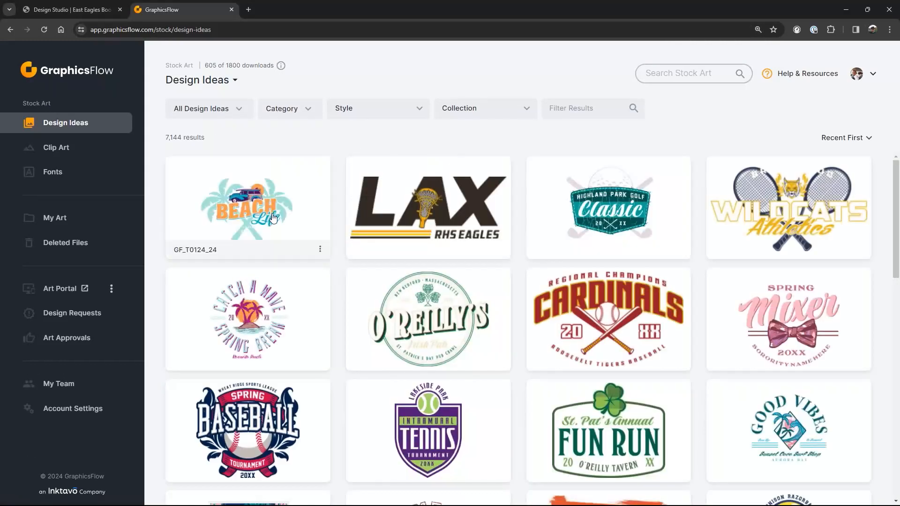
pyautogui.click(253, 304)
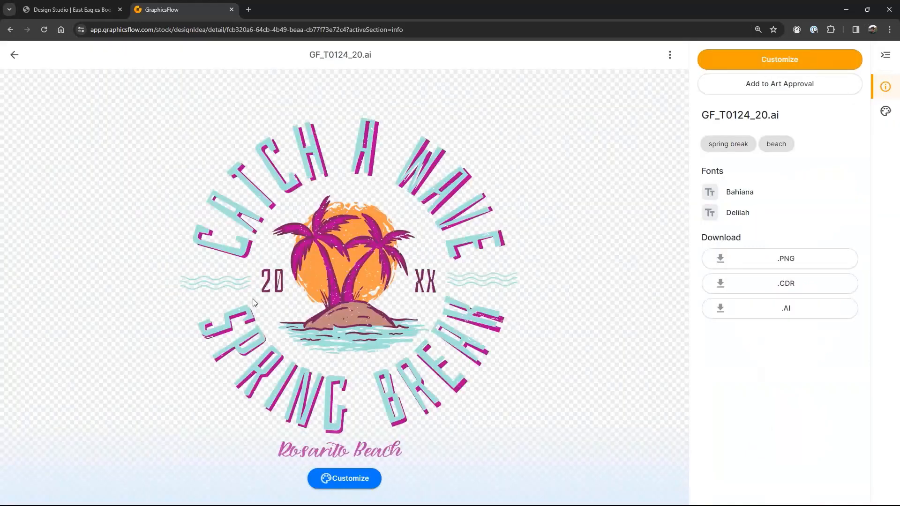
pyautogui.click(14, 55)
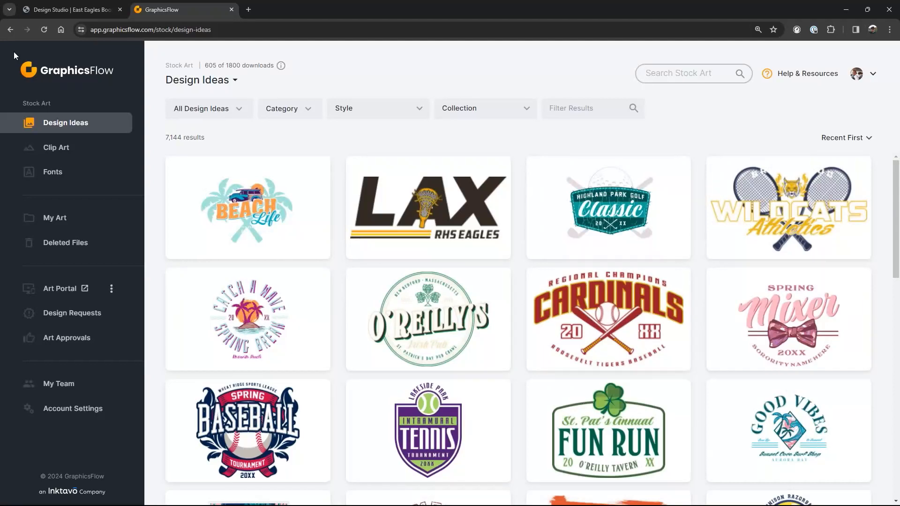
# View the stock clip art library, and filter the stock fonts by "am".
pyautogui.click(57, 150)
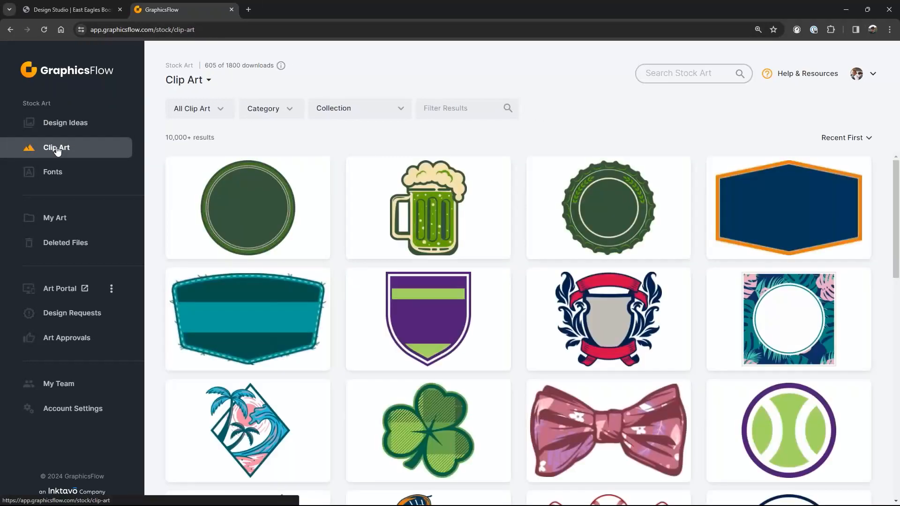
pyautogui.click(56, 179)
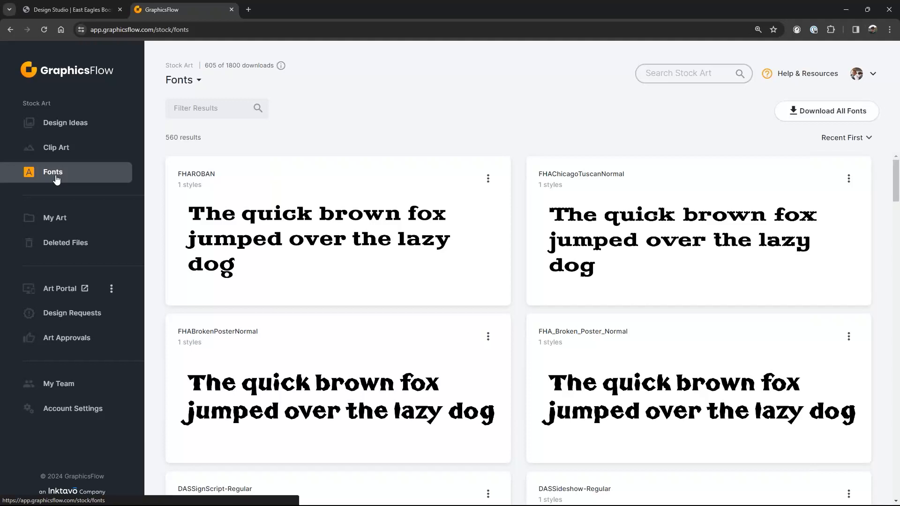
pyautogui.click(209, 110)
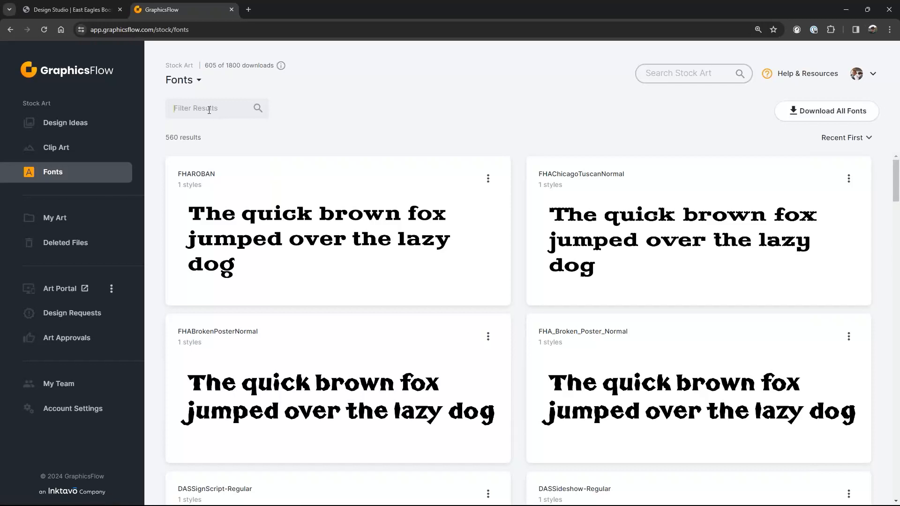
pyautogui.write('am')
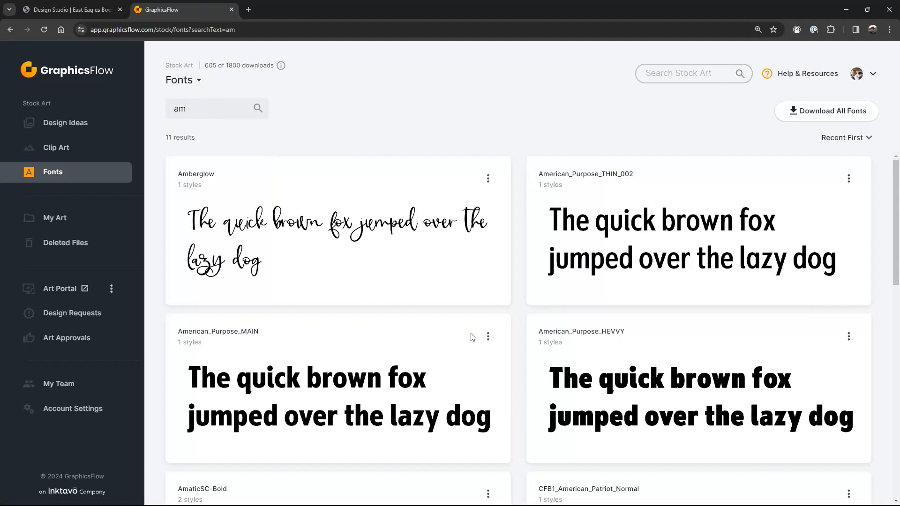
# View the available options for the AMERICAN_CAPTAIN_HEVVY font in the filtered results.
pyautogui.scroll(-4, 473, 336)
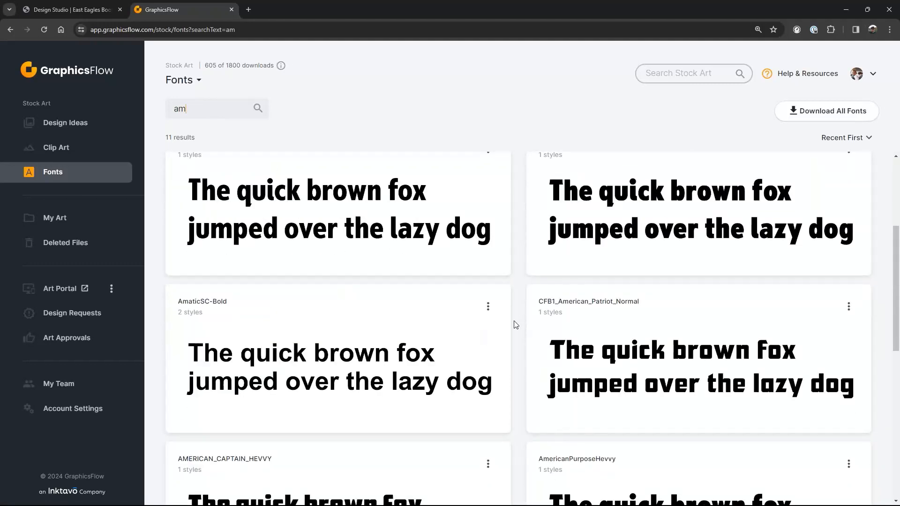
pyautogui.scroll(-4, 516, 324)
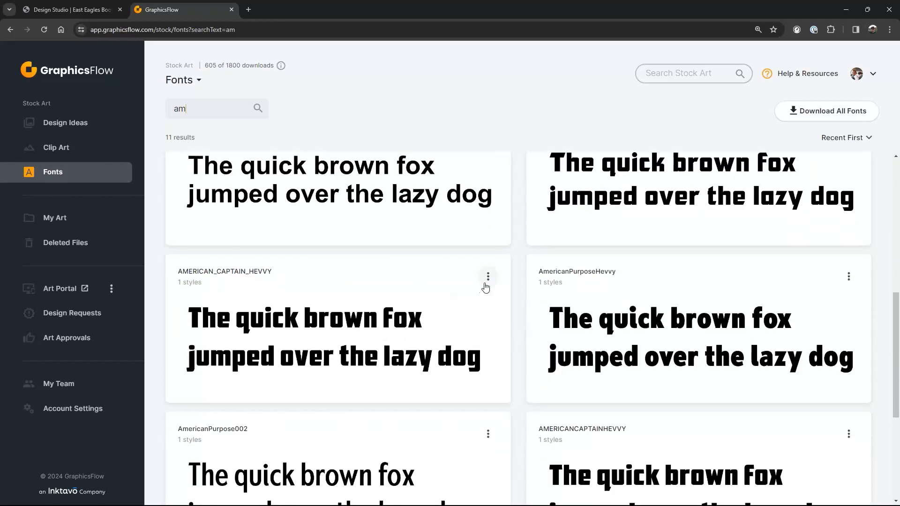
pyautogui.click(488, 277)
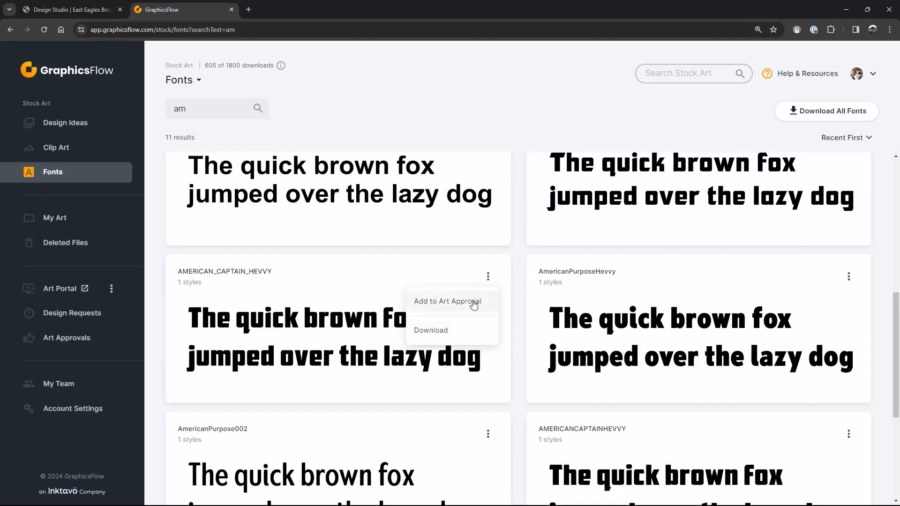
pyautogui.click(346, 324)
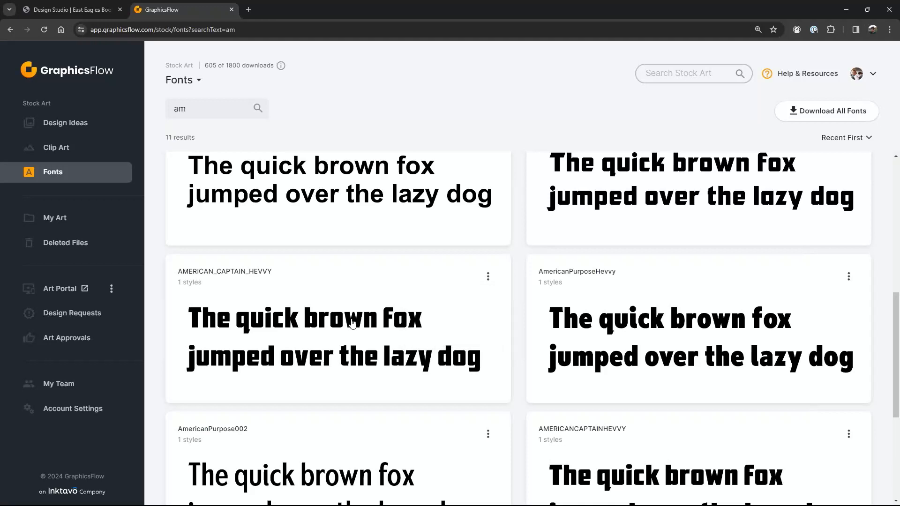
# Download all stock fonts as the zip file GraphicsFlowFonts_01-05-24 into the Downloads folder.
pyautogui.scroll(7, 448, 306)
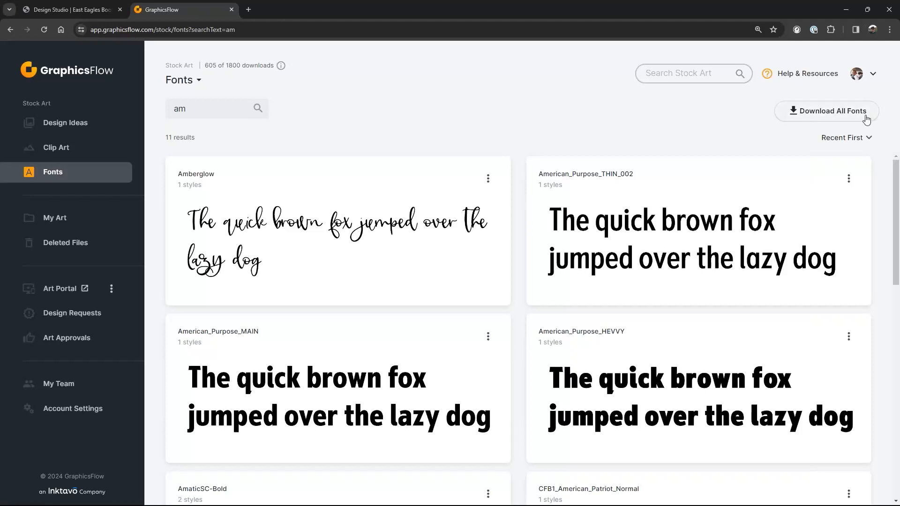
pyautogui.click(848, 116)
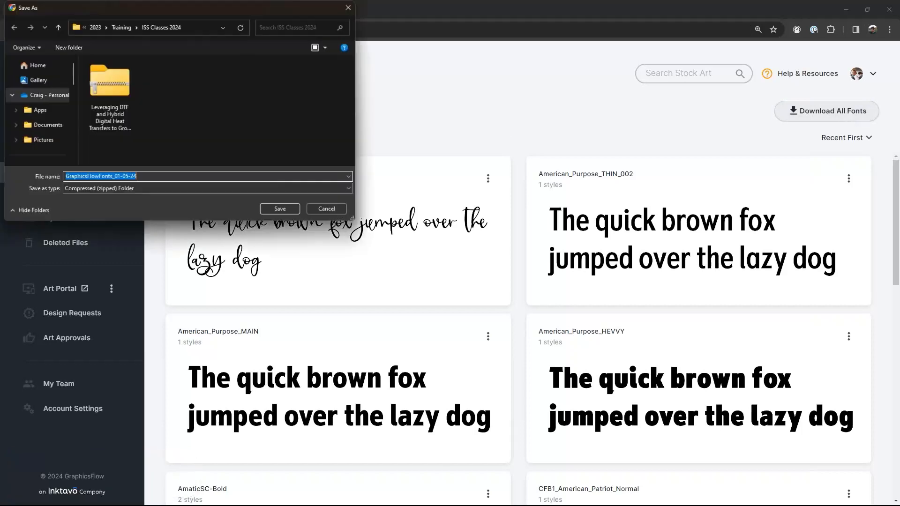
pyautogui.scroll(-1, 42, 124)
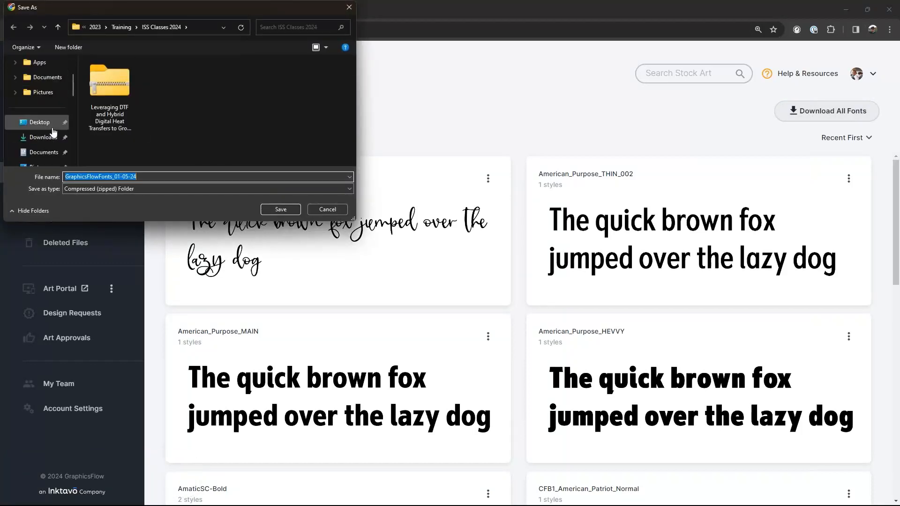
pyautogui.click(42, 140)
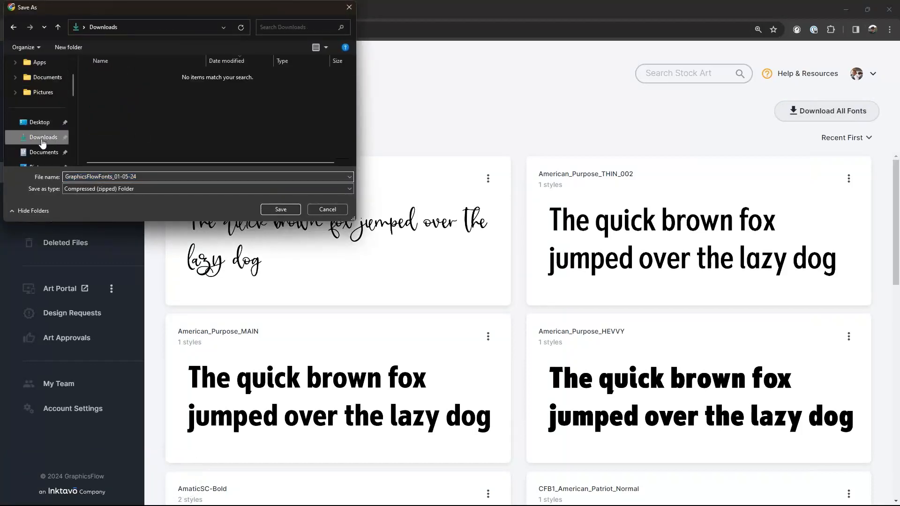
pyautogui.click(279, 211)
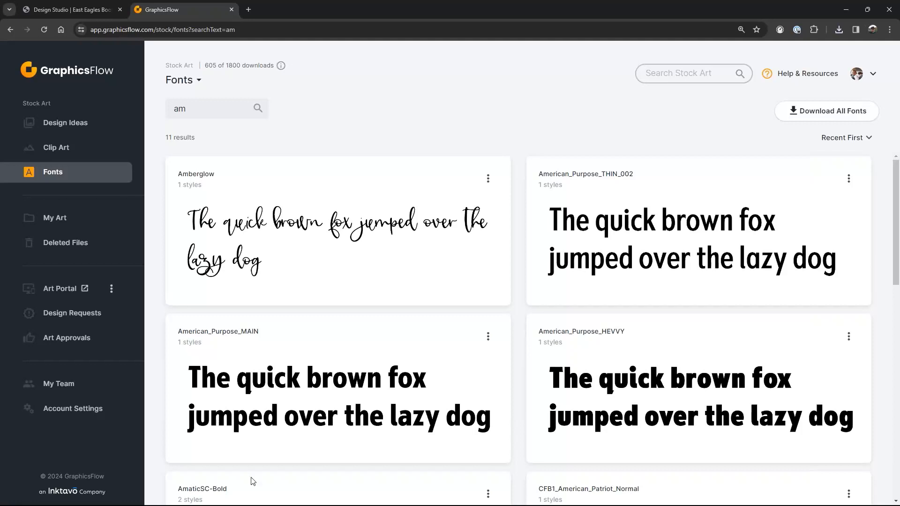
# Switch to File Explorer and extract the GraphicsFlowFonts_01-05-24 zip file within the Downloads folder.
pyautogui.moveTo(236, 502)
pyautogui.click(160, 496)
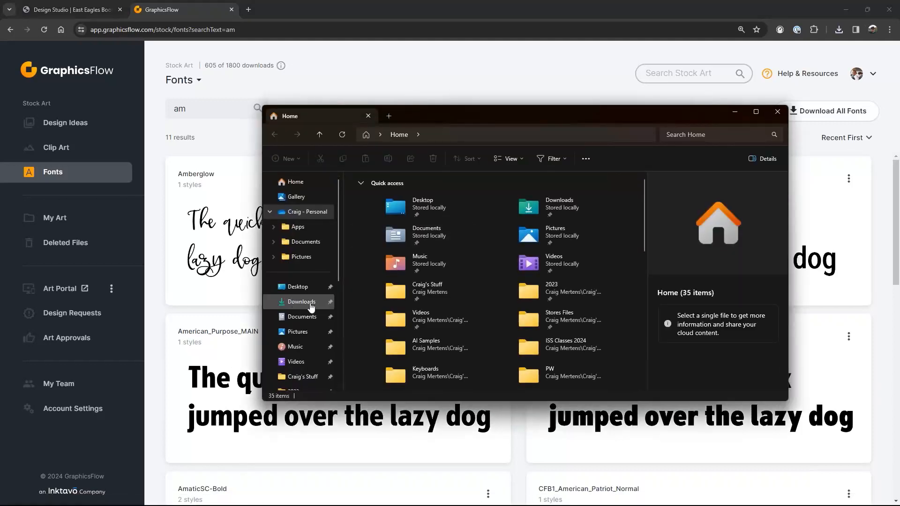
pyautogui.click(302, 301)
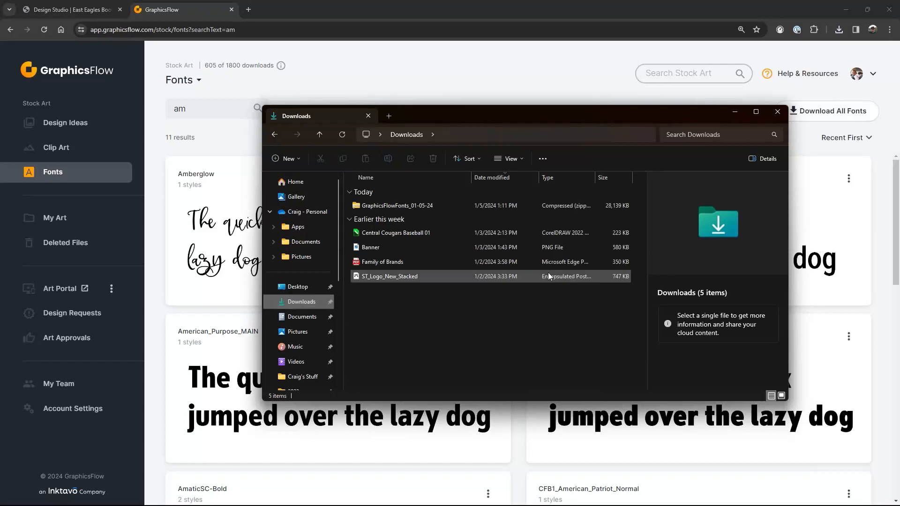
pyautogui.rightClick(399, 207)
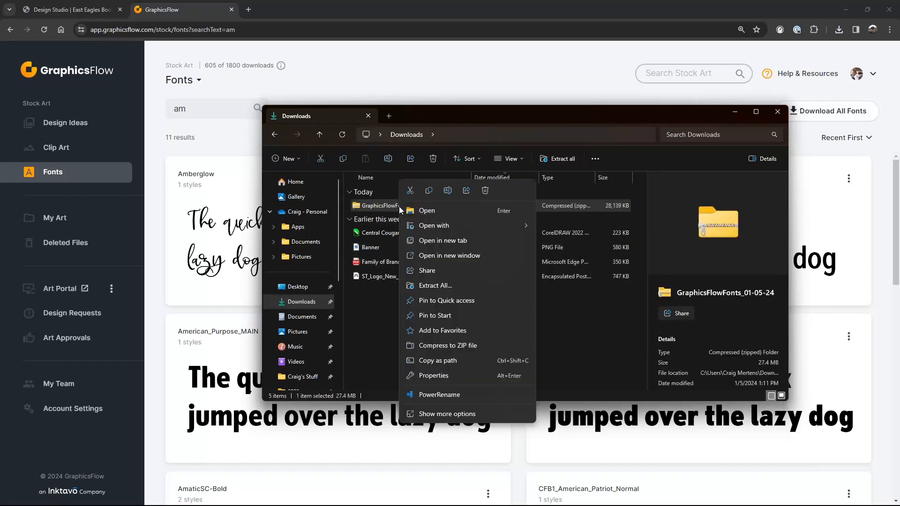
pyautogui.click(433, 286)
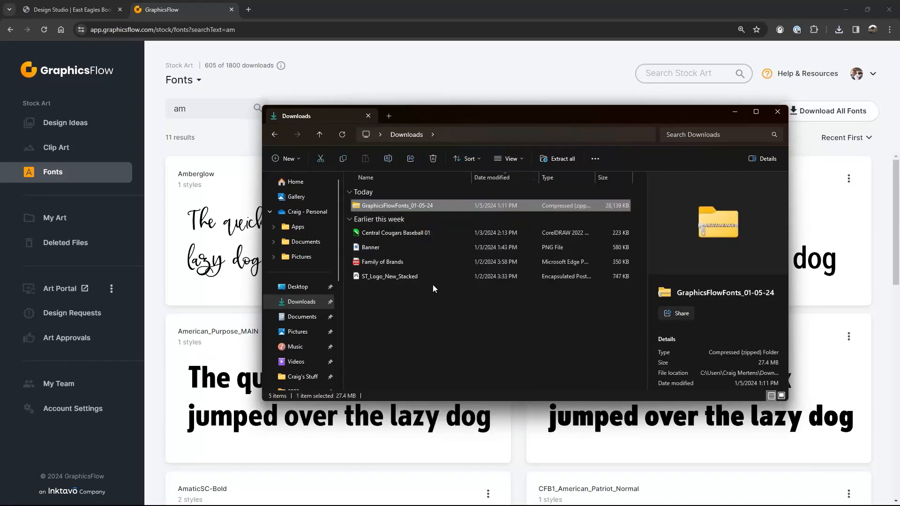
pyautogui.click(539, 348)
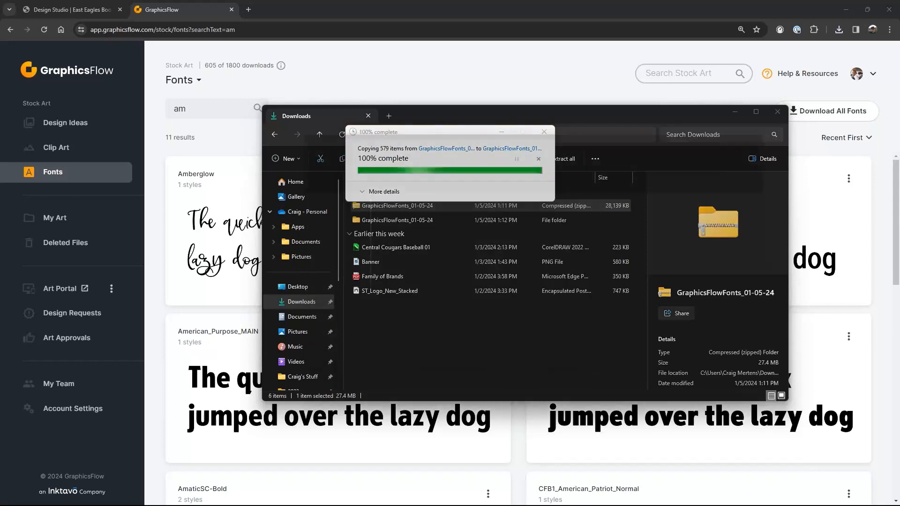
pyautogui.hotkey('ctrl', 'w')
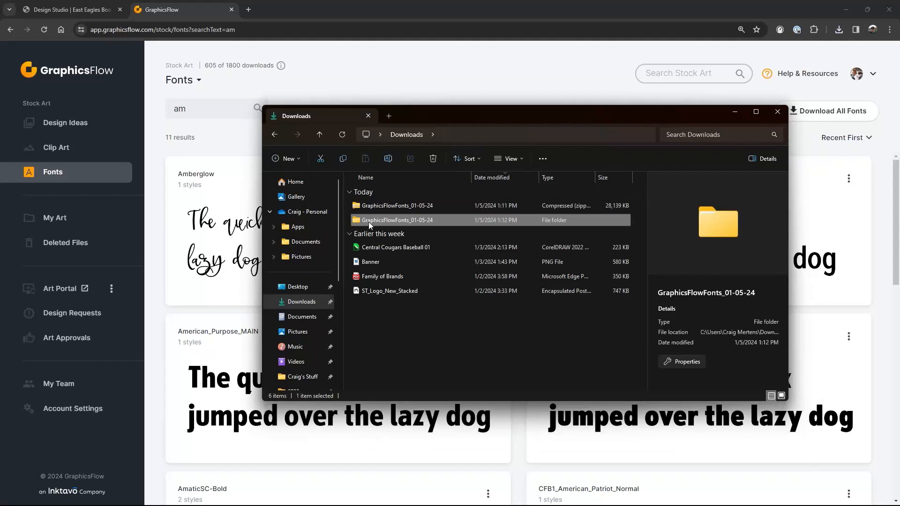
# Delete the original GraphicsFlowFonts_01-05-24 zip file, keeping the extracted folder.
pyautogui.click(387, 207)
pyautogui.rightClick(388, 209)
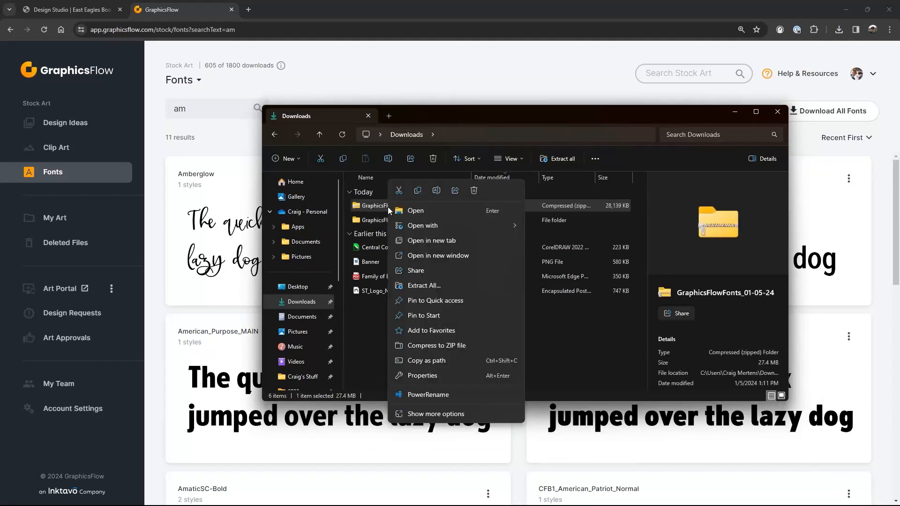
pyautogui.click(474, 191)
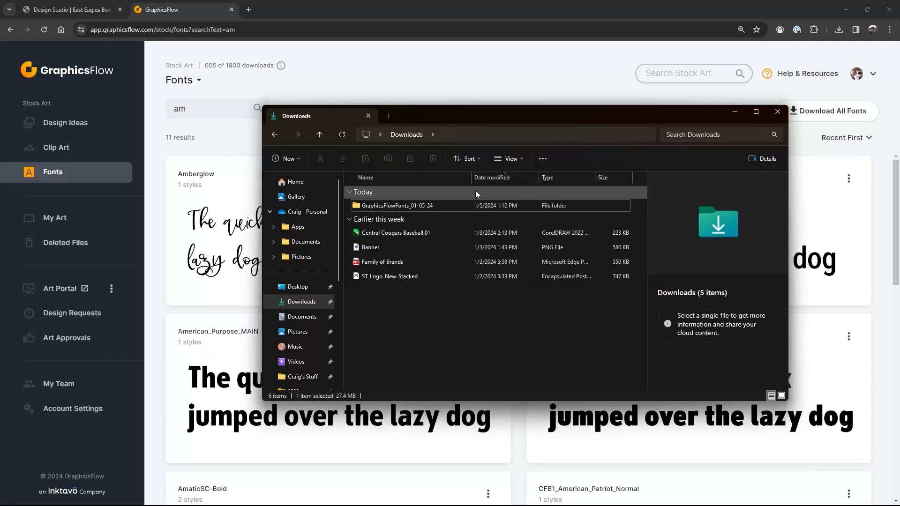
# Open the Fonts folder nested inside the extracted GraphicsFlowFonts_01-05-24 folder.
pyautogui.doubleClick(373, 206)
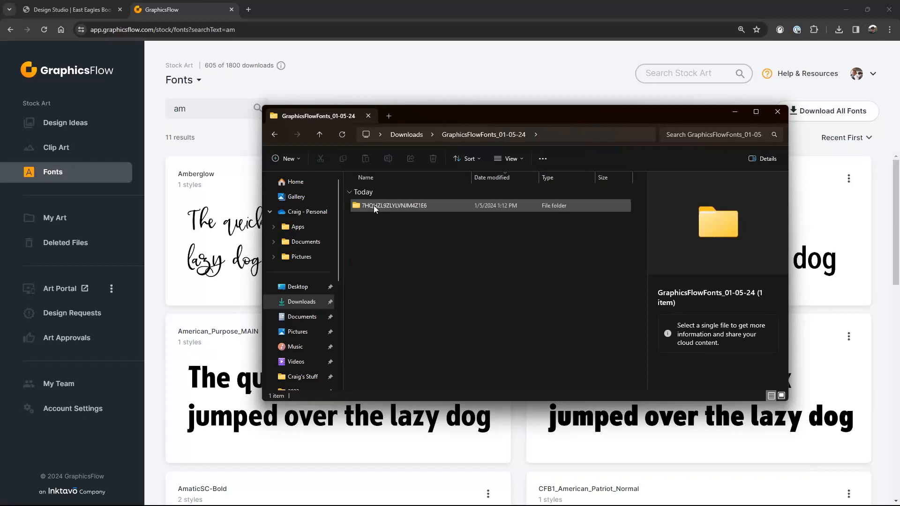
pyautogui.doubleClick(373, 206)
pyautogui.doubleClick(373, 205)
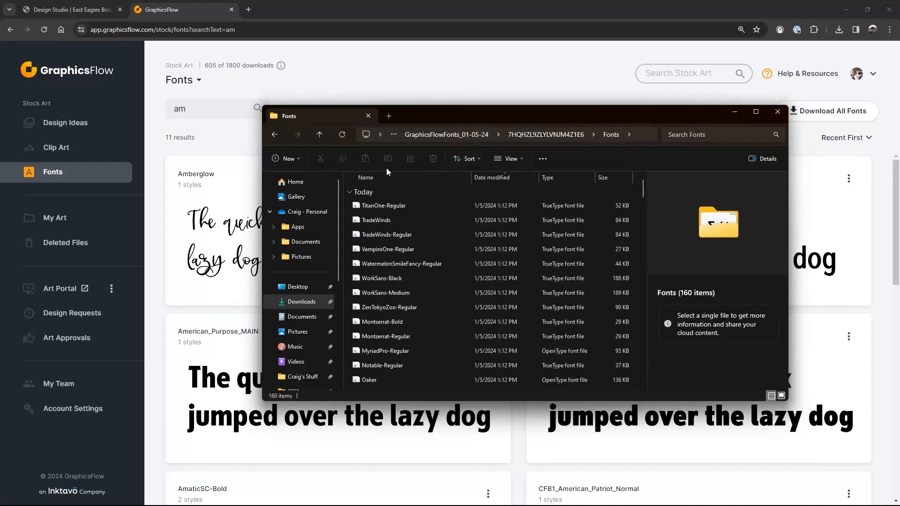
pyautogui.click(275, 135)
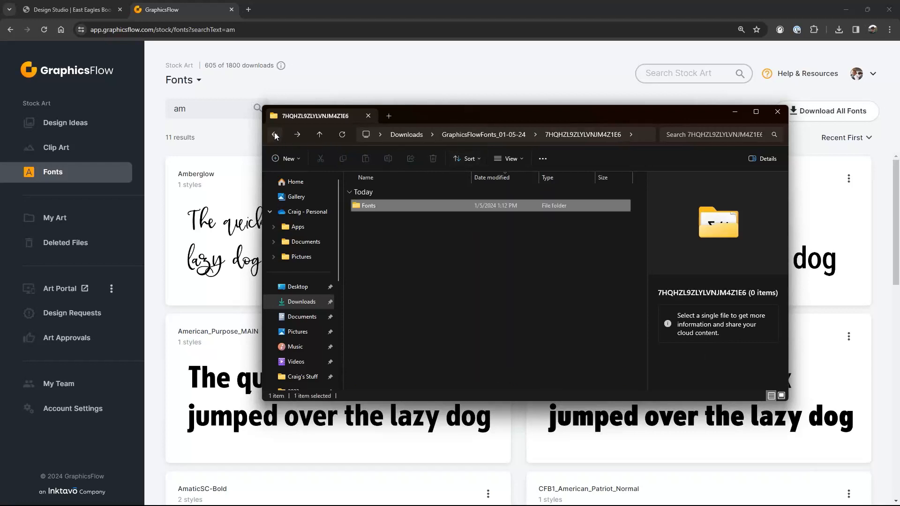
pyautogui.doubleClick(376, 209)
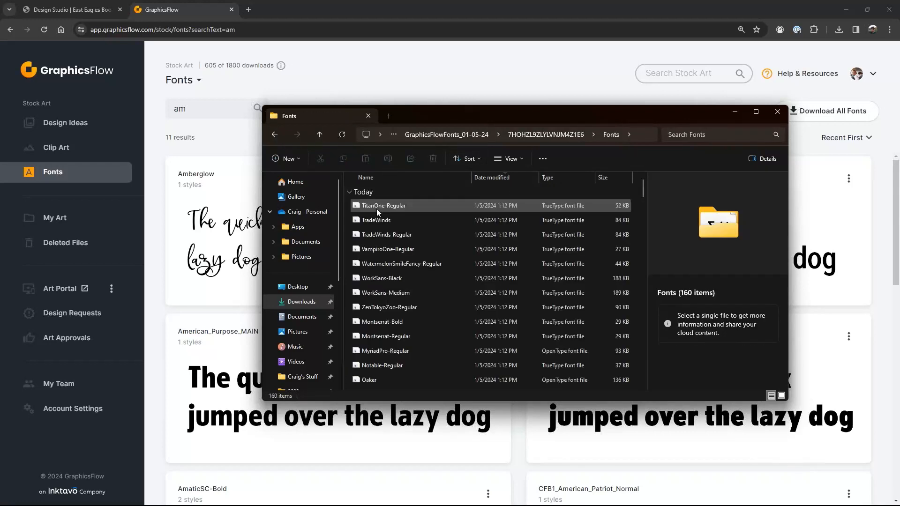
# Look through the font files and category subfolders, including Retro, and return to the Fonts folder.
pyautogui.moveTo(643, 190); pyautogui.dragTo(655, 373)
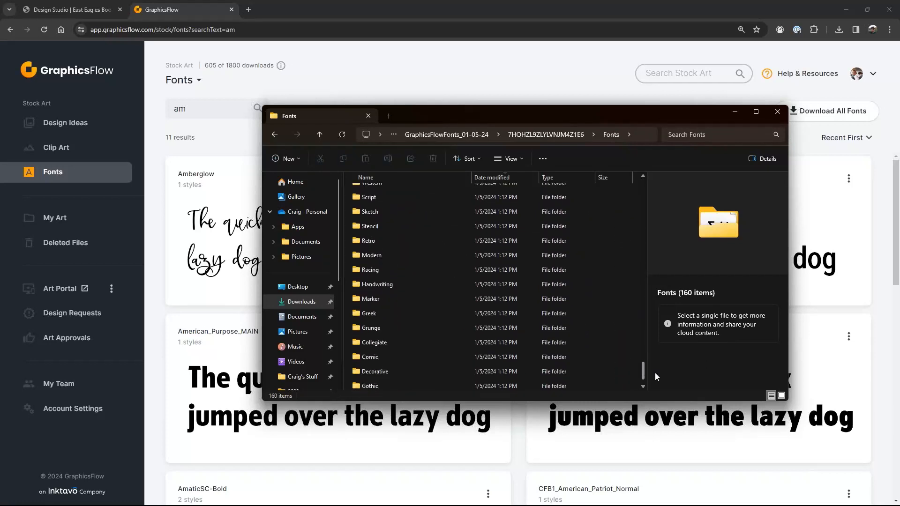
pyautogui.moveTo(654, 372); pyautogui.dragTo(654, 383)
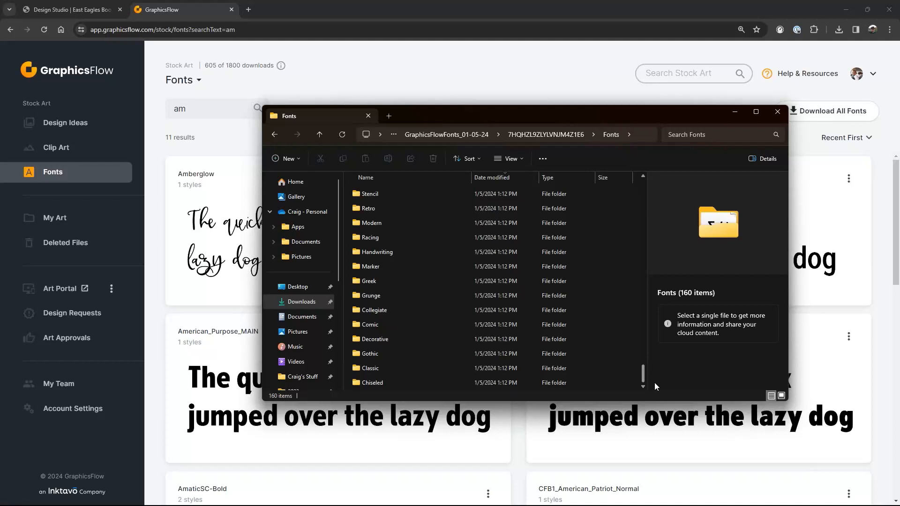
pyautogui.moveTo(642, 373)
pyautogui.mouseDown()
pyautogui.moveTo(645, 302)
pyautogui.moveTo(638, 361)
pyautogui.mouseUp()
pyautogui.doubleClick(376, 293)
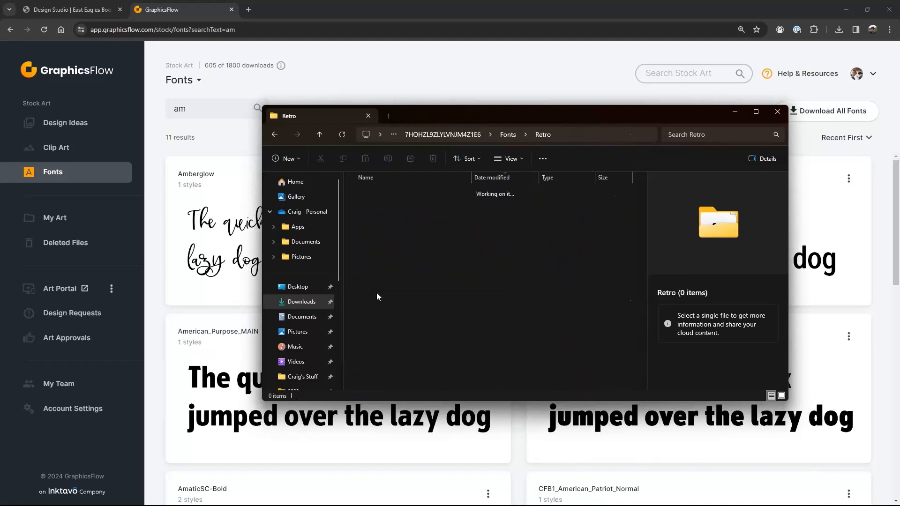
pyautogui.click(276, 134)
# Search the Fonts folder and its subfolders for *.ttf files.
pyautogui.click(686, 136)
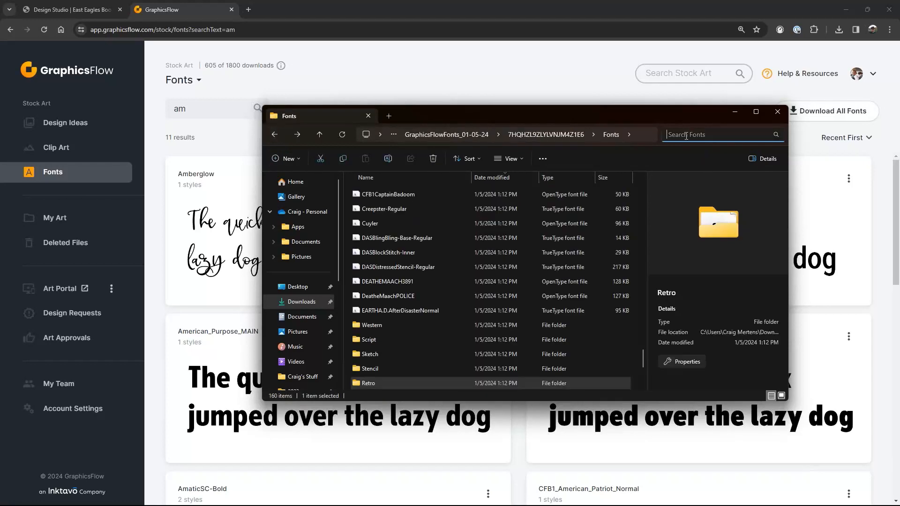
pyautogui.write('*.ttfg')
pyautogui.press('BackSpace')
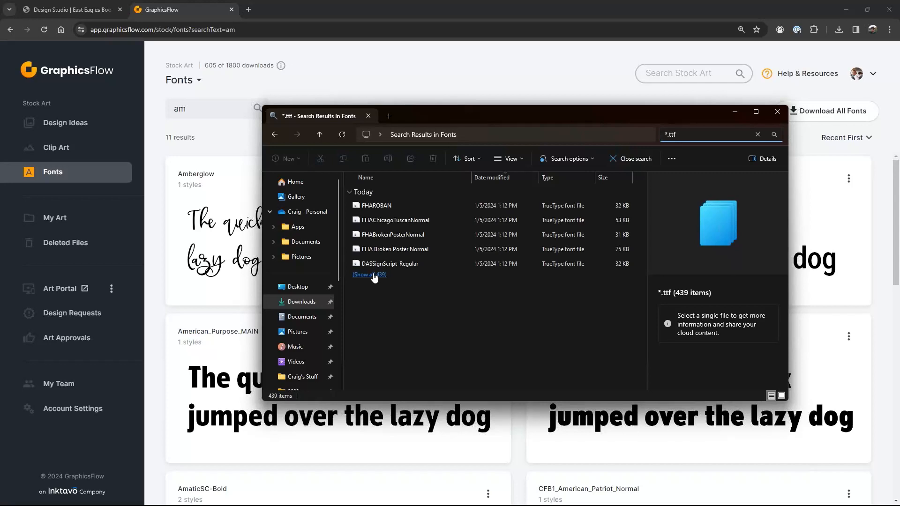
# Install all the TrueType fonts found in the search, declining to replace any that are already installed.
pyautogui.click(374, 276)
pyautogui.hotkey('ctrl', 'a')
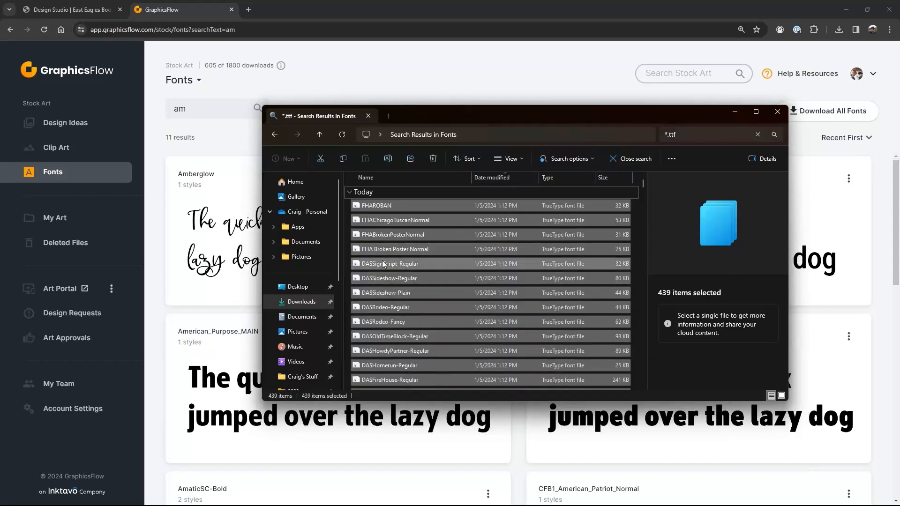
pyautogui.click(347, 244)
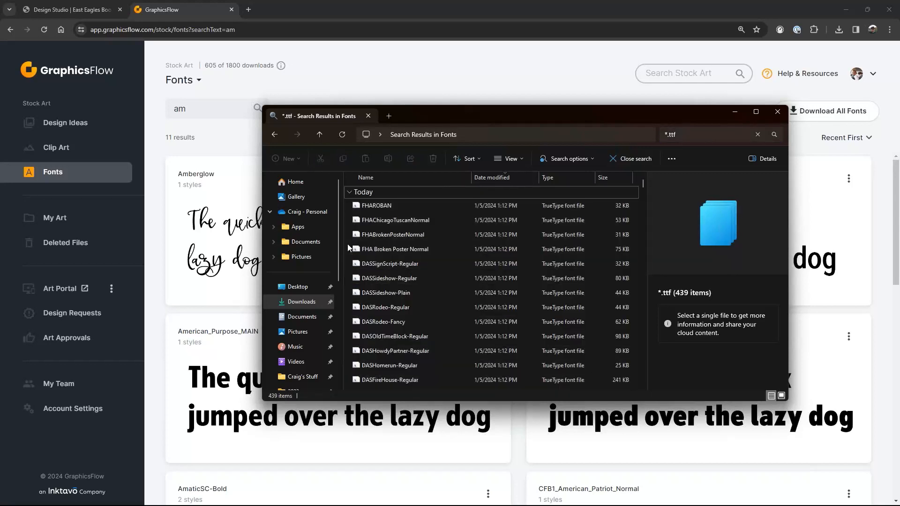
pyautogui.hotkey('ctrl', 'a')
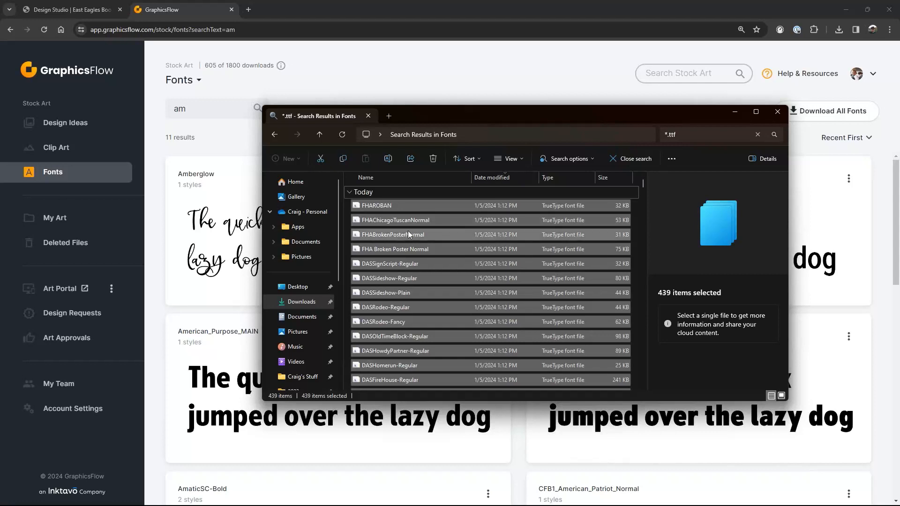
pyautogui.rightClick(388, 234)
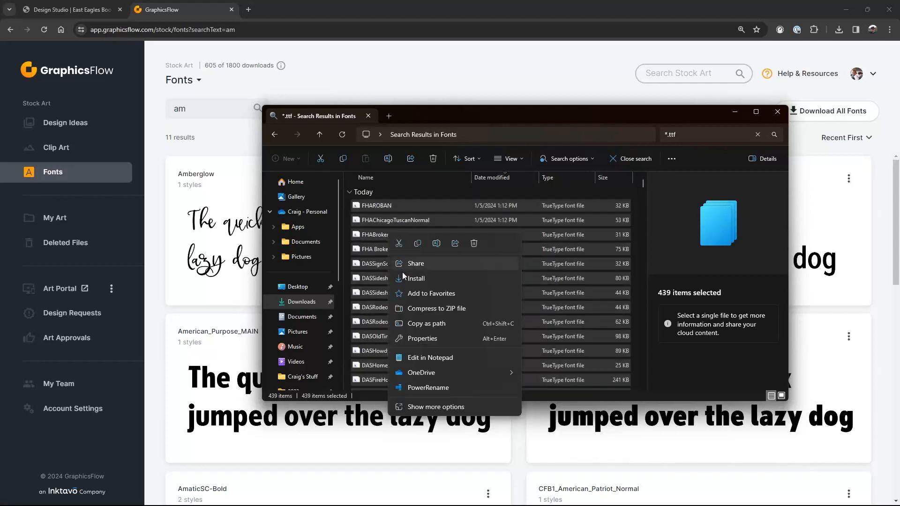
pyautogui.click(423, 281)
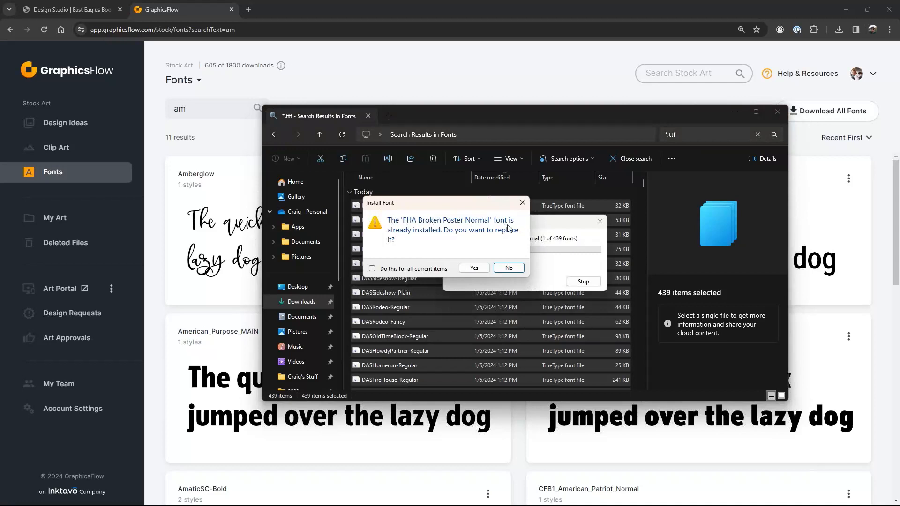
pyautogui.click(372, 269)
pyautogui.click(511, 270)
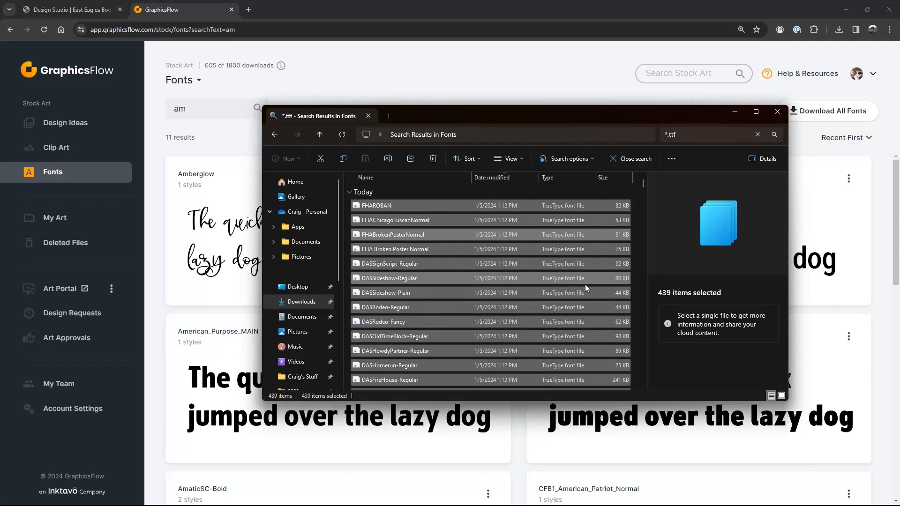
# Search the Fonts folder for *.otf files and close the file window when finished searching.
pyautogui.click(275, 135)
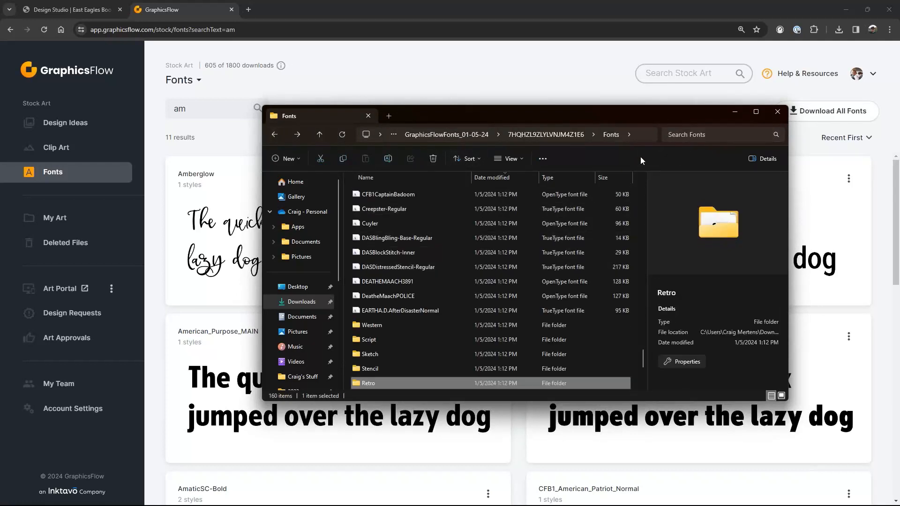
pyautogui.click(688, 135)
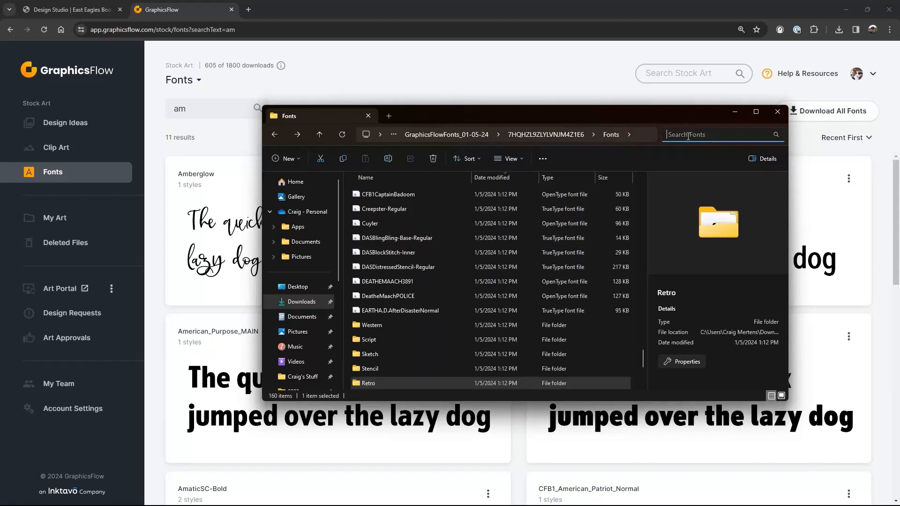
pyautogui.write('*')
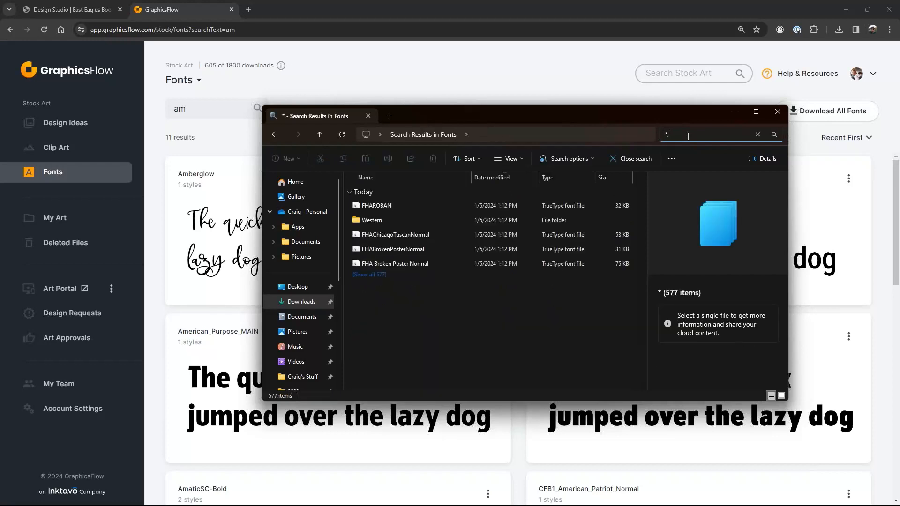
pyautogui.write('.otf')
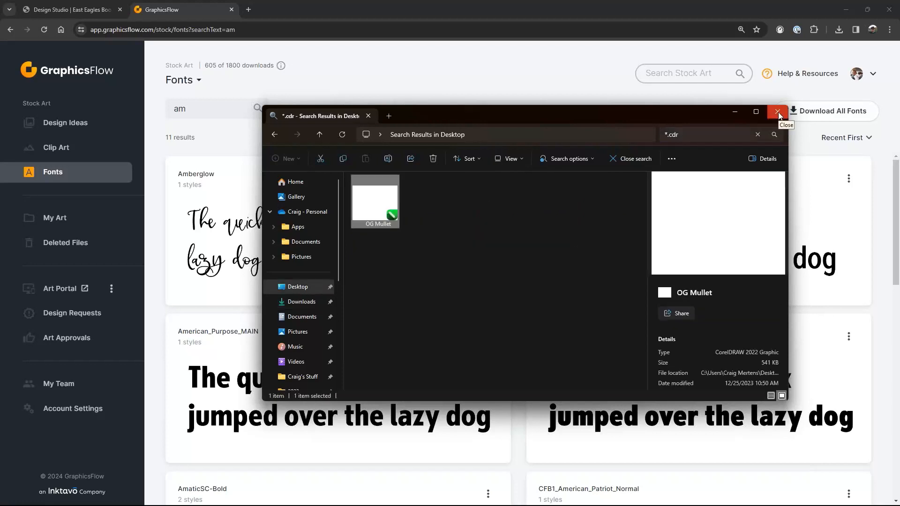
pyautogui.click(778, 113)
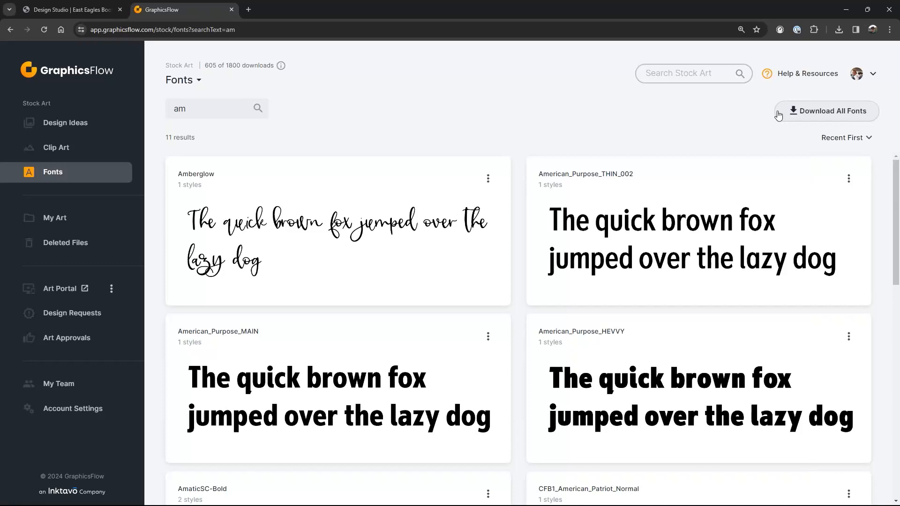
# Browse the Design Ideas library and view the customize and download options for the Beach Life design.
pyautogui.click(69, 126)
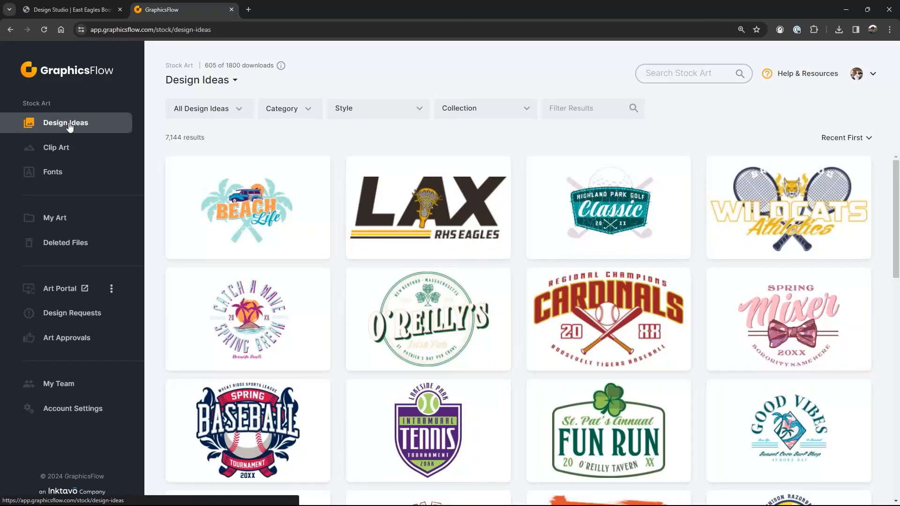
pyautogui.click(320, 249)
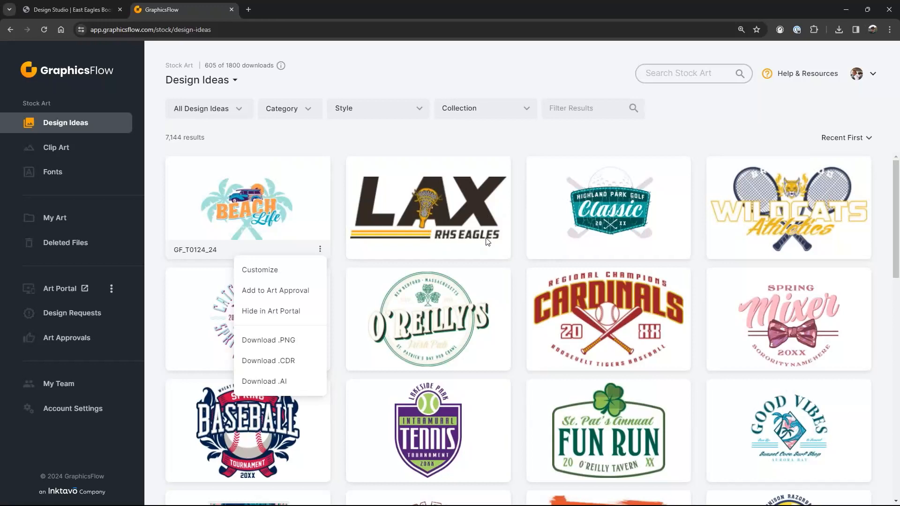
pyautogui.click(226, 136)
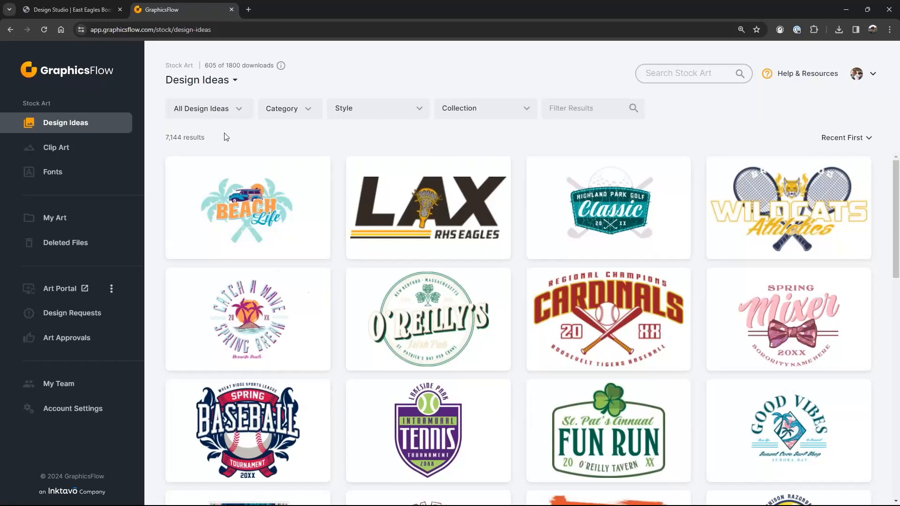
# Open the palm tree and wave clip art GF_G0124_19 from the Clip Art library for customizing.
pyautogui.click(57, 148)
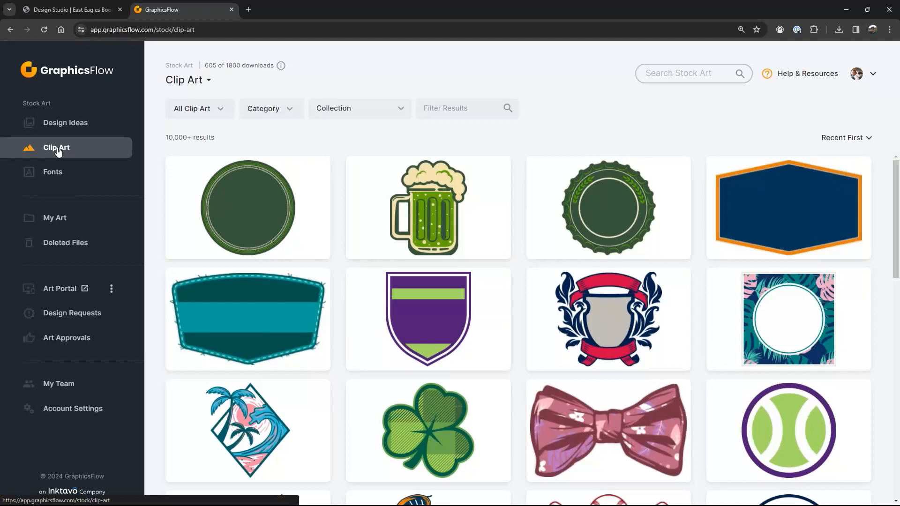
pyautogui.scroll(-2, 265, 317)
pyautogui.click(264, 316)
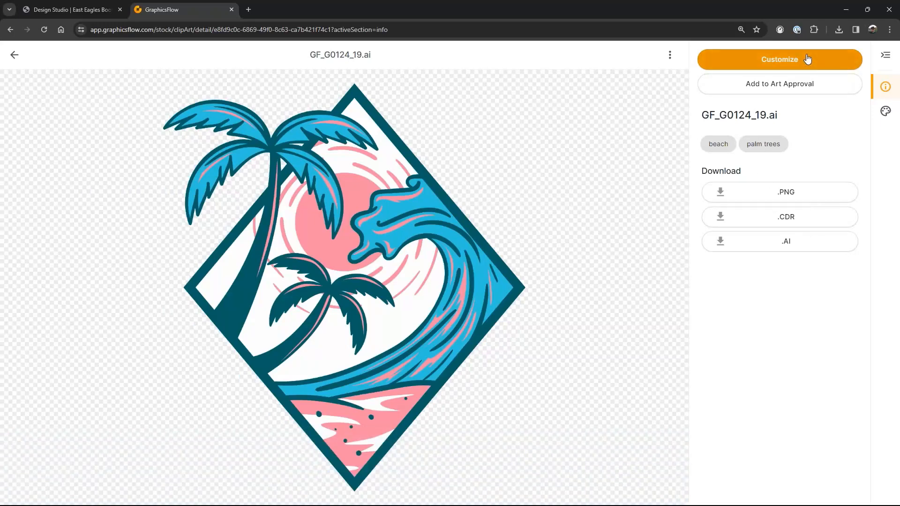
pyautogui.click(791, 62)
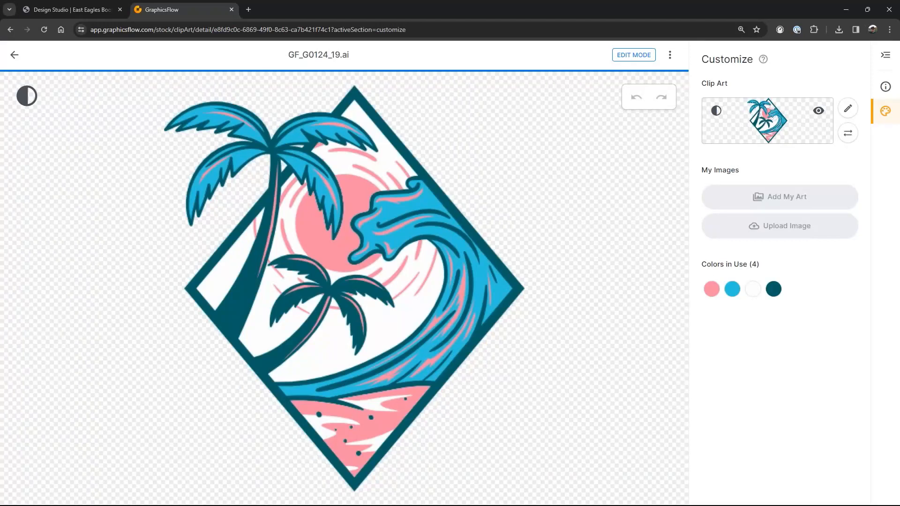
# Recolor the clip art's light pink areas hot pink and its blue areas purple from the Default Color Palette.
pyautogui.click(712, 289)
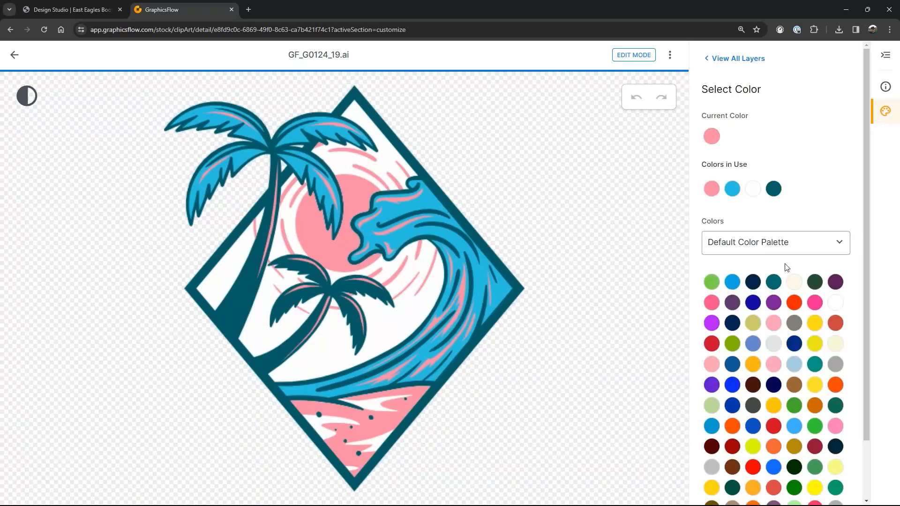
pyautogui.click(814, 303)
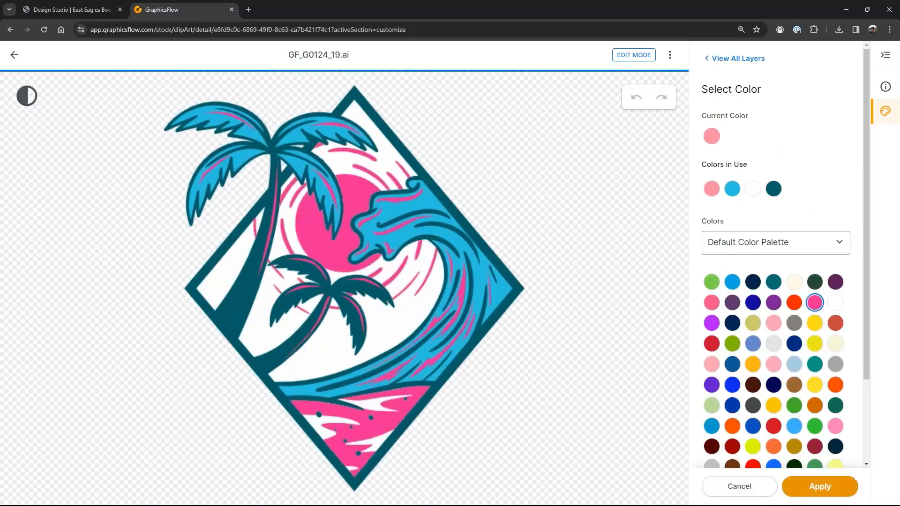
pyautogui.click(820, 486)
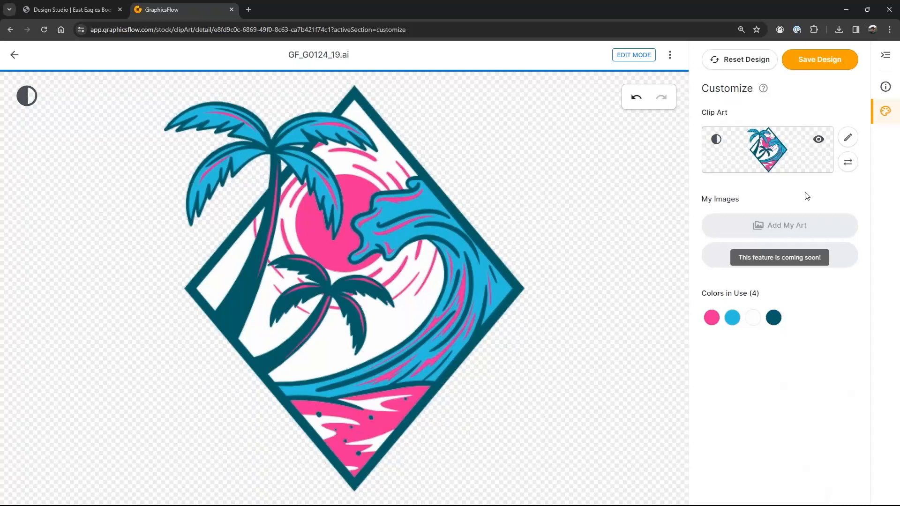
pyautogui.click(733, 319)
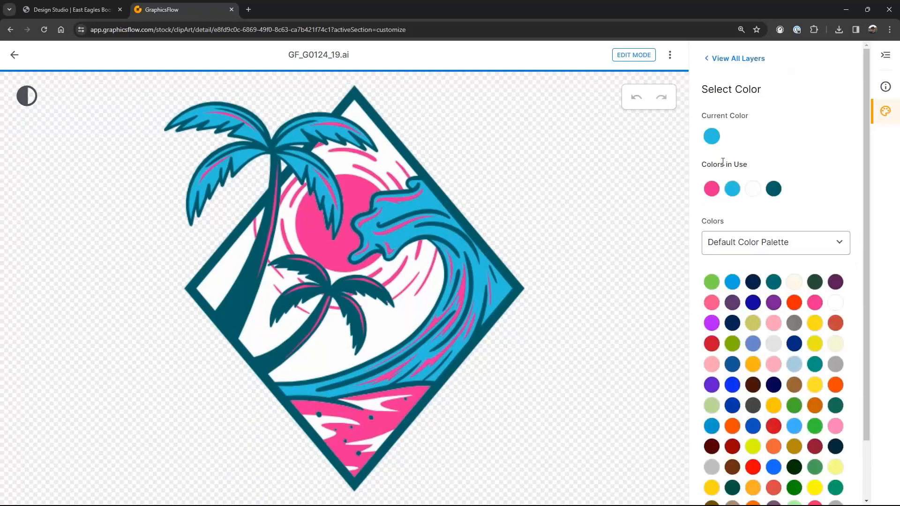
pyautogui.click(773, 303)
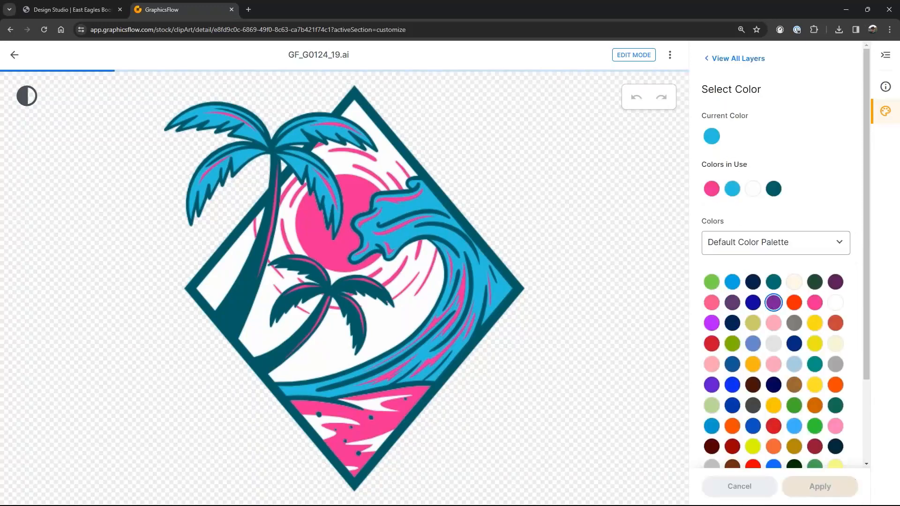
pyautogui.click(812, 496)
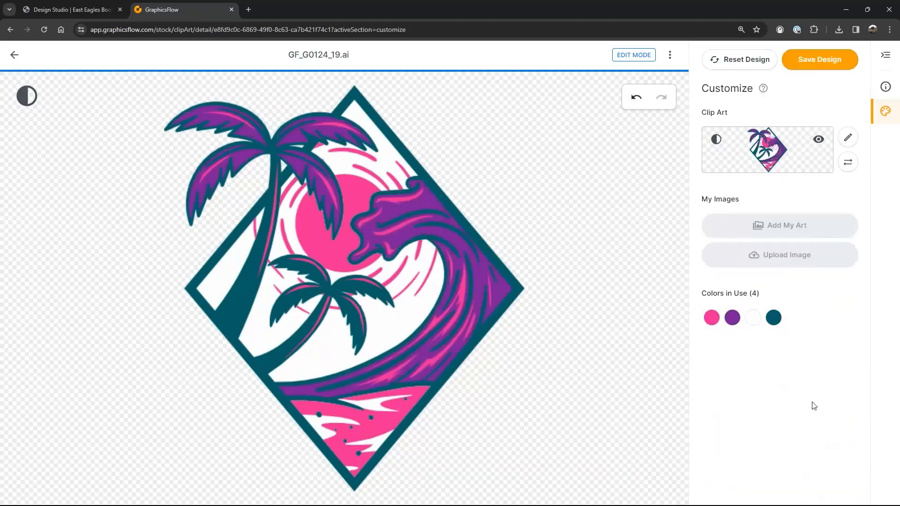
# Recolor the clip art's dark teal outlines, trunks and frame bright green from the Default Color Palette.
pyautogui.click(773, 318)
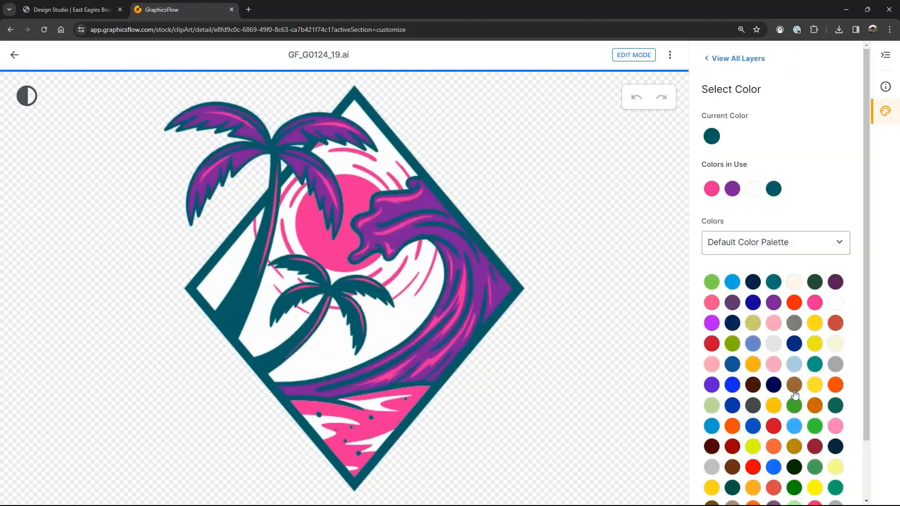
pyautogui.scroll(-2, 797, 457)
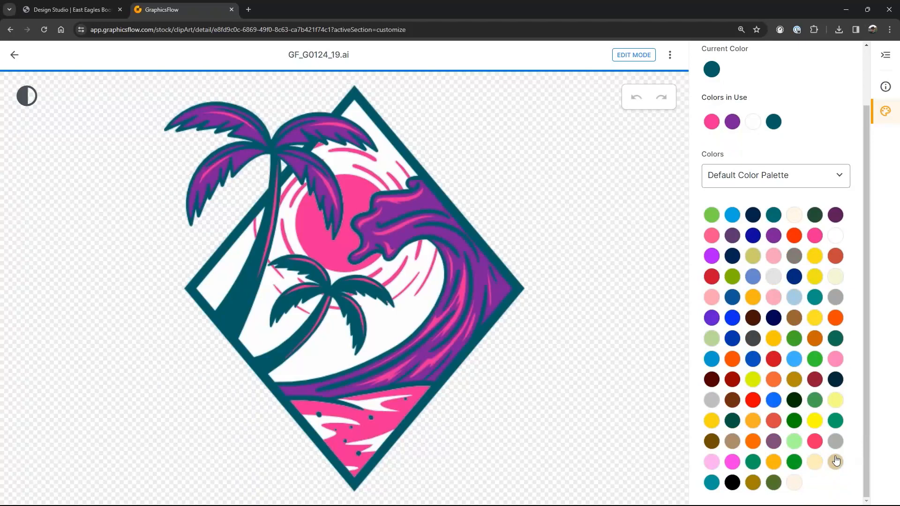
pyautogui.click(818, 362)
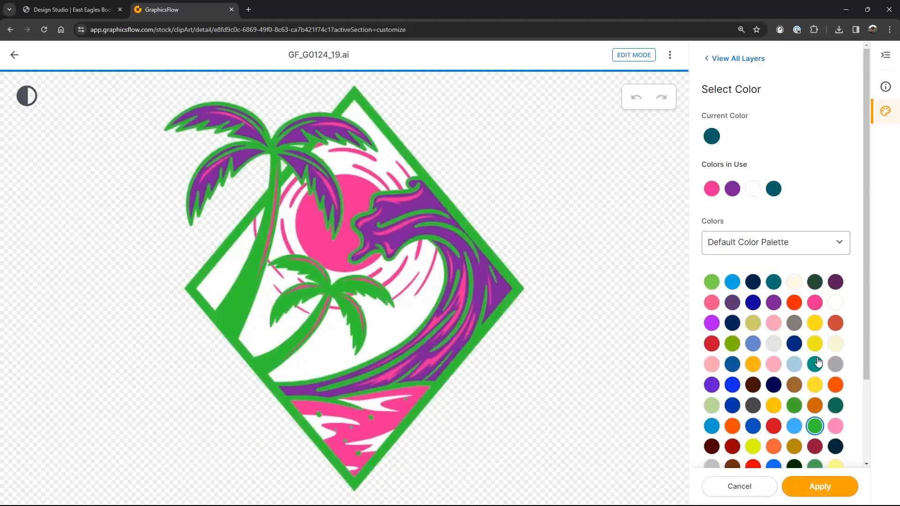
pyautogui.click(818, 487)
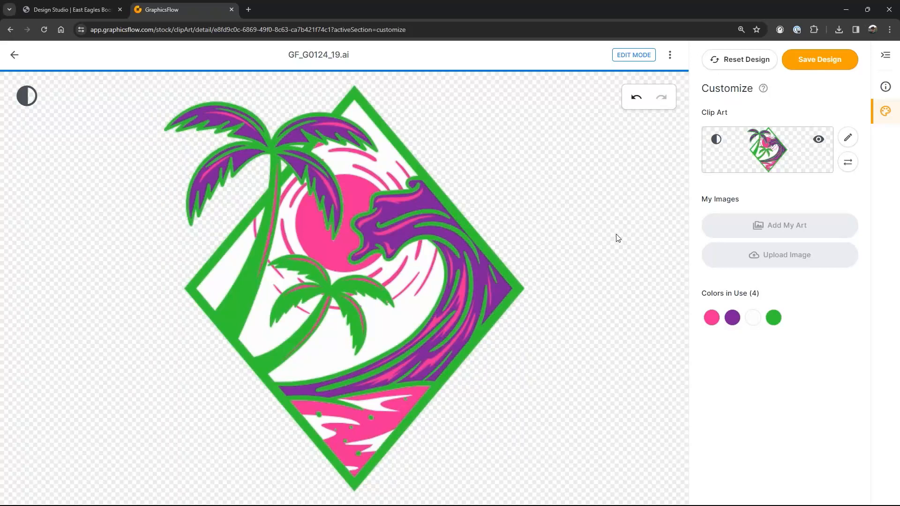
# Preview the clip art on a dark background and recolor its white areas cream.
pyautogui.click(33, 99)
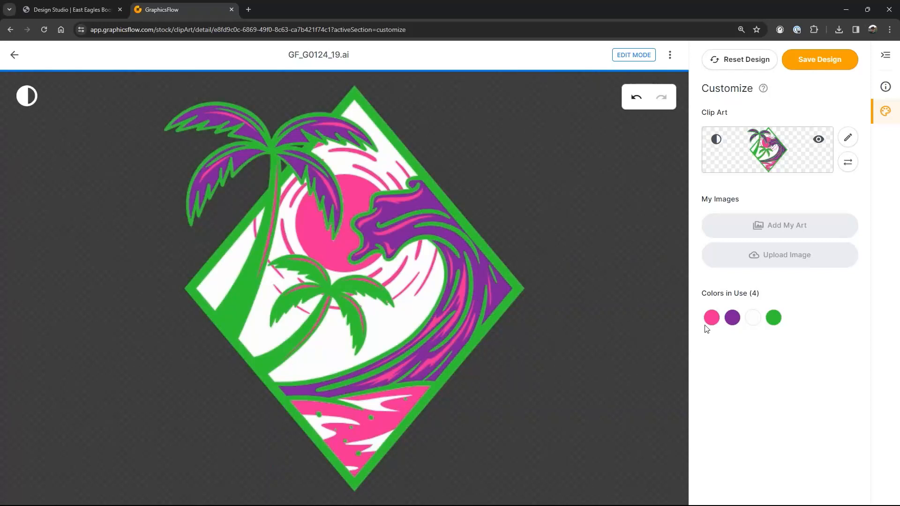
pyautogui.click(756, 323)
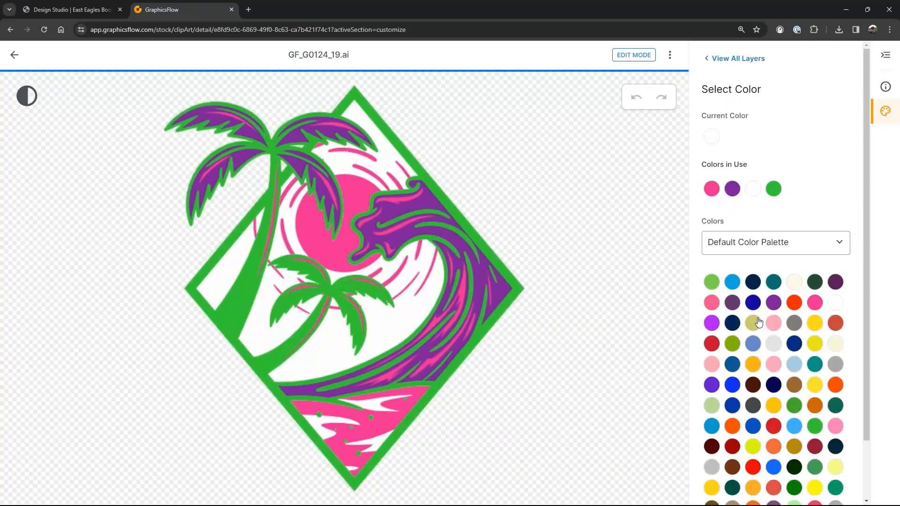
pyautogui.click(799, 283)
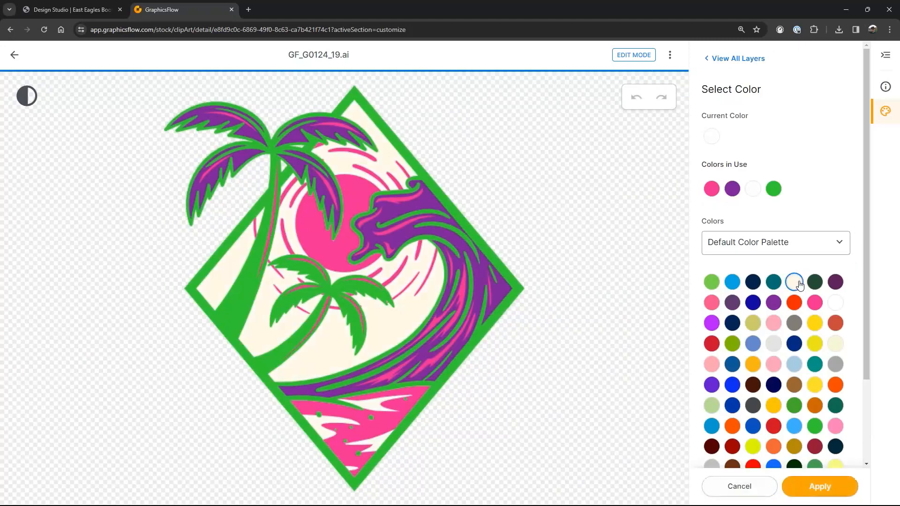
pyautogui.click(816, 488)
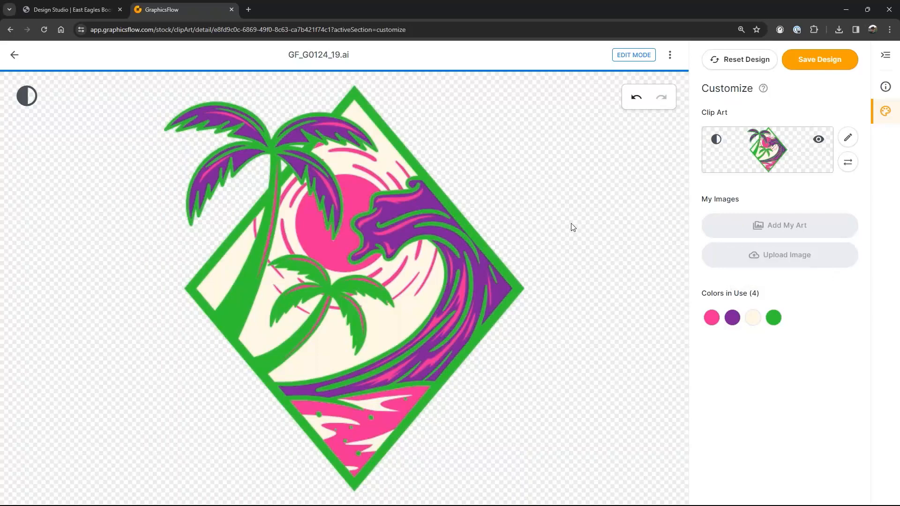
# Start saving the recolored design to My Art and name it Palm Tree 01.
pyautogui.click(836, 61)
pyautogui.click(787, 141)
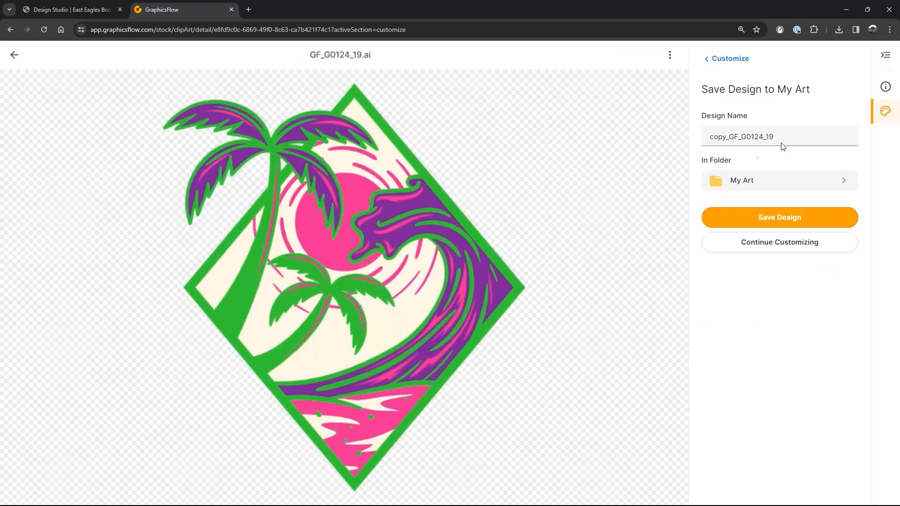
pyautogui.moveTo(790, 138); pyautogui.dragTo(693, 136)
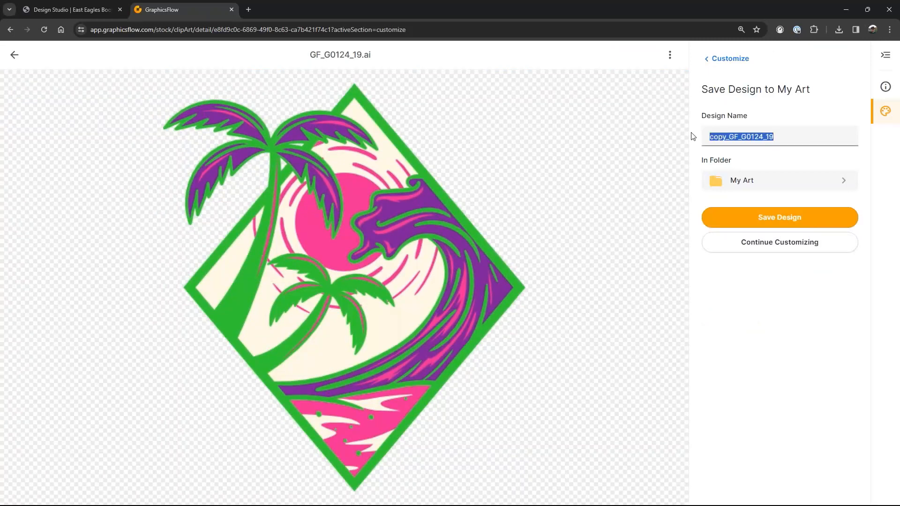
pyautogui.write('Palm')
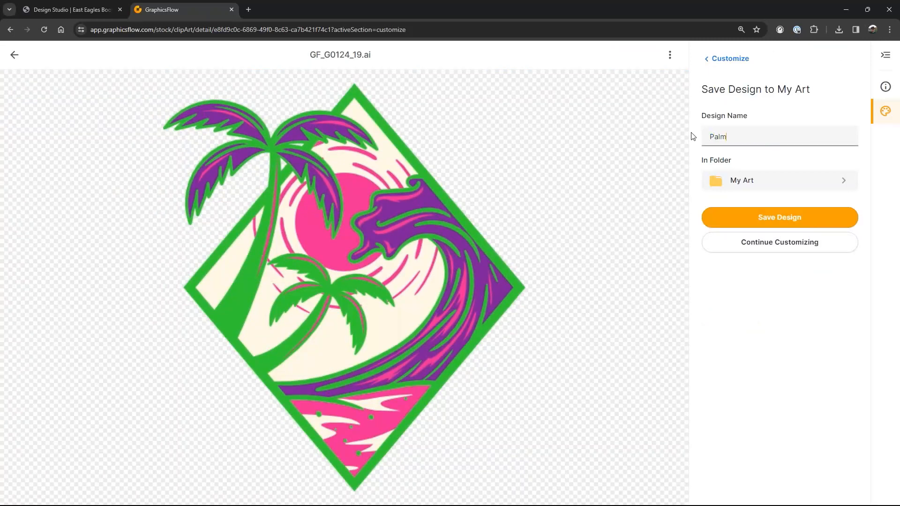
pyautogui.write(' Tree 01')
# Choose Custom Clipart as the design's destination folder and save the design.
pyautogui.click(849, 183)
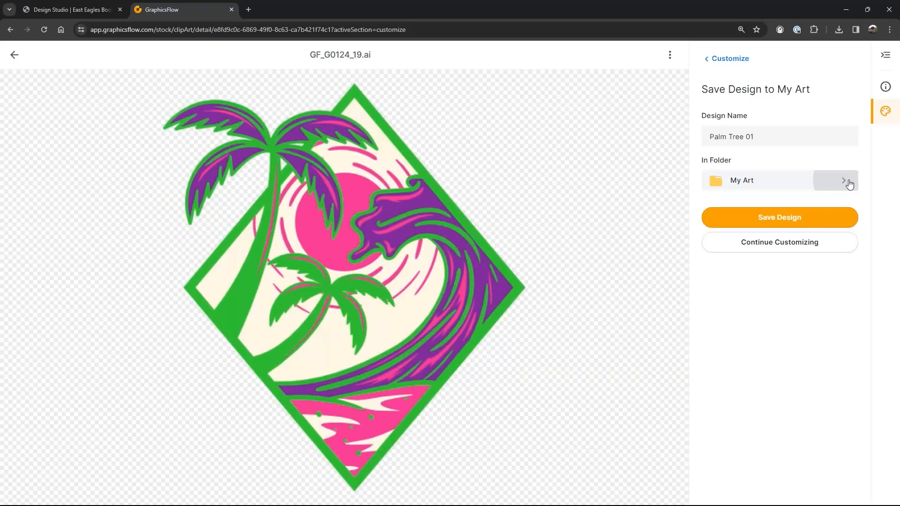
pyautogui.click(850, 184)
pyautogui.scroll(-1, 772, 289)
pyautogui.scroll(-3, 772, 289)
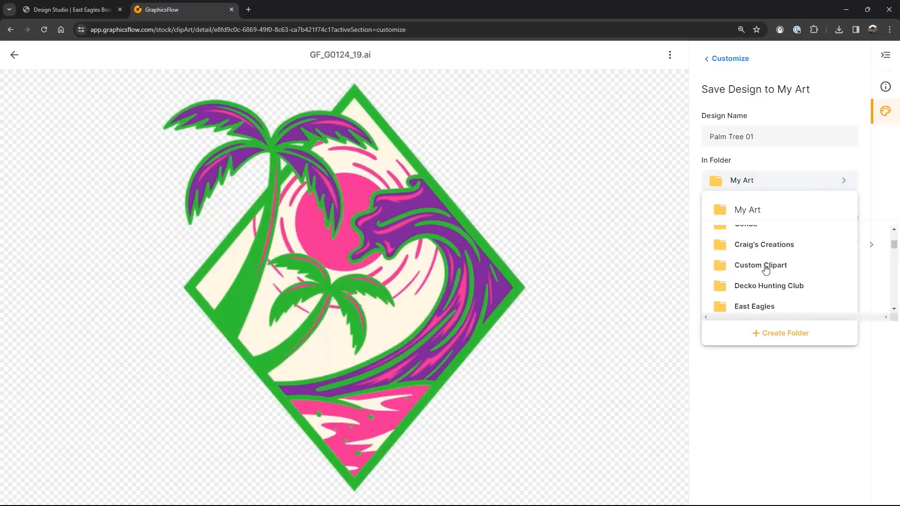
pyautogui.click(765, 266)
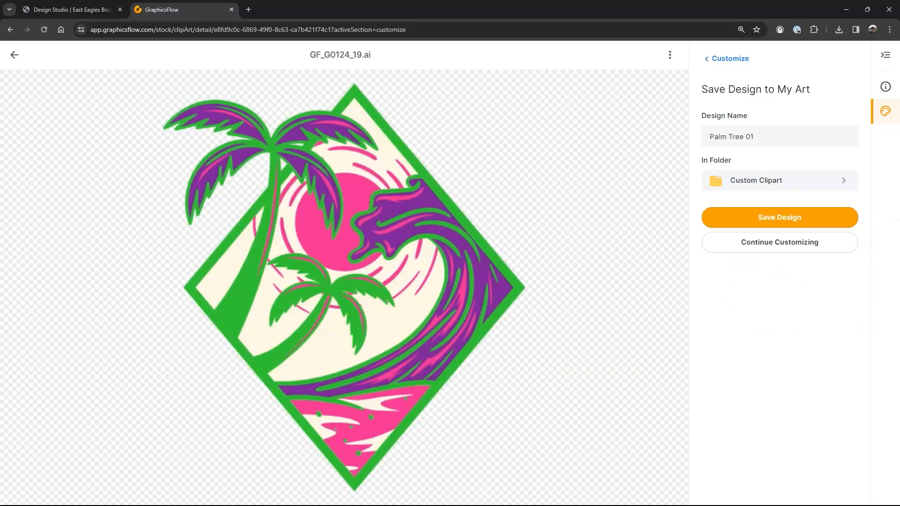
pyautogui.click(737, 183)
pyautogui.click(737, 183)
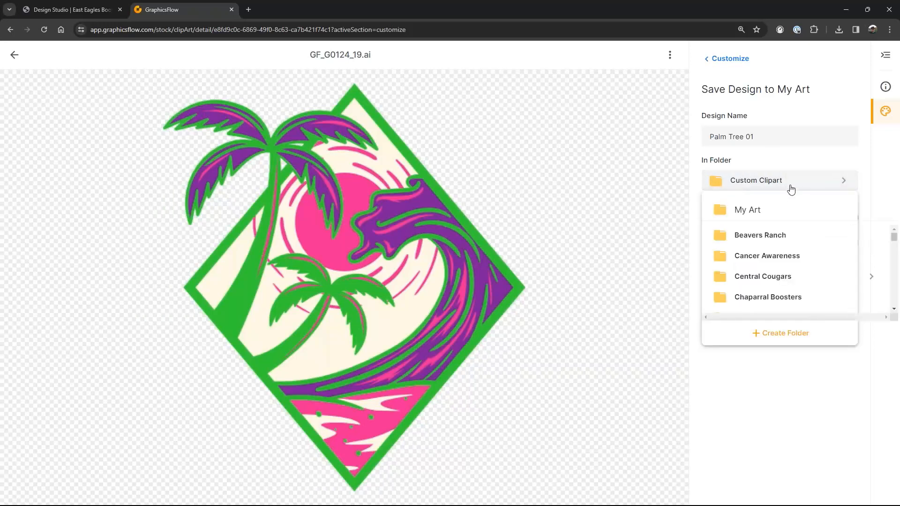
pyautogui.click(747, 403)
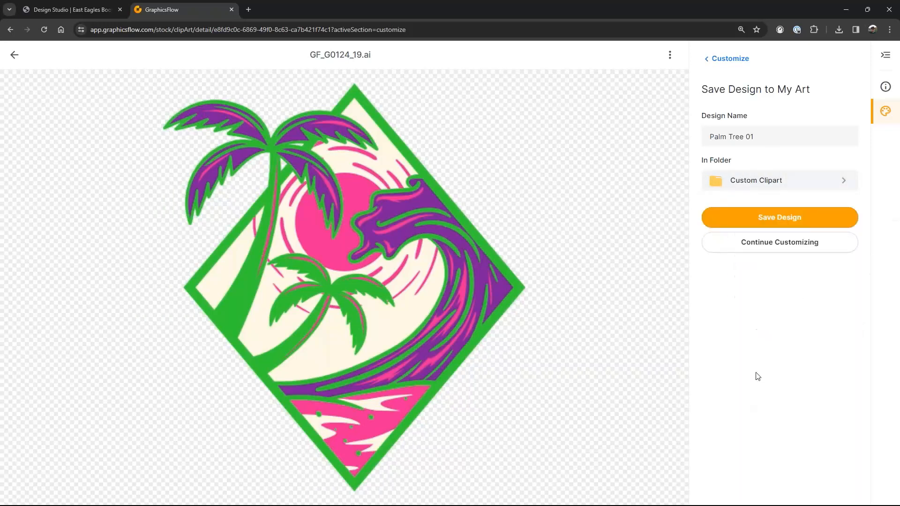
pyautogui.click(786, 221)
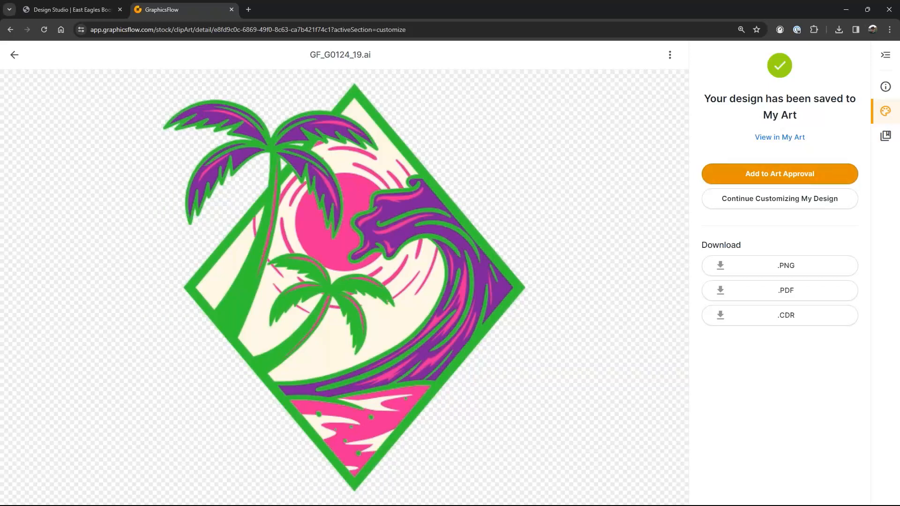
# Download the saved Palm Tree 01 design as PNG, PDF and CDR files to the Downloads folder.
pyautogui.click(786, 269)
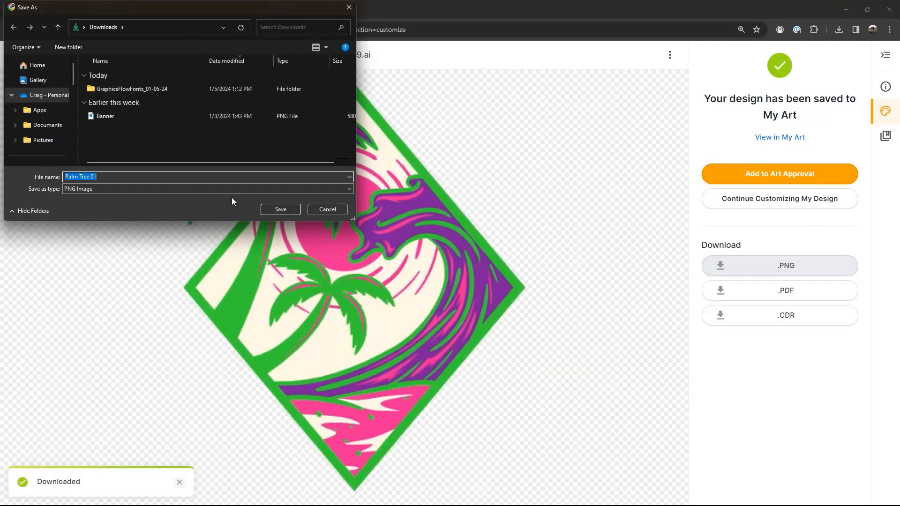
pyautogui.click(290, 209)
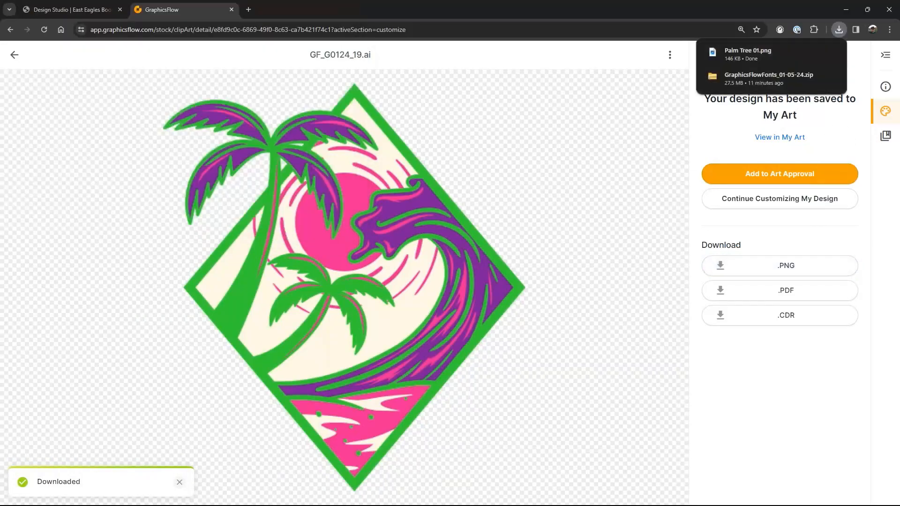
pyautogui.click(786, 291)
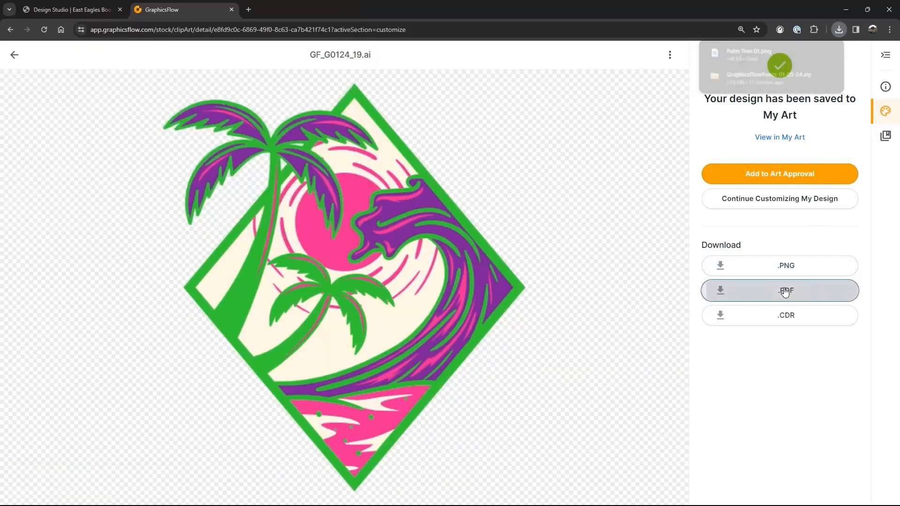
pyautogui.click(289, 211)
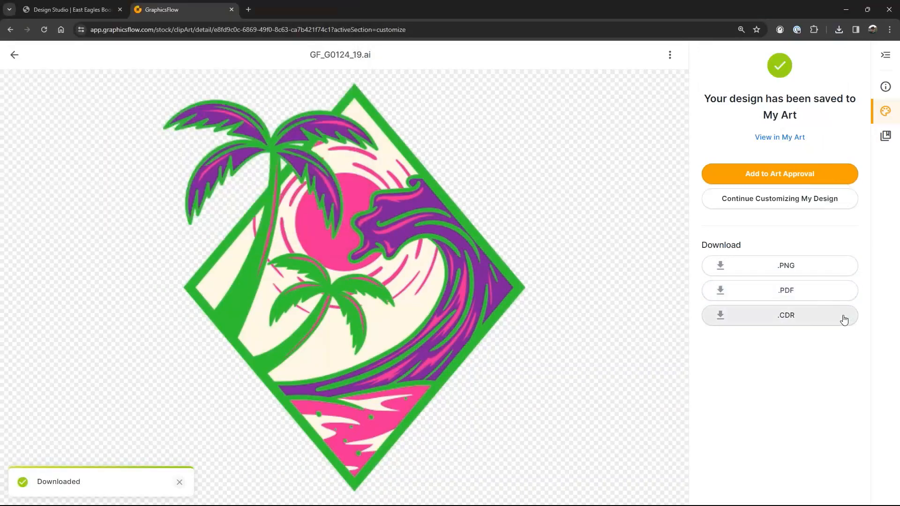
pyautogui.click(789, 318)
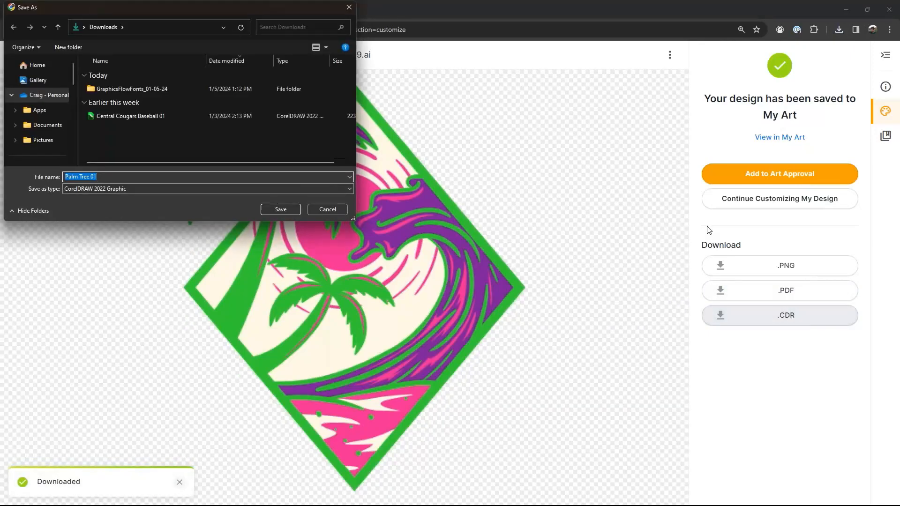
pyautogui.click(280, 209)
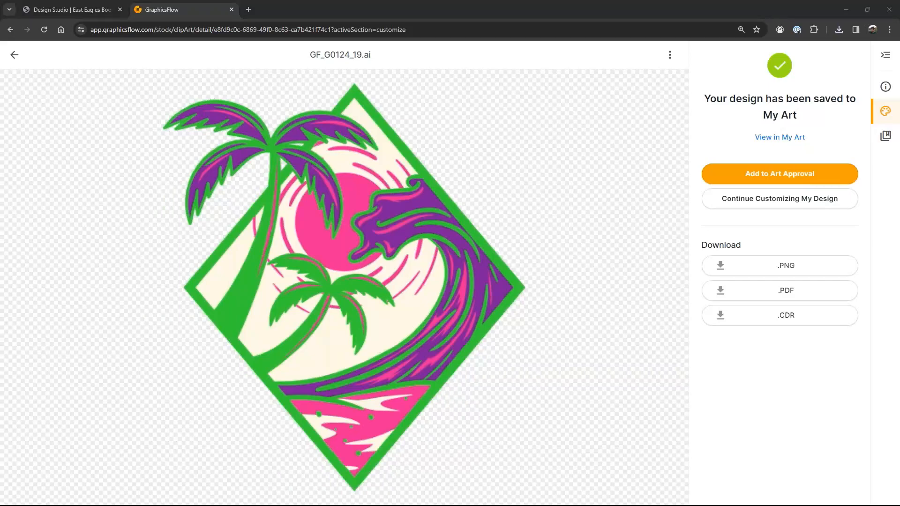
# Switch to CorelDRAW and import the CDR, PDF and PNG versions of Palm Tree 01 from Downloads.
pyautogui.hotkey('alt', 'Tab')
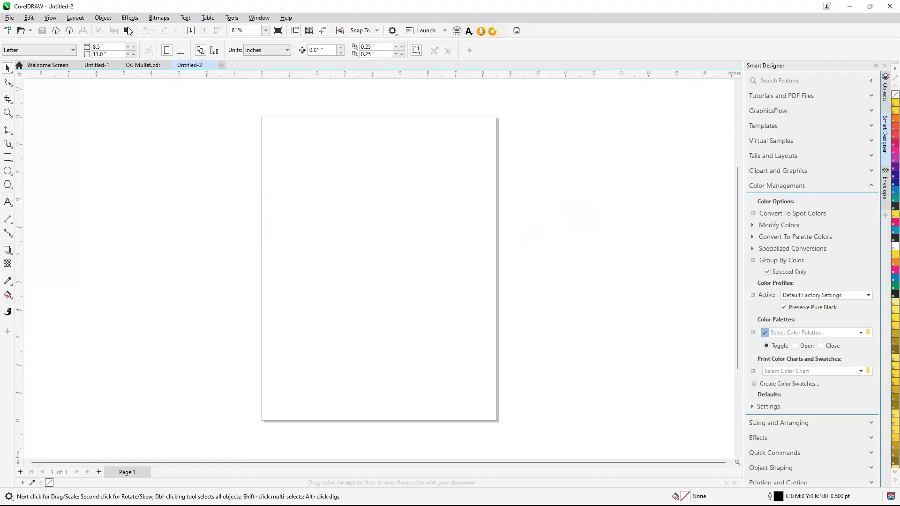
pyautogui.click(10, 18)
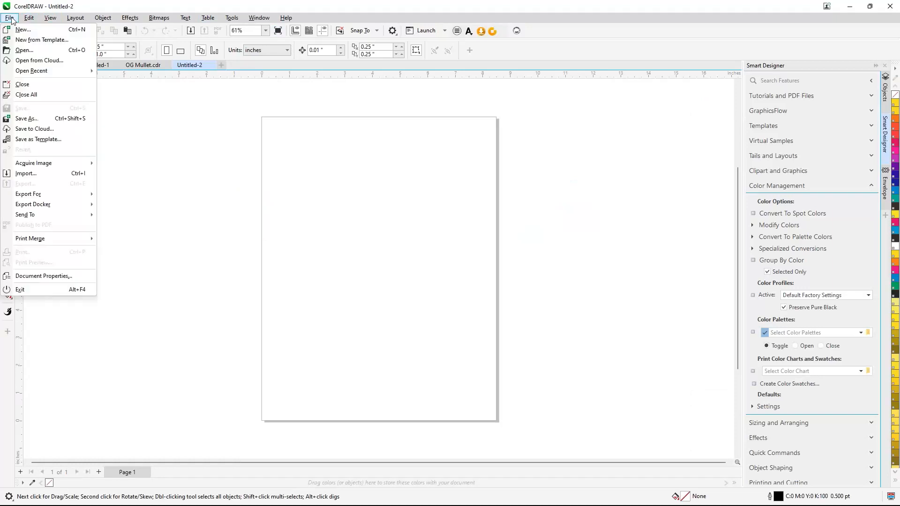
pyautogui.click(27, 174)
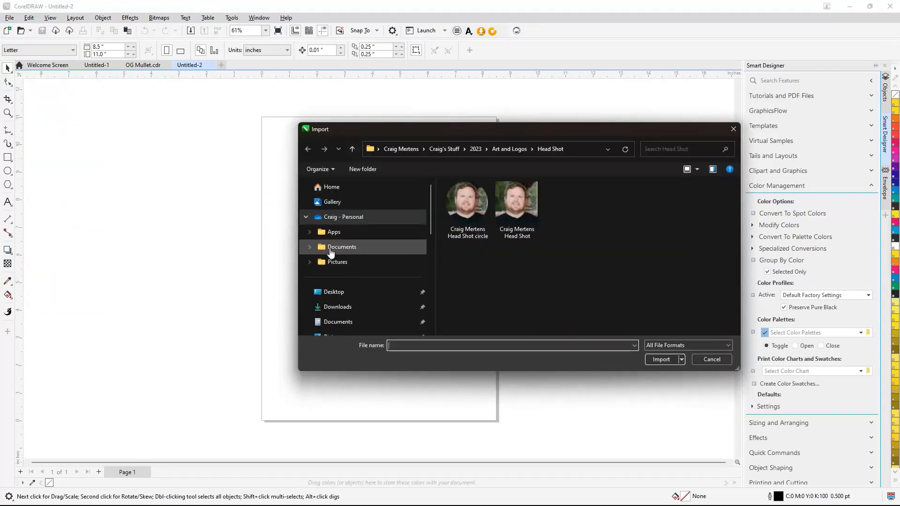
pyautogui.click(340, 307)
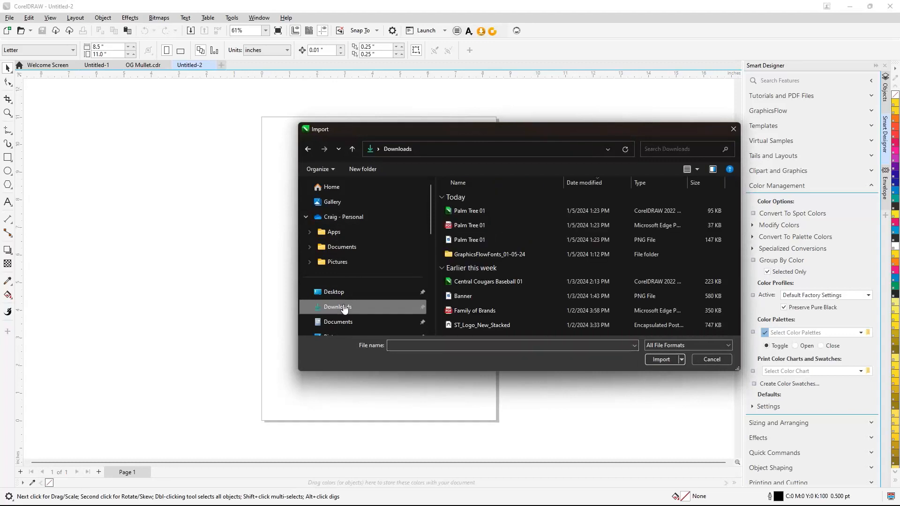
pyautogui.click(470, 210)
pyautogui.keyDown('ctrl'); pyautogui.click(466, 224); pyautogui.keyUp('ctrl')
pyautogui.keyDown('ctrl'); pyautogui.click(467, 240); pyautogui.keyUp('ctrl')
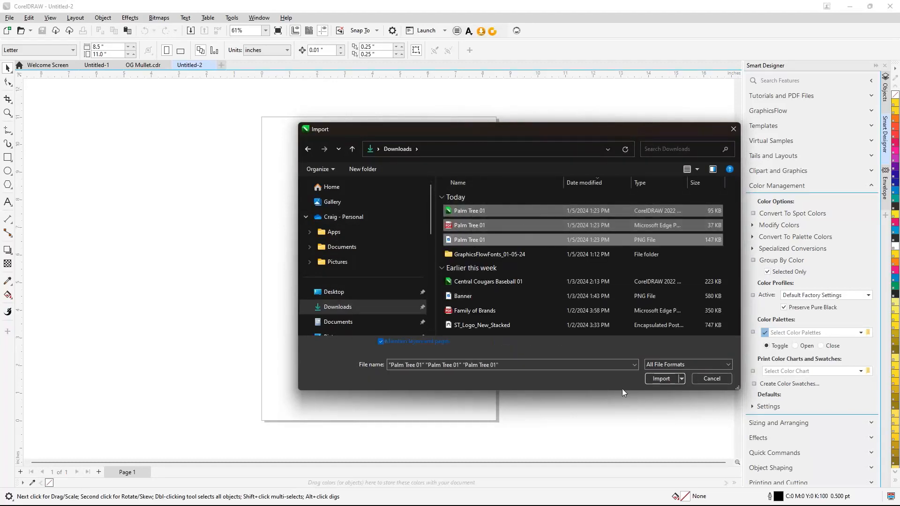
pyautogui.click(660, 379)
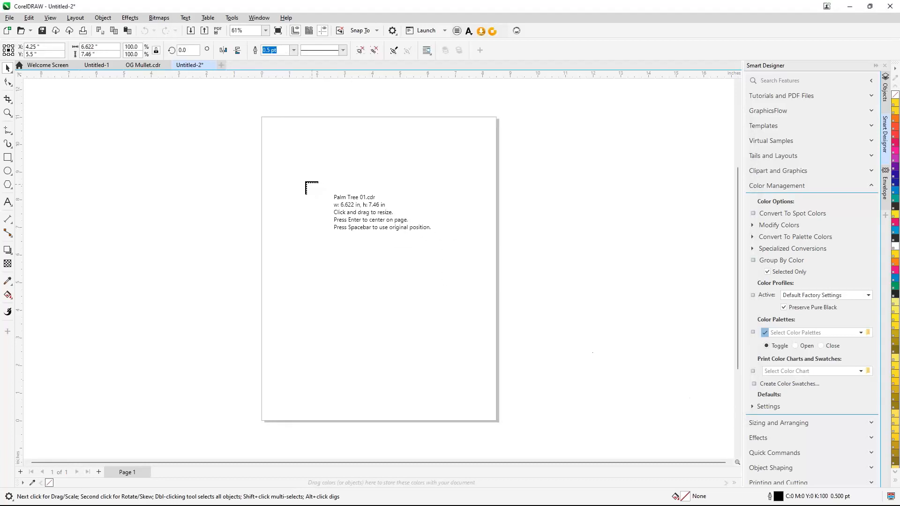
# Place the three imported Palm Tree 01 files side by side at their original size across the page.
pyautogui.click(139, 133)
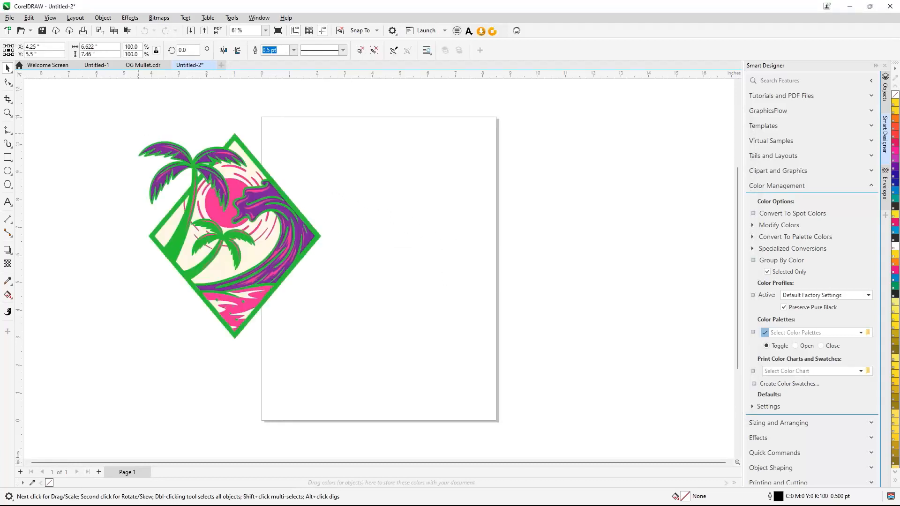
pyautogui.click(364, 136)
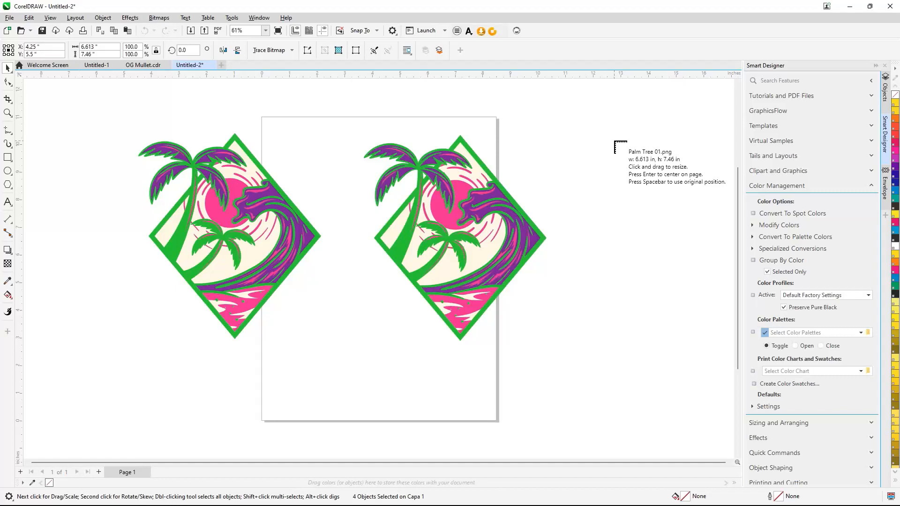
pyautogui.click(614, 141)
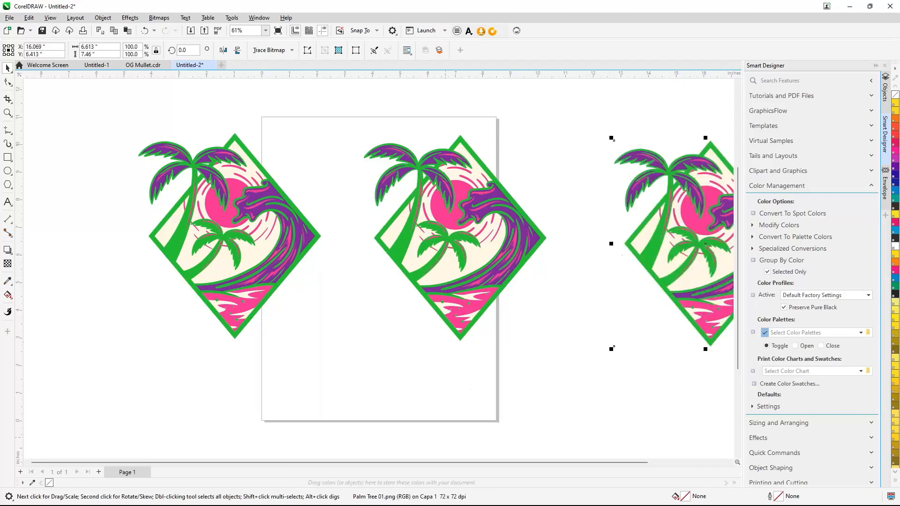
# Select the PDF artwork and the CDR artwork in turn to check their object types.
pyautogui.click(453, 242)
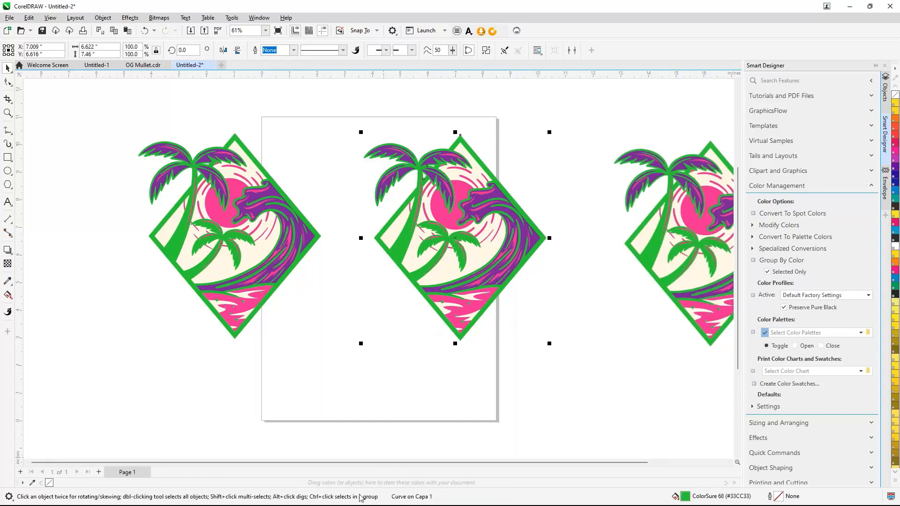
pyautogui.click(277, 231)
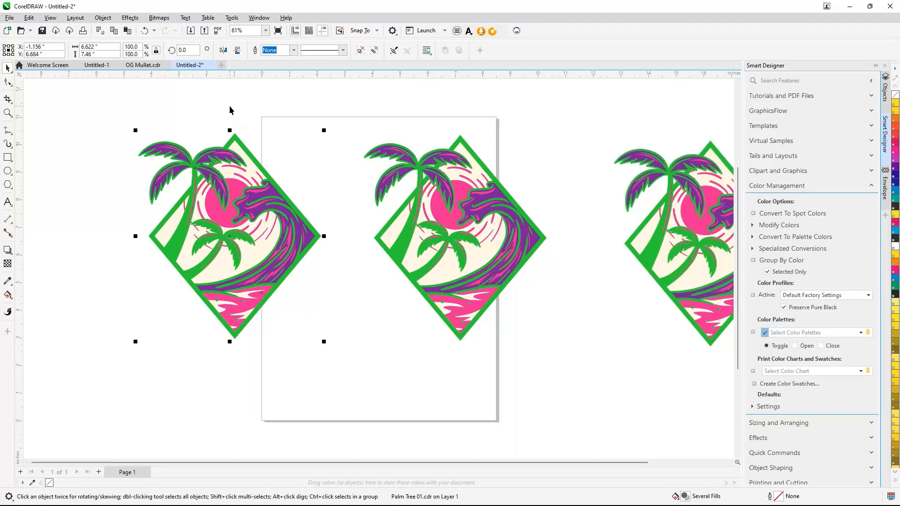
pyautogui.click(292, 95)
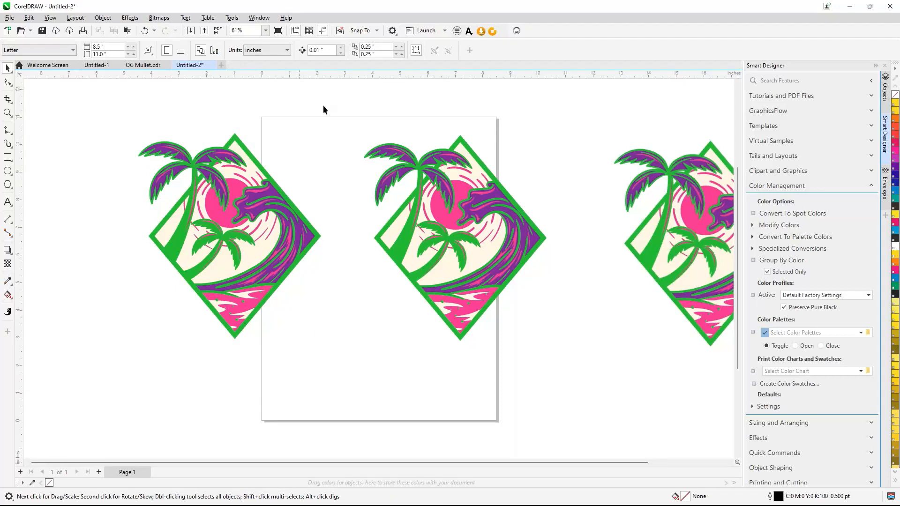
# Display the drawing in Wireframe view and select the CDR, PDF and PNG artwork in turn to compare their structure.
pyautogui.press('F4')
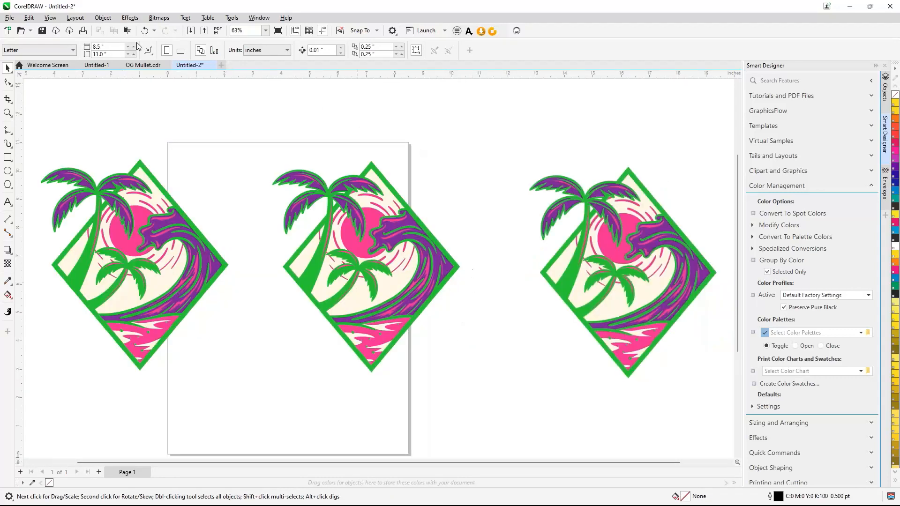
pyautogui.click(51, 17)
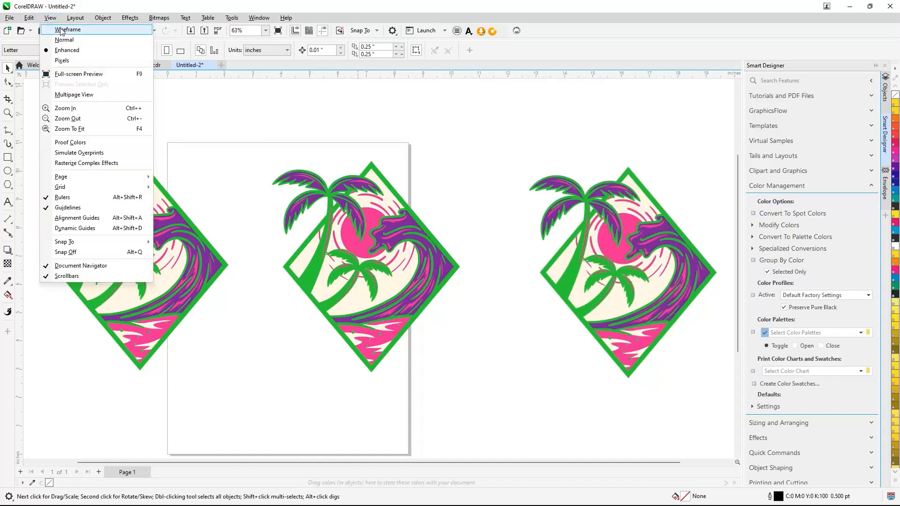
pyautogui.click(62, 29)
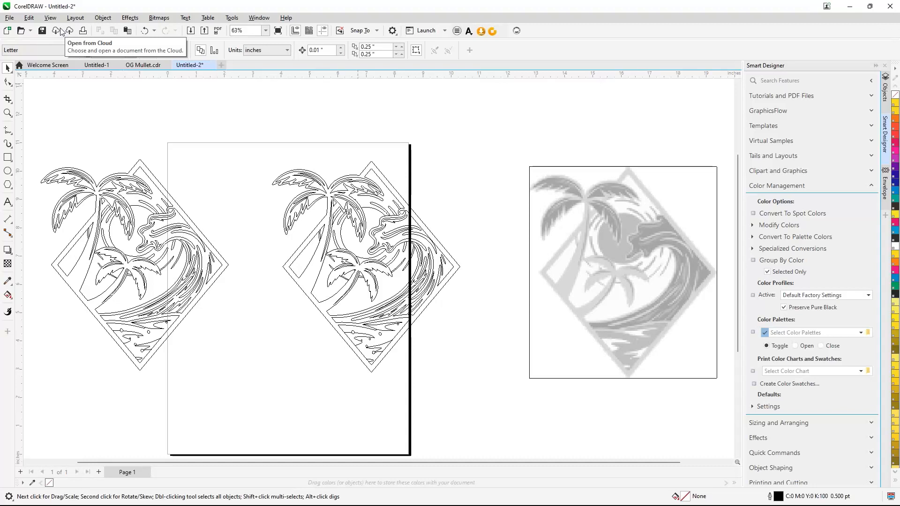
pyautogui.click(136, 200)
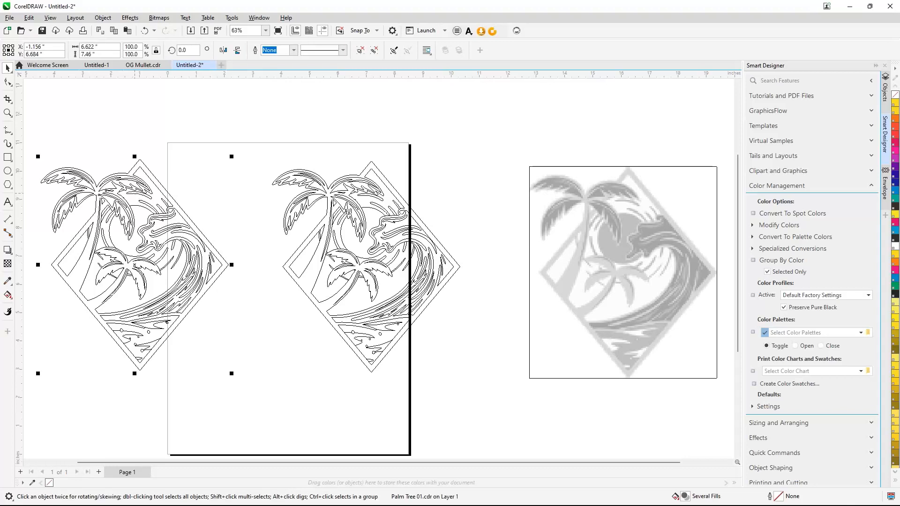
pyautogui.click(332, 215)
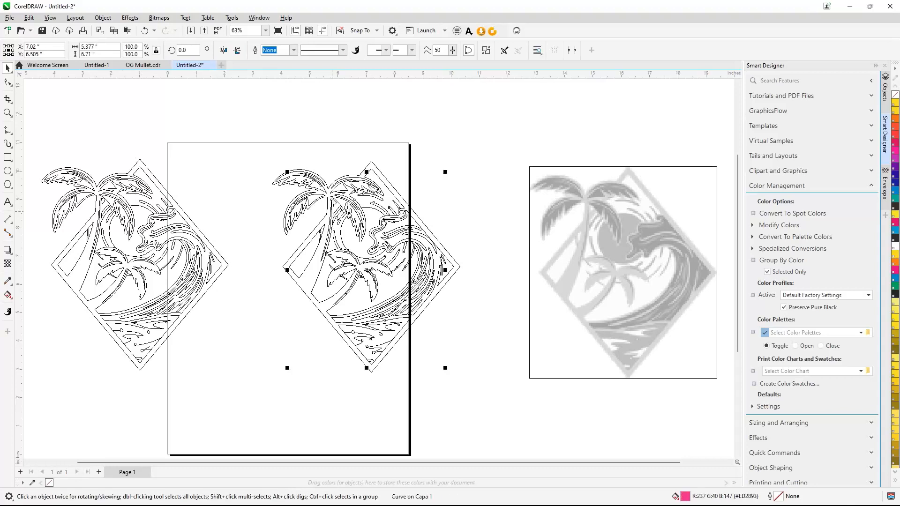
pyautogui.click(619, 255)
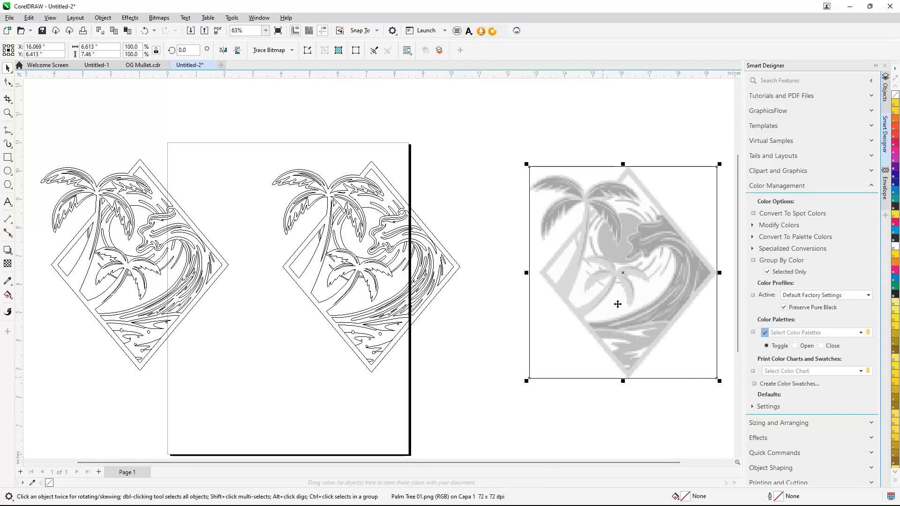
pyautogui.click(615, 263)
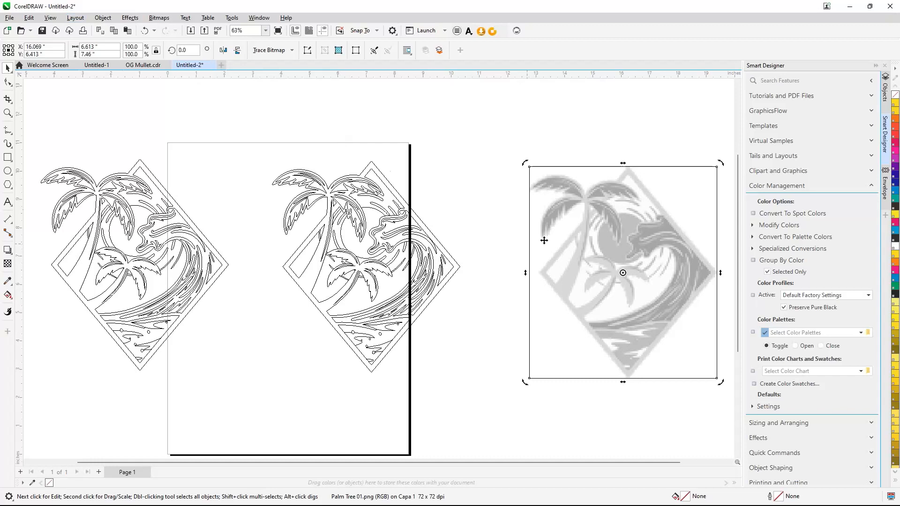
# Return the drawing to Enhanced view and delete the PNG version of the palm tree artwork.
pyautogui.click(50, 17)
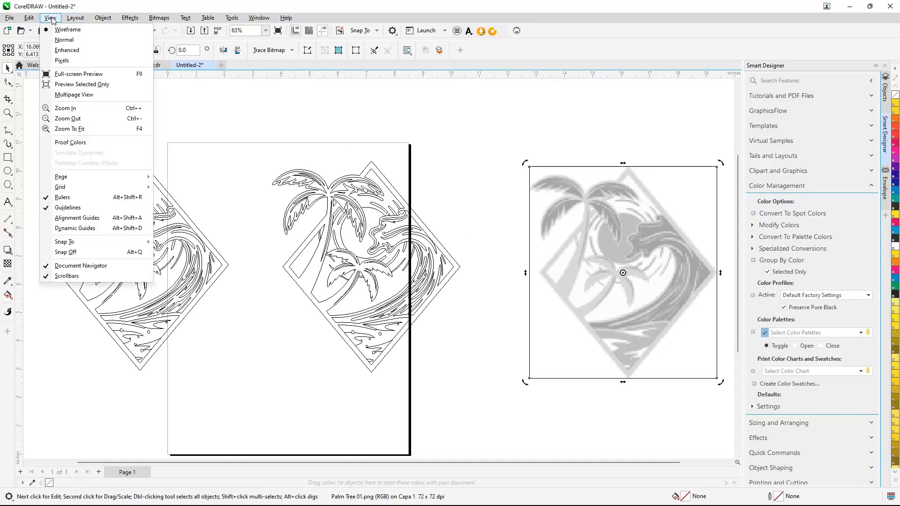
pyautogui.click(68, 50)
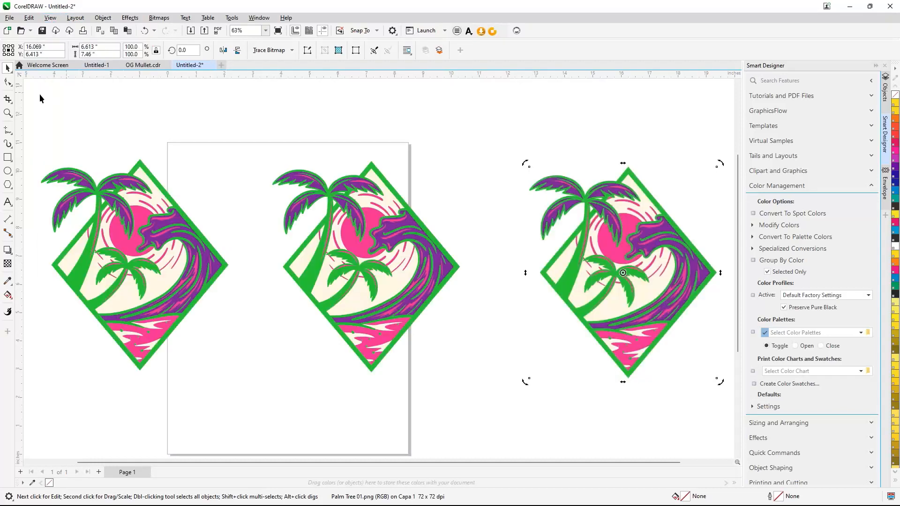
pyautogui.click(8, 113)
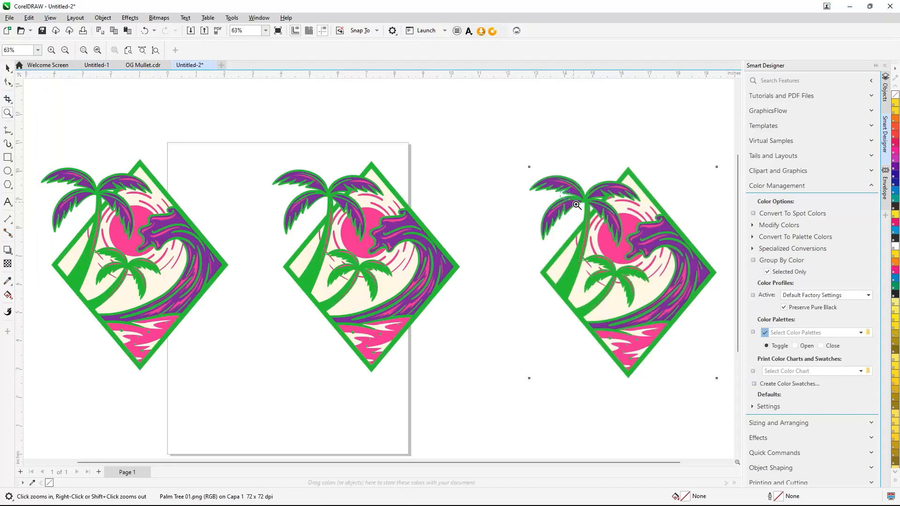
pyautogui.moveTo(559, 197); pyautogui.dragTo(589, 213)
pyautogui.scroll(-15, 587, 212)
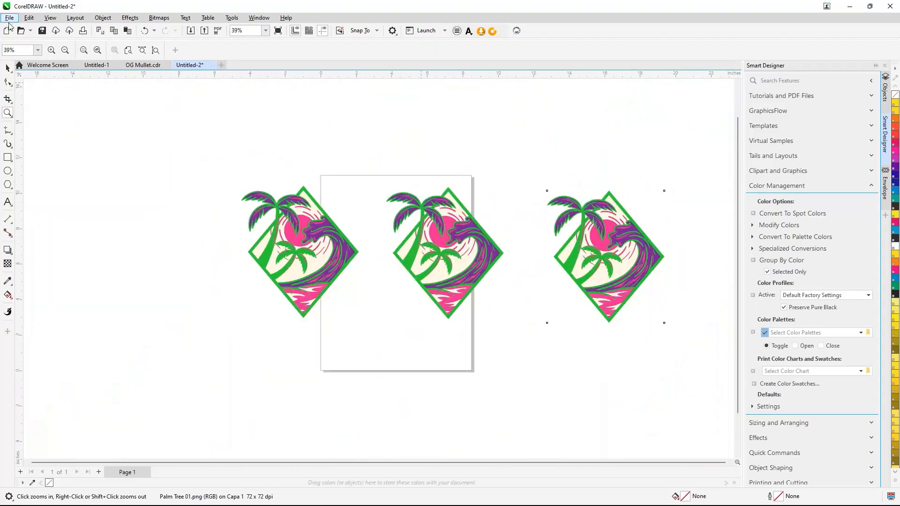
pyautogui.click(8, 68)
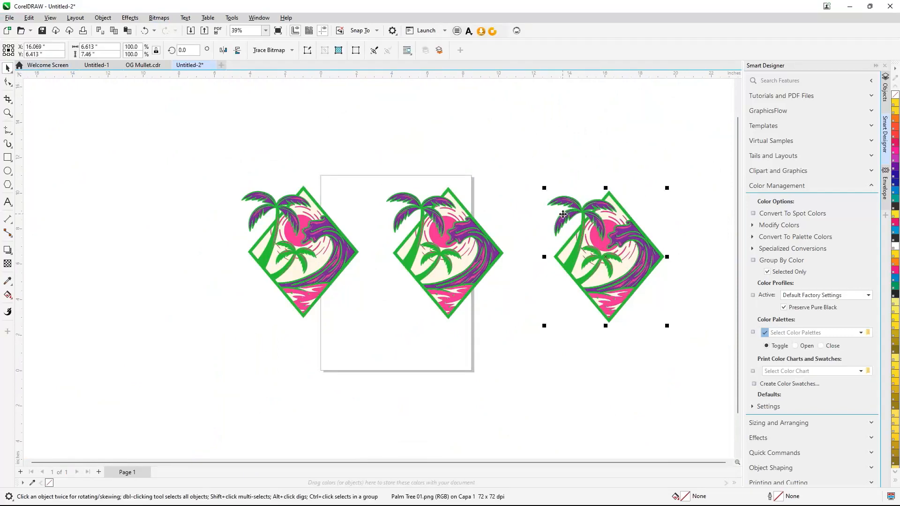
pyautogui.press('Delete')
# Delete the pink shapes from the PDF artwork and undo the deletion.
pyautogui.click(403, 251)
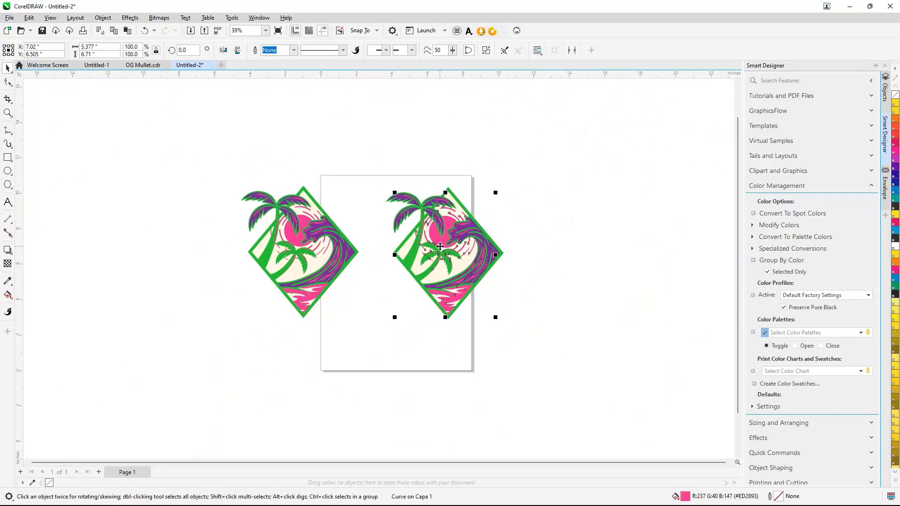
pyautogui.press('Delete')
pyautogui.click(370, 174)
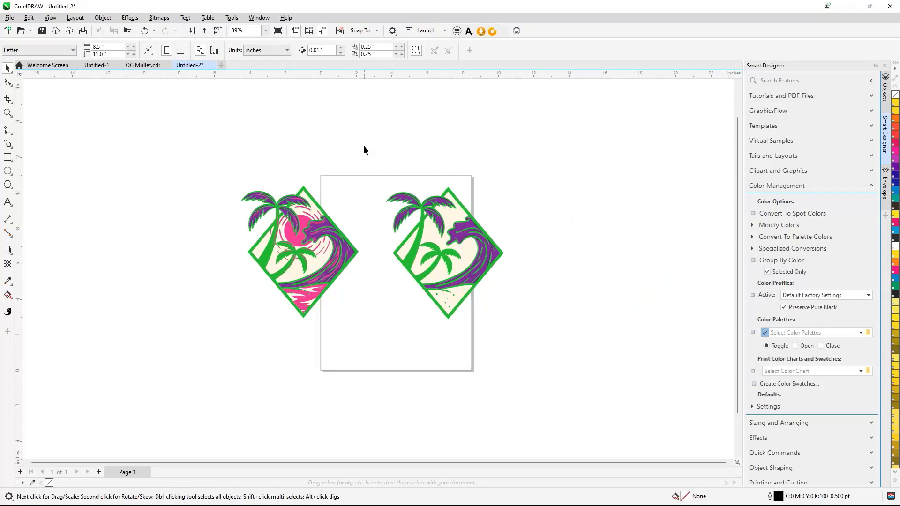
pyautogui.hotkey('ctrl', 'z')
pyautogui.click(608, 185)
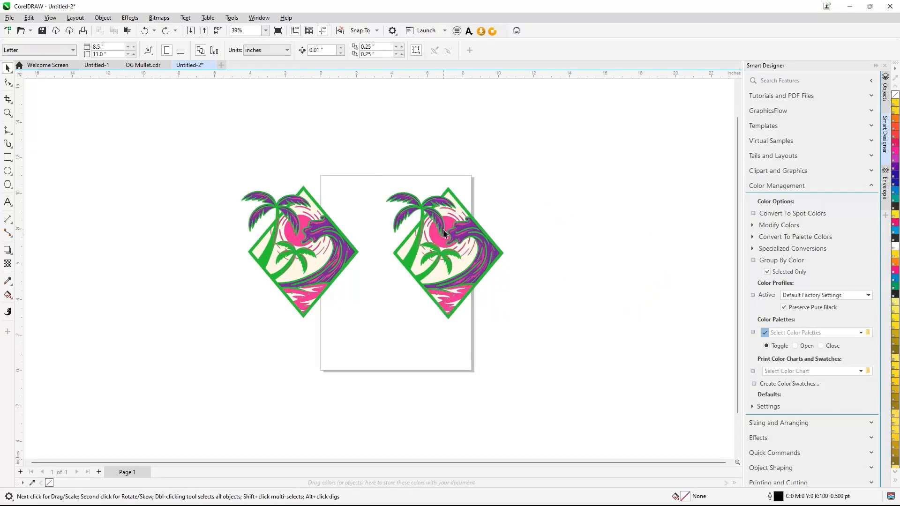
# Pull the pink, purple and green shapes of the PDF artwork apart and undo the moves.
pyautogui.moveTo(449, 229); pyautogui.dragTo(519, 138)
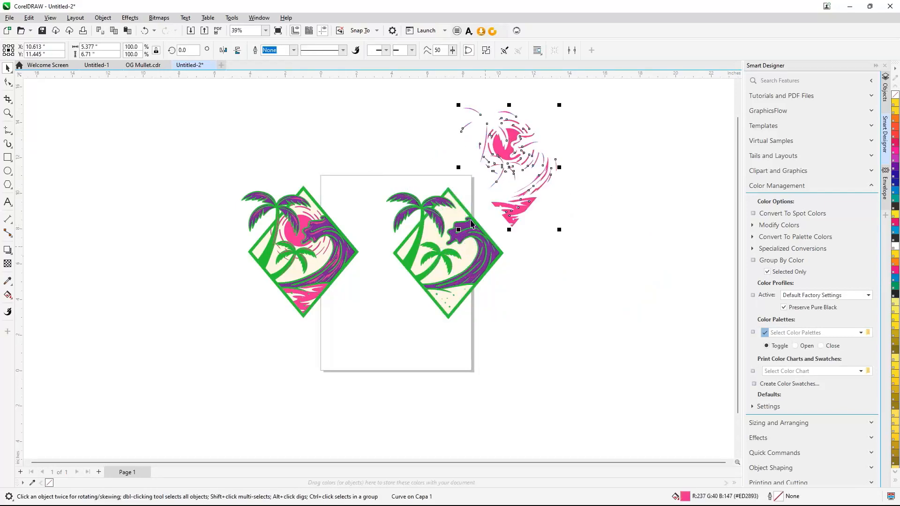
pyautogui.moveTo(443, 206); pyautogui.dragTo(405, 123)
pyautogui.moveTo(500, 262); pyautogui.dragTo(591, 301)
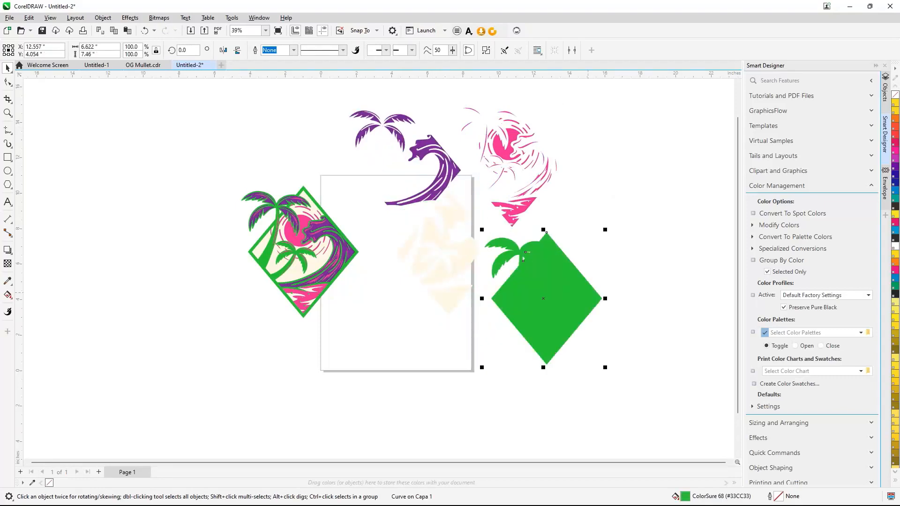
pyautogui.hotkey('ctrl', 'z')
pyautogui.hotkey('ctrl', 'z')
pyautogui.hotkey('ctrl', 'z')
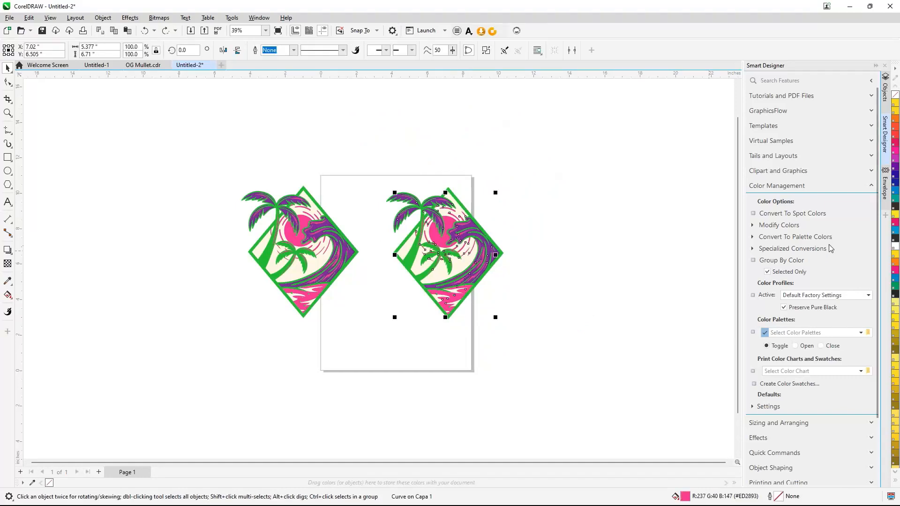
# Fill the pink shapes of the PDF artwork with PANTONE Process Cyan from the color palette.
pyautogui.click(896, 231)
pyautogui.click(493, 158)
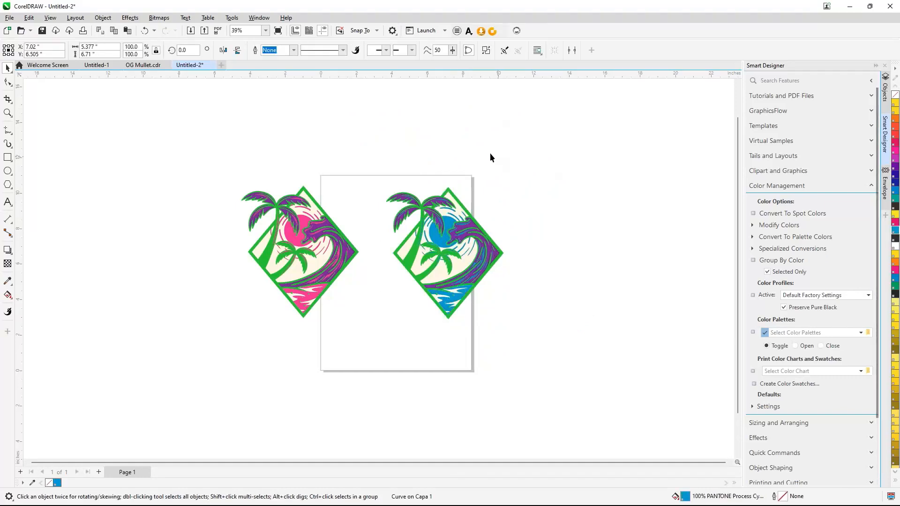
# Delete the whole PDF artwork and move the CDR artwork to about the middle of the page.
pyautogui.moveTo(370, 148); pyautogui.dragTo(538, 368)
pyautogui.press('Delete')
pyautogui.moveTo(201, 144); pyautogui.dragTo(364, 323)
pyautogui.moveTo(318, 272); pyautogui.dragTo(410, 282)
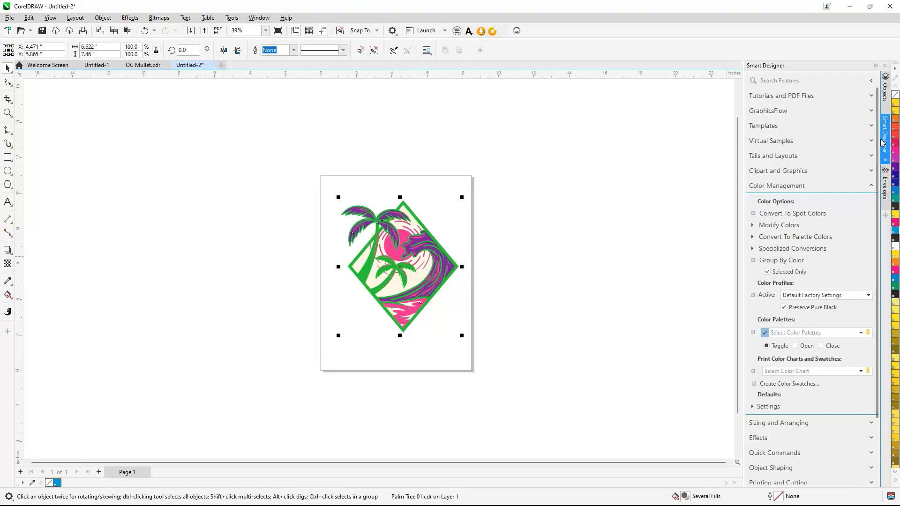
# Recolor the green shapes of the CDR artwork with the PANTONE orange palette color and ungroup the artwork.
pyautogui.moveTo(896, 121); pyautogui.dragTo(368, 281)
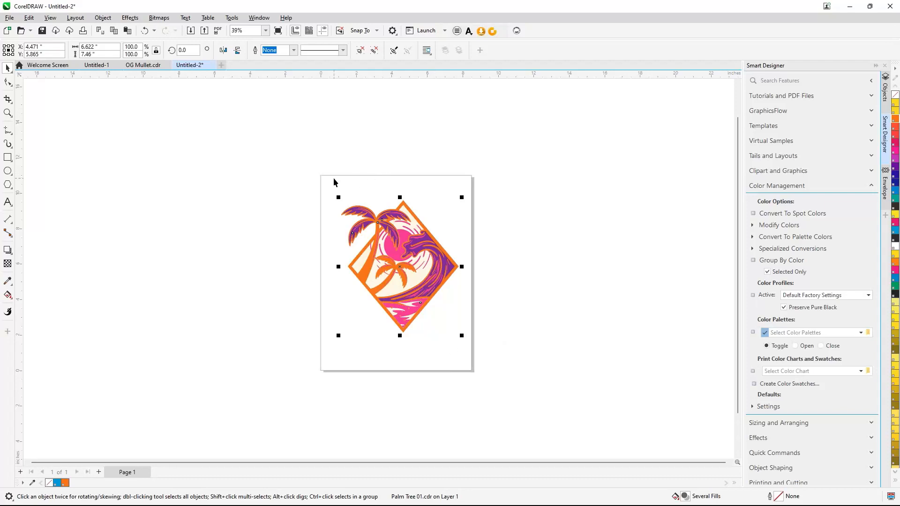
pyautogui.hotkey('shift', 'F2')
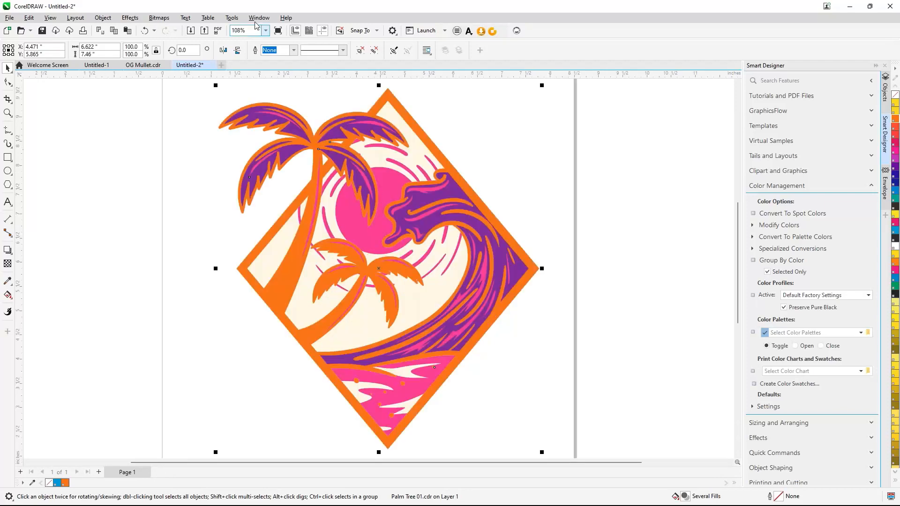
pyautogui.click(374, 51)
# Pull the orange background shape away from the other colors and undo the move.
pyautogui.click(305, 233)
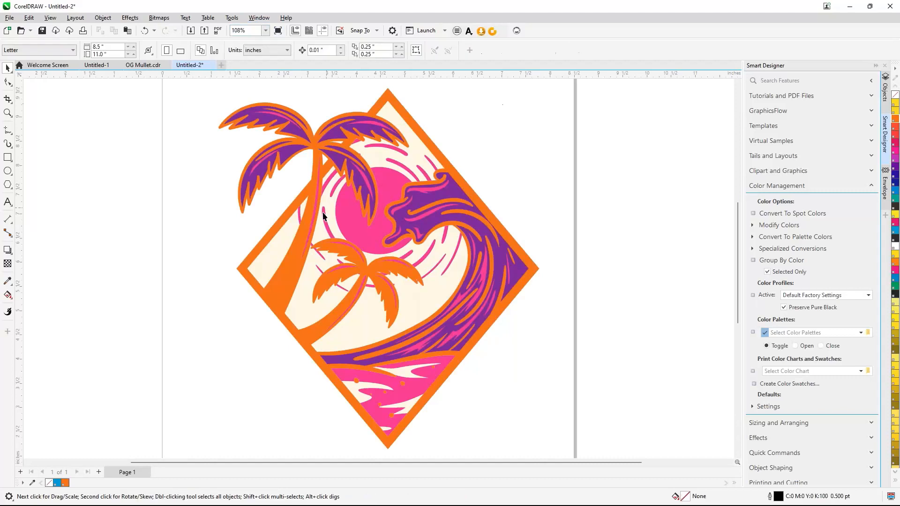
pyautogui.click(304, 233)
pyautogui.moveTo(304, 233); pyautogui.dragTo(163, 230)
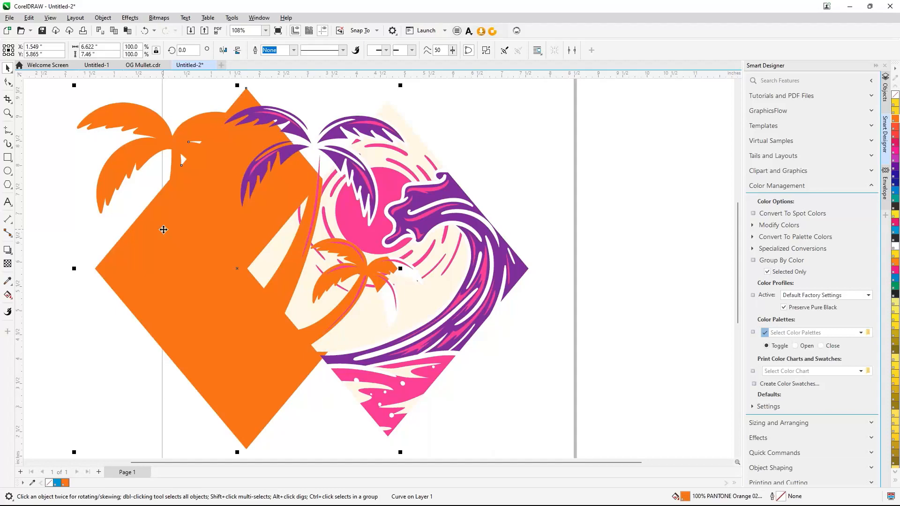
pyautogui.hotkey('ctrl', 'z')
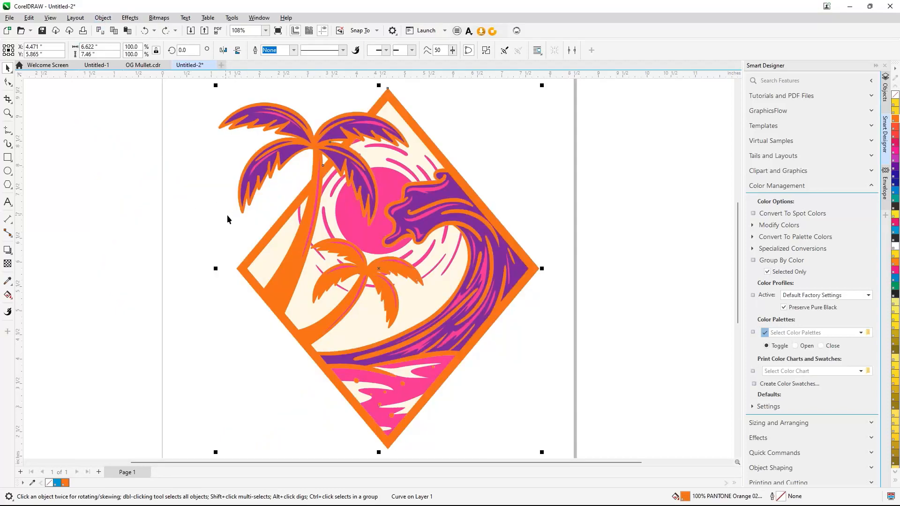
# Display the drawing in Wireframe view and examine the orange shape's nodes along the large palm's upper-left frond.
pyautogui.click(50, 17)
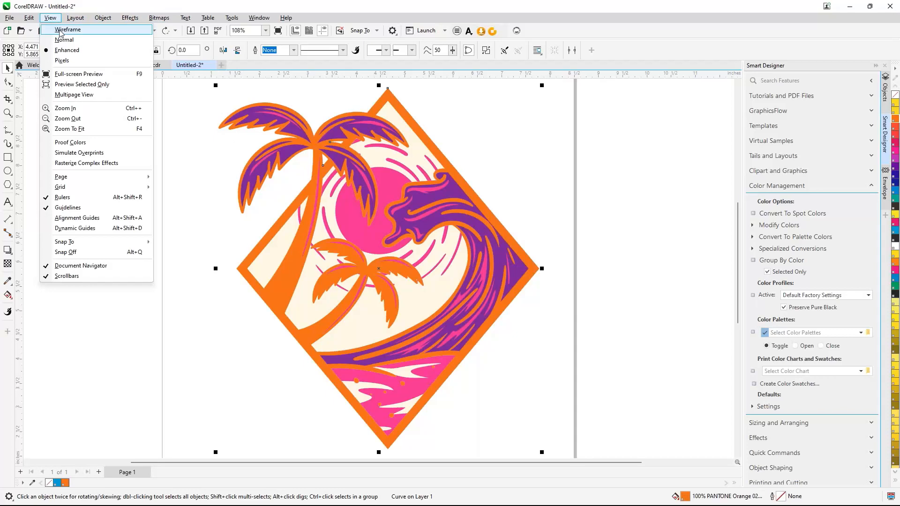
pyautogui.click(60, 29)
pyautogui.click(7, 82)
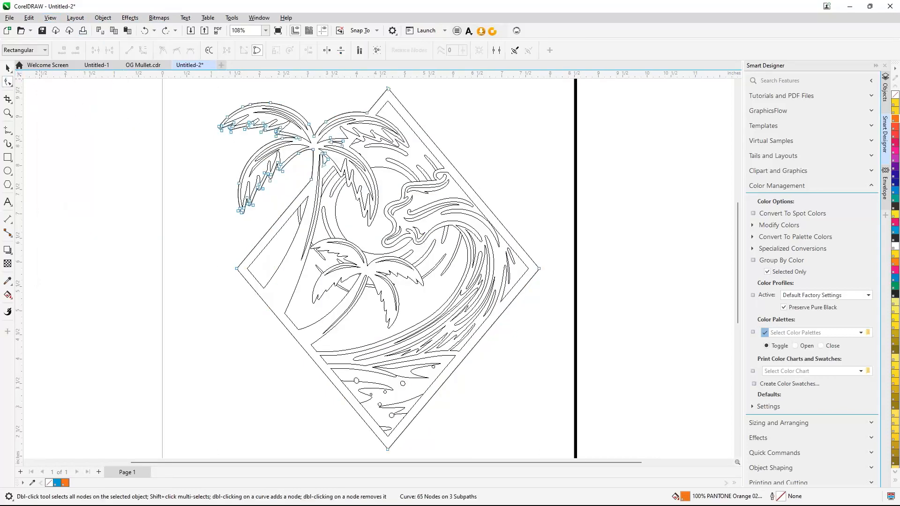
pyautogui.click(7, 113)
pyautogui.moveTo(226, 100); pyautogui.dragTo(308, 158)
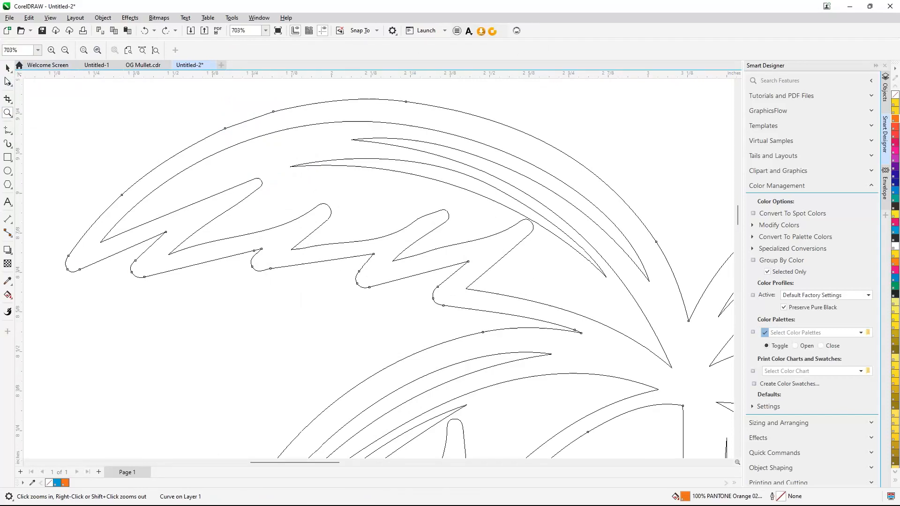
pyautogui.click(8, 82)
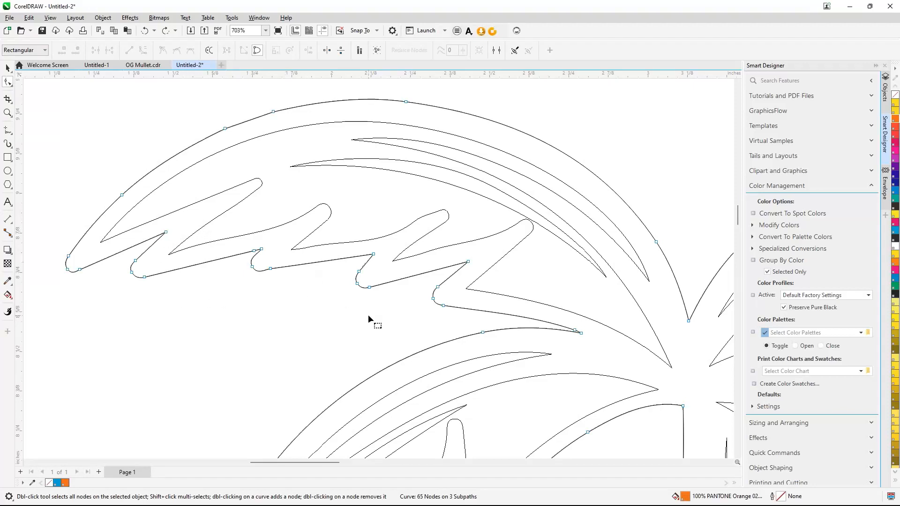
pyautogui.scroll(-5, 368, 314)
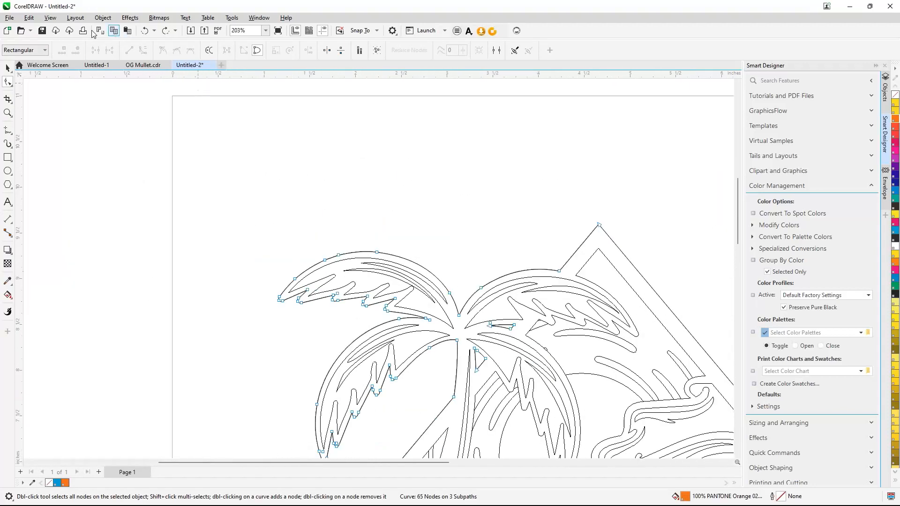
# Sharpen the tip of the large palm's upper-left frond by pulling its end node outward and removing the two adjacent nodes.
pyautogui.click(8, 68)
pyautogui.click(358, 238)
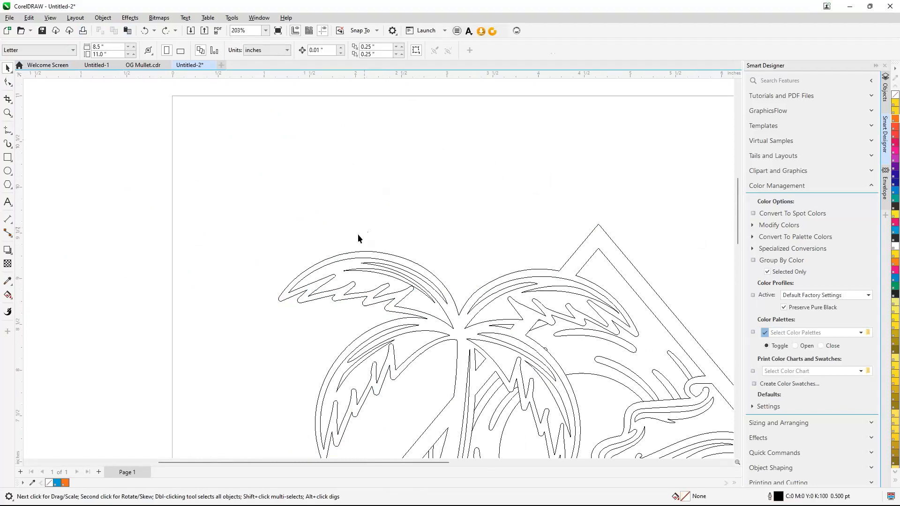
pyautogui.click(305, 299)
pyautogui.click(9, 129)
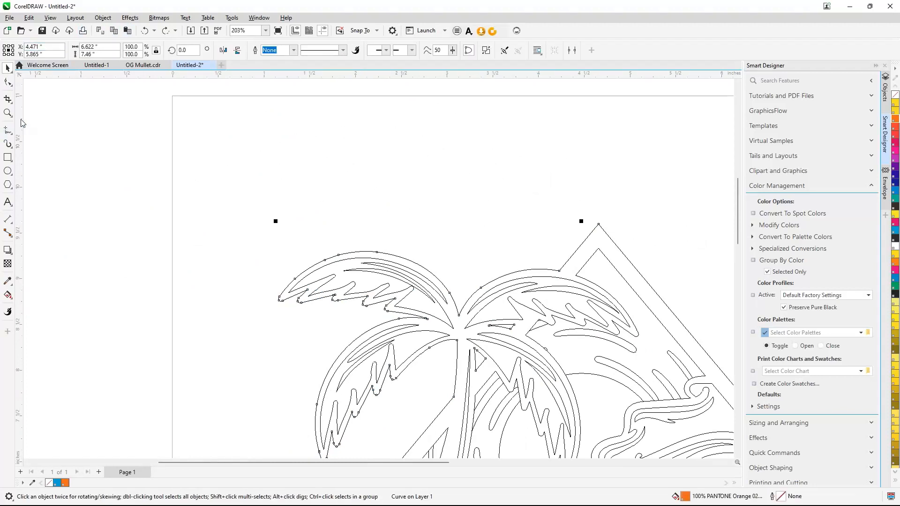
pyautogui.click(8, 113)
pyautogui.moveTo(252, 261); pyautogui.dragTo(308, 323)
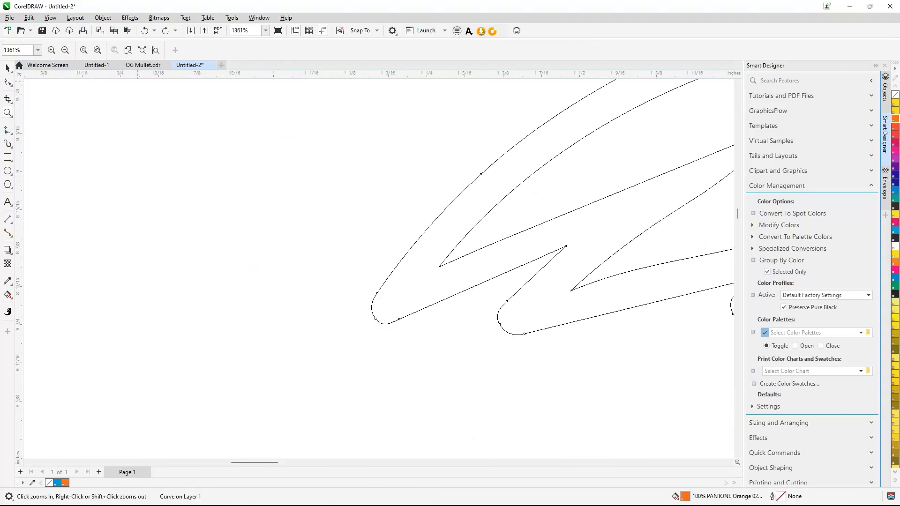
pyautogui.click(7, 82)
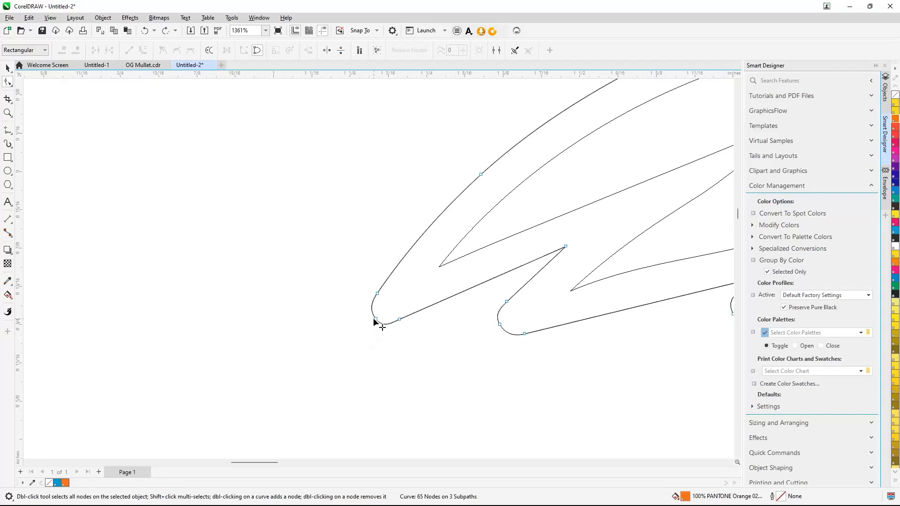
pyautogui.moveTo(375, 320); pyautogui.dragTo(306, 372)
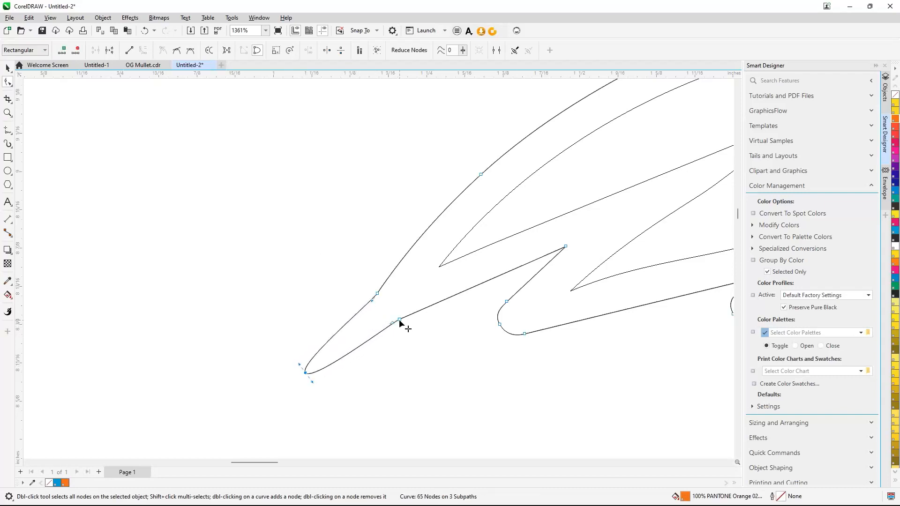
pyautogui.doubleClick(399, 319)
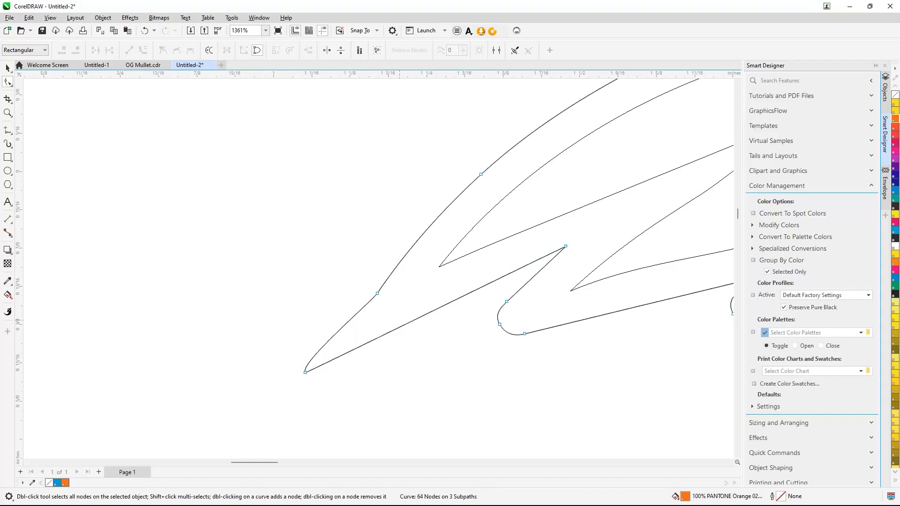
pyautogui.doubleClick(378, 295)
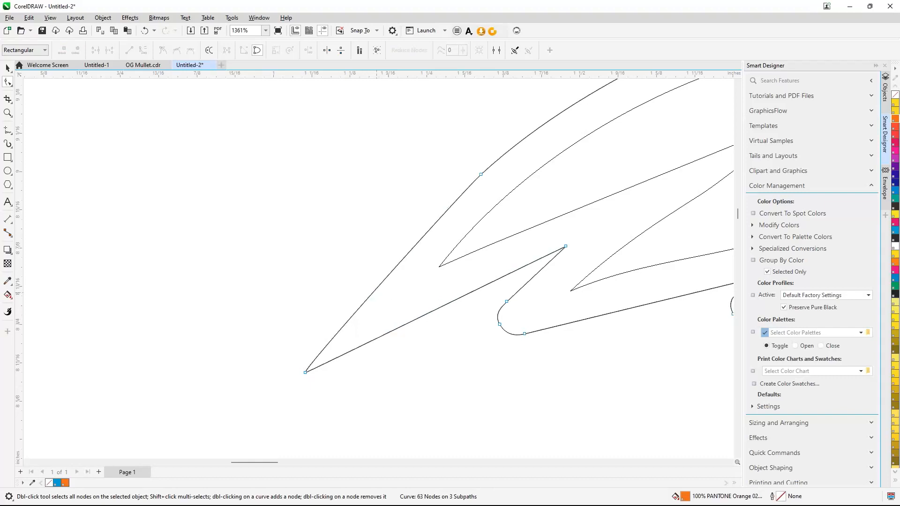
# Deselect the reshaped frond and show the whole artwork in Enhanced view.
pyautogui.click(8, 68)
pyautogui.click(257, 148)
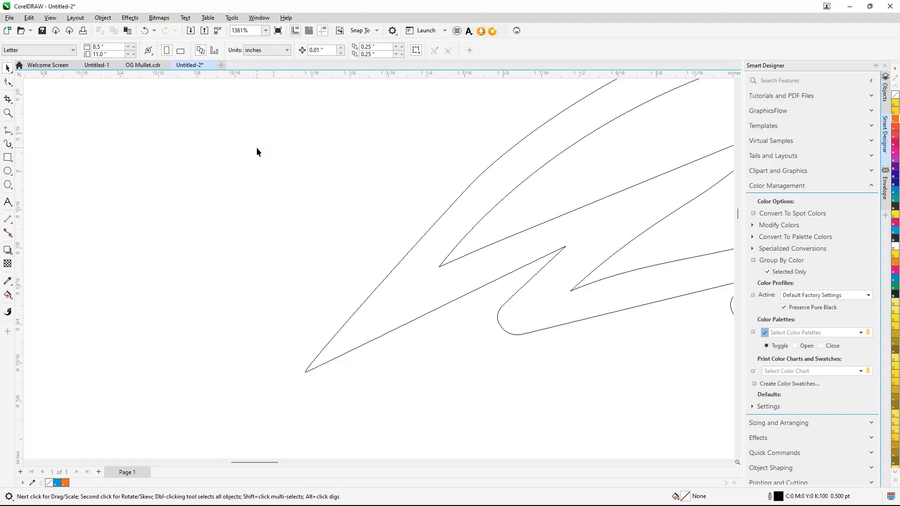
pyautogui.press('F4')
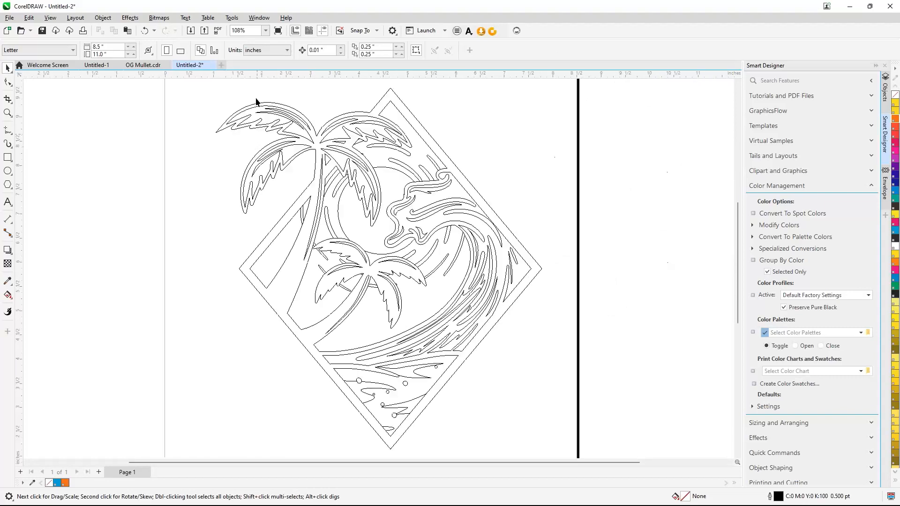
pyautogui.click(50, 18)
pyautogui.click(65, 52)
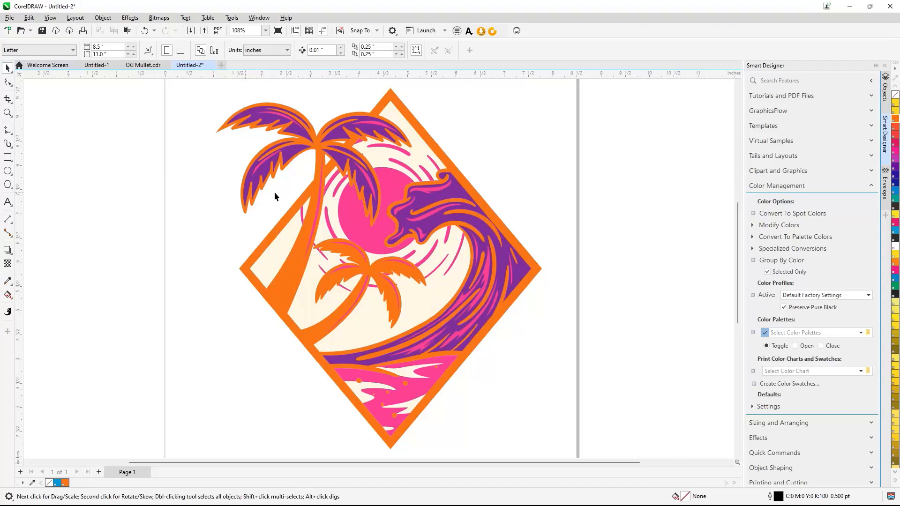
# Pull the purple palm and wave shapes away from the artwork and undo the move.
pyautogui.click(452, 199)
pyautogui.moveTo(453, 198); pyautogui.dragTo(319, 266)
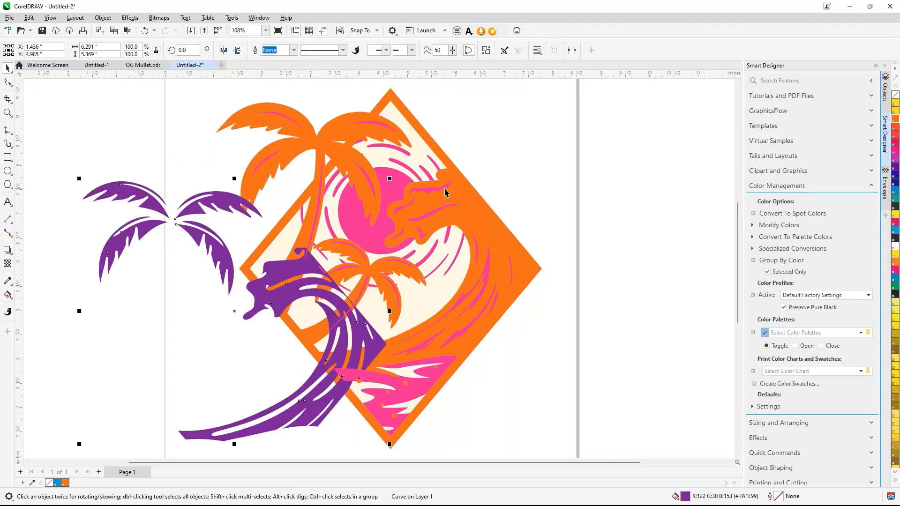
pyautogui.hotkey('ctrl', 'z')
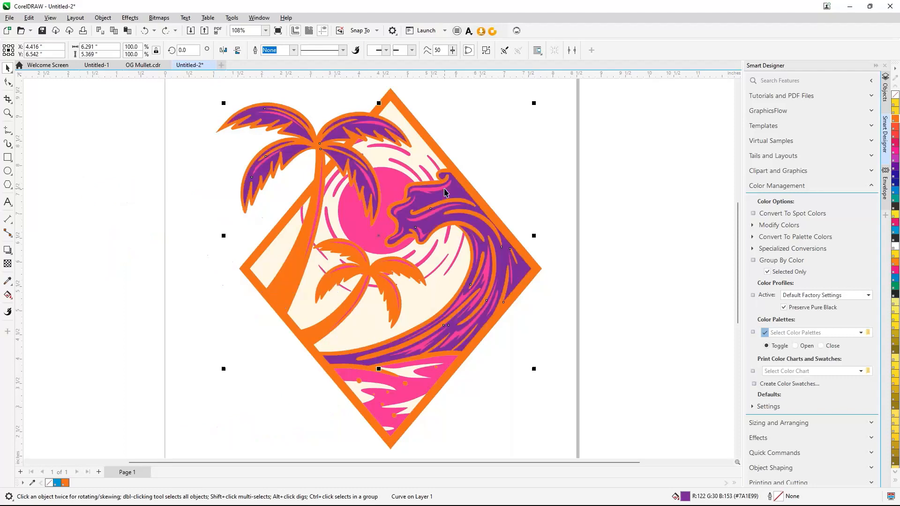
# Pull the orange base shape sideways out from behind the other colors and undo the move.
pyautogui.click(527, 160)
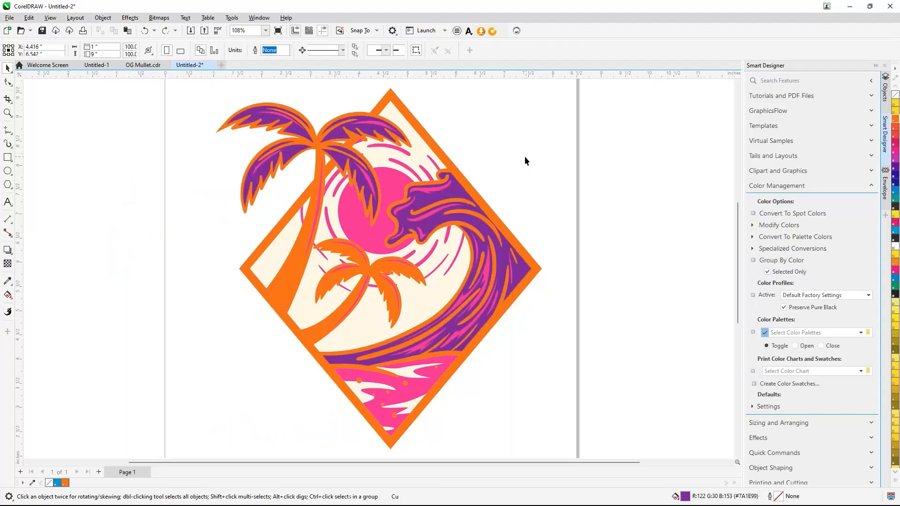
pyautogui.click(445, 162)
pyautogui.moveTo(445, 163); pyautogui.dragTo(560, 155)
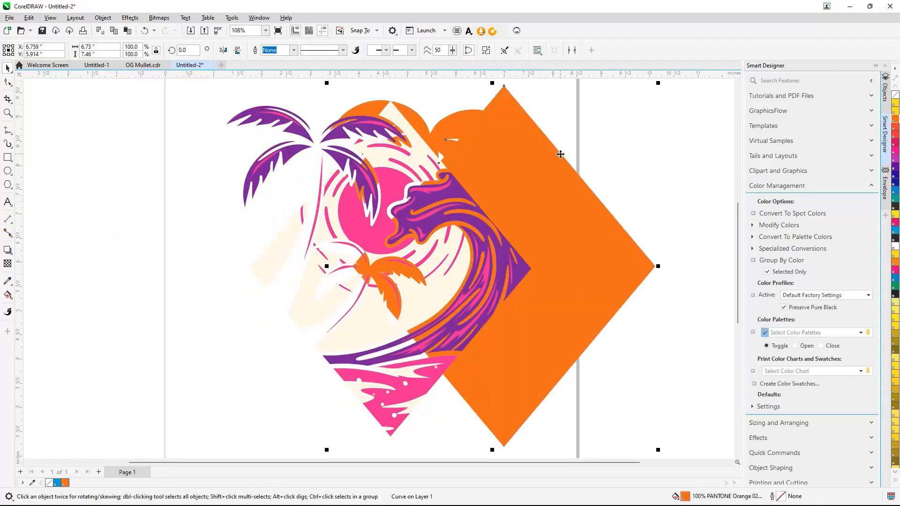
pyautogui.hotkey('ctrl', 'z')
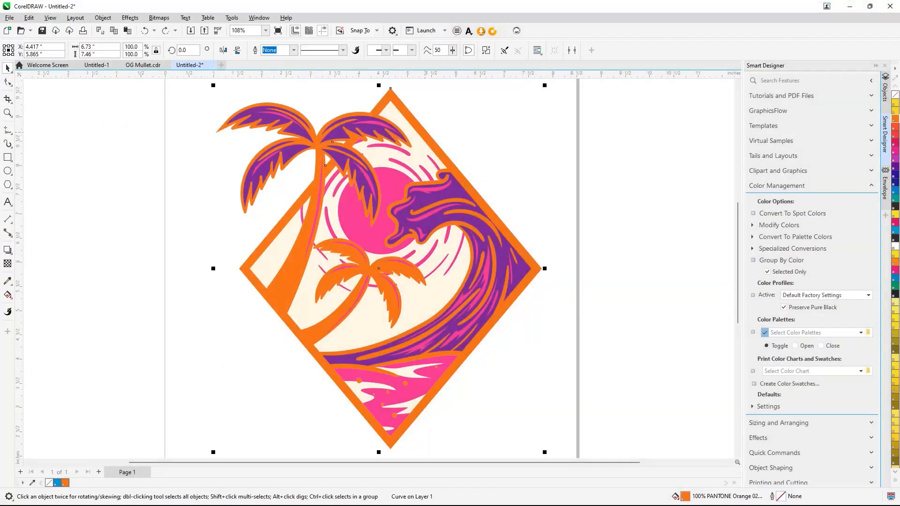
# Duplicate the orange base shape and center the copy on the original both horizontally and vertically.
pyautogui.hotkey('ctrl', 'd')
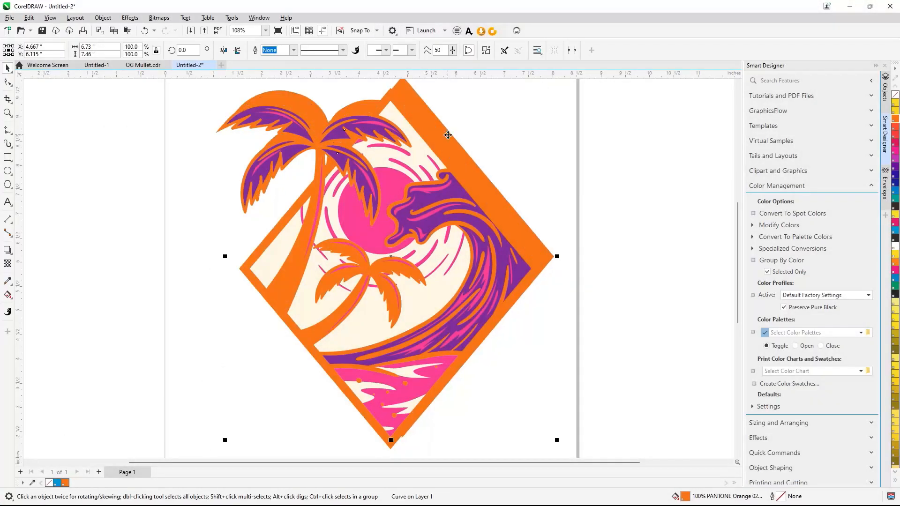
pyautogui.keyDown('shift'); pyautogui.click(238, 132); pyautogui.keyUp('shift')
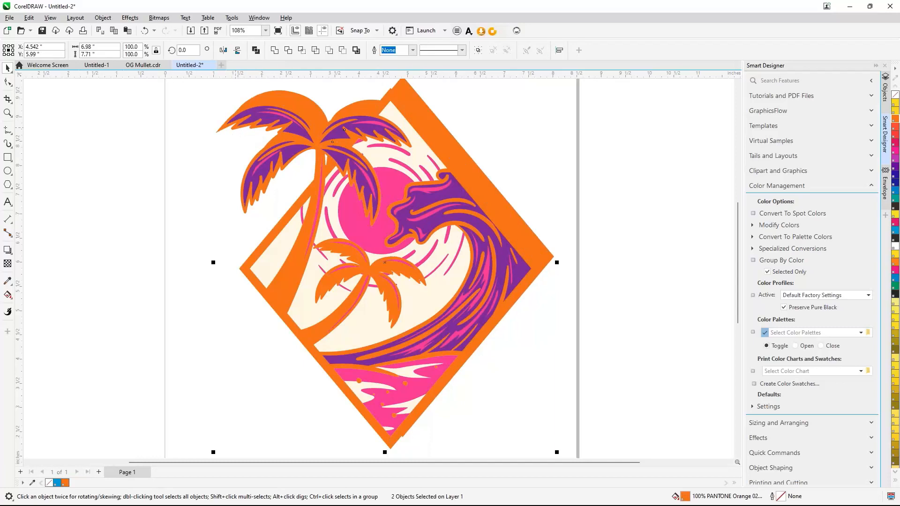
pyautogui.press('c')
pyautogui.press('e')
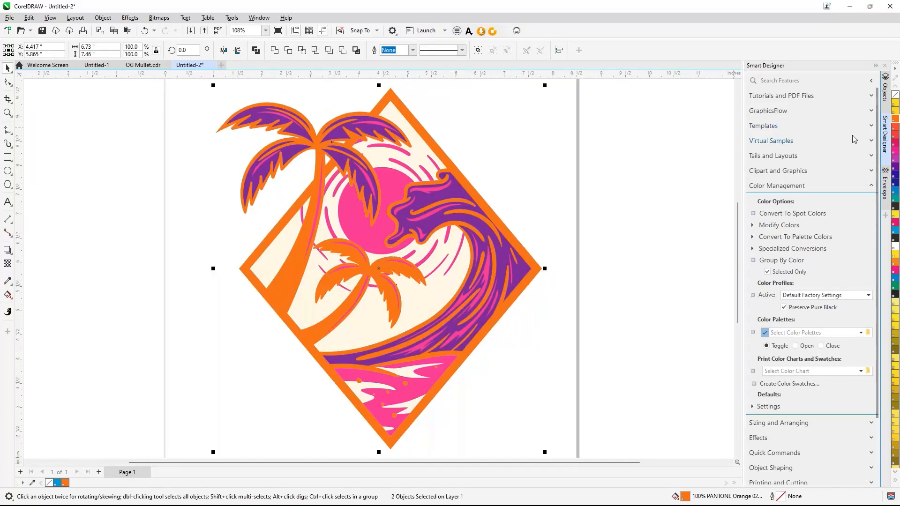
# Fill the lowest orange curve with PANTONE Process Black and give it a white outline.
pyautogui.click(881, 79)
pyautogui.click(768, 206)
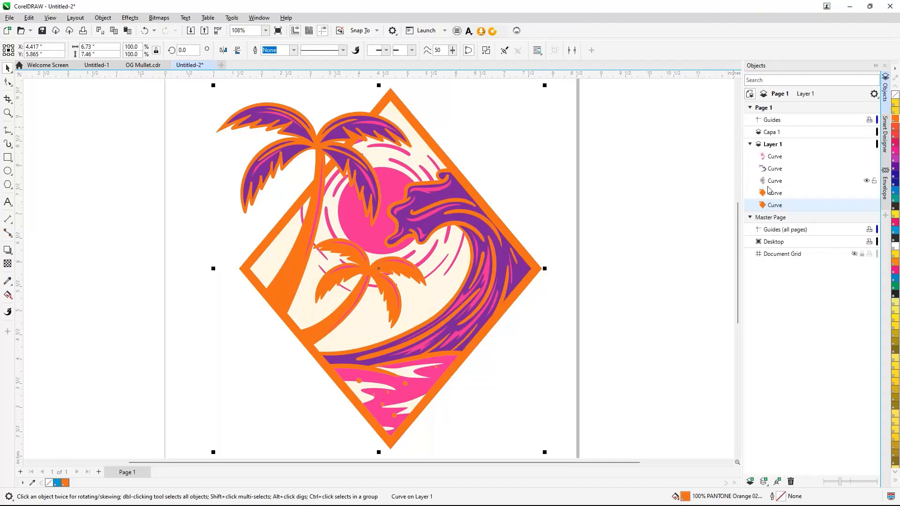
pyautogui.click(895, 240)
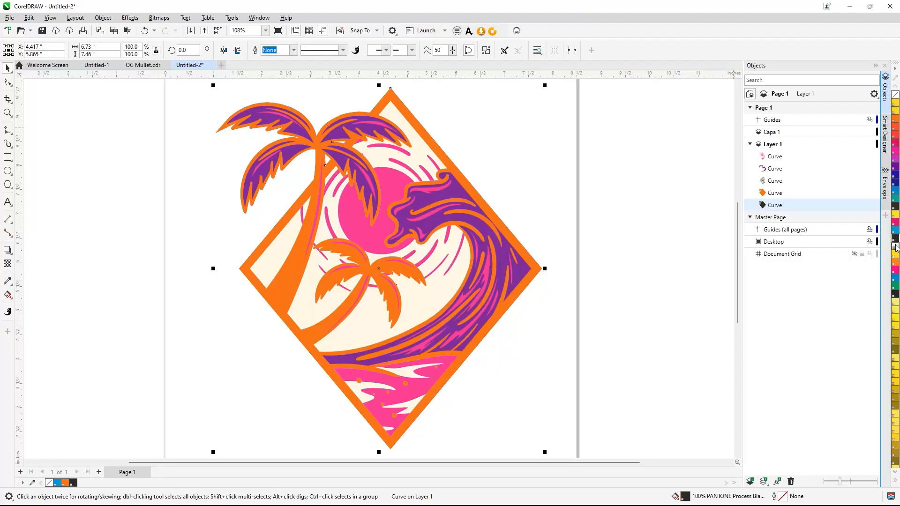
pyautogui.rightClick(896, 244)
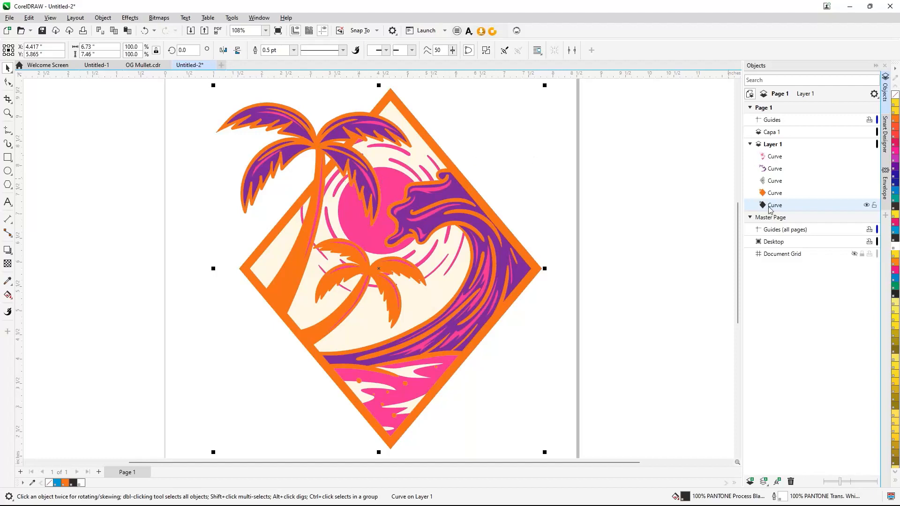
# Pull the black backing copy out beside the artwork, recolor it PANTONE Process Blue, and delete it.
pyautogui.moveTo(380, 270); pyautogui.dragTo(523, 228)
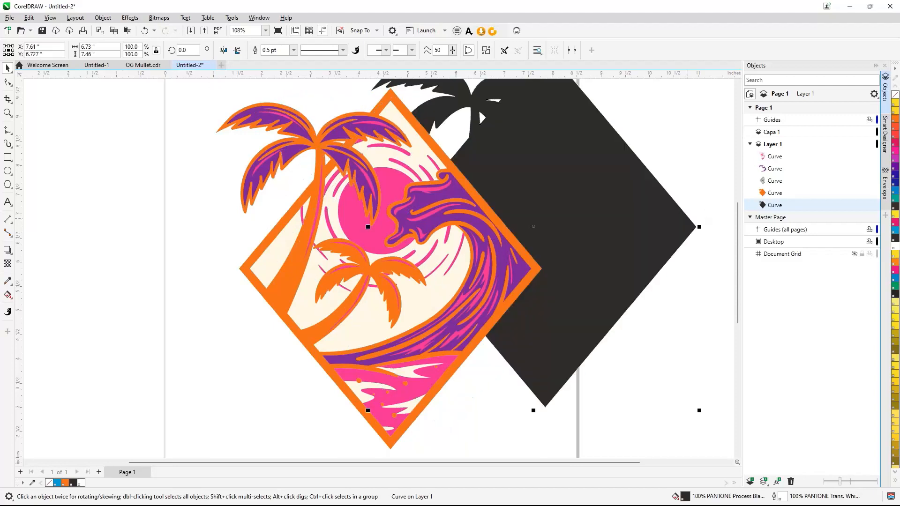
pyautogui.click(894, 193)
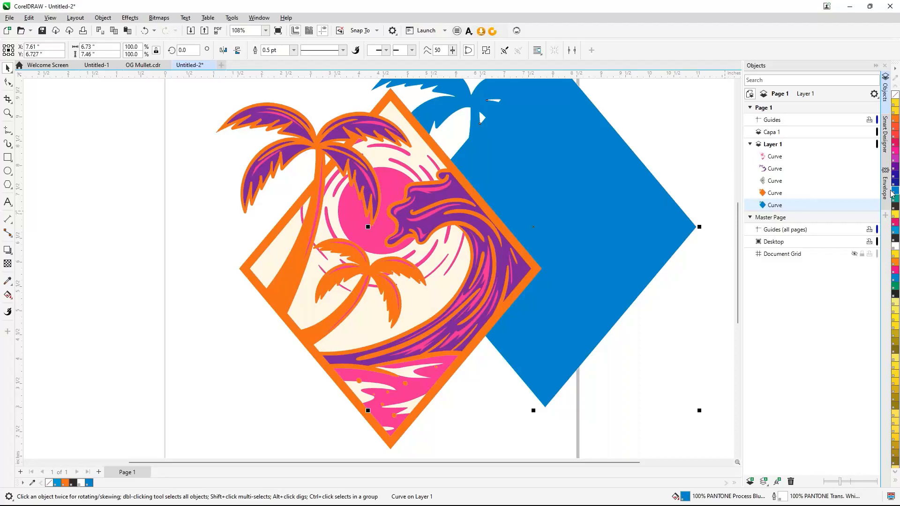
pyautogui.press('Delete')
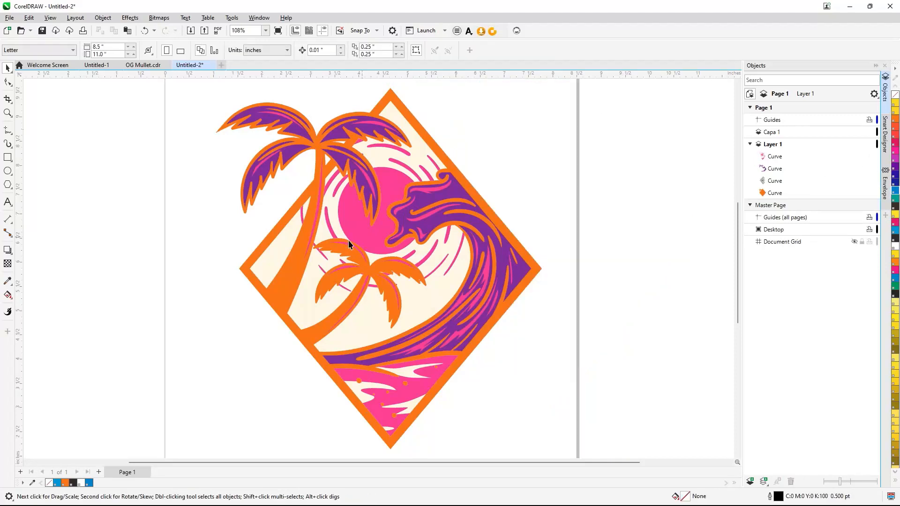
# Simplify the four overlapping color shapes and check them by pulling the purple and pink shapes aside, undoing each move.
pyautogui.moveTo(321, 136); pyautogui.dragTo(427, 136)
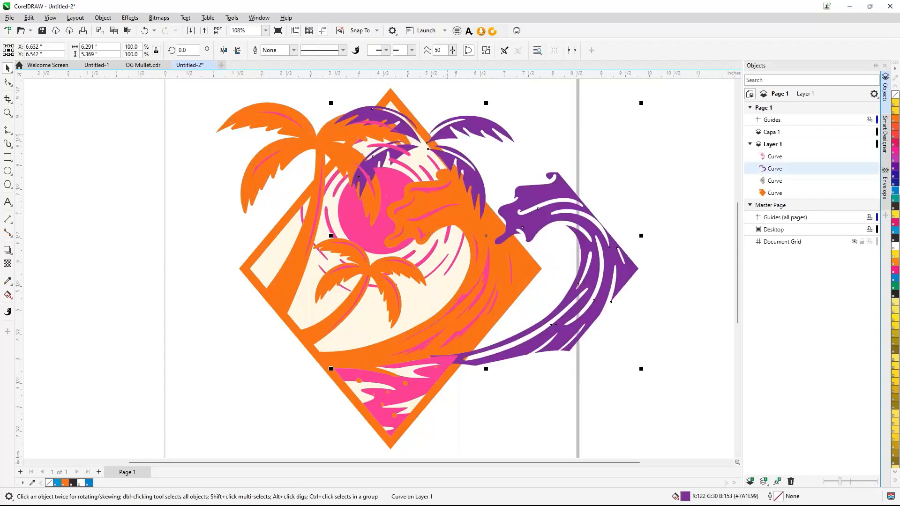
pyautogui.hotkey('ctrl', 'z')
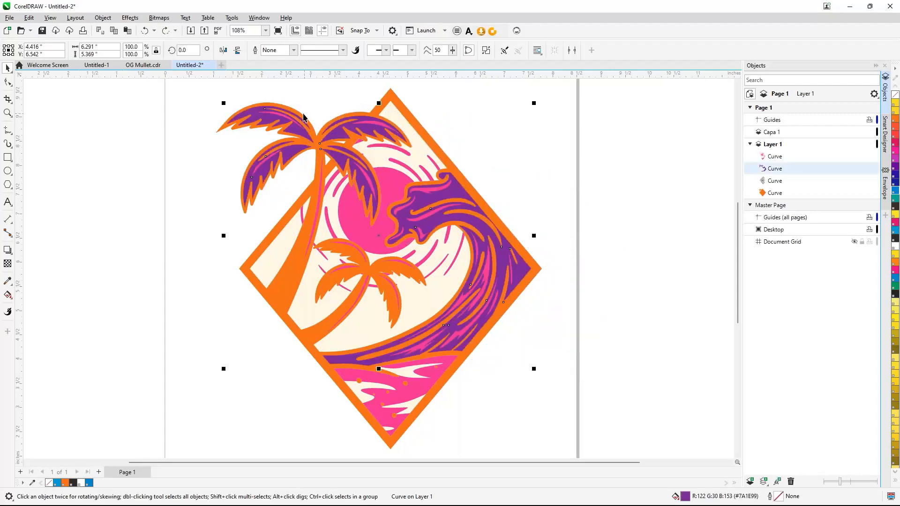
pyautogui.hotkey('ctrl', 'a')
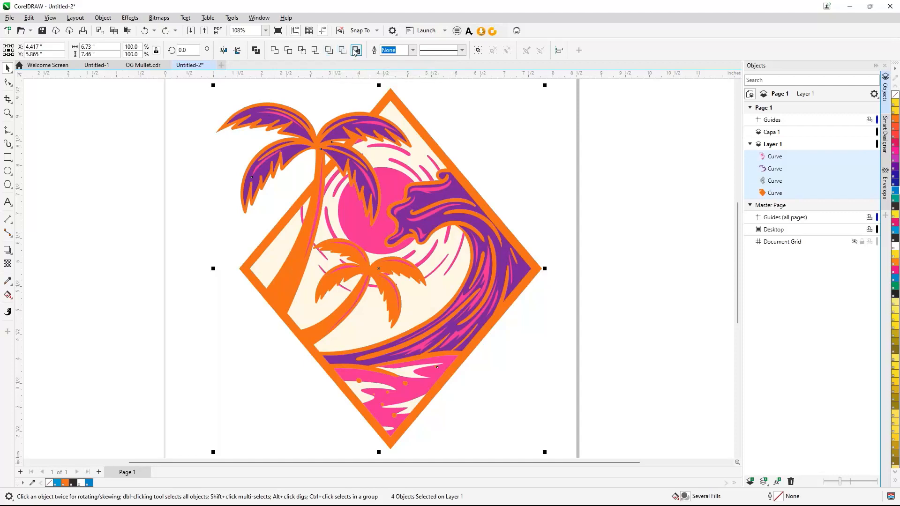
pyautogui.click(316, 50)
pyautogui.click(635, 133)
pyautogui.moveTo(416, 210); pyautogui.dragTo(583, 203)
pyautogui.moveTo(428, 217); pyautogui.dragTo(556, 232)
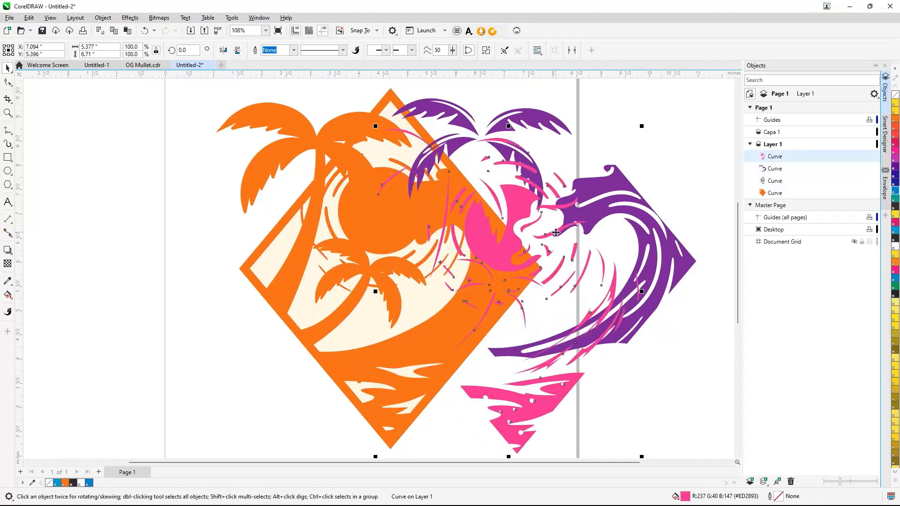
pyautogui.hotkey('ctrl', 'z')
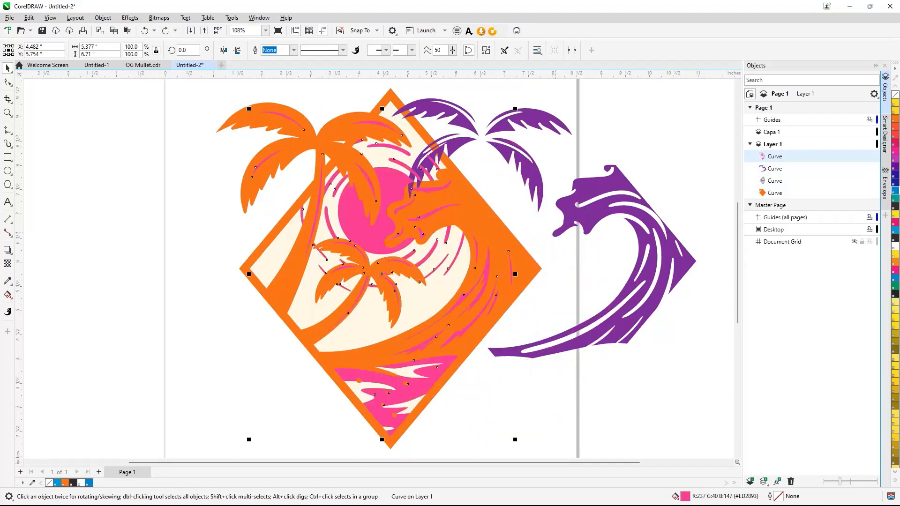
pyautogui.hotkey('ctrl', 'z')
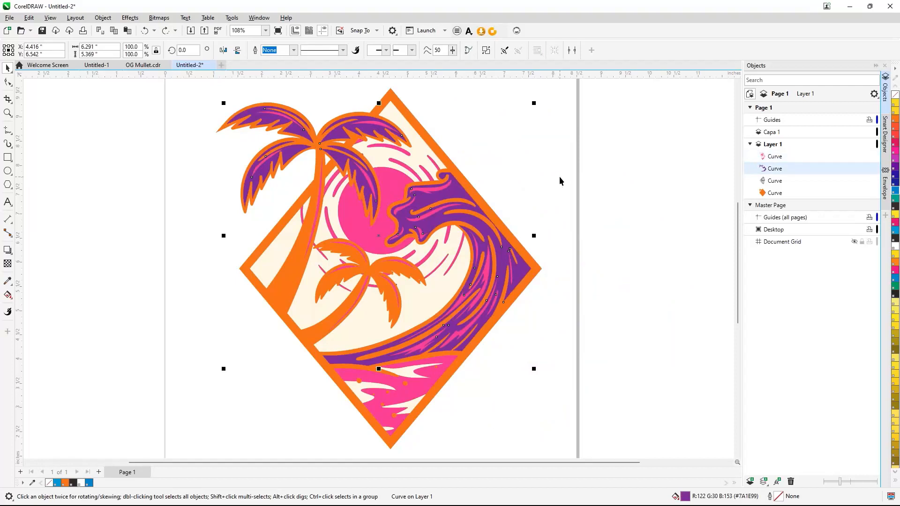
# Delete all the artwork from the page and switch to GraphicsFlow in the browser.
pyautogui.doubleClick(11, 68)
pyautogui.press('Delete')
pyautogui.hotkey('alt', 'Tab')
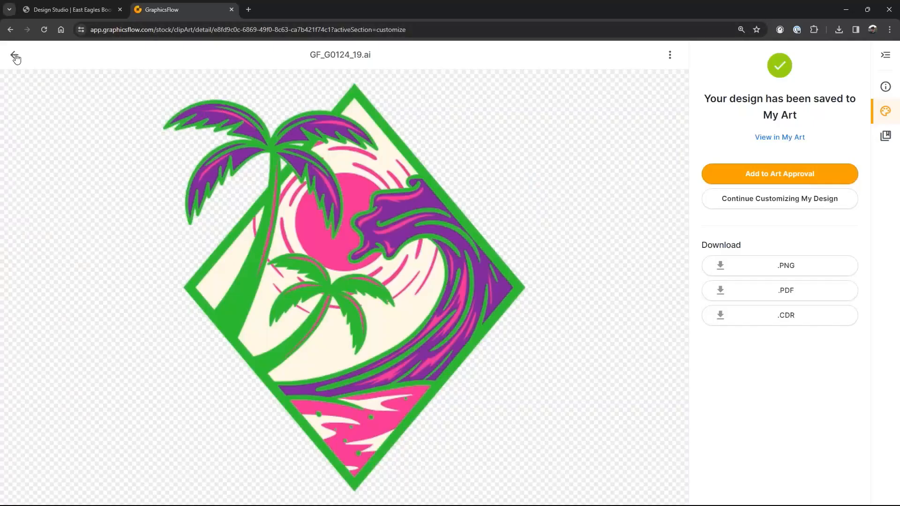
# Open the Lakeside Park intramural tennis tournament badge from the Design Ideas library and start customizing it.
pyautogui.click(14, 56)
pyautogui.click(15, 56)
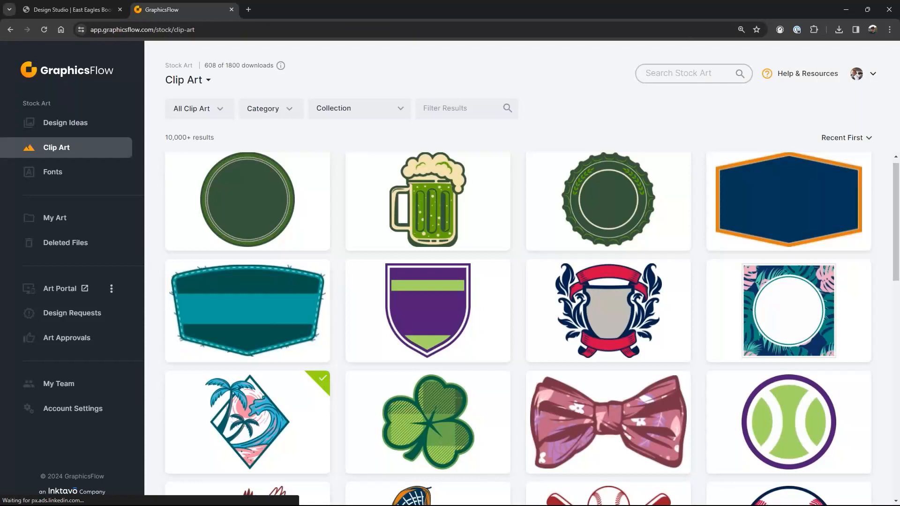
pyautogui.scroll(-2, 153, 169)
pyautogui.click(82, 124)
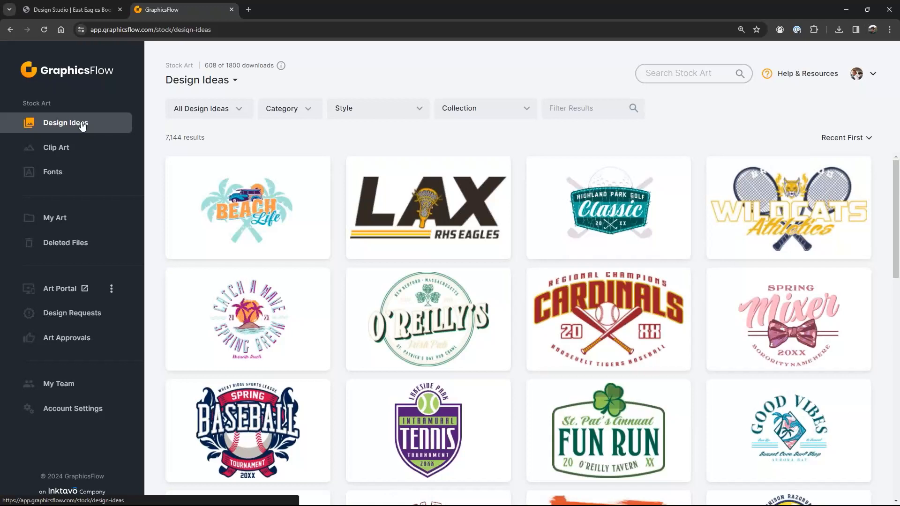
pyautogui.scroll(-5, 525, 301)
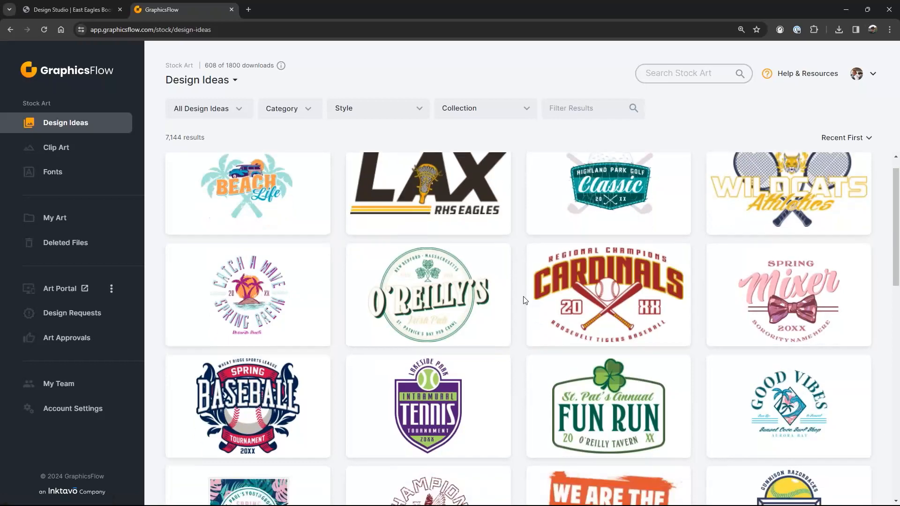
pyautogui.scroll(3, 479, 277)
pyautogui.click(478, 277)
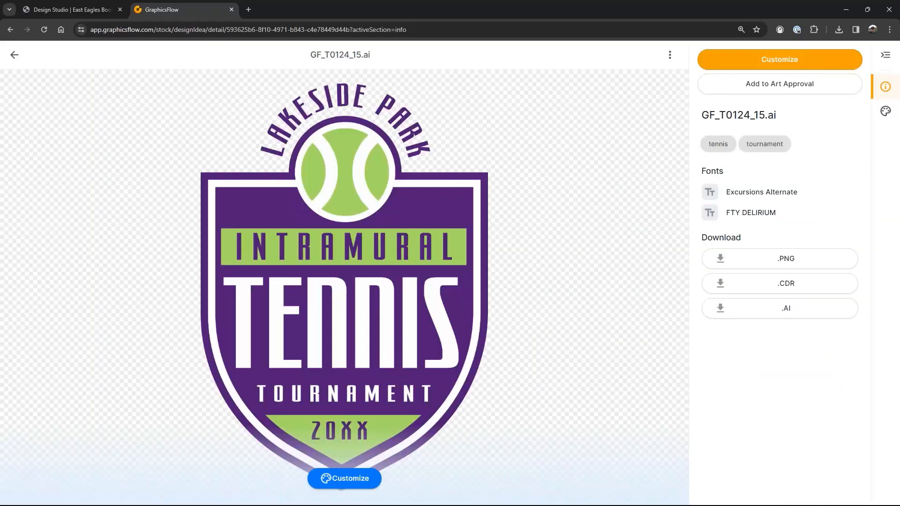
pyautogui.click(786, 61)
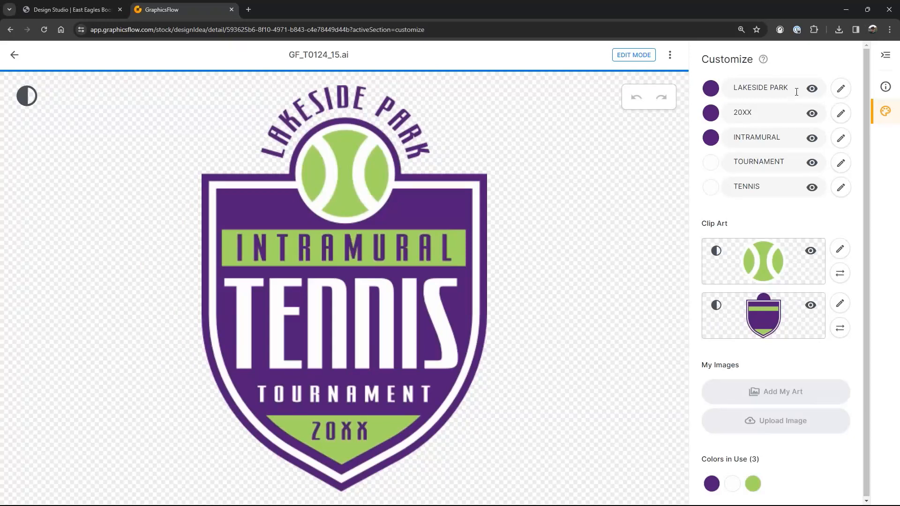
# Replace the badge text LAKESIDE PARK with CENTRAL HIGH and TENNIS with SOCCER.
pyautogui.moveTo(797, 90); pyautogui.dragTo(724, 91)
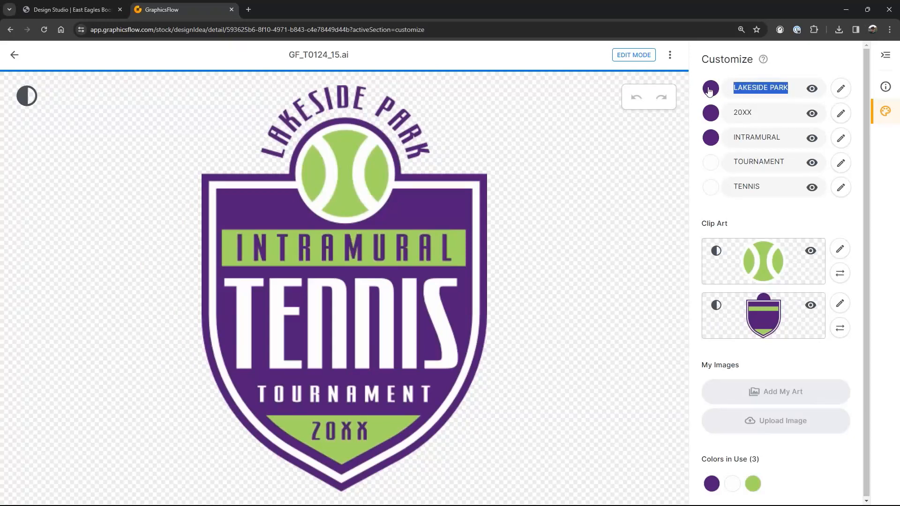
pyautogui.write('CENTRAL HIGH')
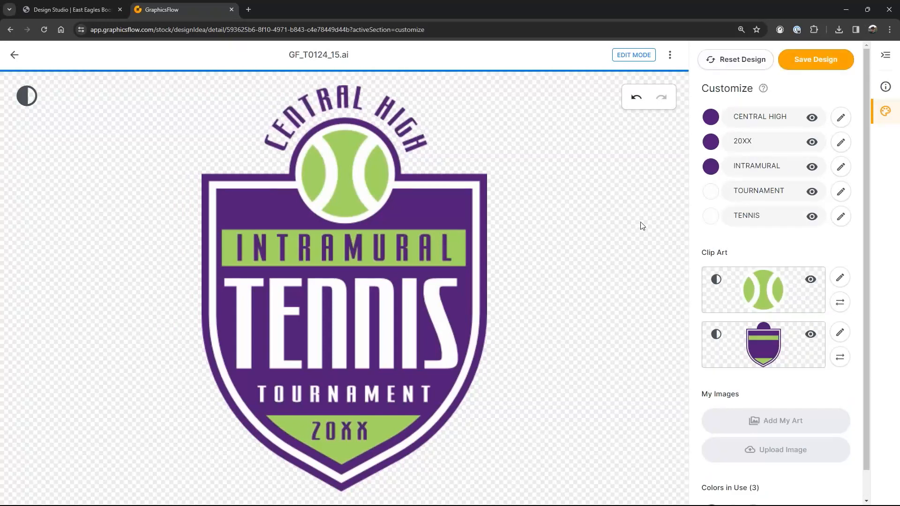
pyautogui.moveTo(769, 215); pyautogui.dragTo(728, 216)
pyautogui.write('SOCCER')
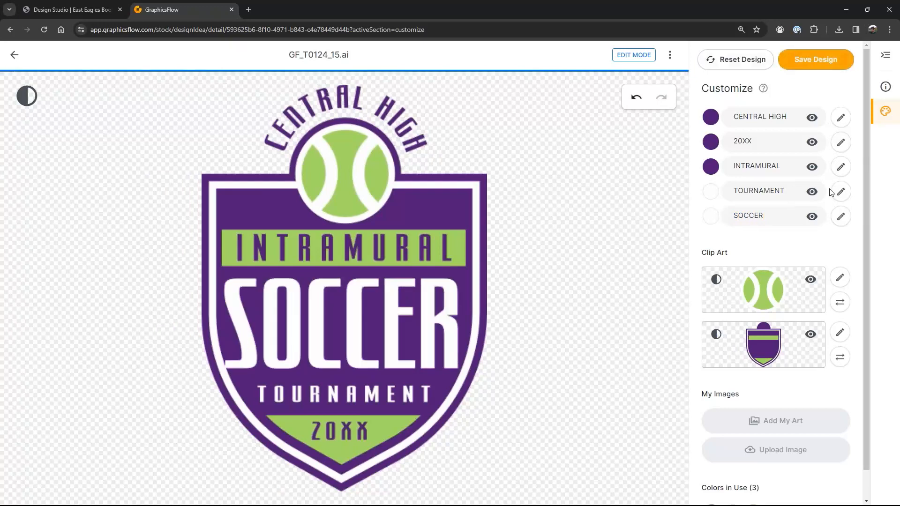
# Replace the badge text TOURNAMENT with CHAMPS and change the year 20XX to 2024.
pyautogui.moveTo(794, 191); pyautogui.dragTo(693, 187)
pyautogui.write('CHAMPS')
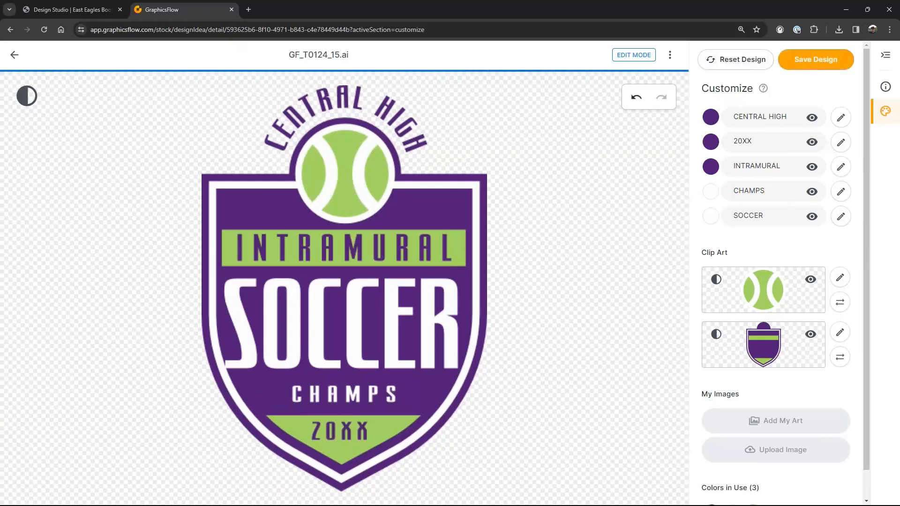
pyautogui.moveTo(741, 142); pyautogui.dragTo(769, 138)
pyautogui.write('24')
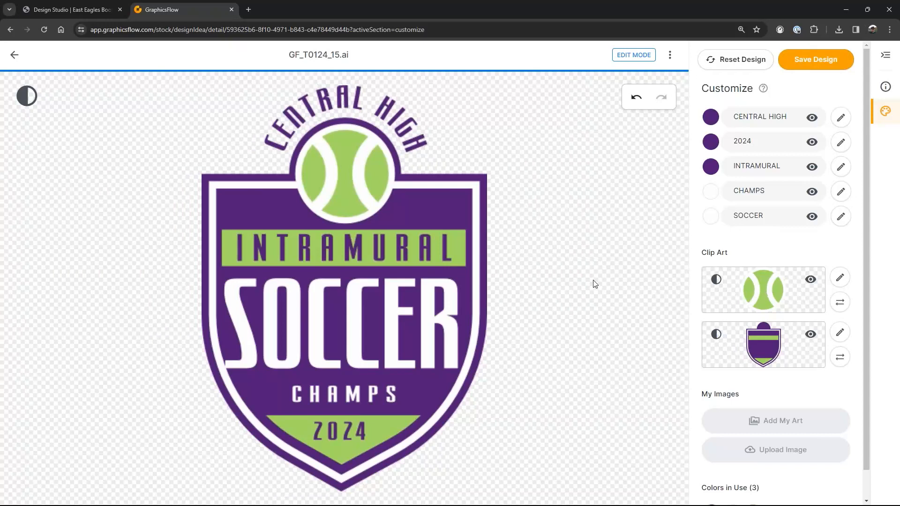
# Search for soccer clip art to replace the badge's tennis ball.
pyautogui.click(842, 279)
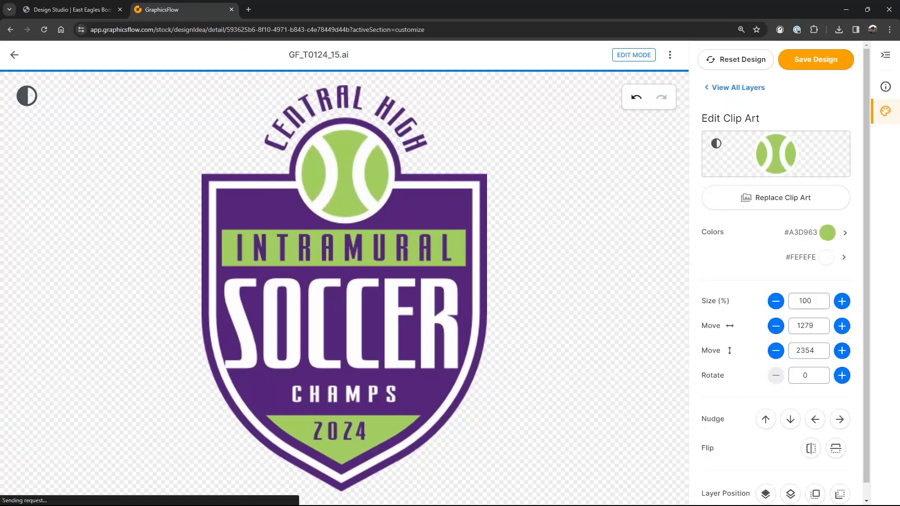
pyautogui.click(781, 197)
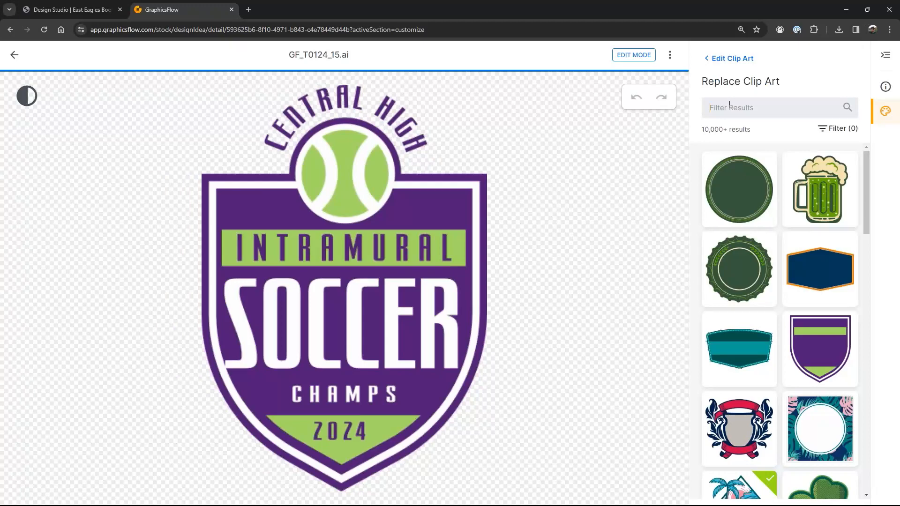
pyautogui.click(730, 105)
pyautogui.write('soccer')
pyautogui.press('Return')
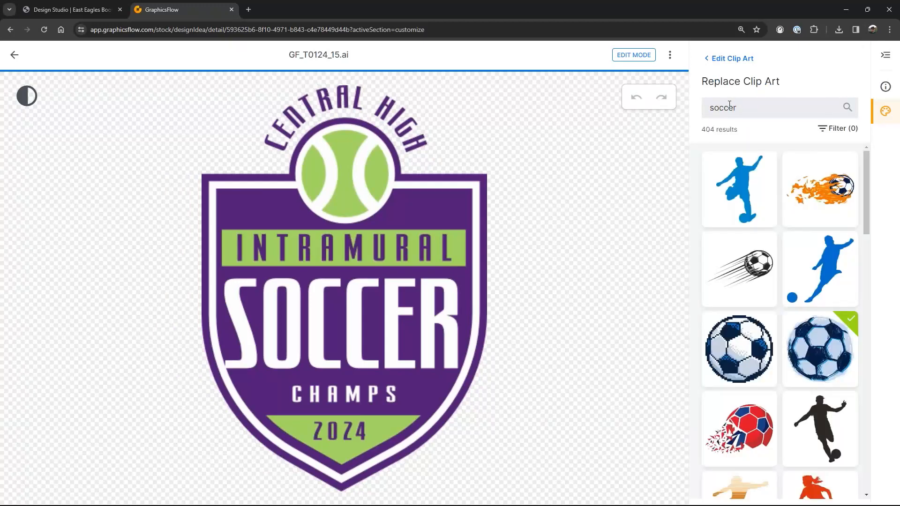
# Replace the tennis ball with the black-and-white soccer ball that has light gray shading along its lower edge.
pyautogui.scroll(-1, 774, 292)
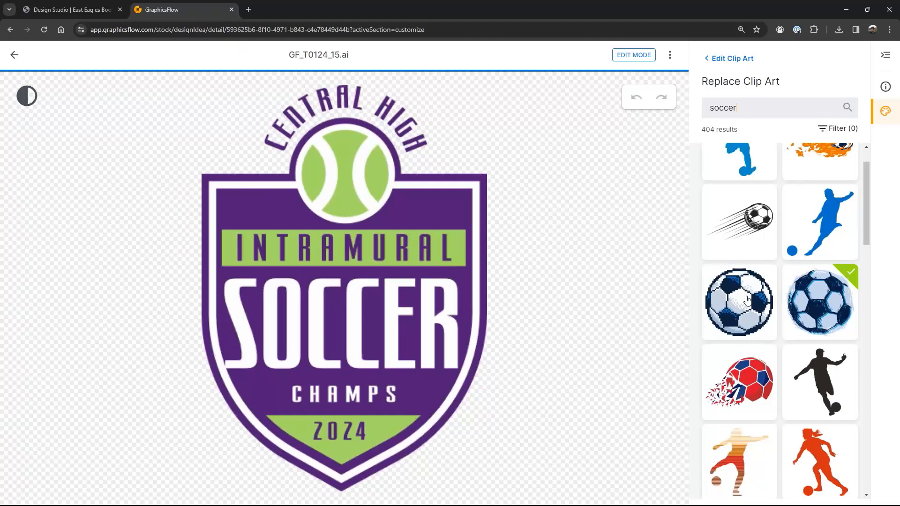
pyautogui.scroll(-6, 764, 362)
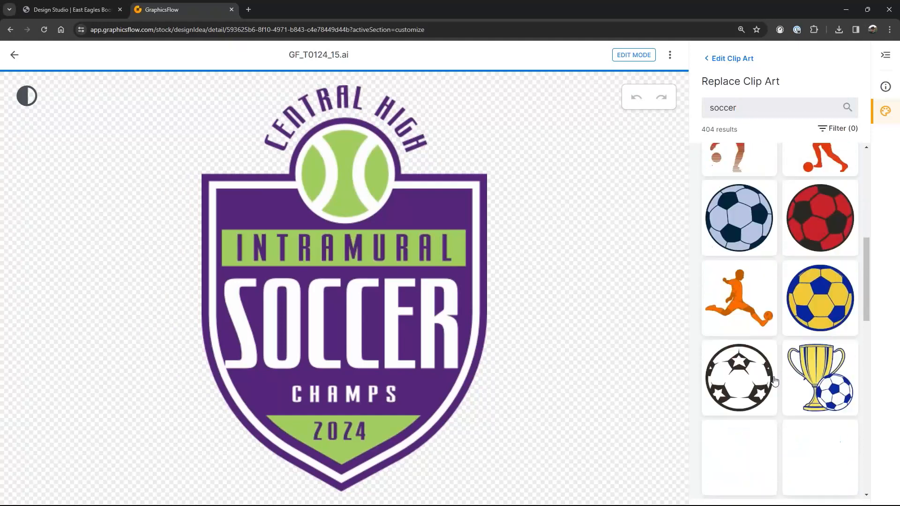
pyautogui.scroll(-8, 784, 402)
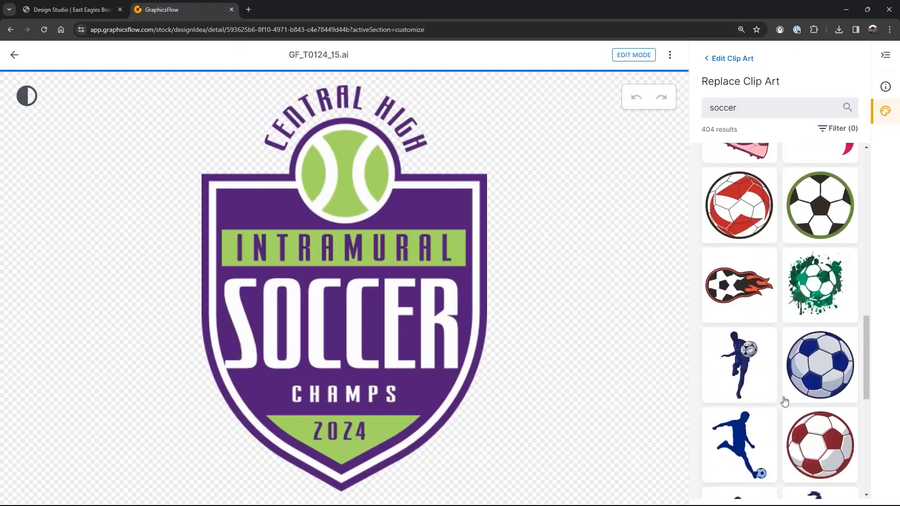
pyautogui.scroll(-8, 785, 401)
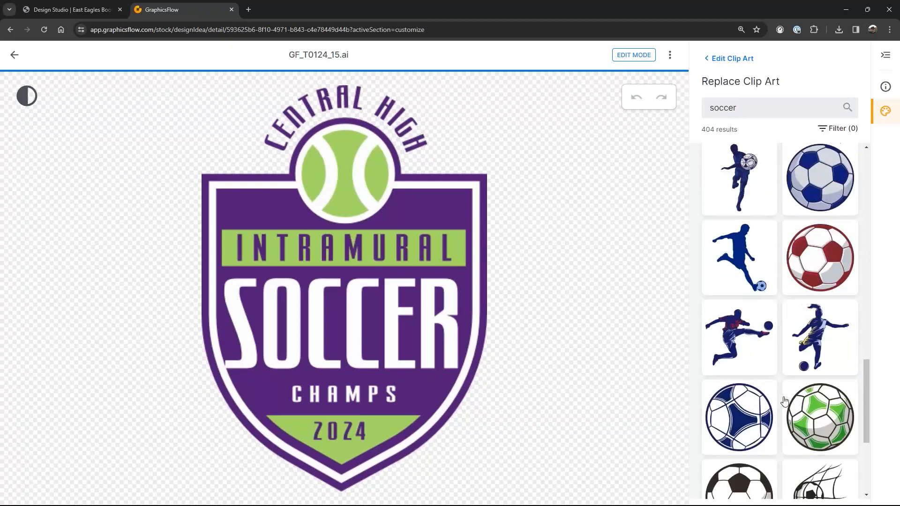
pyautogui.scroll(-3, 785, 402)
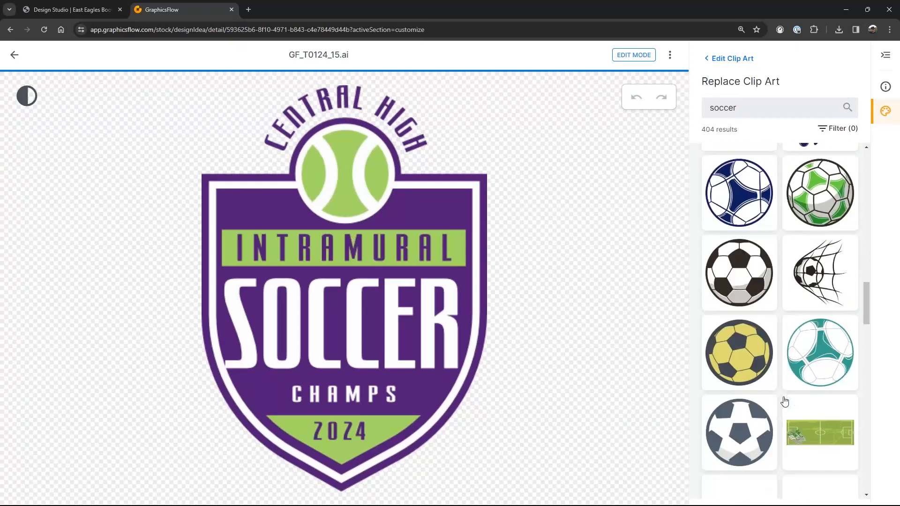
pyautogui.scroll(-12, 785, 401)
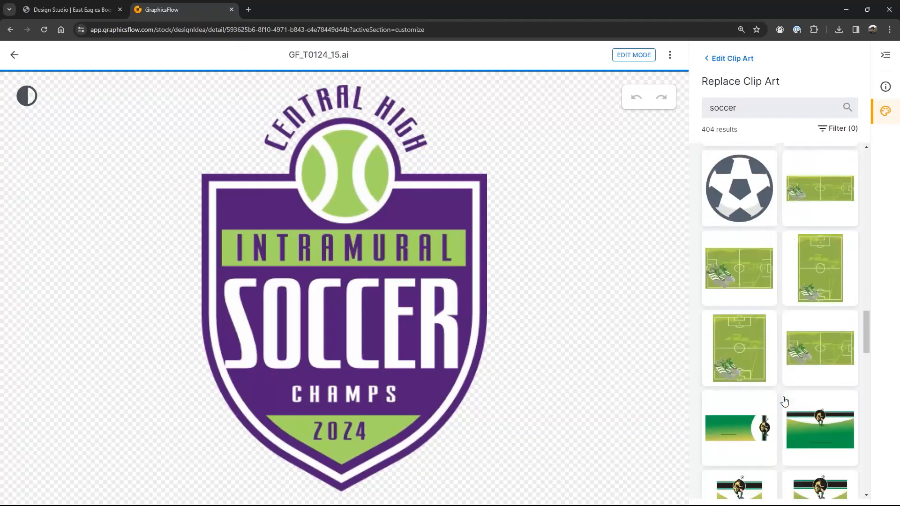
pyautogui.scroll(-10, 798, 406)
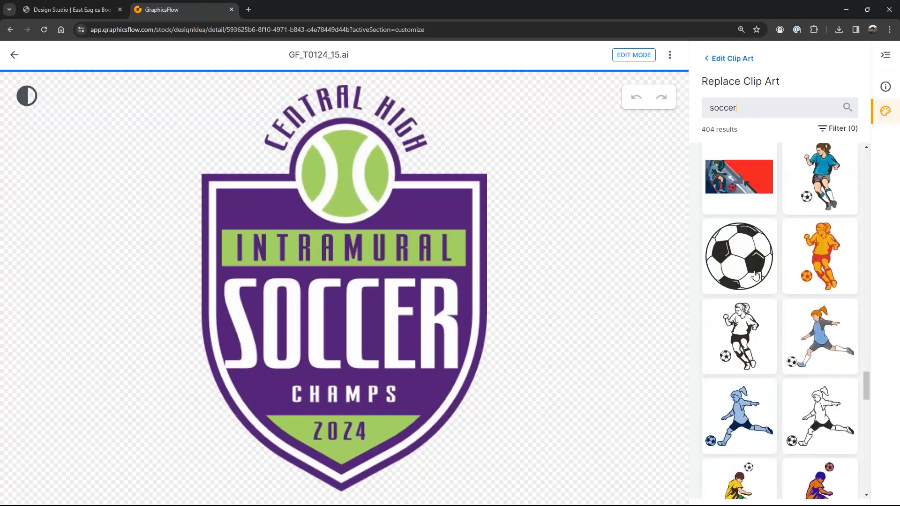
pyautogui.click(748, 264)
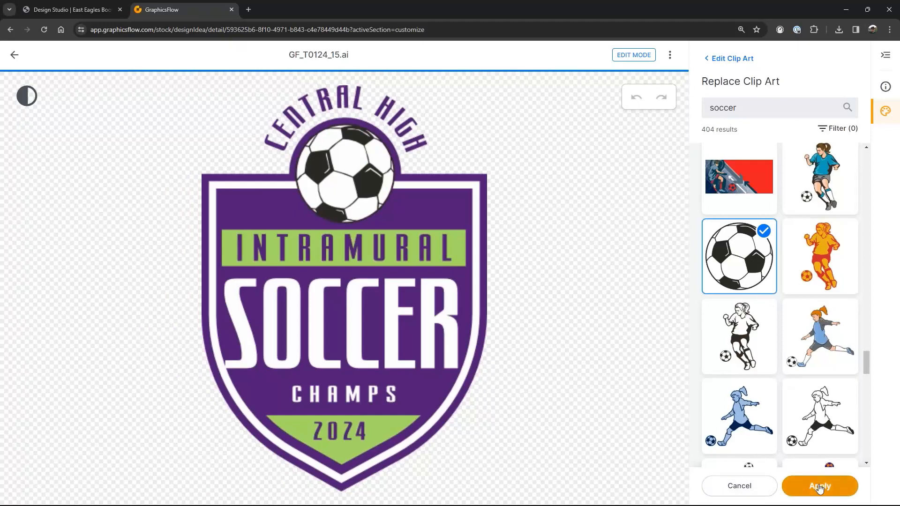
pyautogui.scroll(10, 798, 338)
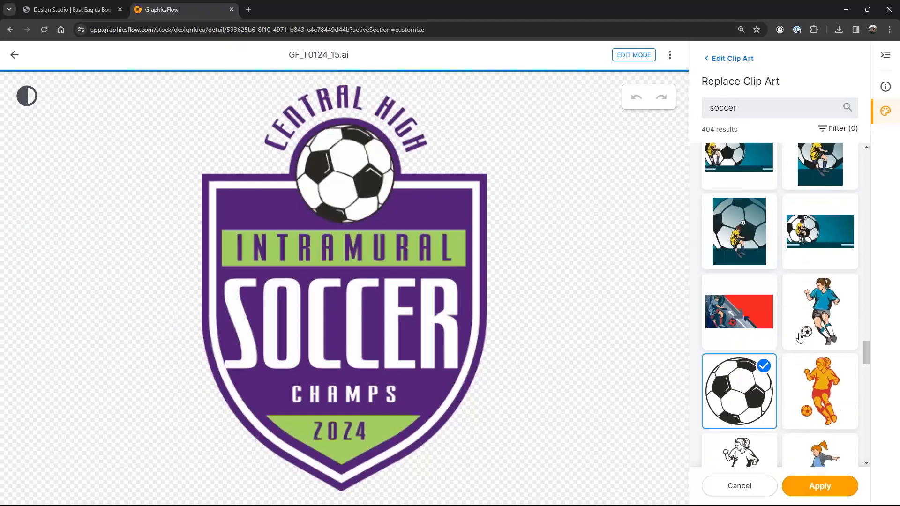
pyautogui.scroll(10, 797, 337)
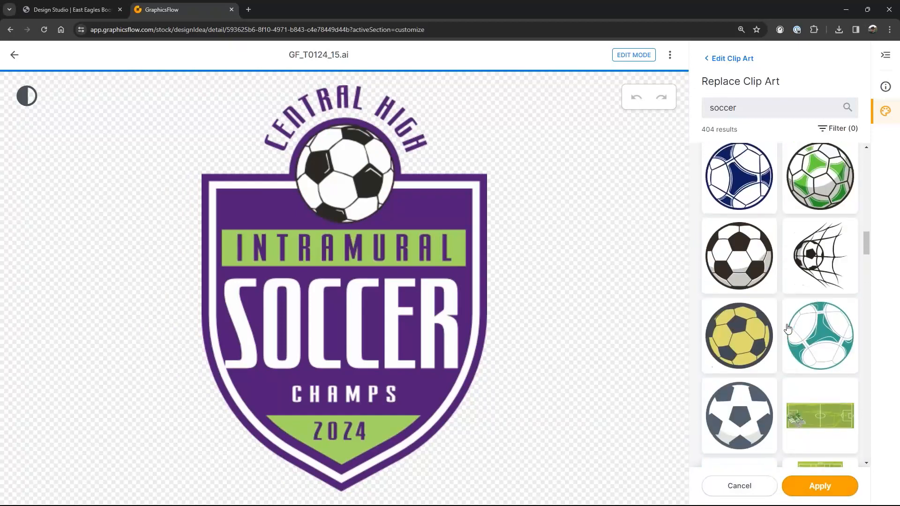
pyautogui.click(747, 323)
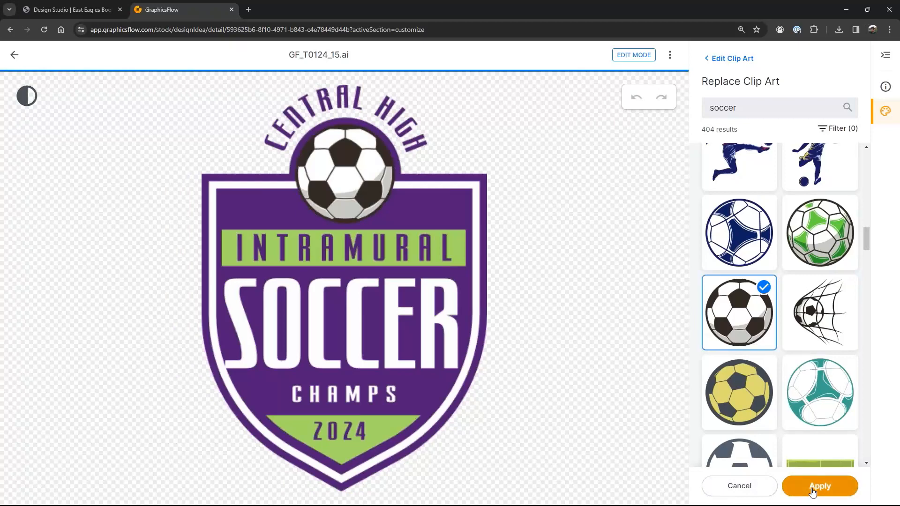
pyautogui.click(812, 488)
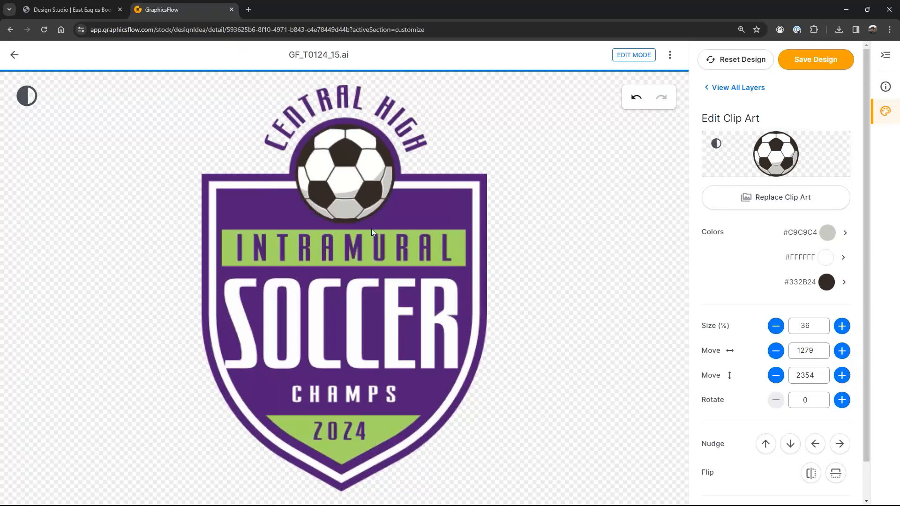
# Recolor the soccer ball's dark panels with the badge's green #A3D963 and its gray shading with white #FFFFFF.
pyautogui.click(827, 283)
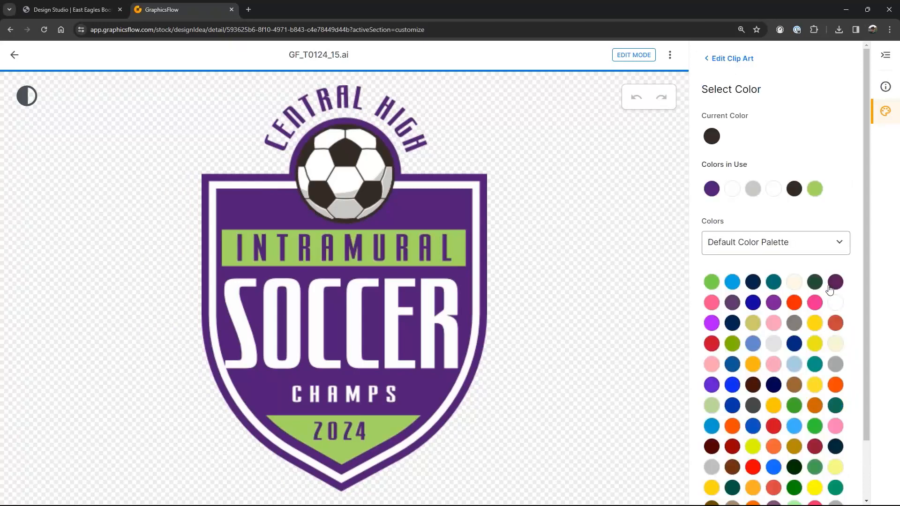
pyautogui.click(817, 190)
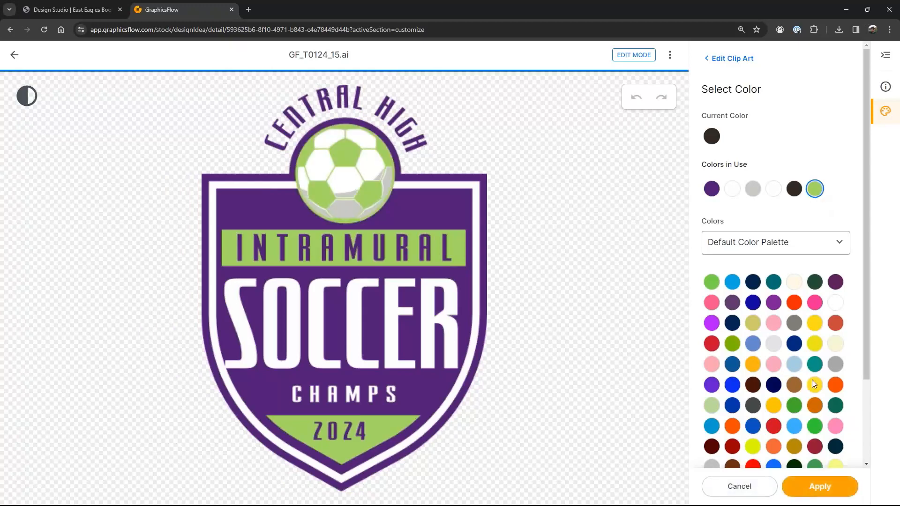
pyautogui.click(824, 494)
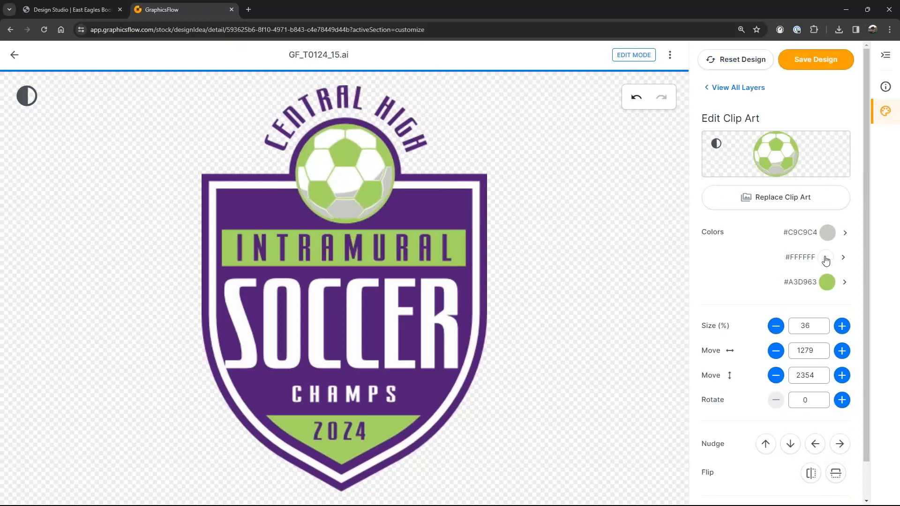
pyautogui.click(828, 232)
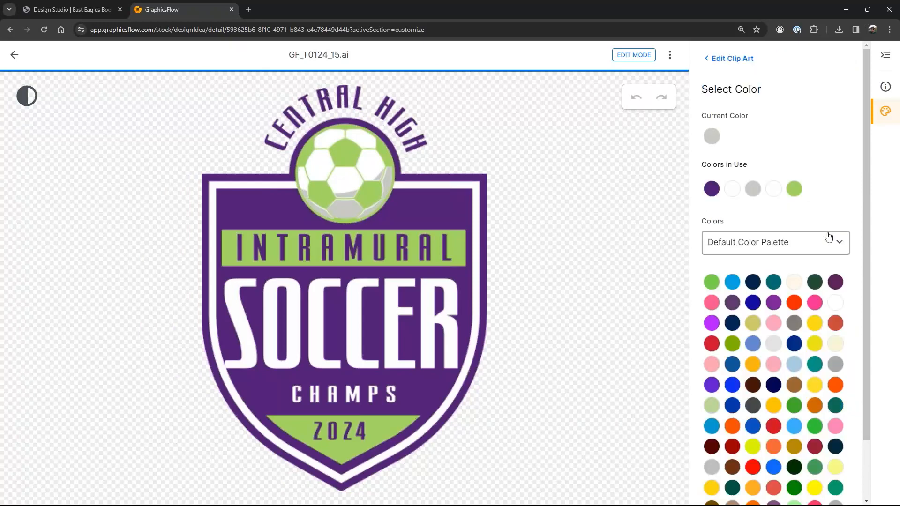
pyautogui.click(777, 191)
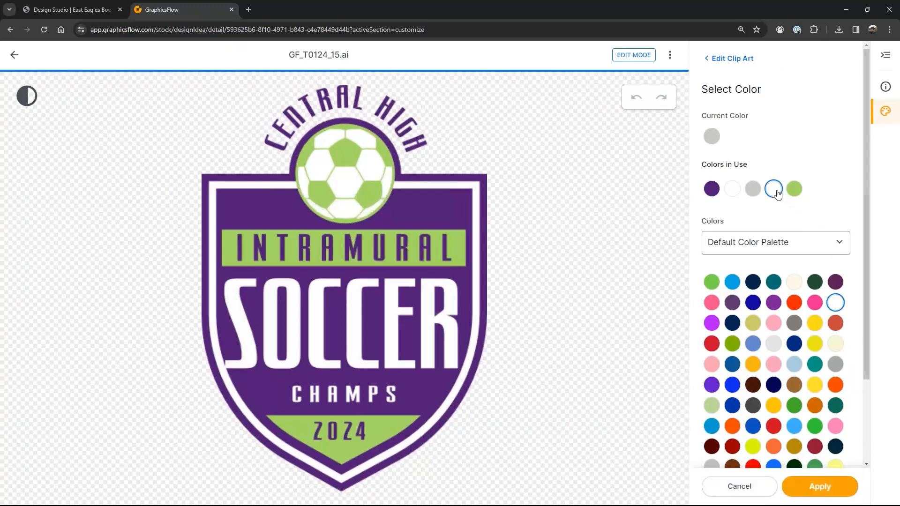
pyautogui.click(815, 490)
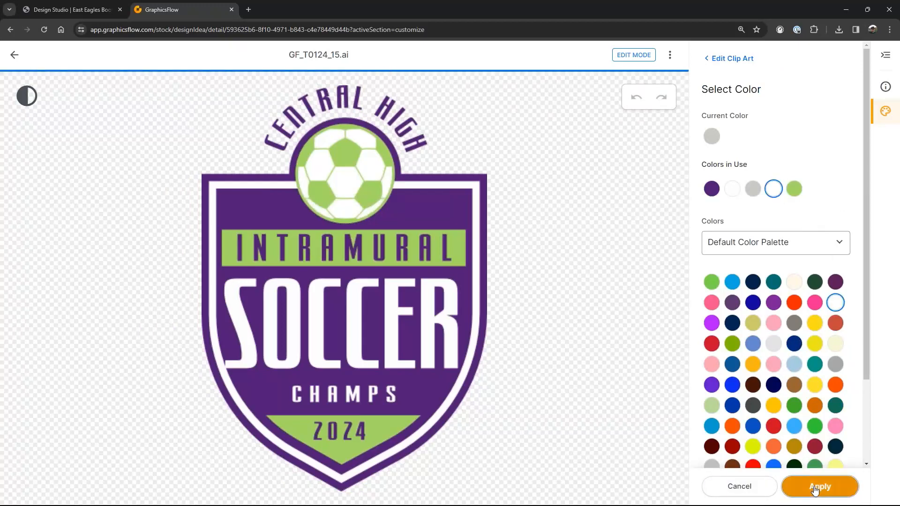
pyautogui.scroll(-1, 783, 322)
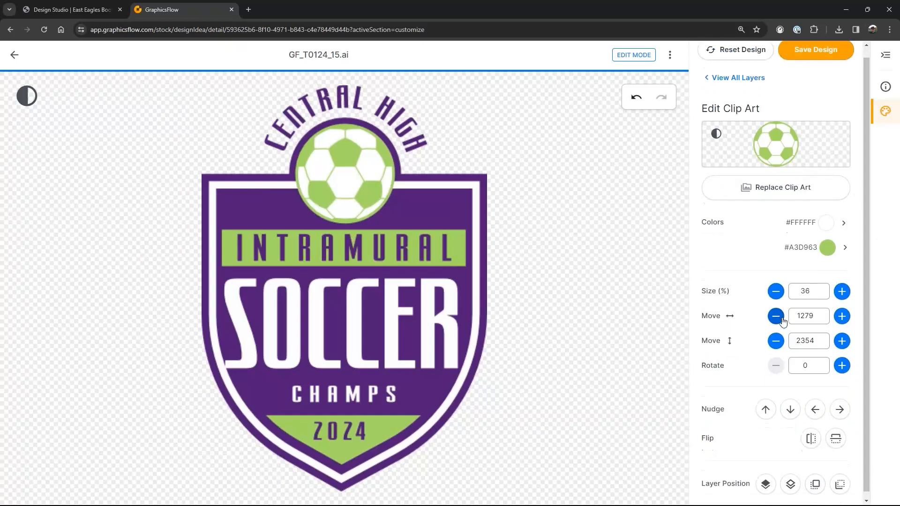
pyautogui.click(717, 73)
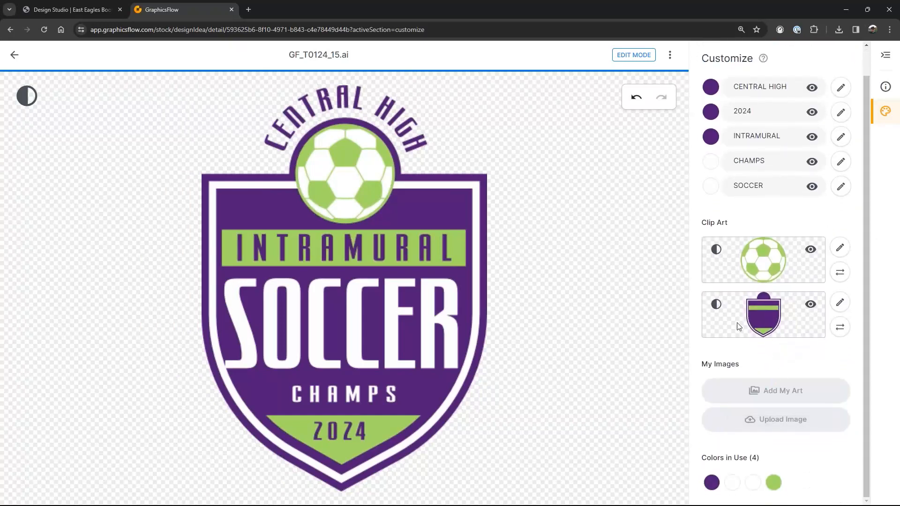
# Change the purple used throughout the badge to dark navy blue from the Default Color Palette.
pyautogui.click(711, 484)
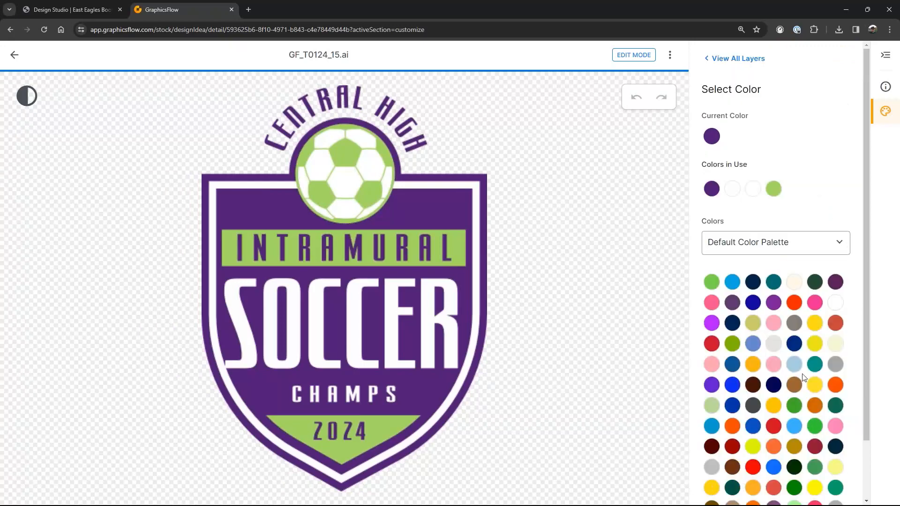
pyautogui.click(773, 385)
pyautogui.click(820, 487)
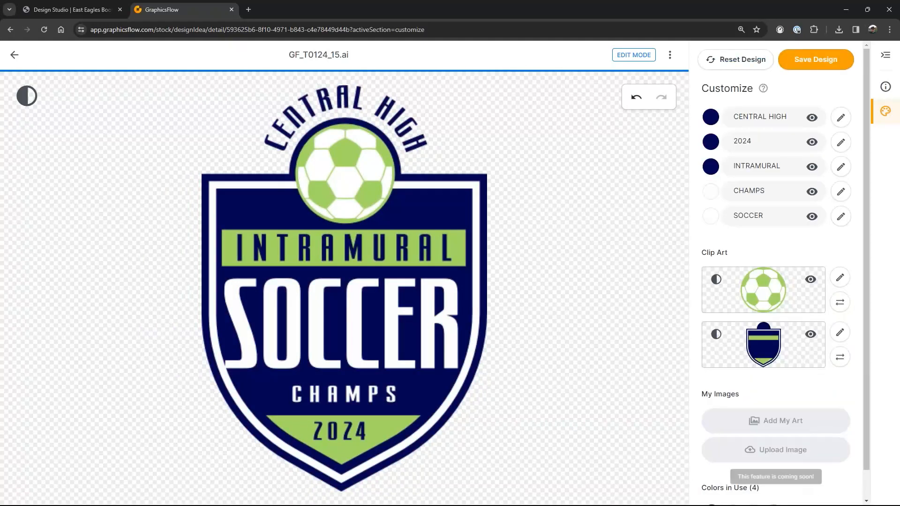
# Change the green used throughout the badge to golden yellow-orange from the Default Color Palette.
pyautogui.scroll(-1, 774, 476)
pyautogui.click(773, 480)
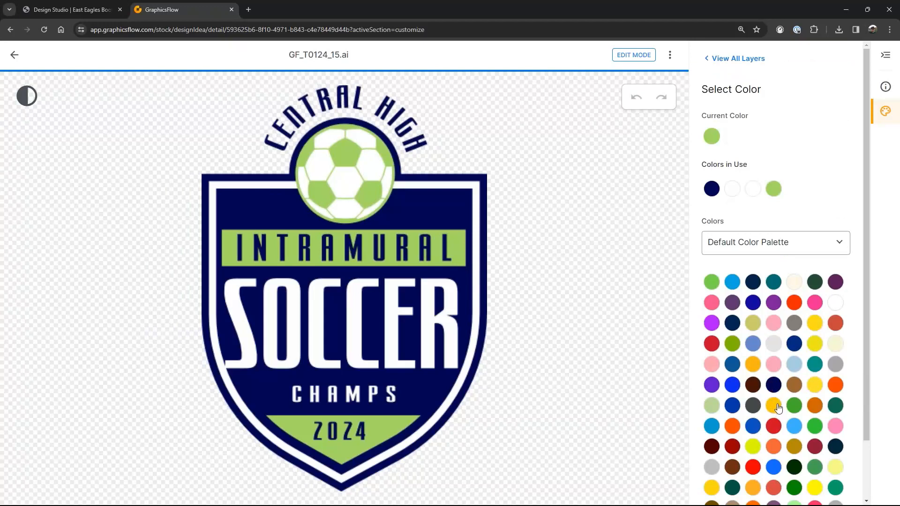
pyautogui.click(754, 366)
pyautogui.click(820, 487)
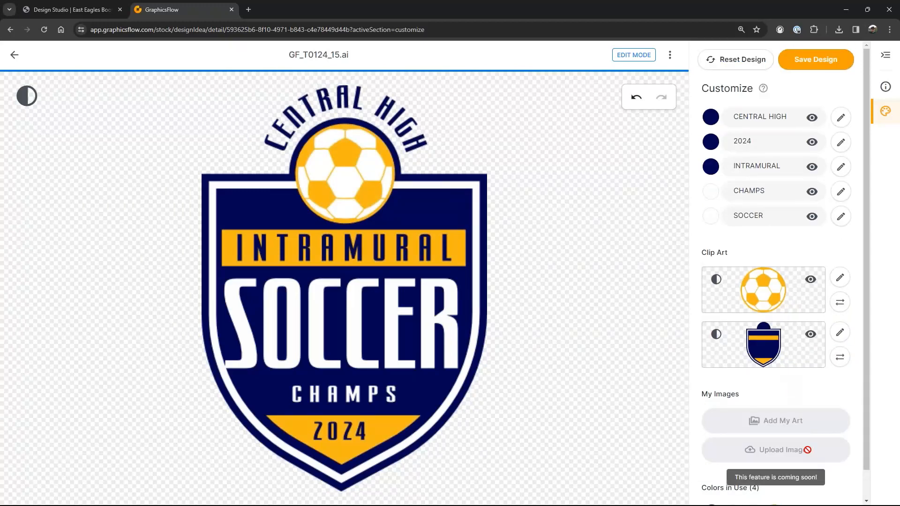
# Change the yellow-orange used throughout the badge to red from the Default Color Palette.
pyautogui.scroll(-1, 783, 478)
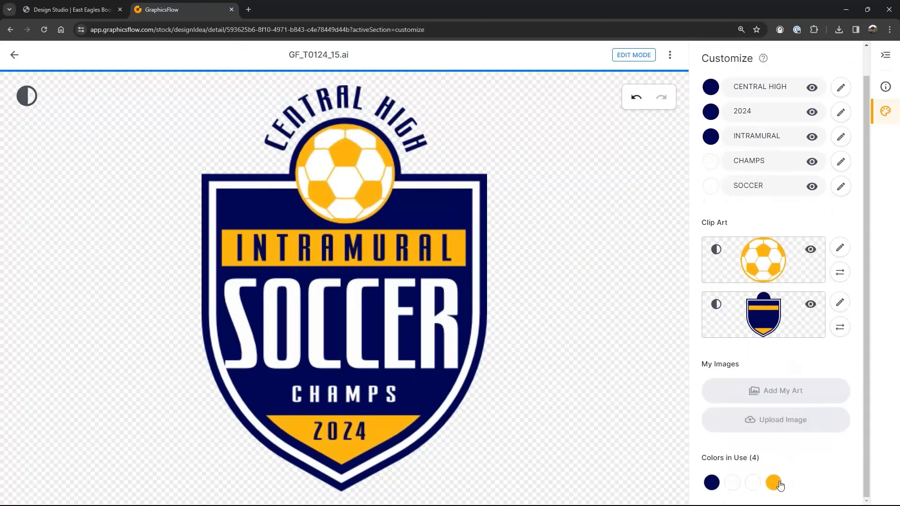
pyautogui.click(774, 484)
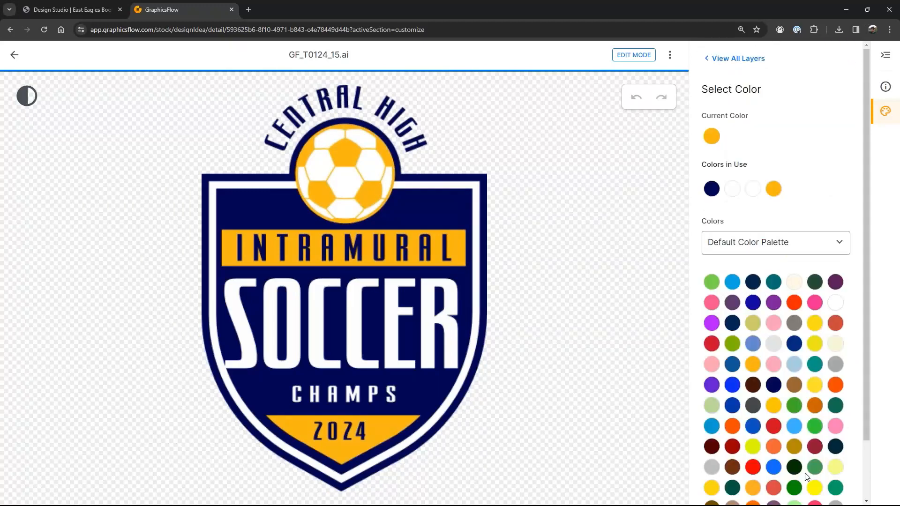
pyautogui.click(773, 426)
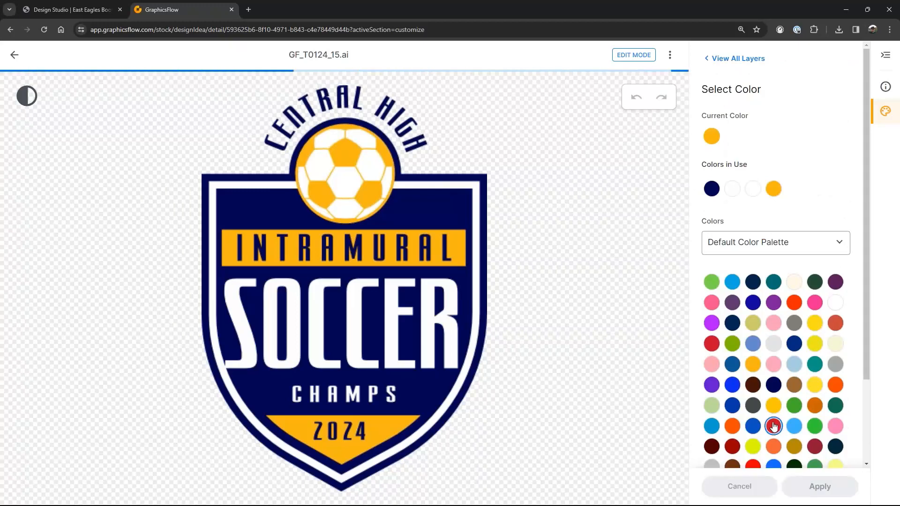
pyautogui.click(813, 494)
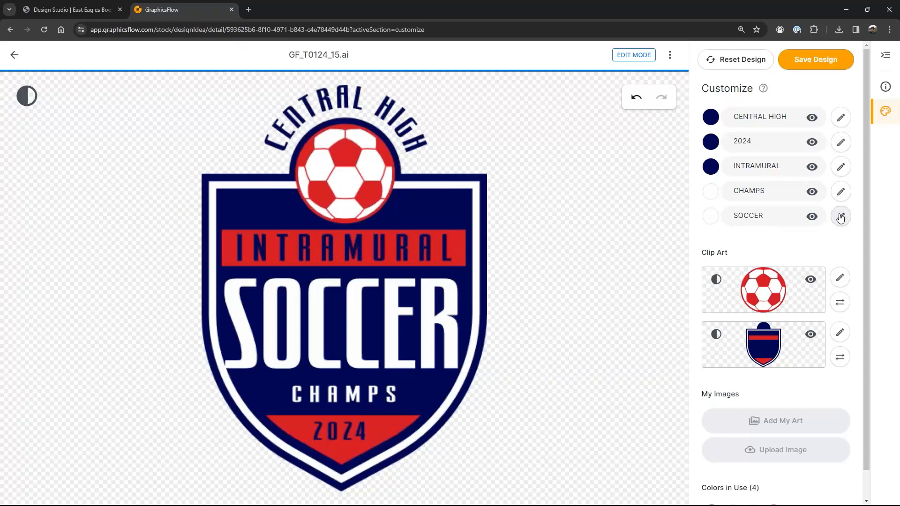
# Try the FHAROBAN font on the CHAMPS text and discard the change.
pyautogui.click(841, 191)
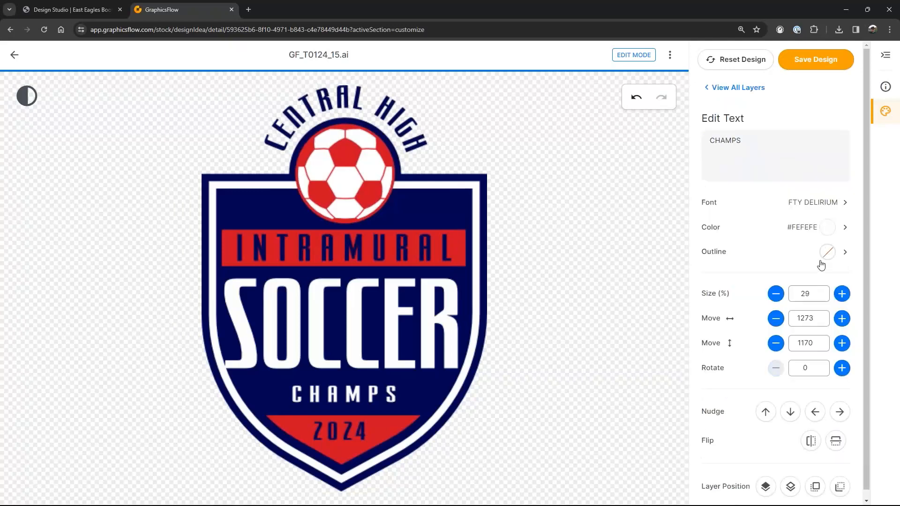
pyautogui.click(844, 205)
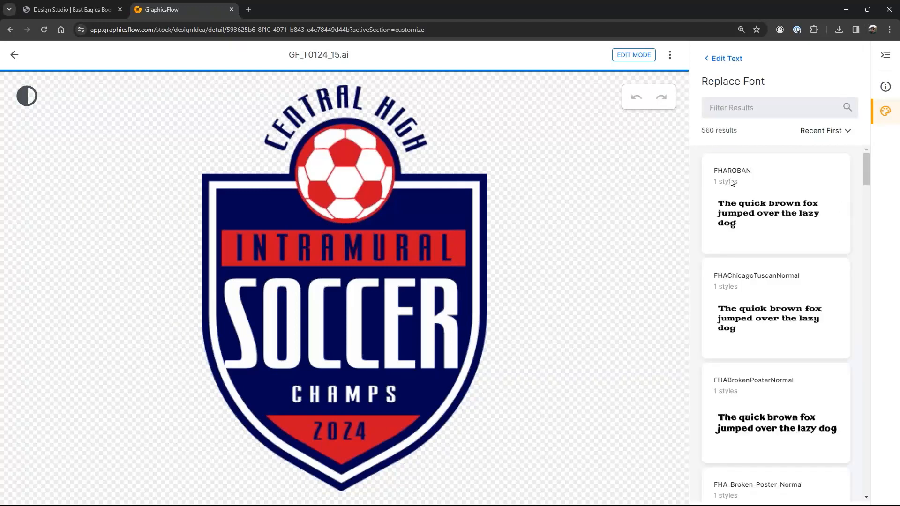
pyautogui.click(732, 182)
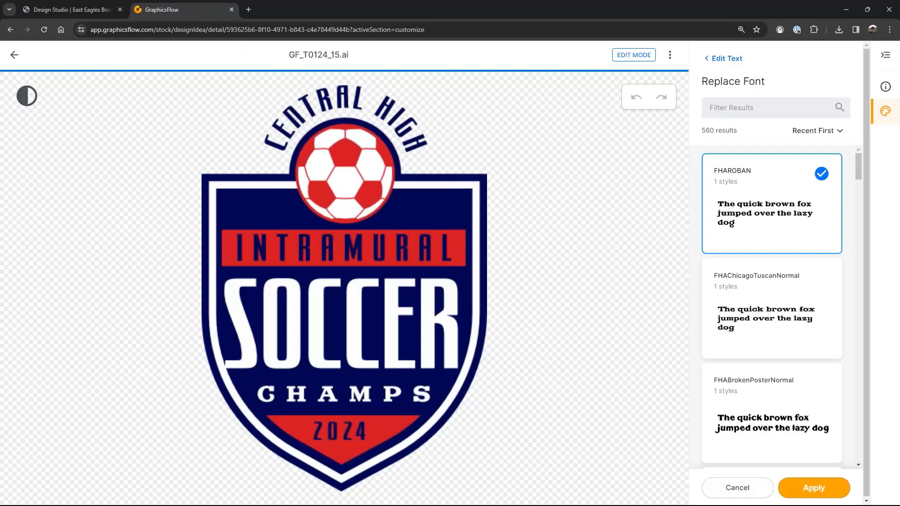
pyautogui.click(729, 490)
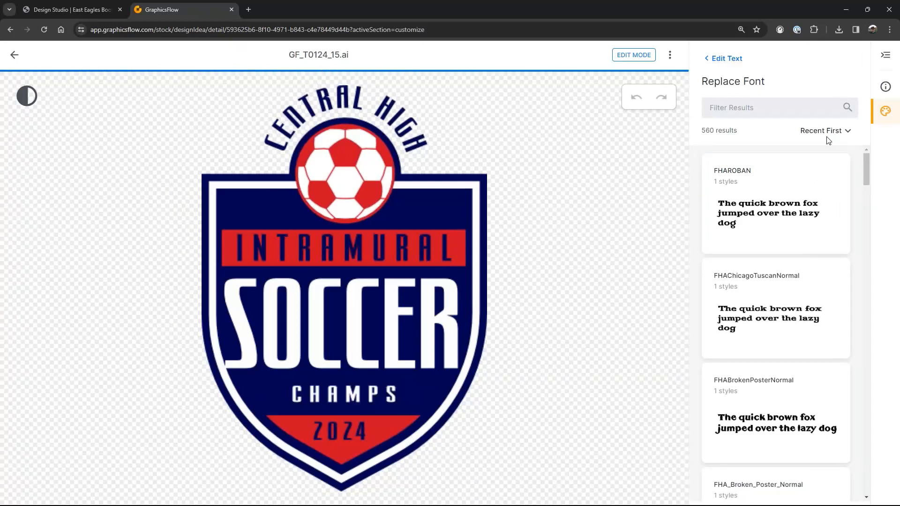
# Nudge the CHAMPS text up slightly and set its size to 35%.
pyautogui.click(723, 58)
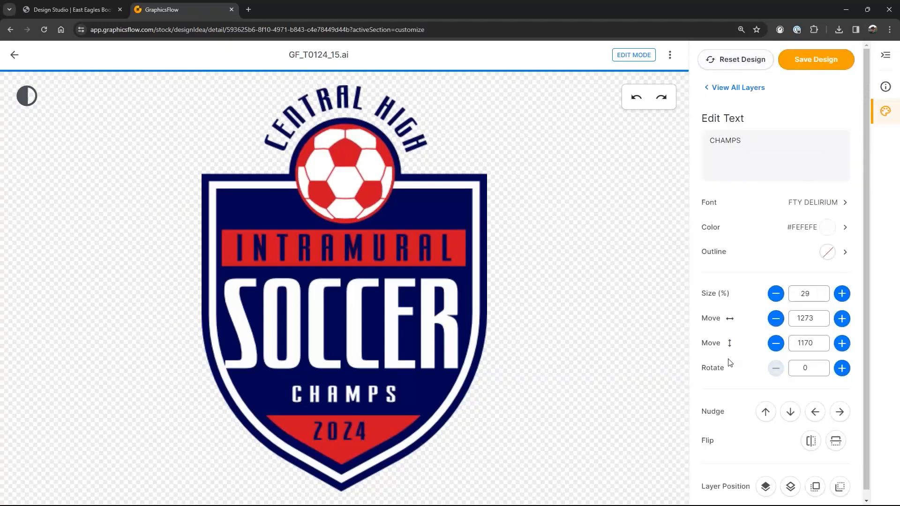
pyautogui.click(769, 414)
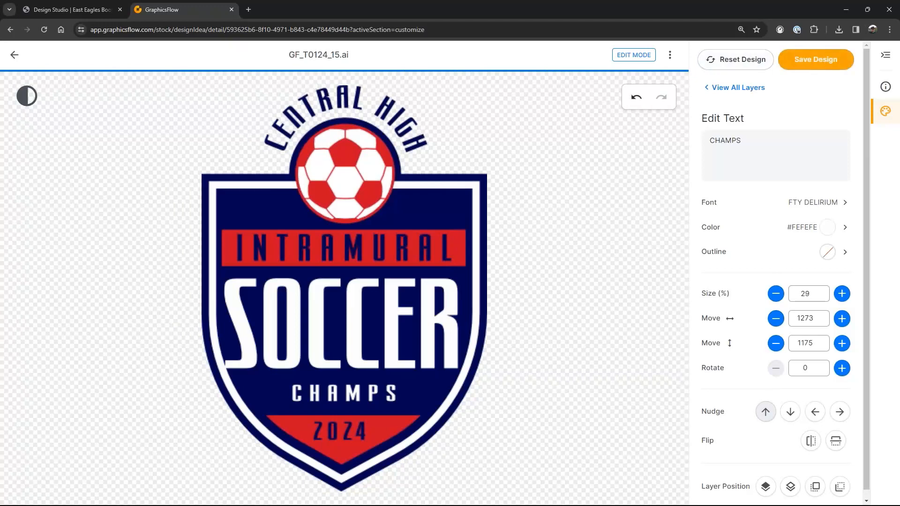
pyautogui.doubleClick(806, 294)
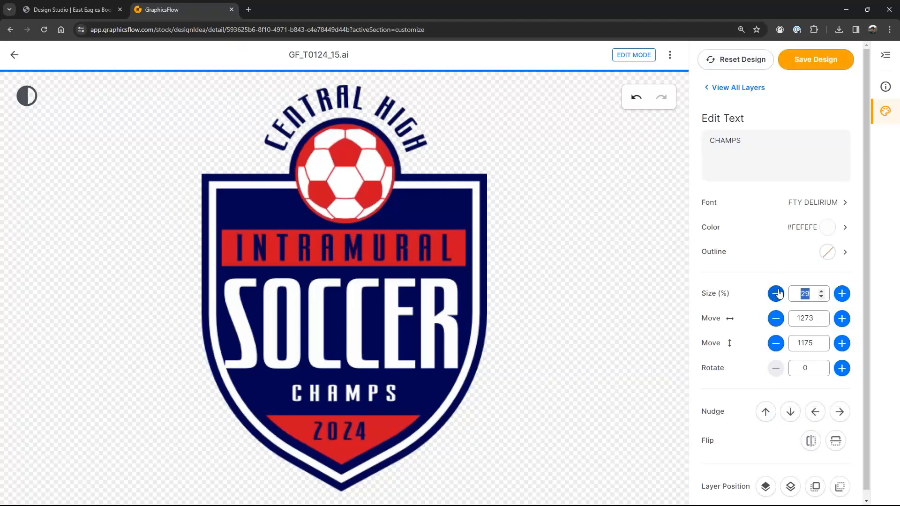
pyautogui.write('35')
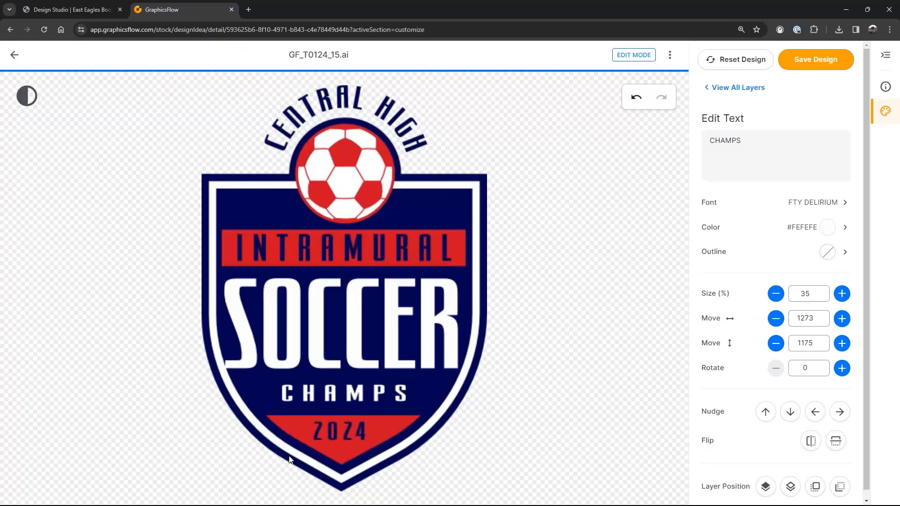
# Begin saving the customized design to My Art and choose Central Cougars as its folder.
pyautogui.click(812, 67)
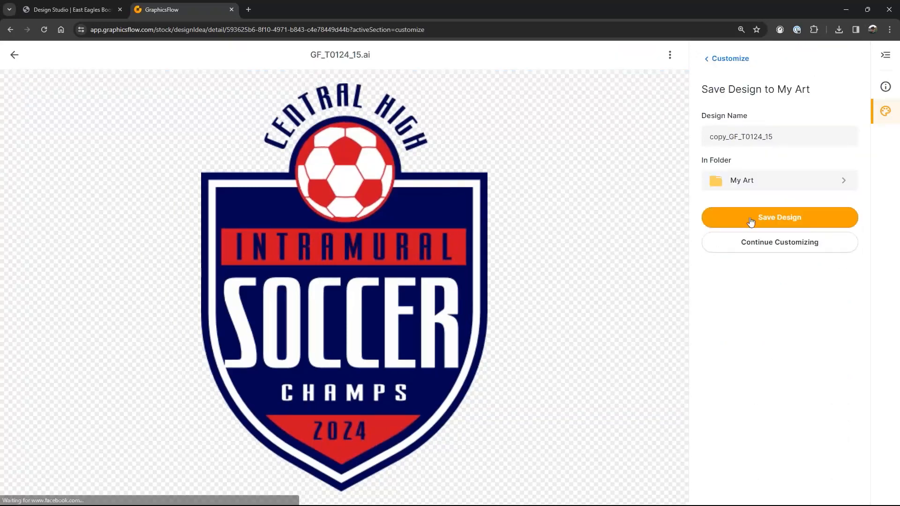
pyautogui.click(826, 186)
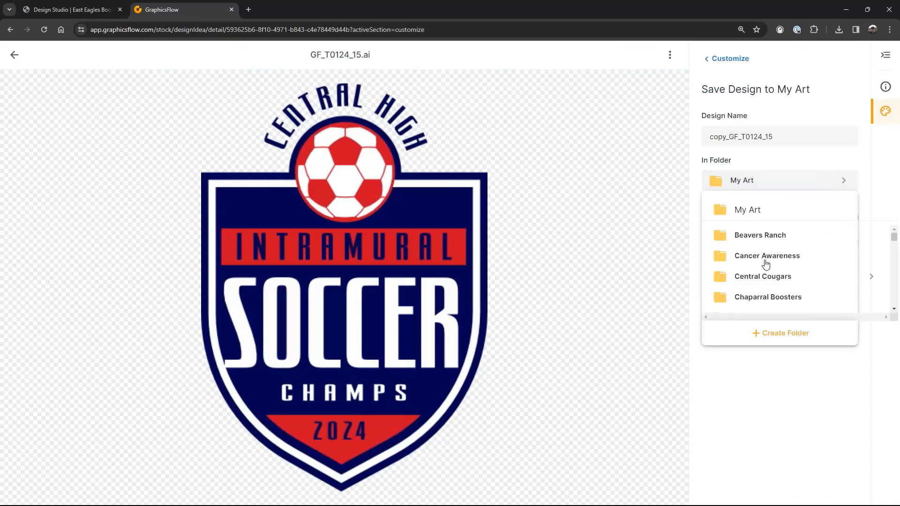
pyautogui.scroll(-1, 766, 265)
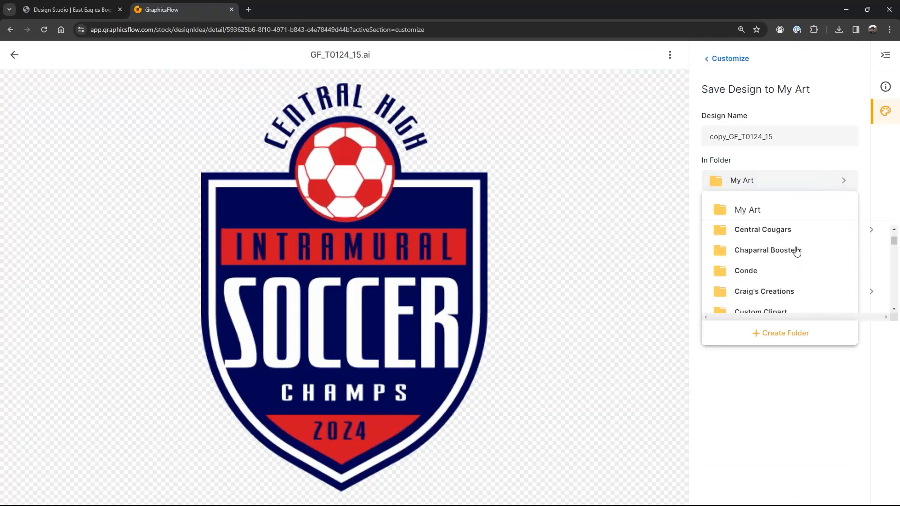
pyautogui.click(761, 232)
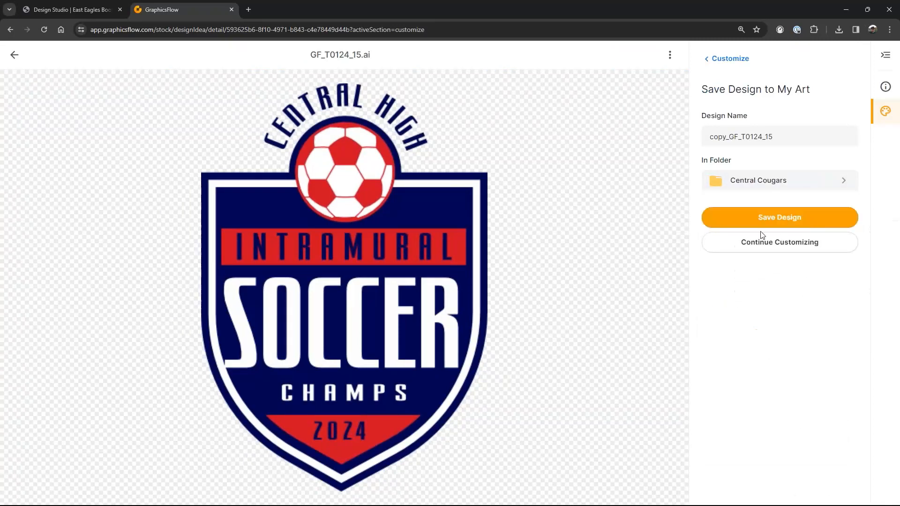
# Name the design Central Soccer 08 and save it.
pyautogui.click(781, 136)
pyautogui.moveTo(782, 136); pyautogui.dragTo(670, 132)
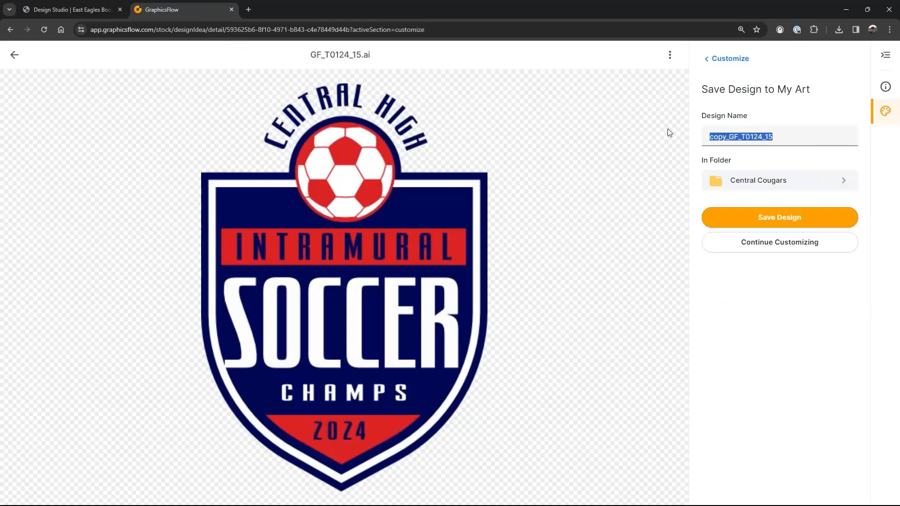
pyautogui.write('X')
pyautogui.write('e')
pyautogui.press('BackSpace')
pyautogui.press('BackSpace')
pyautogui.write('Ce')
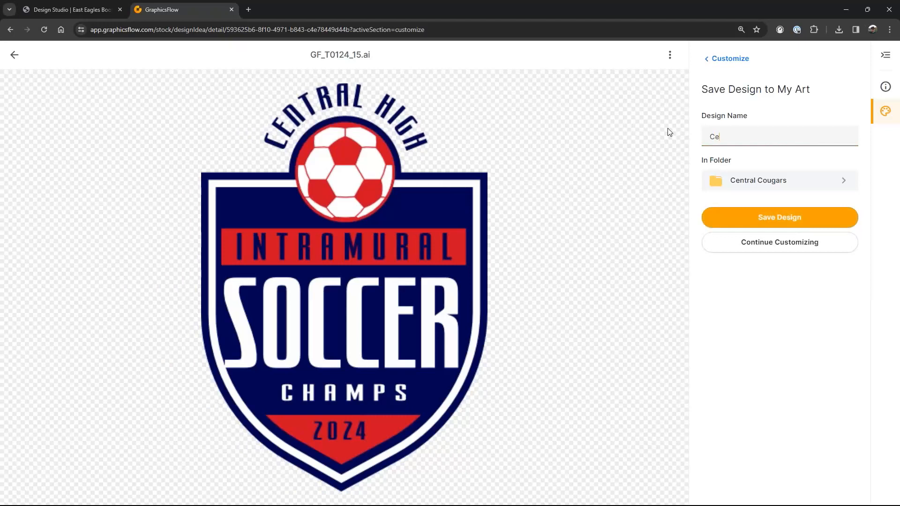
pyautogui.write('ntral Soccer 08')
pyautogui.click(779, 224)
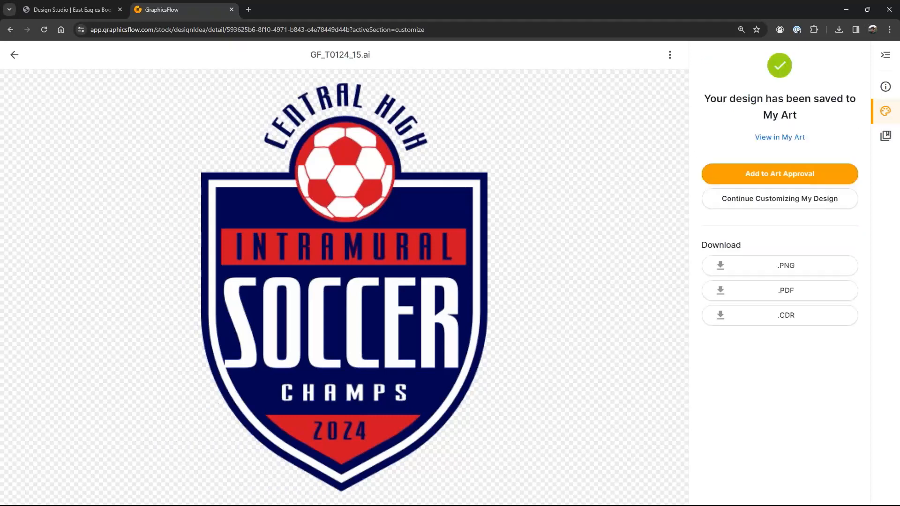
# Download the saved design to the Downloads folder as a PDF file and as a CDR file.
pyautogui.click(784, 294)
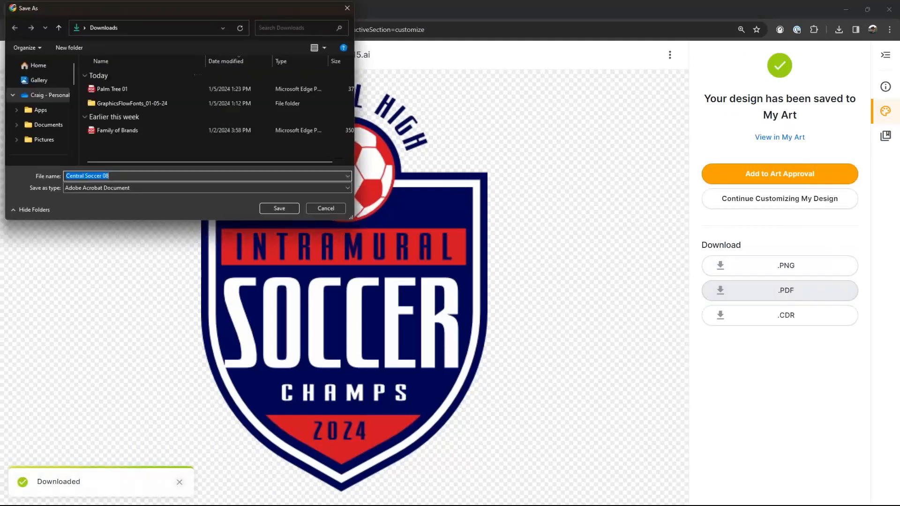
pyautogui.click(280, 211)
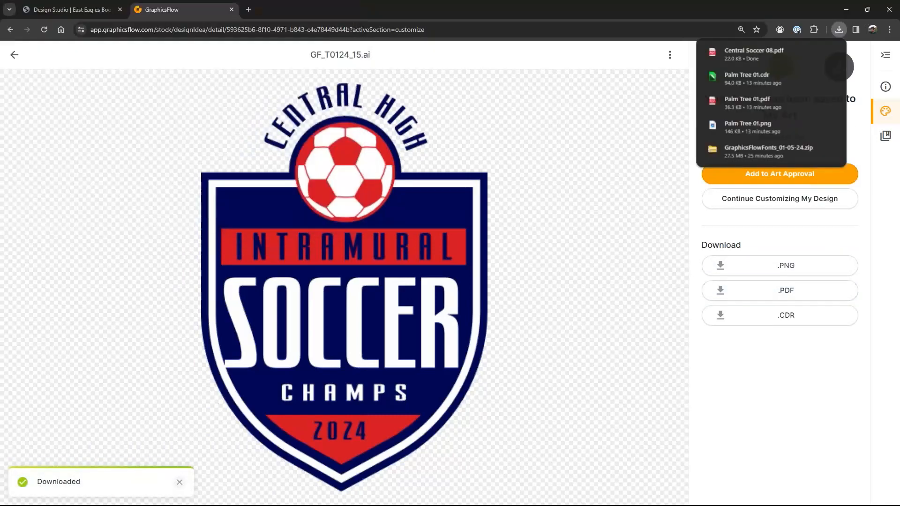
pyautogui.click(786, 317)
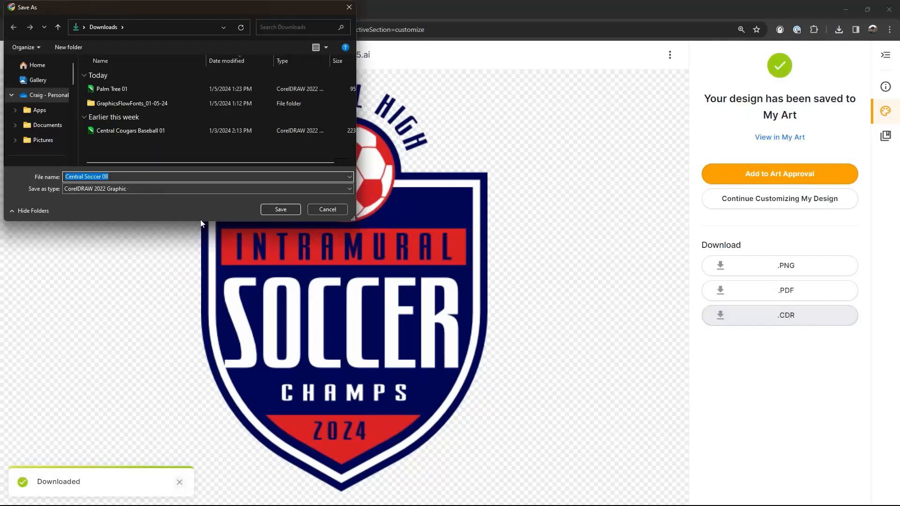
pyautogui.click(284, 210)
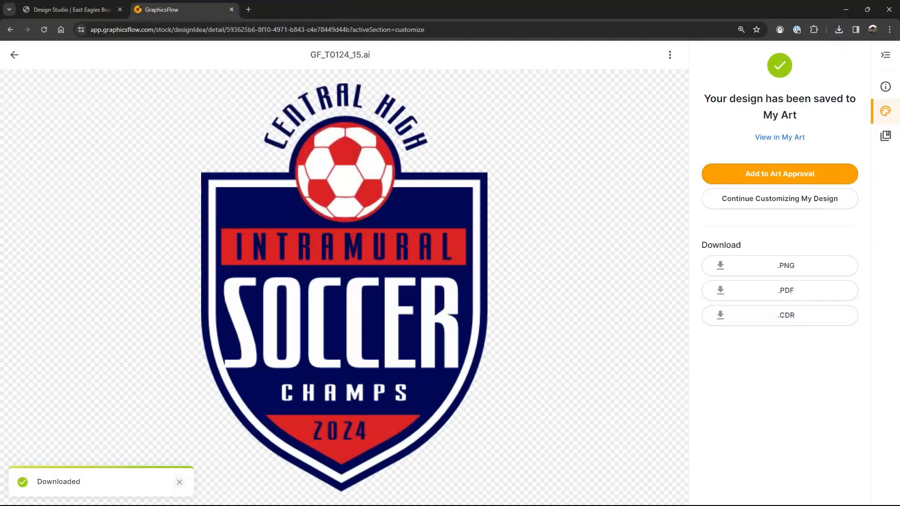
# Switch to CorelDRAW, open the Central Soccer 08 CDR file from the Downloads folder, and update its text.
pyautogui.hotkey('alt', 'Tab')
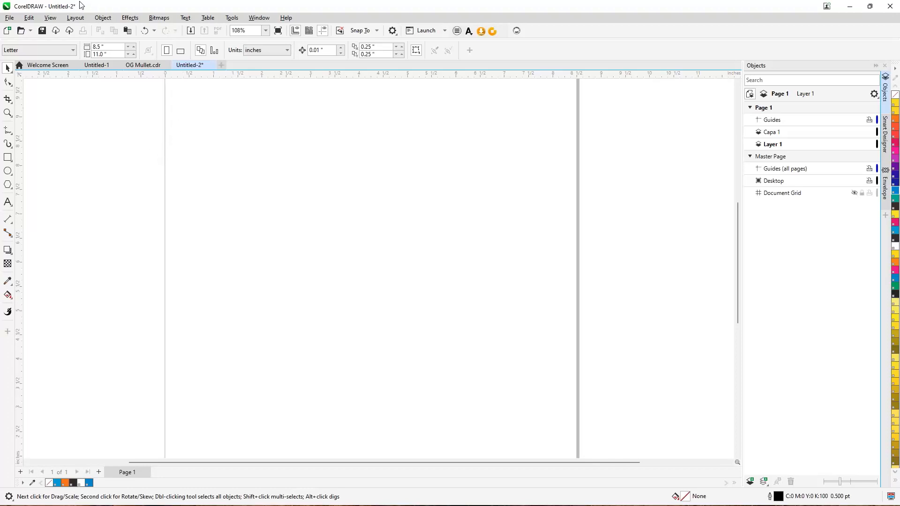
pyautogui.click(10, 19)
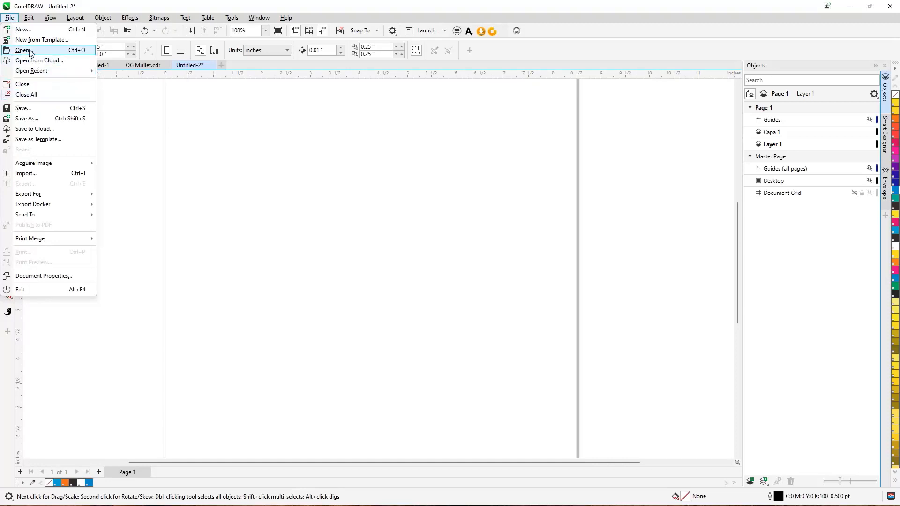
pyautogui.moveTo(174, 503)
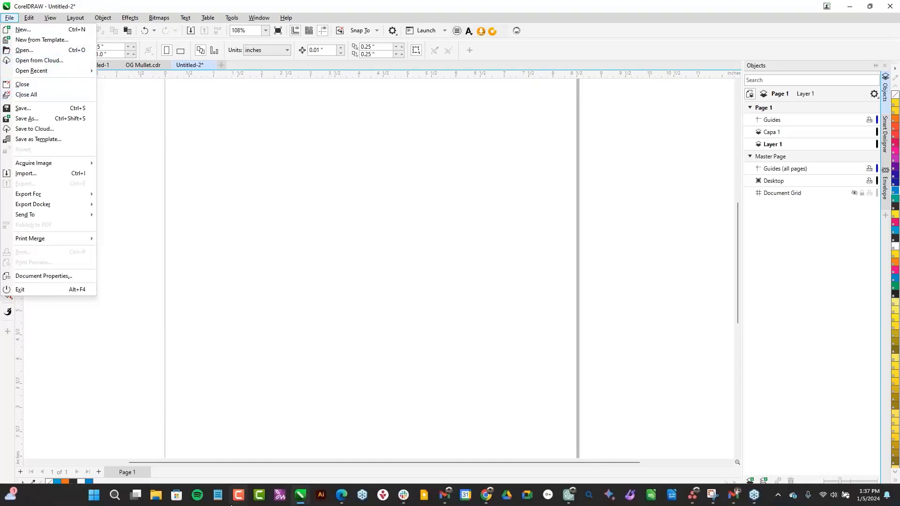
pyautogui.click(156, 495)
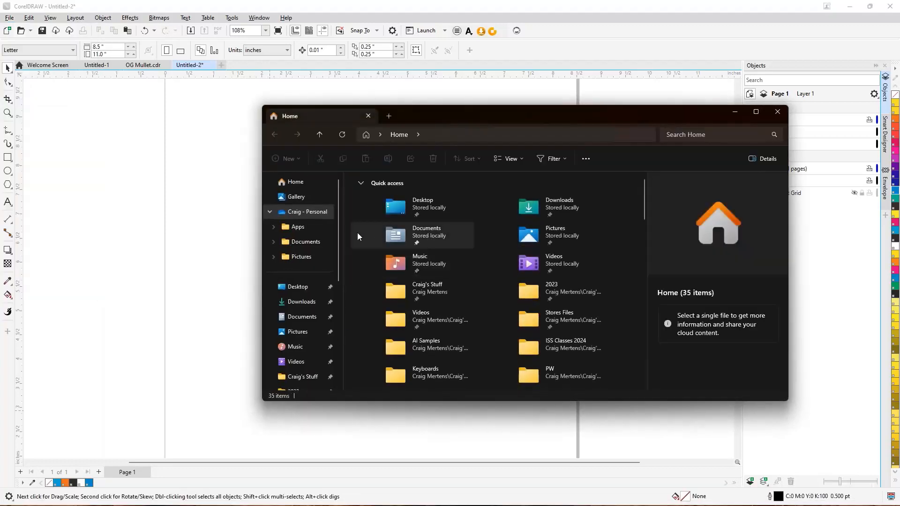
pyautogui.click(315, 305)
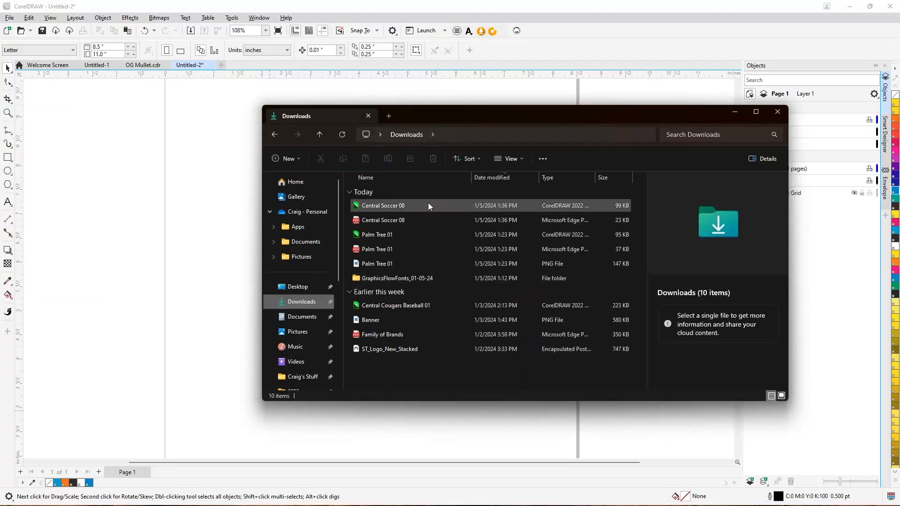
pyautogui.doubleClick(392, 208)
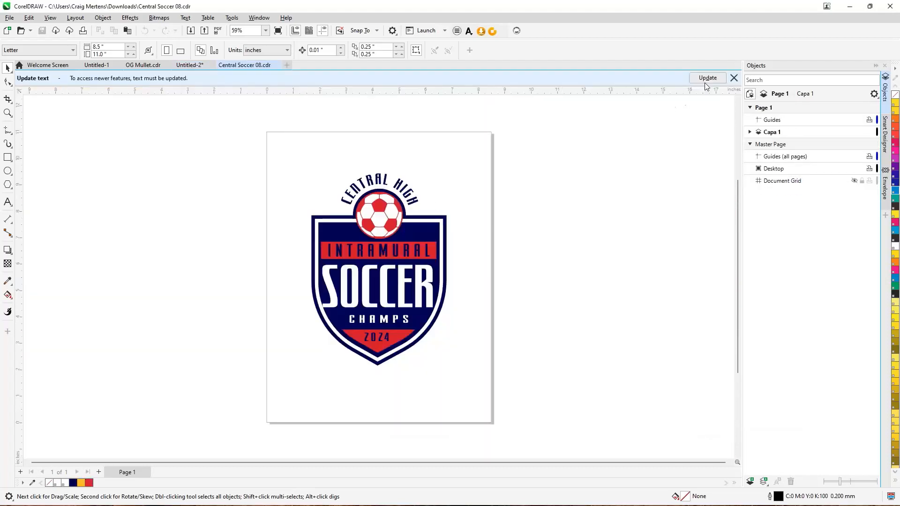
pyautogui.click(705, 80)
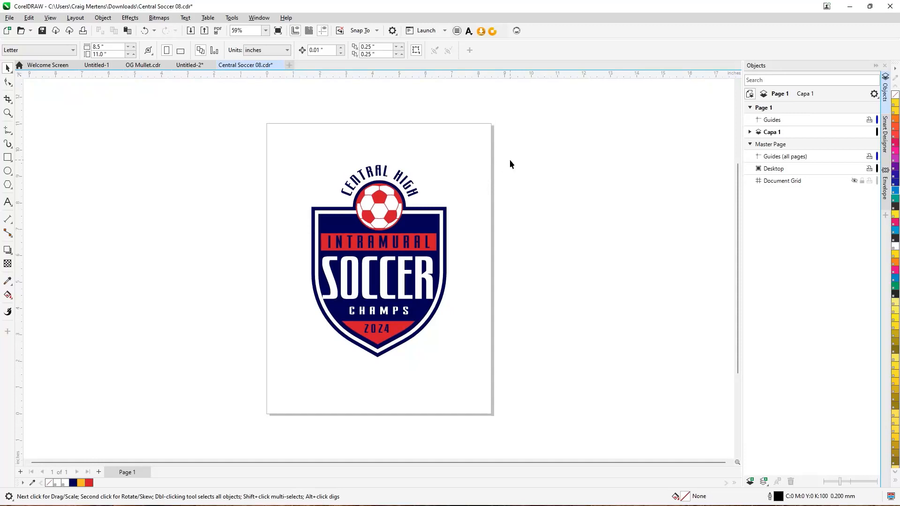
# Inspect the badge in Wireframe and full-color views, and check the fonts of the CENTRAL HIGH and INTRAMURAL texts.
pyautogui.press('F4')
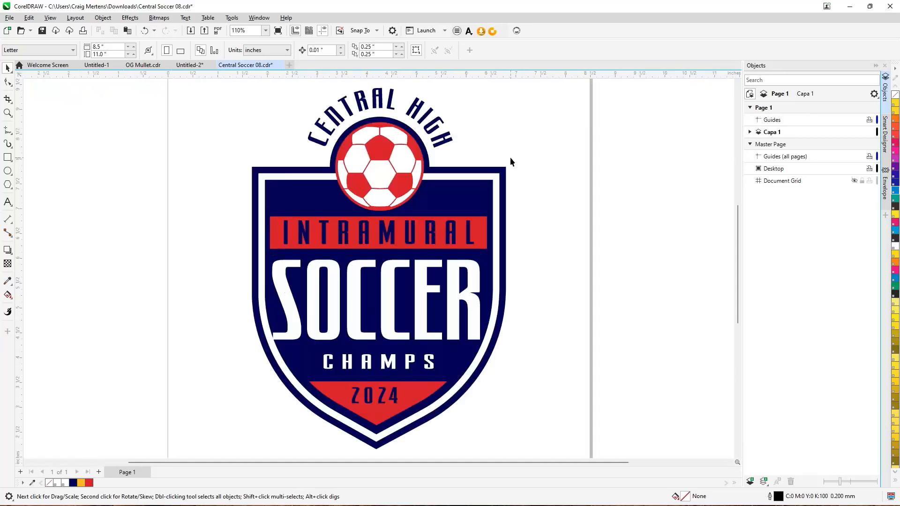
pyautogui.click(323, 145)
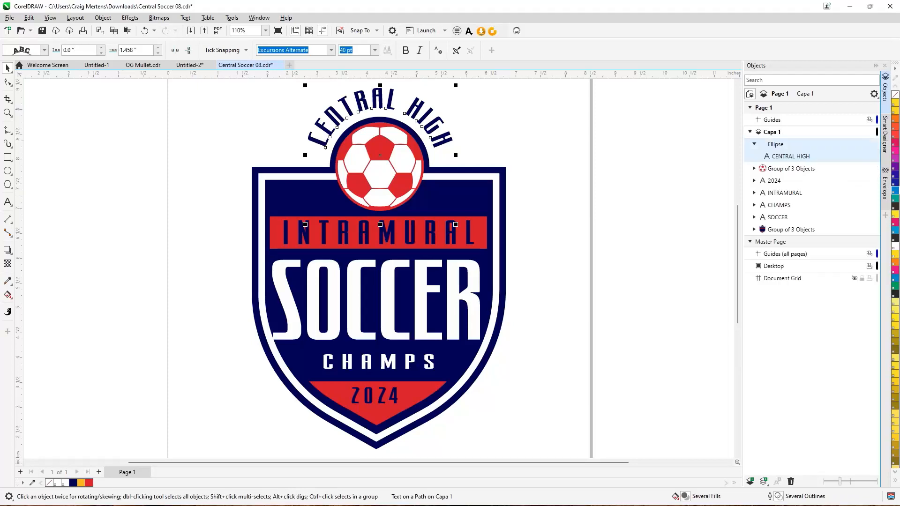
pyautogui.click(51, 17)
pyautogui.click(65, 31)
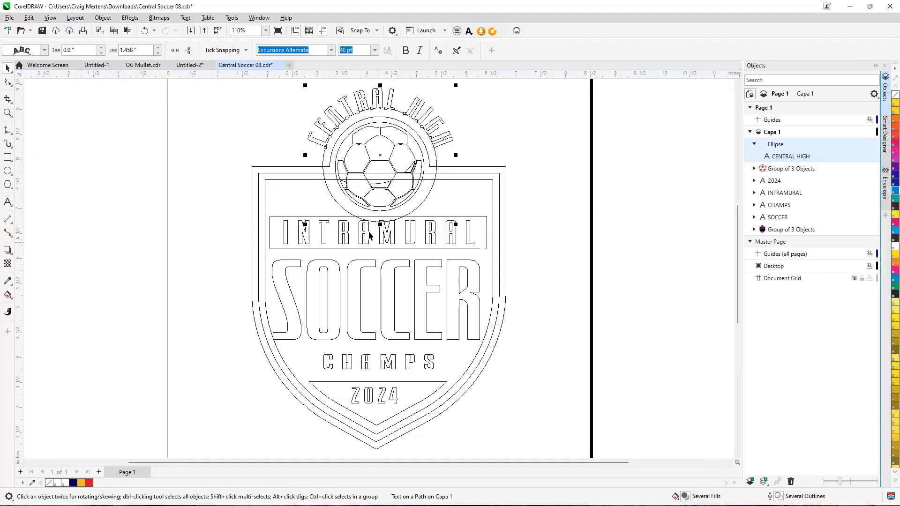
pyautogui.click(51, 18)
pyautogui.click(65, 47)
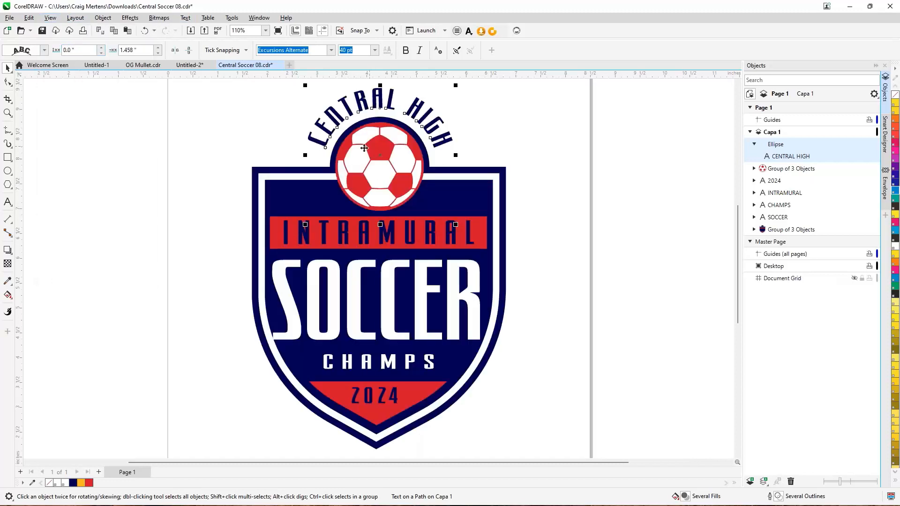
pyautogui.click(346, 238)
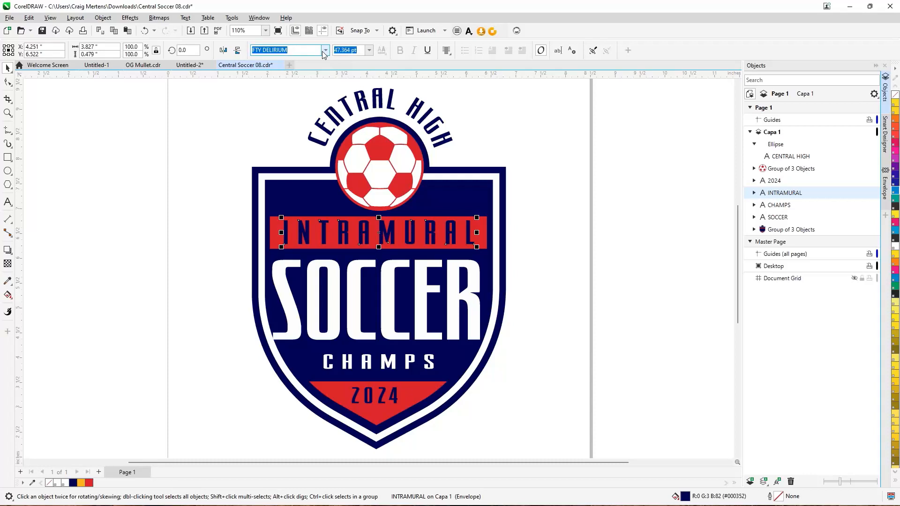
pyautogui.click(183, 153)
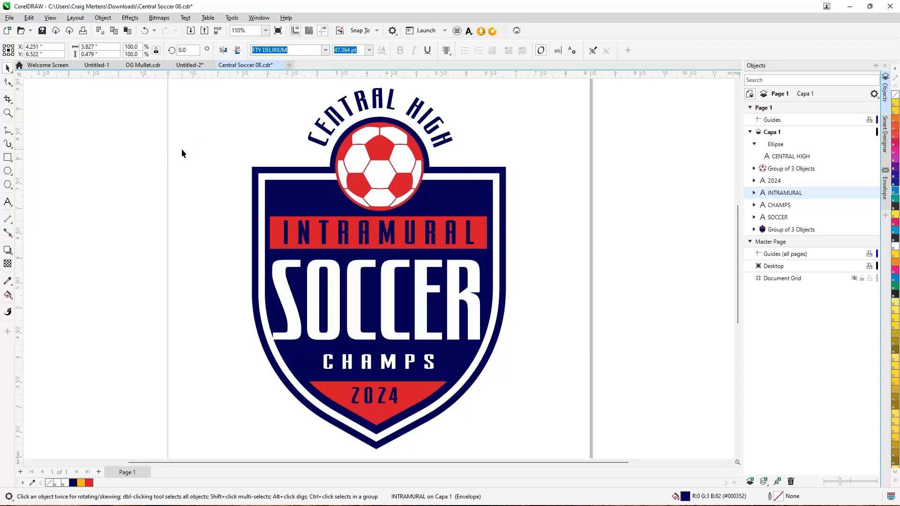
# Enlarge the CHAMPS text proportionally about its center to about 2.86 inches wide.
pyautogui.click(392, 368)
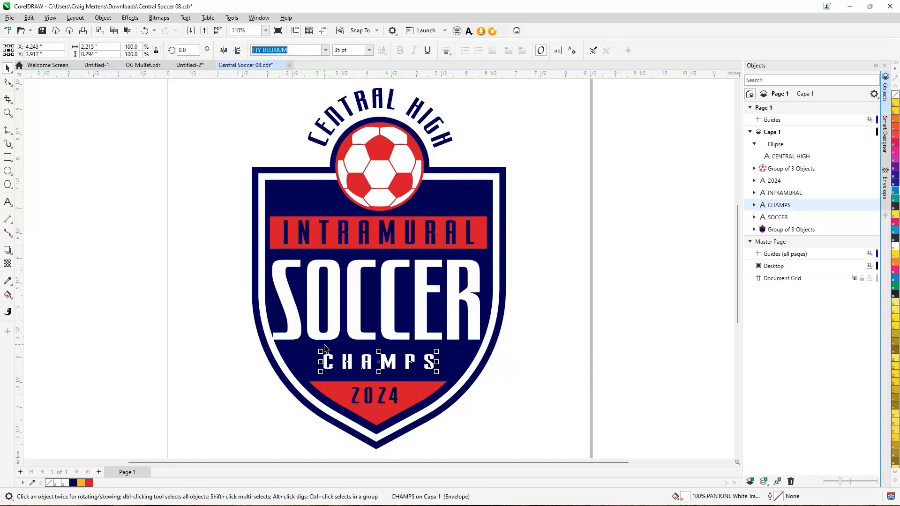
pyautogui.moveTo(320, 352); pyautogui.dragTo(306, 343)
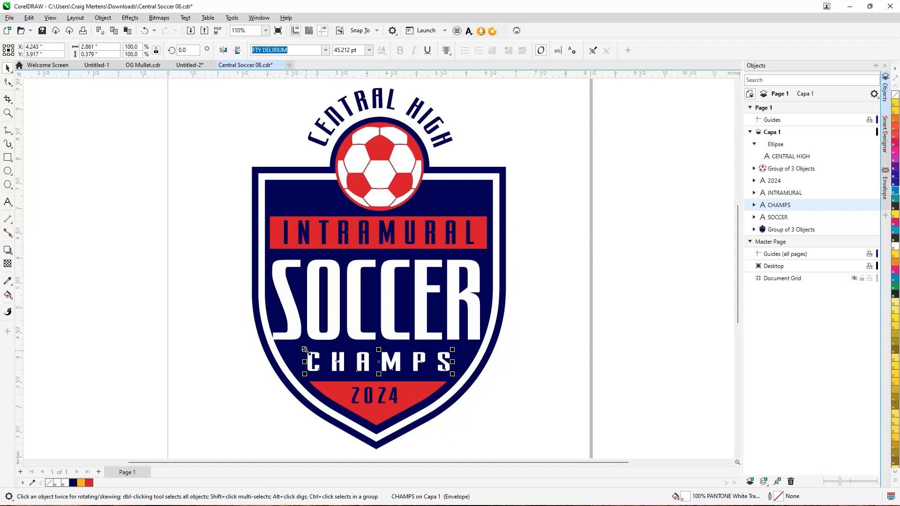
pyautogui.click(563, 198)
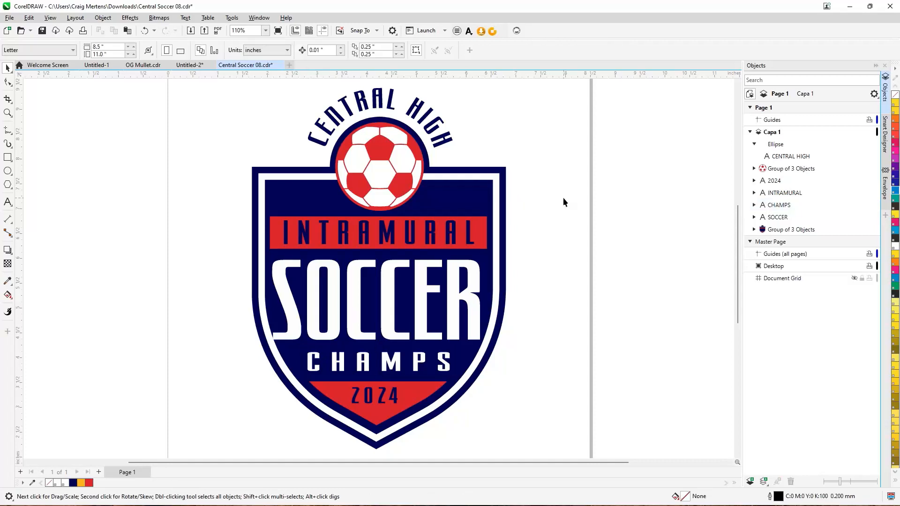
# View the expanded PANTONE solid coated swatches and browse the Spot category of the palette libraries.
pyautogui.click(895, 482)
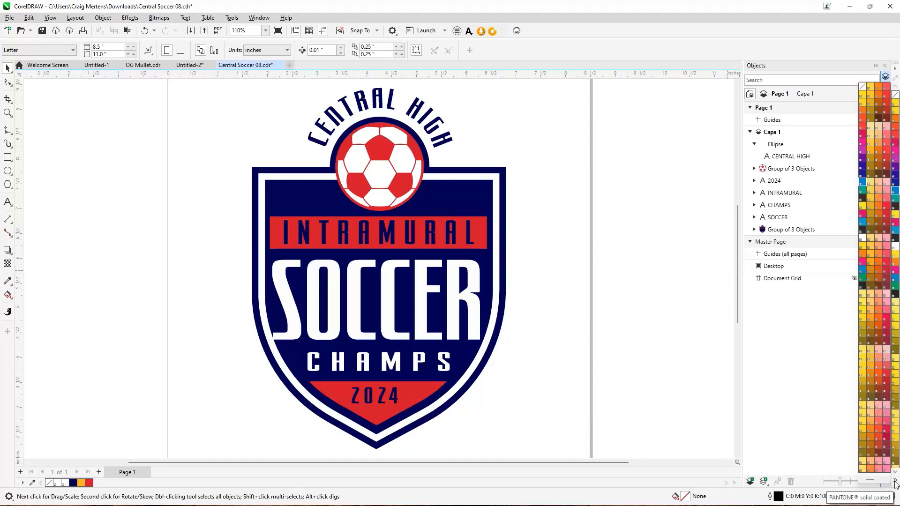
pyautogui.click(649, 223)
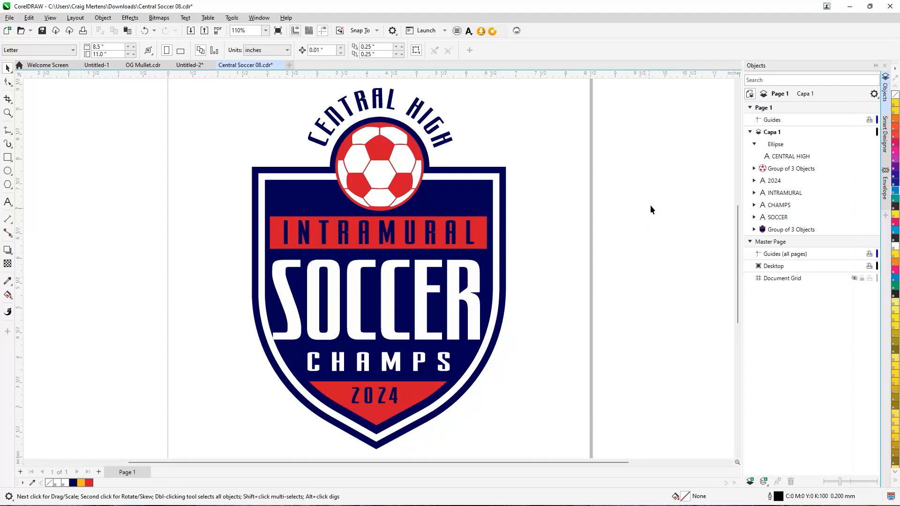
pyautogui.click(249, 21)
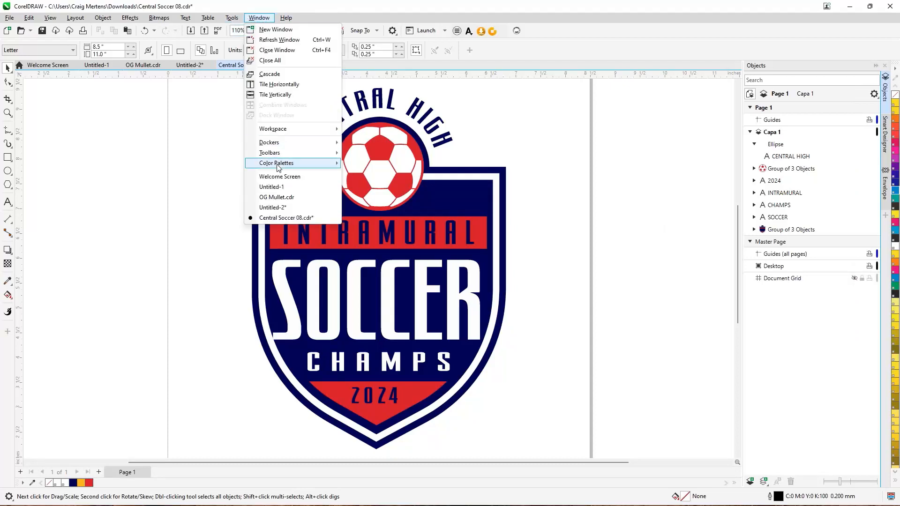
pyautogui.moveTo(278, 168)
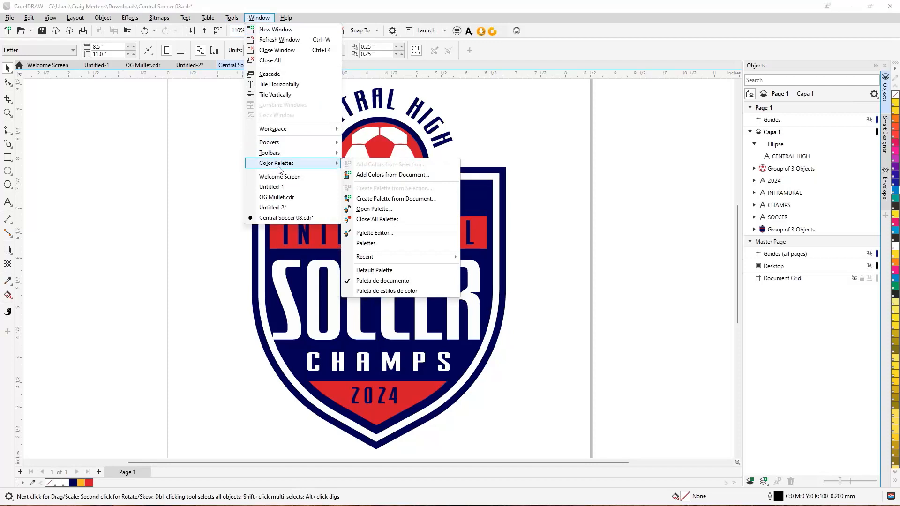
pyautogui.click(374, 245)
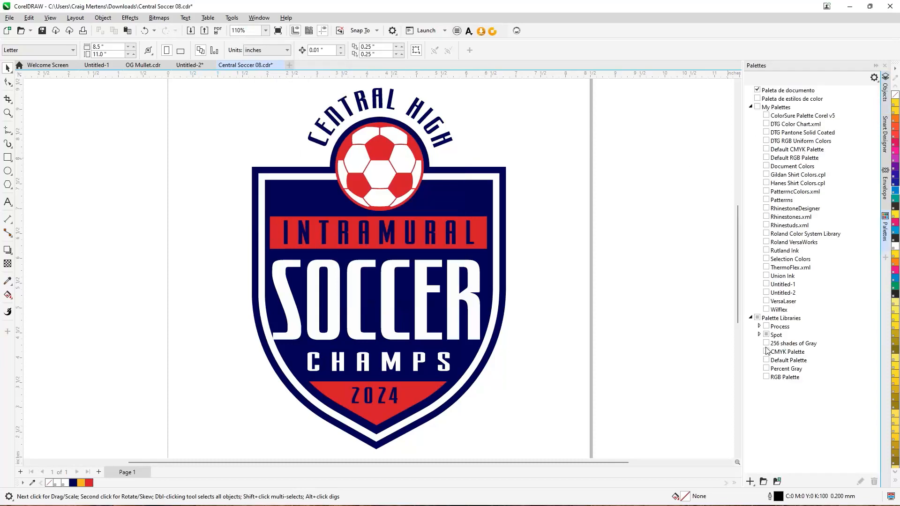
pyautogui.click(761, 335)
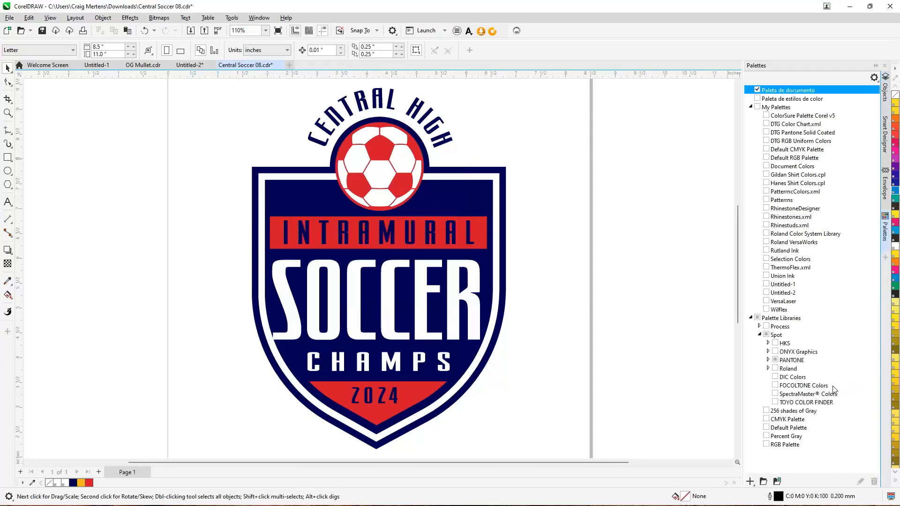
# Expand the PANTONE spot palette library and close the Palettes docker.
pyautogui.click(768, 360)
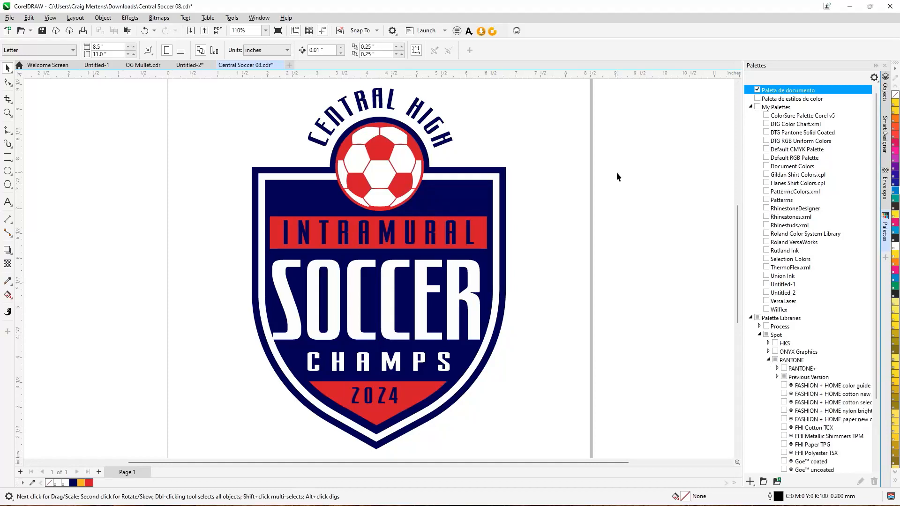
pyautogui.click(615, 192)
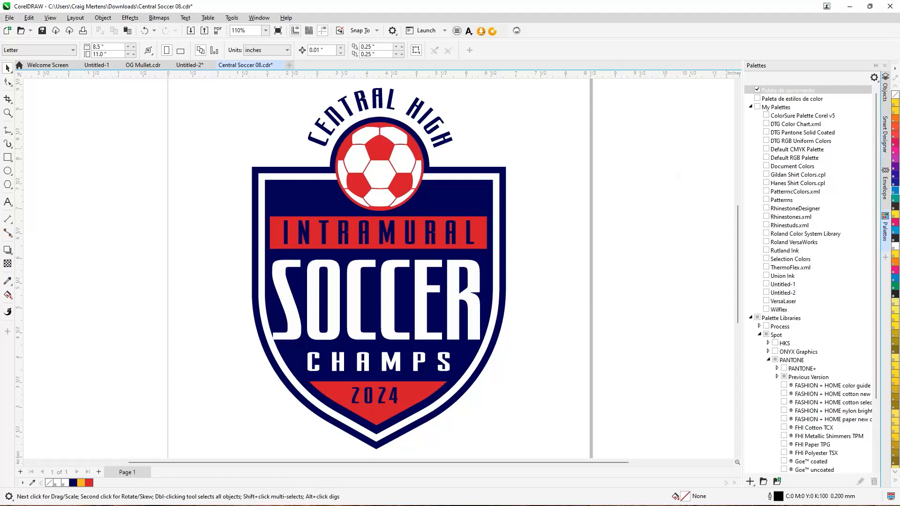
pyautogui.click(887, 249)
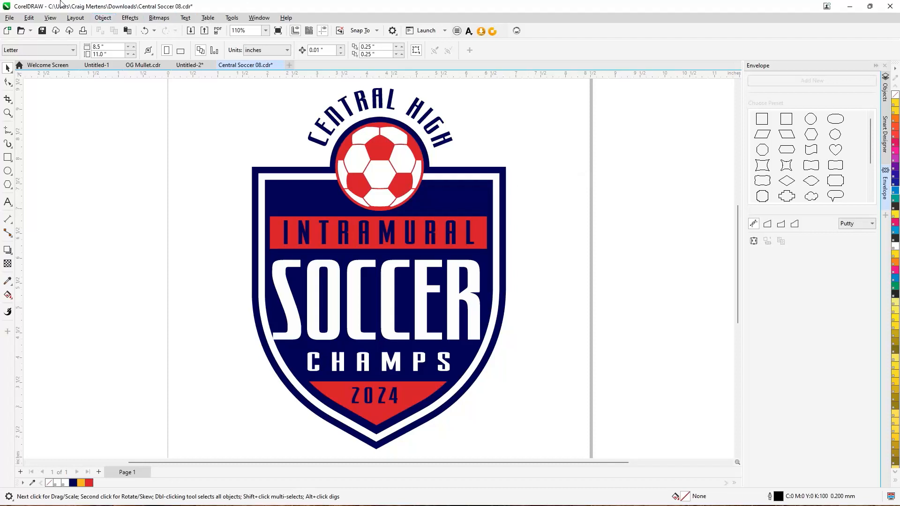
# Check the artwork's color separations list in the print settings and close the dialog without printing.
pyautogui.click(9, 19)
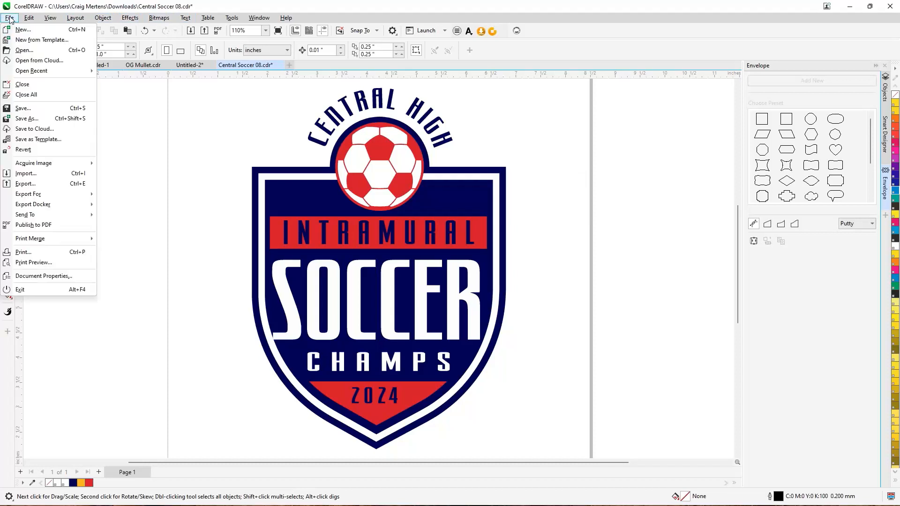
pyautogui.click(23, 253)
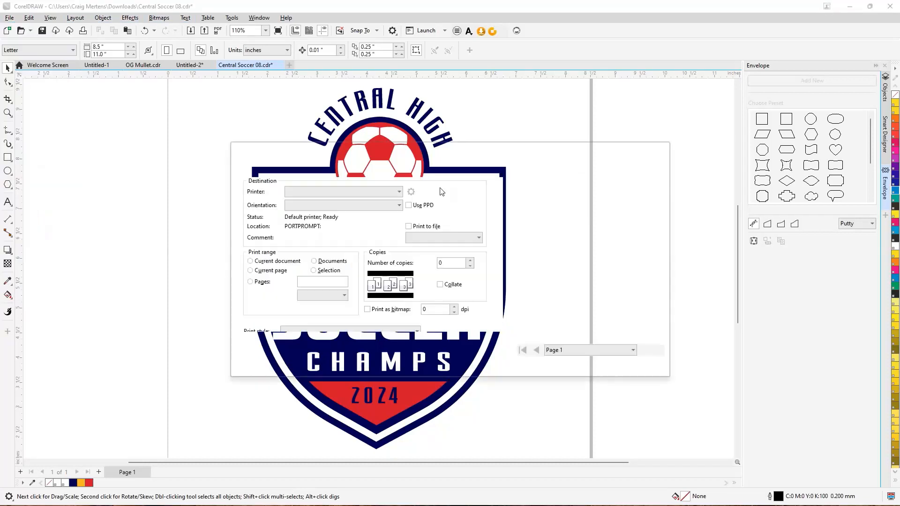
pyautogui.click(281, 166)
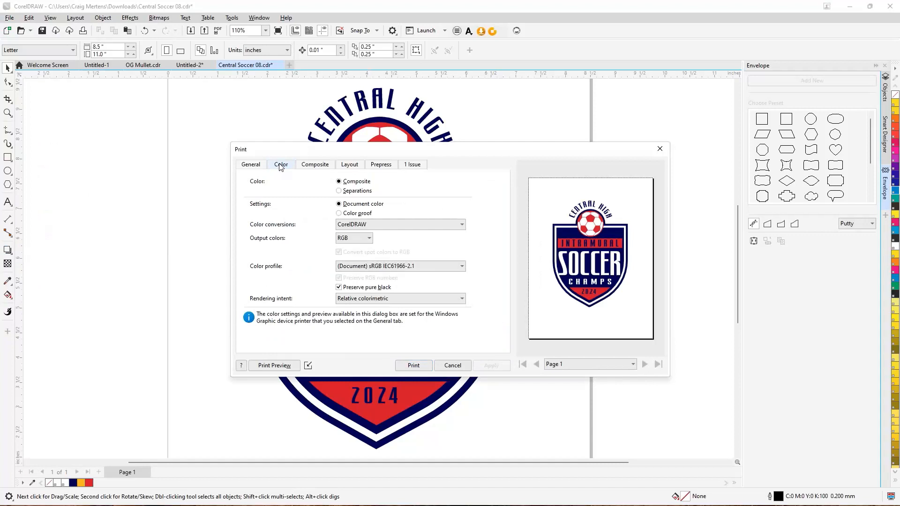
pyautogui.click(340, 192)
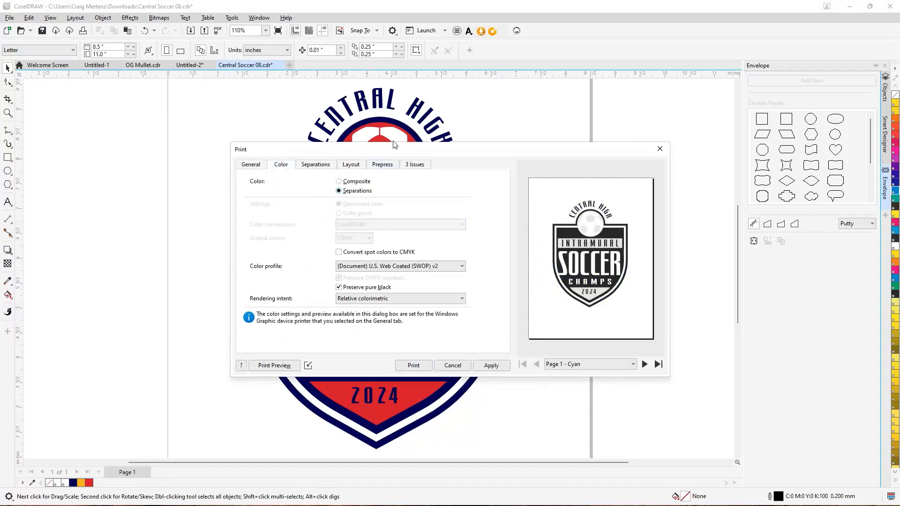
pyautogui.click(316, 166)
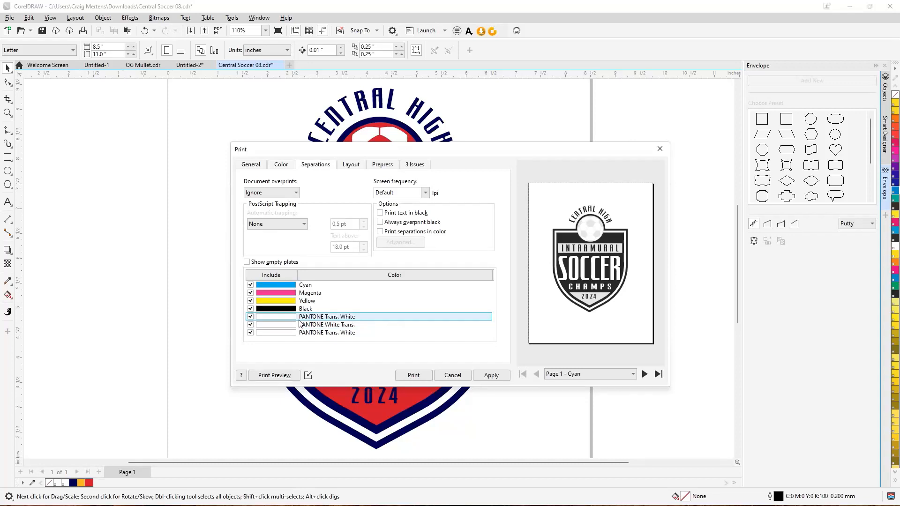
pyautogui.click(661, 150)
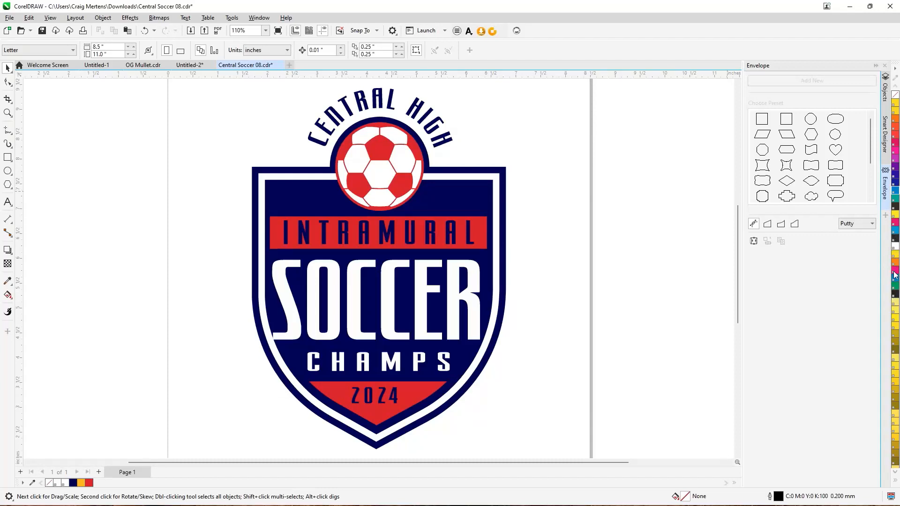
# Recolor the red areas with PANTONE Red 032 C and fill the navy shield with PANTONE 289 C, found by name.
pyautogui.moveTo(895, 140); pyautogui.dragTo(481, 227)
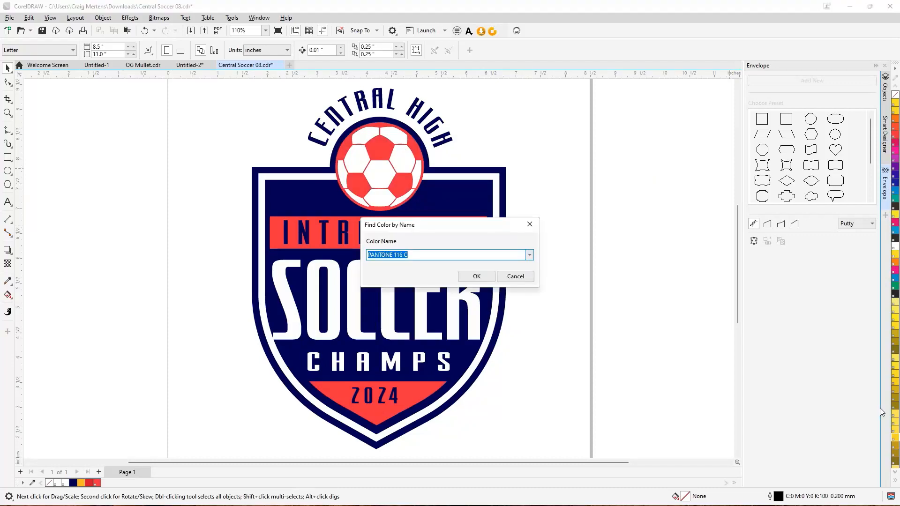
pyautogui.write('PANTONE 289 C')
pyautogui.click(474, 278)
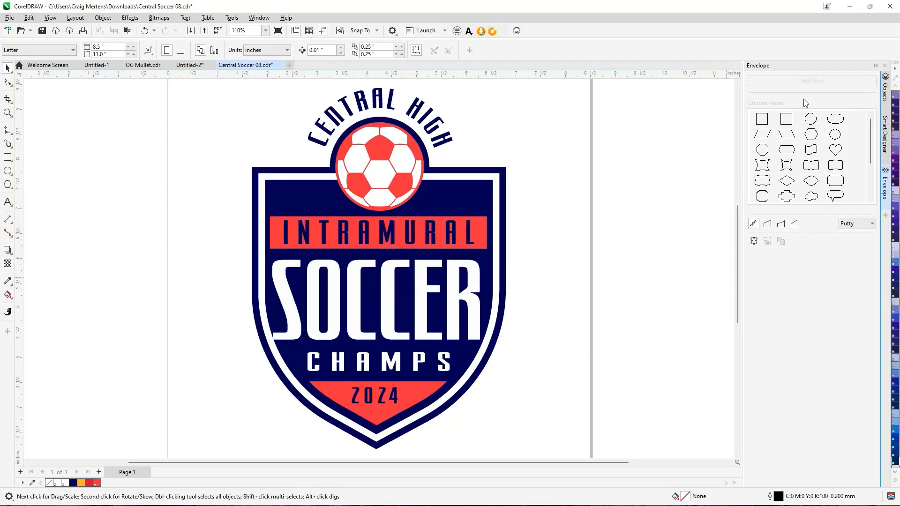
pyautogui.moveTo(897, 466); pyautogui.dragTo(478, 199)
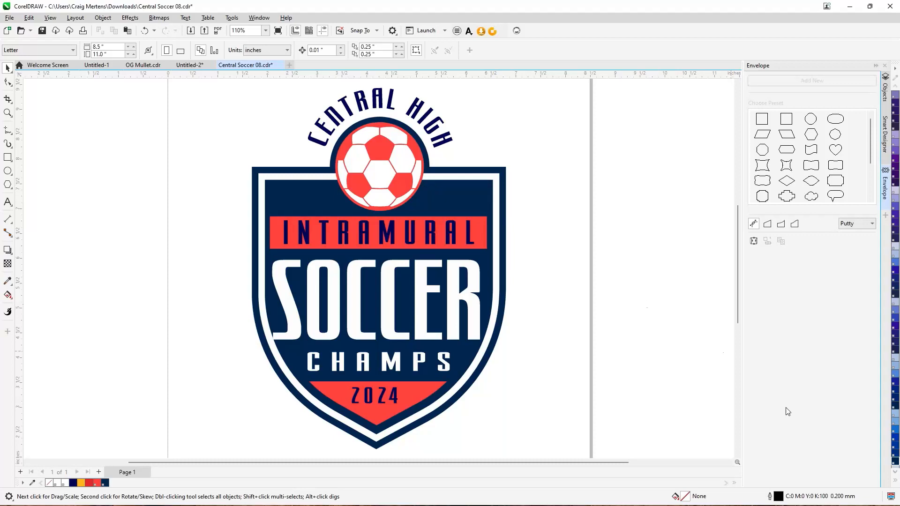
# Fill the arched CENTRAL HIGH text and the 2024 text with PANTONE 289 C.
pyautogui.moveTo(896, 463); pyautogui.dragTo(508, 189)
pyautogui.click(508, 189)
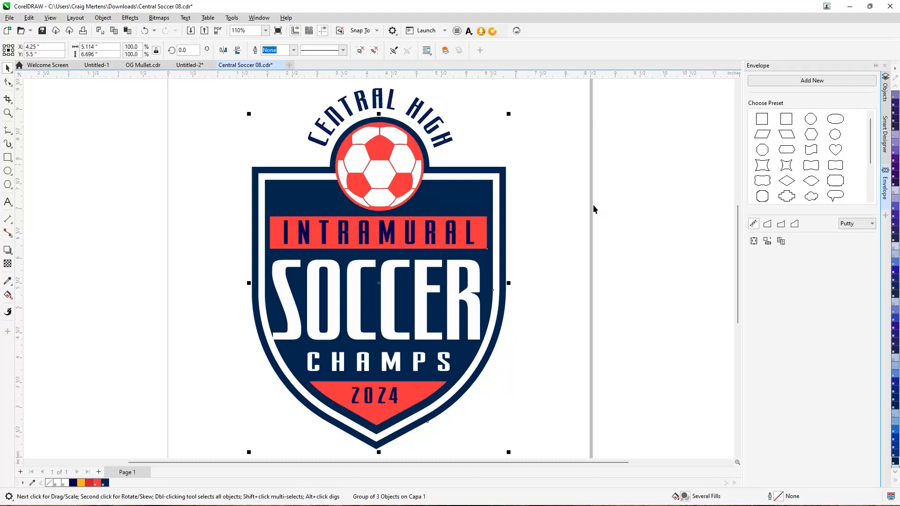
pyautogui.click(375, 396)
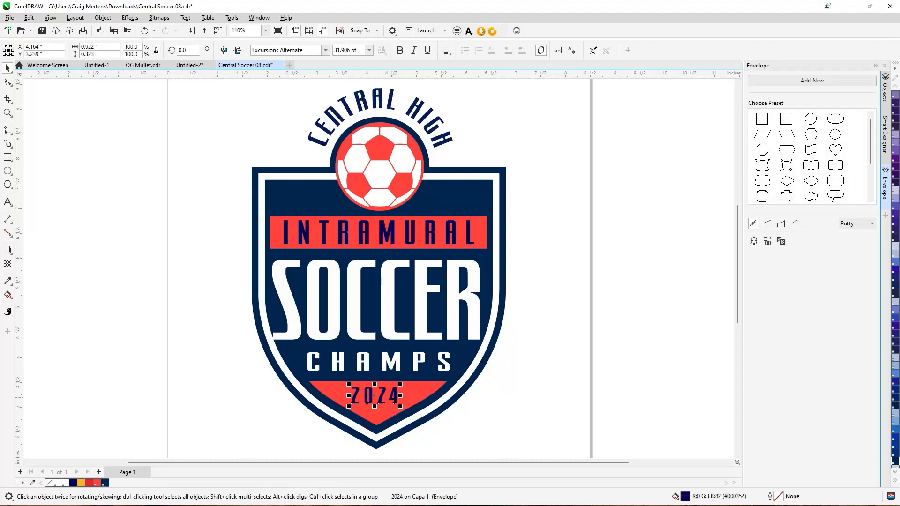
pyautogui.click(895, 464)
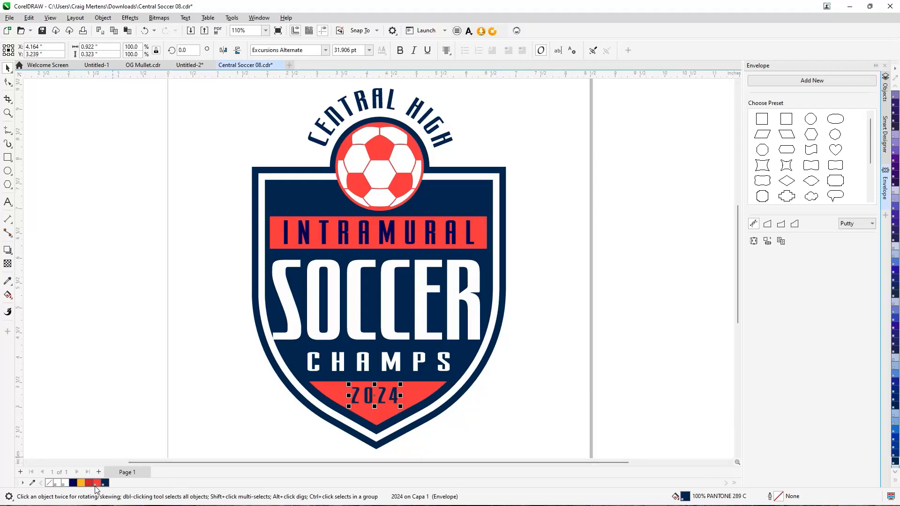
pyautogui.click(131, 406)
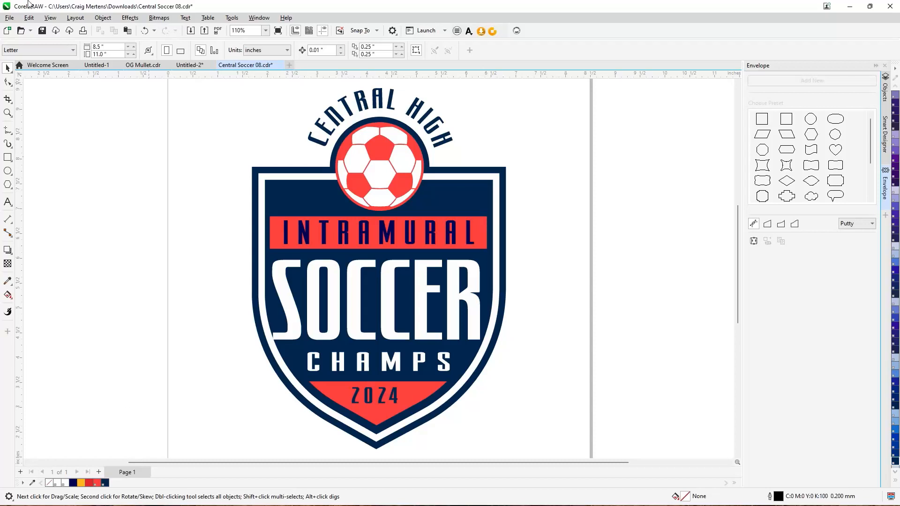
# Open the print settings, switch the color output to separations and show the list of separation plates.
pyautogui.click(9, 17)
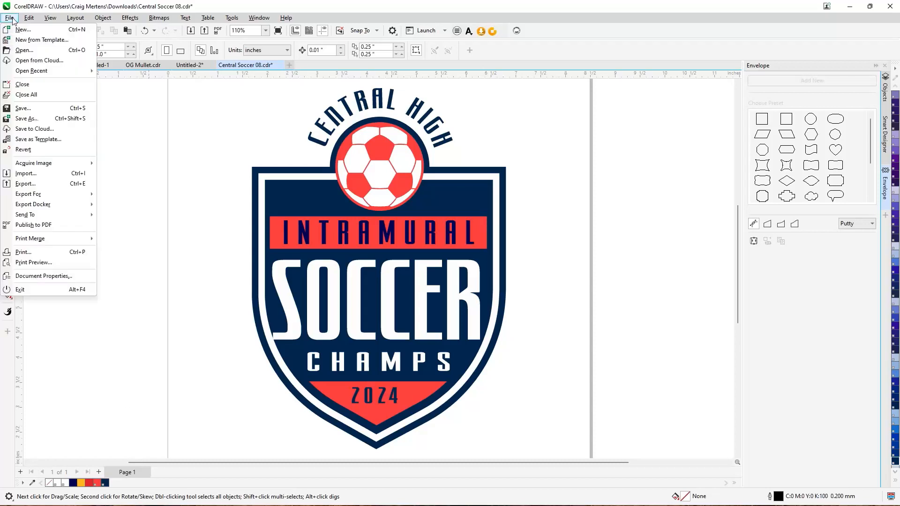
pyautogui.click(35, 253)
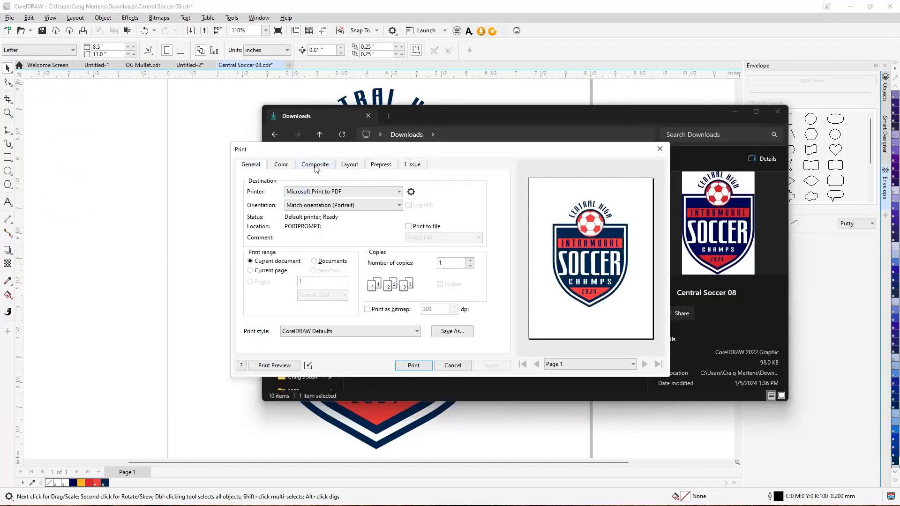
pyautogui.click(285, 167)
pyautogui.click(317, 166)
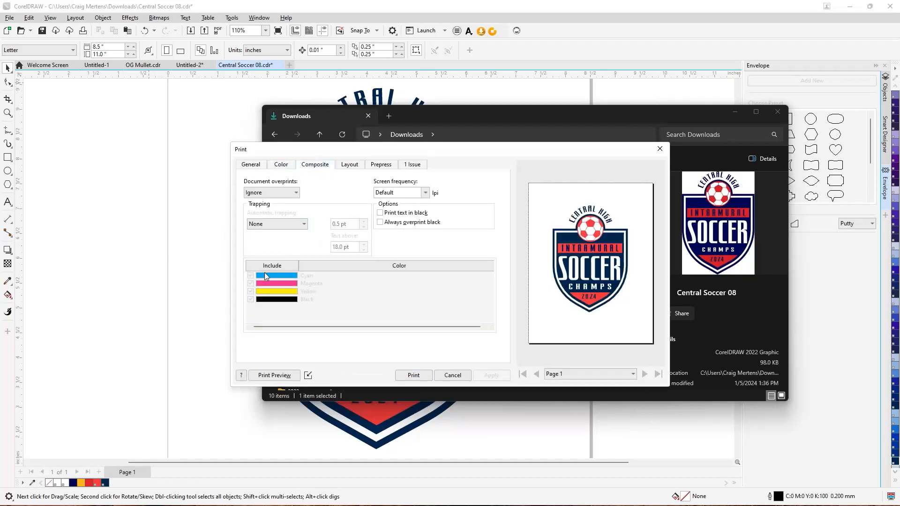
pyautogui.click(284, 165)
pyautogui.click(355, 194)
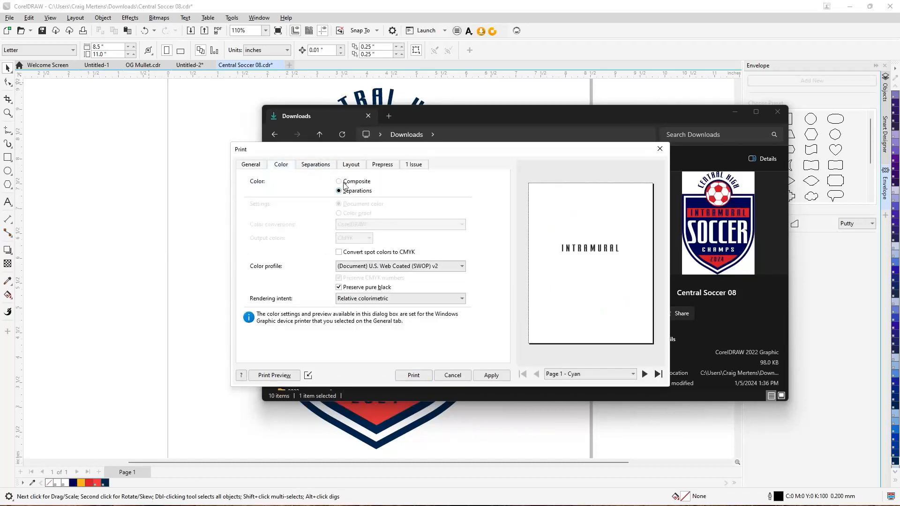
pyautogui.click(315, 164)
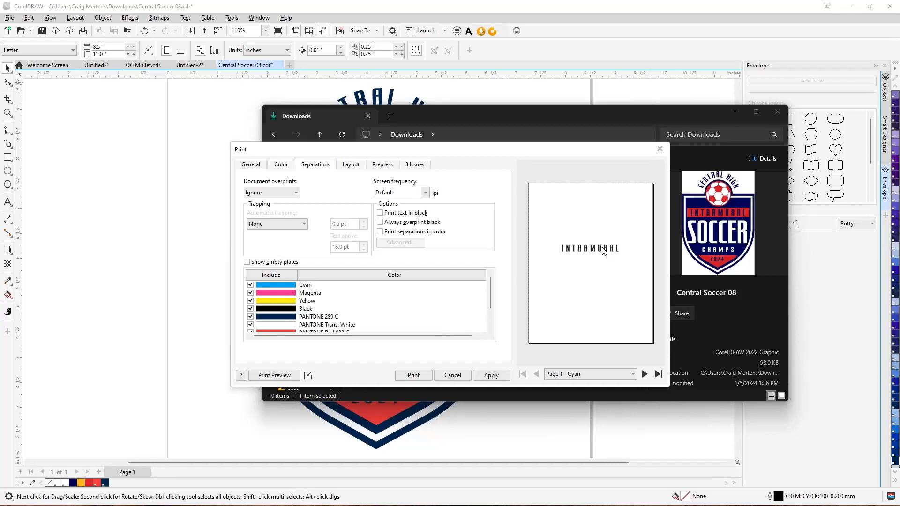
# Preview the separation plates from Cyan through PANTONE Red 032 C and close the print dialog without printing.
pyautogui.click(645, 374)
pyautogui.click(646, 375)
pyautogui.click(645, 375)
pyautogui.click(645, 374)
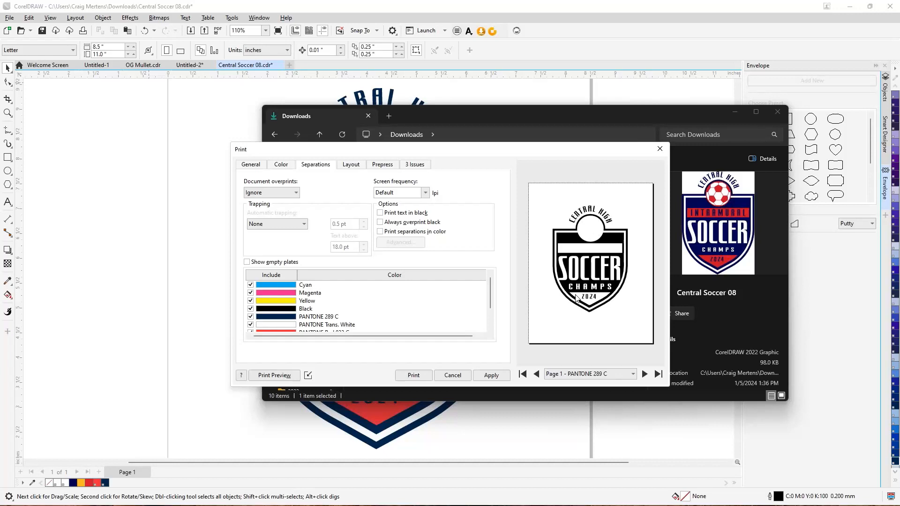
pyautogui.click(644, 375)
pyautogui.click(645, 374)
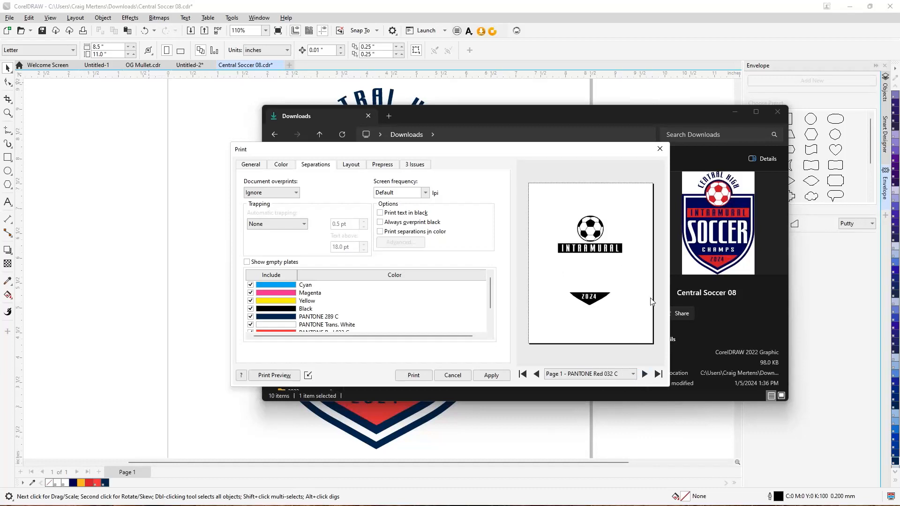
pyautogui.click(659, 149)
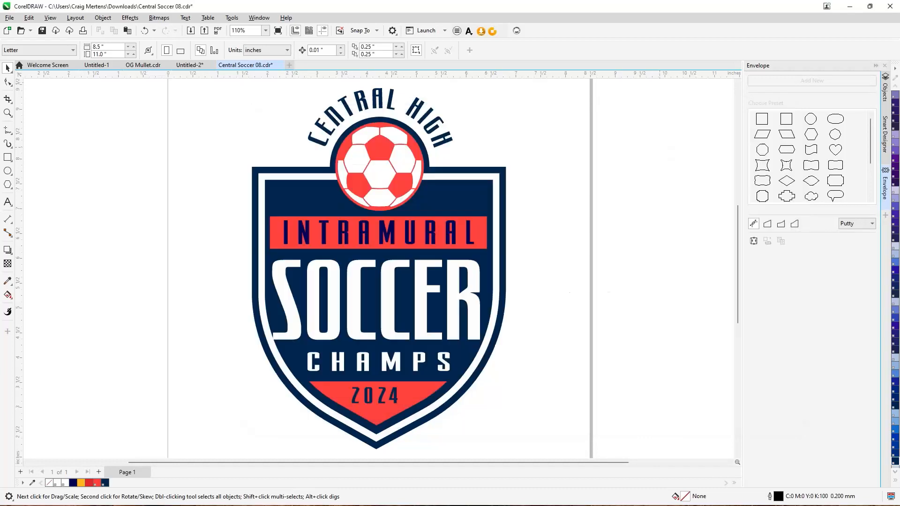
# Fill the INTRAMURAL text with PANTONE 289 C and deselect it.
pyautogui.click(454, 249)
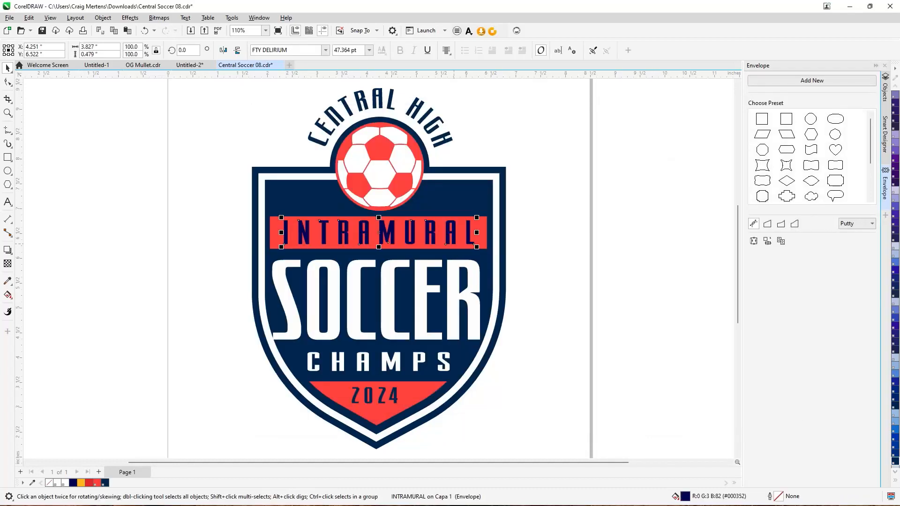
pyautogui.click(893, 463)
pyautogui.click(627, 220)
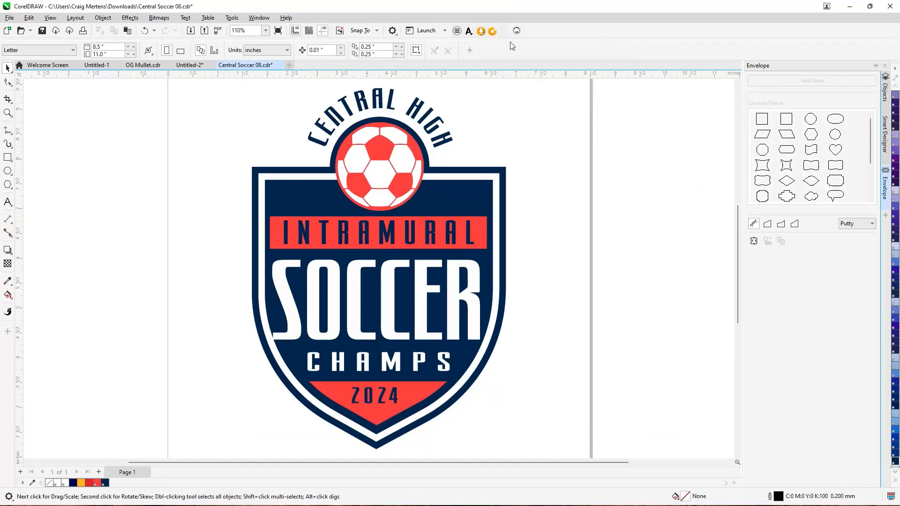
# Convert the artwork to spot colors with Smart Designer and list the document's colors under Modify Colors.
pyautogui.click(885, 143)
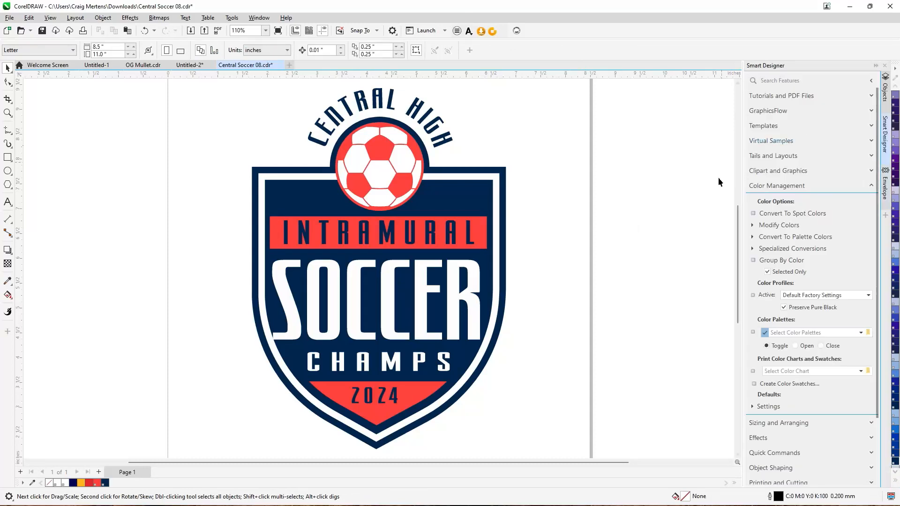
pyautogui.click(768, 215)
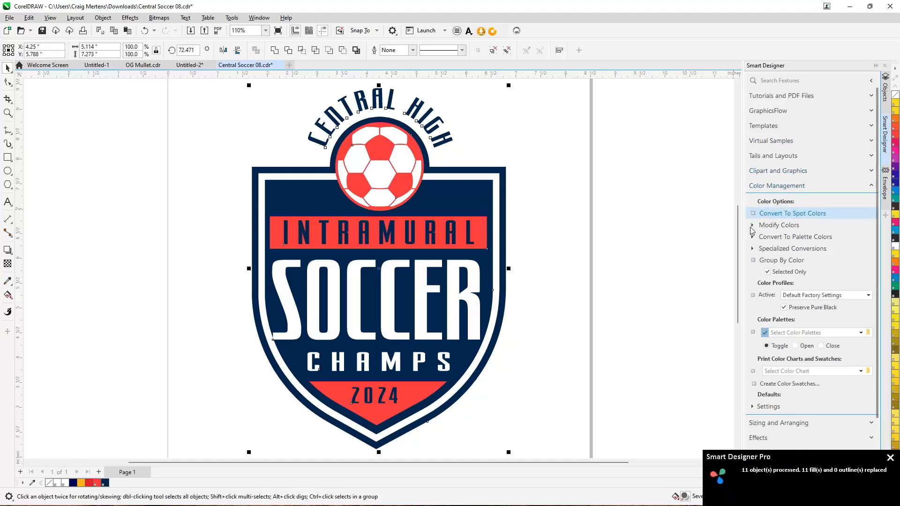
pyautogui.click(751, 226)
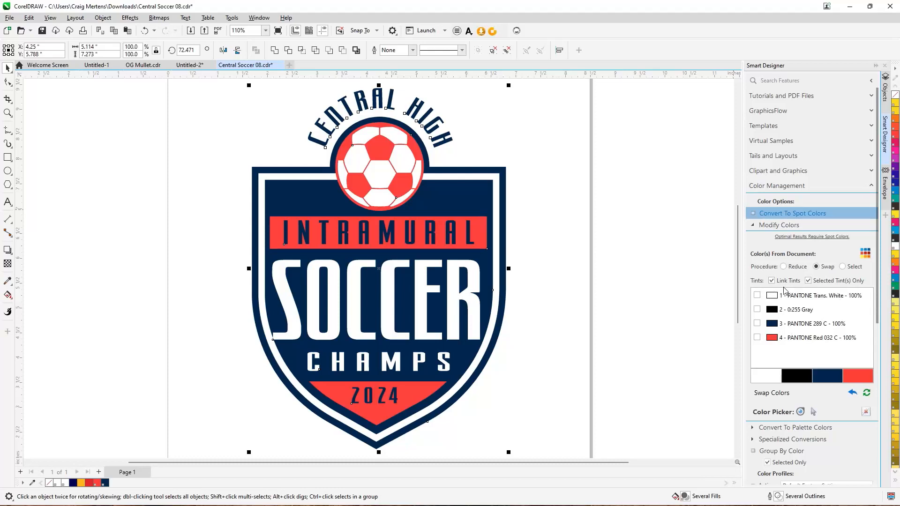
# Open the print settings for the converted artwork and set its color output to separations.
pyautogui.click(11, 18)
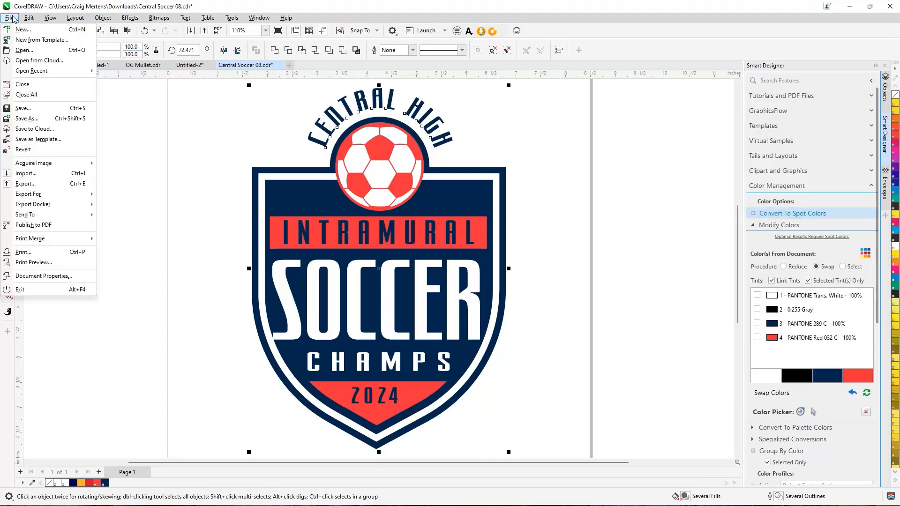
pyautogui.click(23, 252)
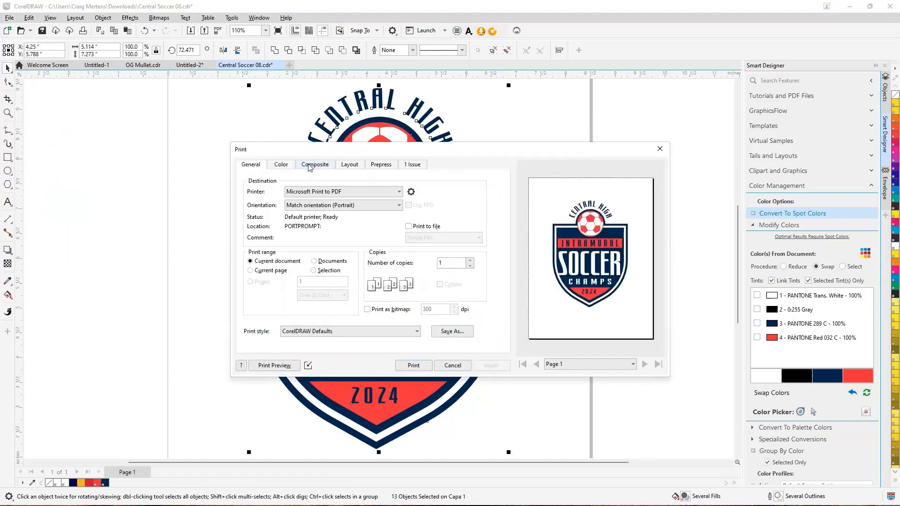
pyautogui.click(311, 165)
pyautogui.click(281, 165)
pyautogui.click(339, 191)
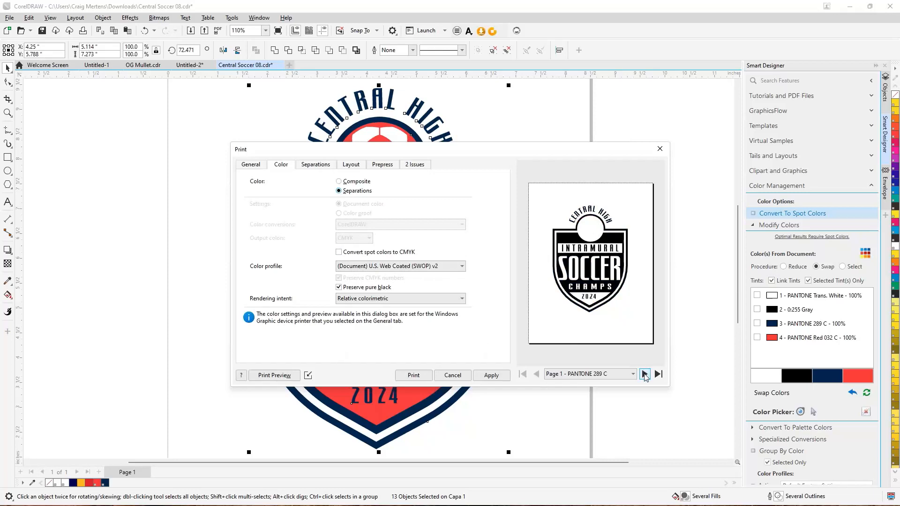
# Preview the PANTONE 289 C, PANTONE Trans. White and PANTONE Red 032 C separation plates.
pyautogui.click(645, 374)
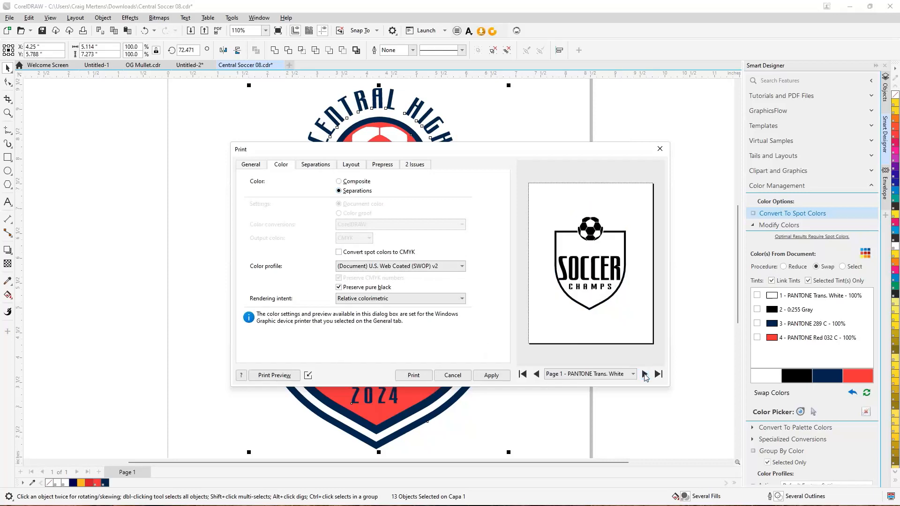
pyautogui.click(537, 375)
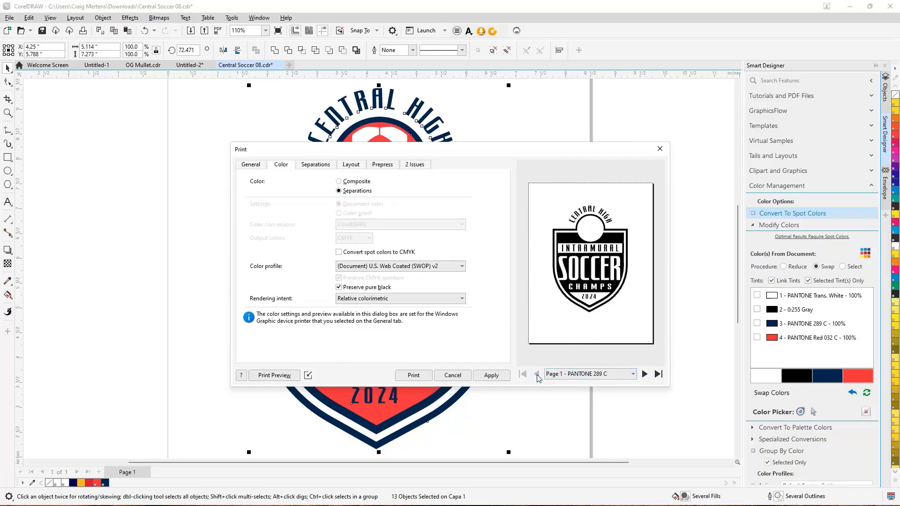
pyautogui.click(645, 375)
pyautogui.click(645, 374)
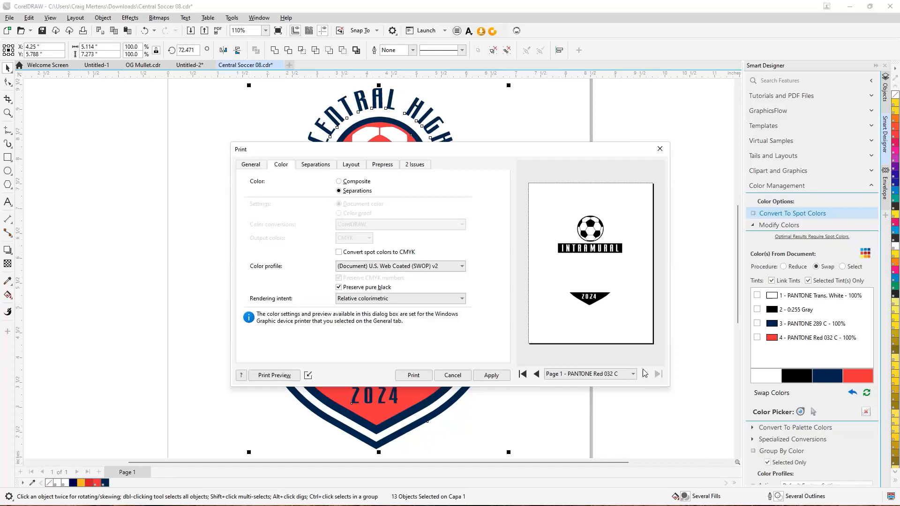
# Close the print settings and convert the artwork's colors to the Default CMYK Palette with Smart Designer.
pyautogui.click(659, 150)
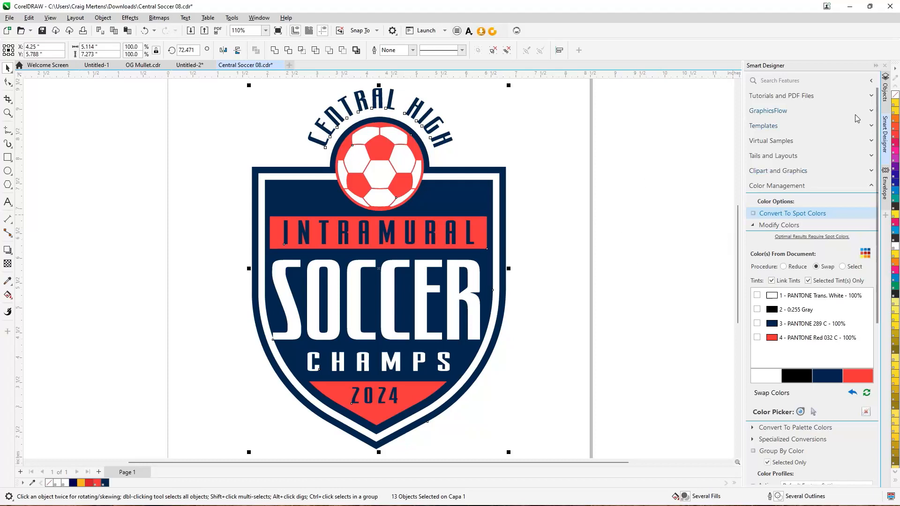
pyautogui.click(752, 225)
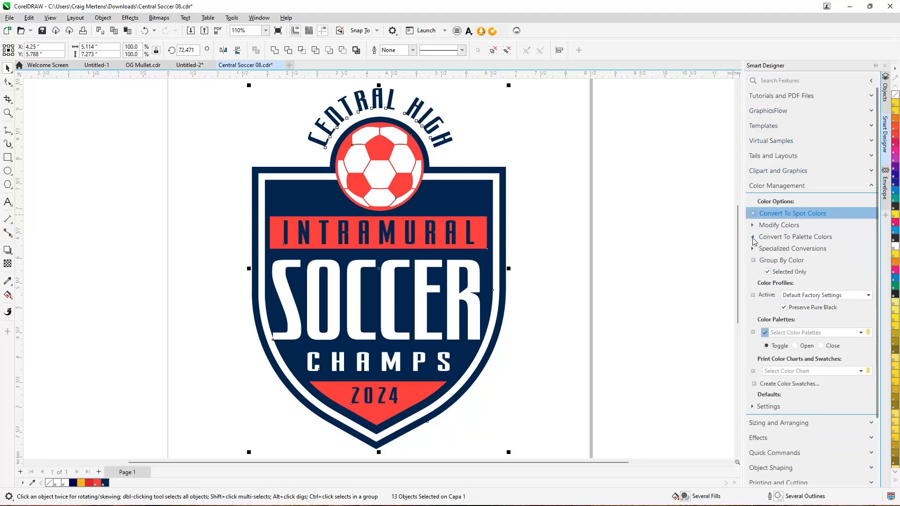
pyautogui.click(753, 237)
pyautogui.click(785, 303)
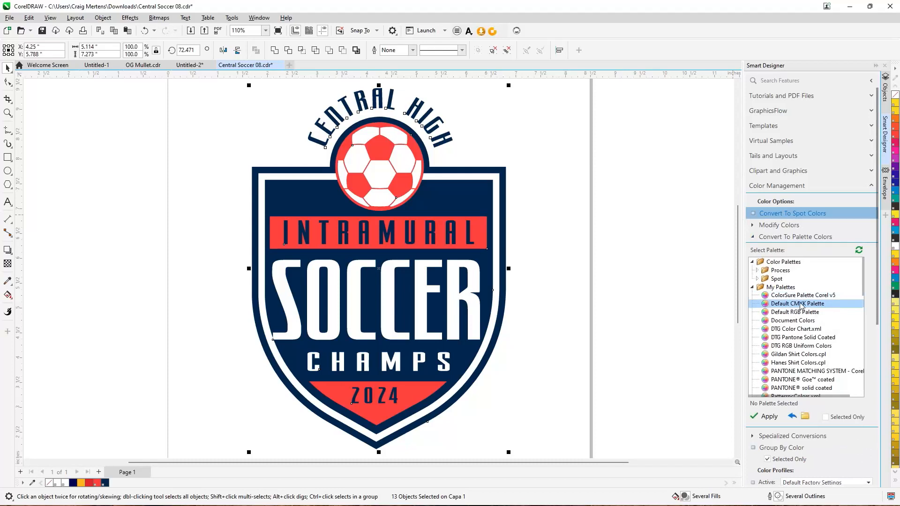
pyautogui.click(767, 418)
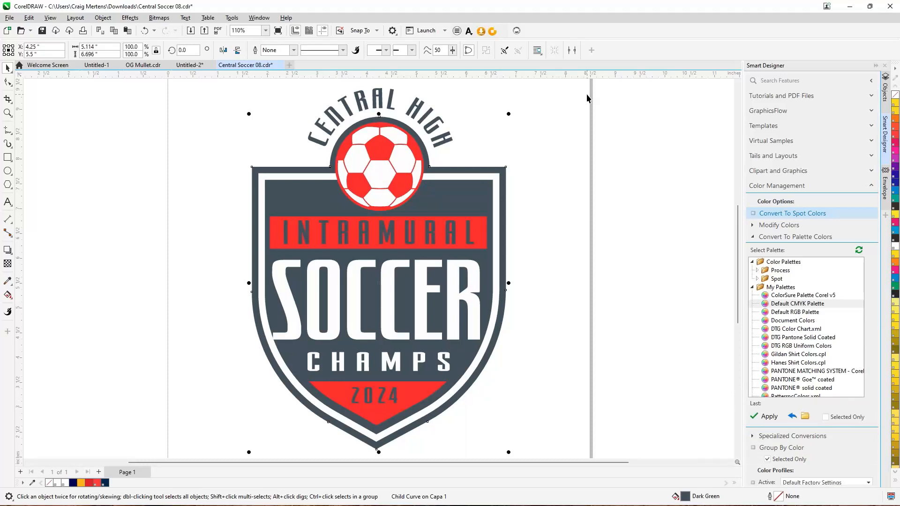
# Deselect the artwork and undo the CMYK palette conversion.
pyautogui.click(643, 202)
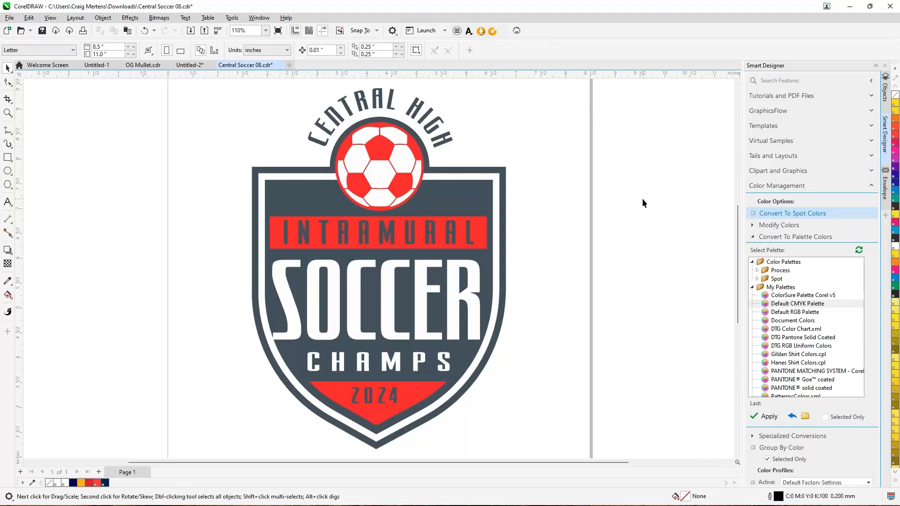
pyautogui.hotkey('ctrl', 'z')
pyautogui.click(643, 202)
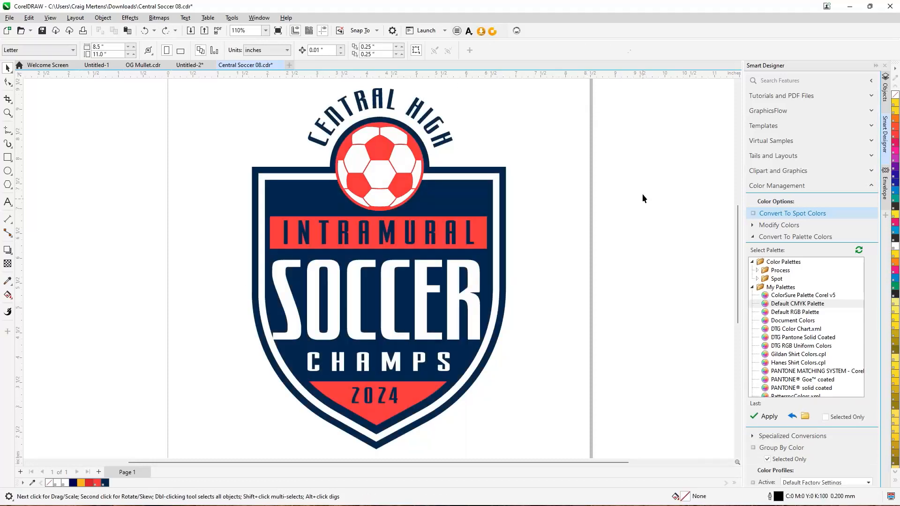
# Select the shield group, list the available color palettes and enable the CMYK Palette from the palette libraries.
pyautogui.click(486, 203)
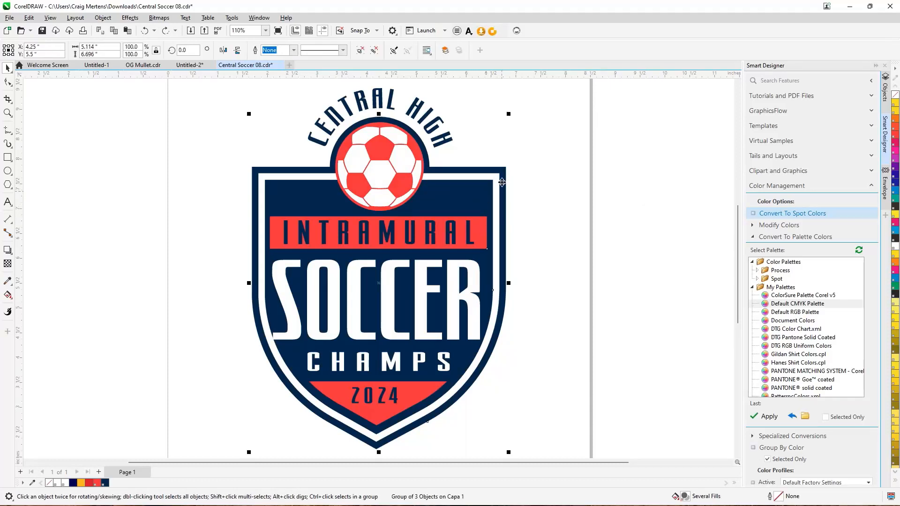
pyautogui.click(232, 18)
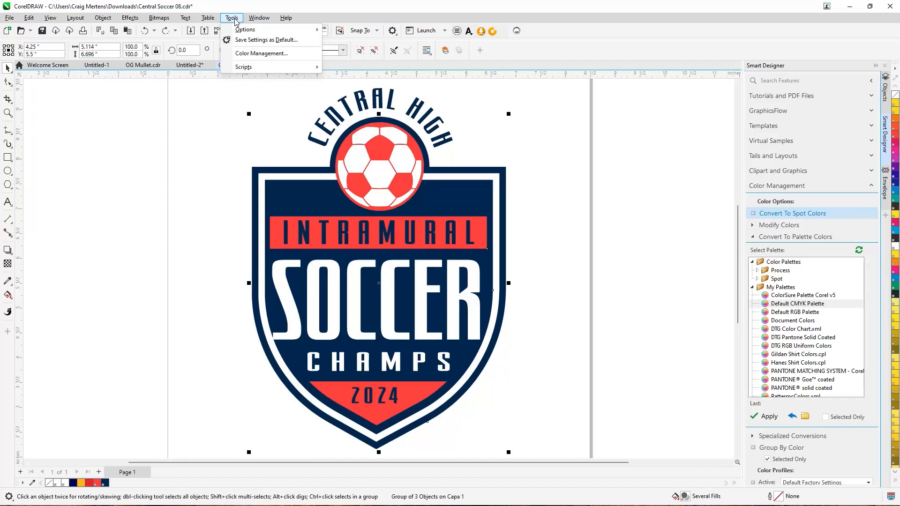
pyautogui.moveTo(258, 19)
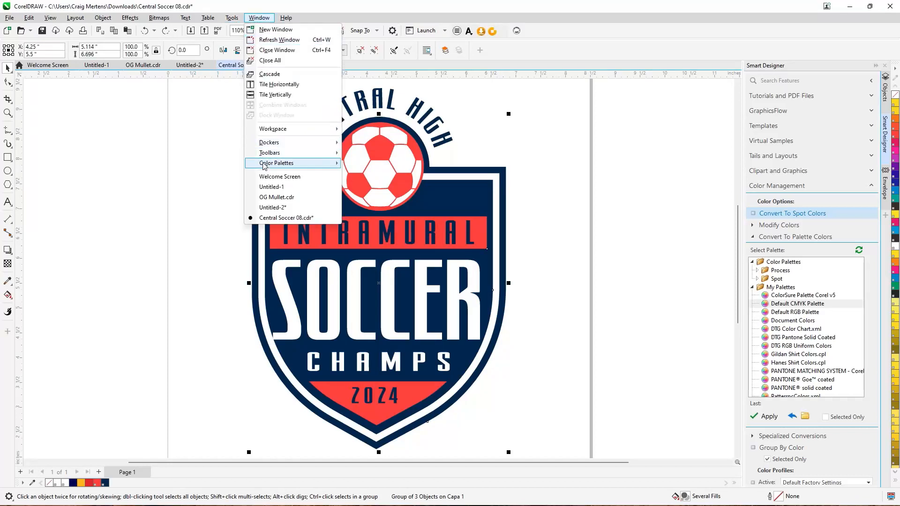
pyautogui.moveTo(281, 163)
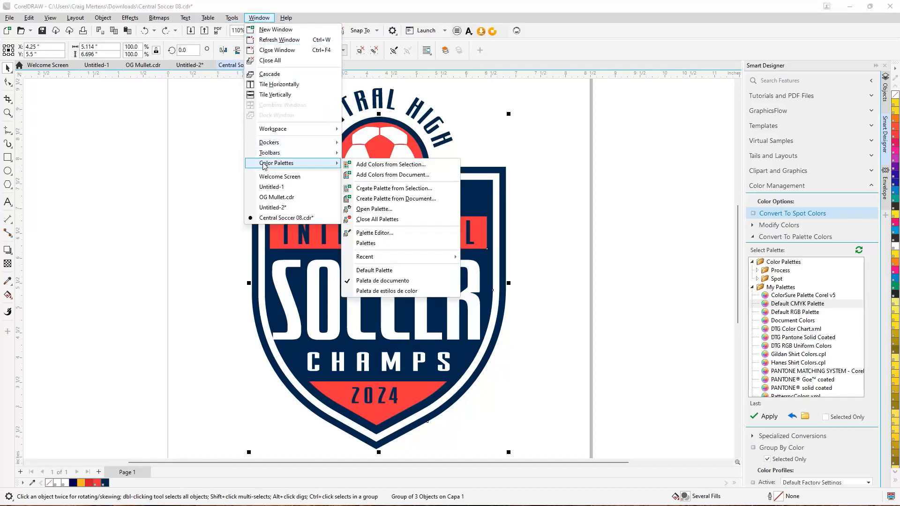
pyautogui.click(381, 248)
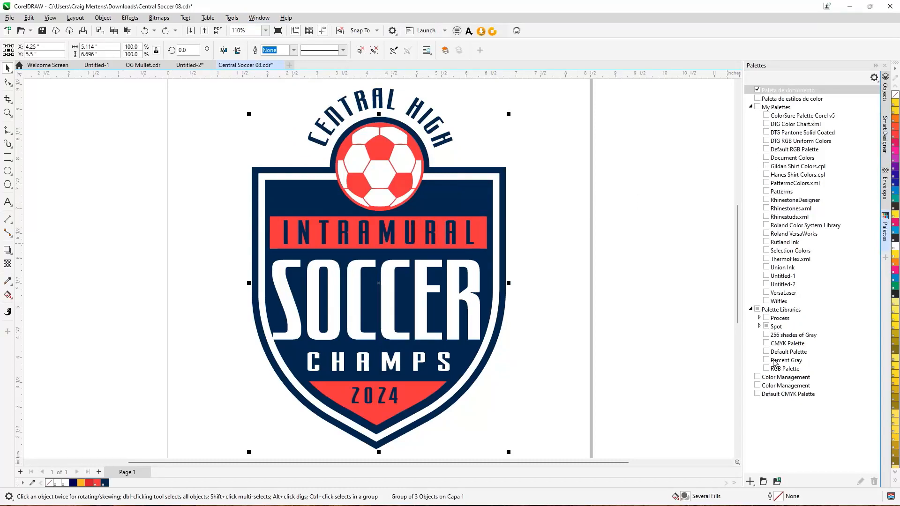
pyautogui.click(767, 344)
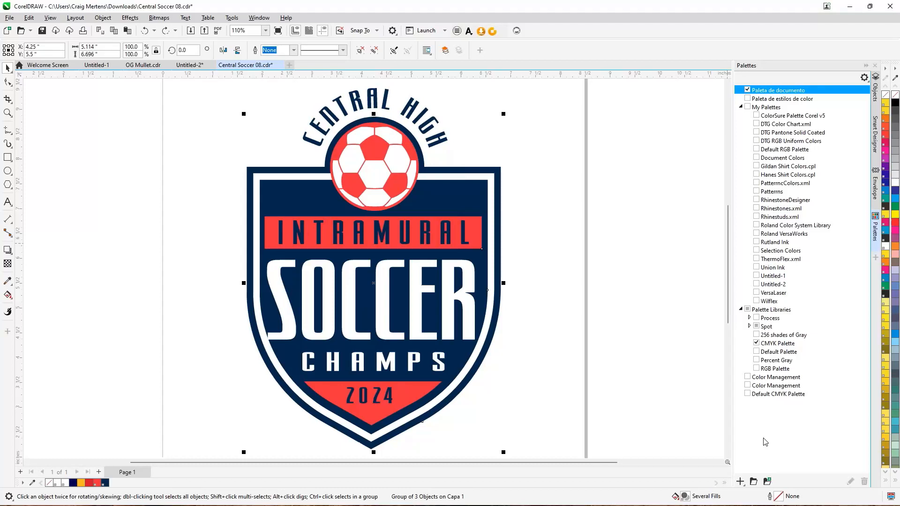
# Expand the CMYK palette to view all its swatches and select the outer navy shield shape.
pyautogui.click(624, 137)
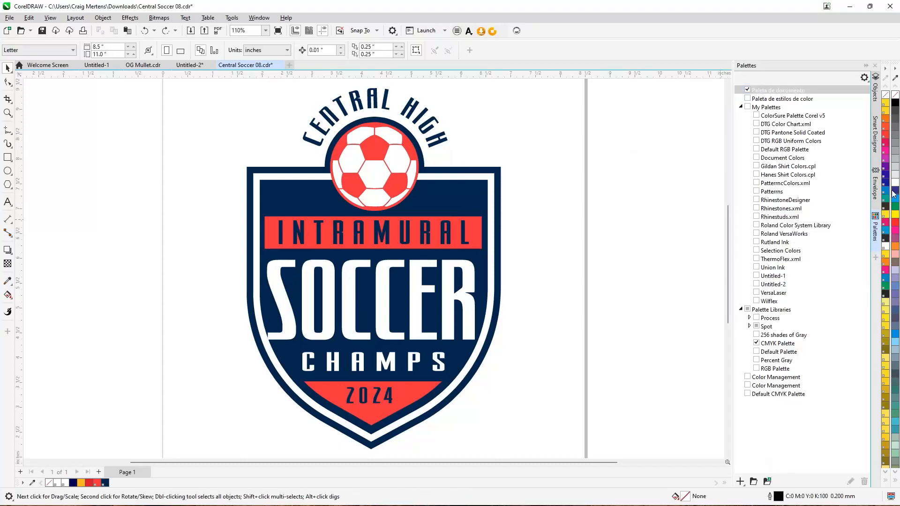
pyautogui.click(896, 483)
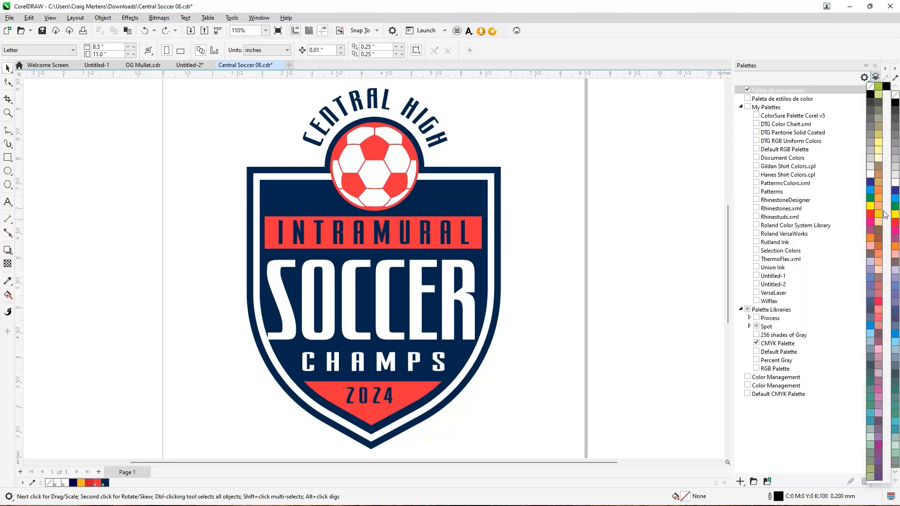
pyautogui.press('Tab')
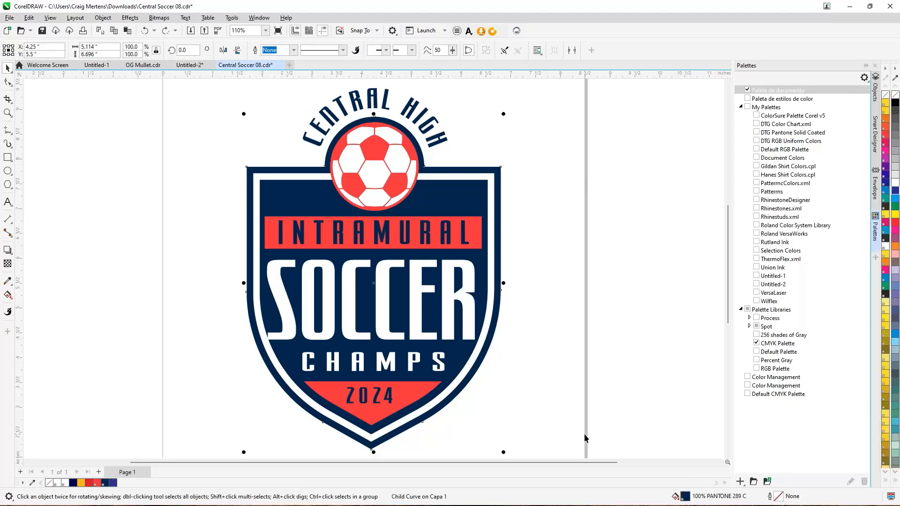
# Switch to Adobe Illustrator and open the Central Soccer 08 PDF from the Downloads folder.
pyautogui.moveTo(582, 505)
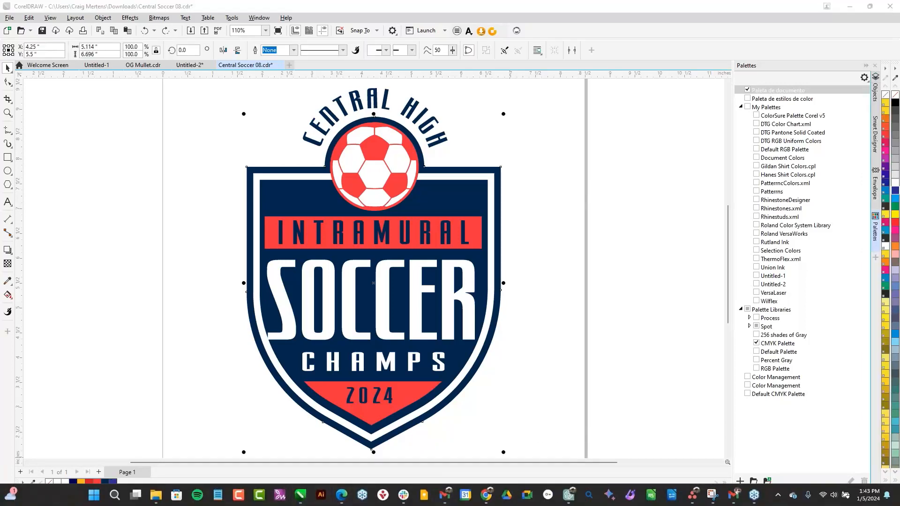
pyautogui.click(321, 495)
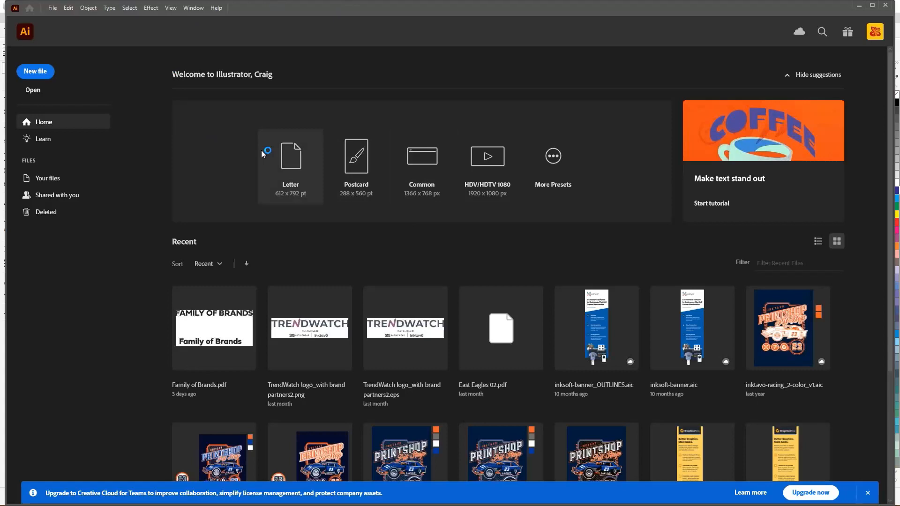
pyautogui.click(55, 12)
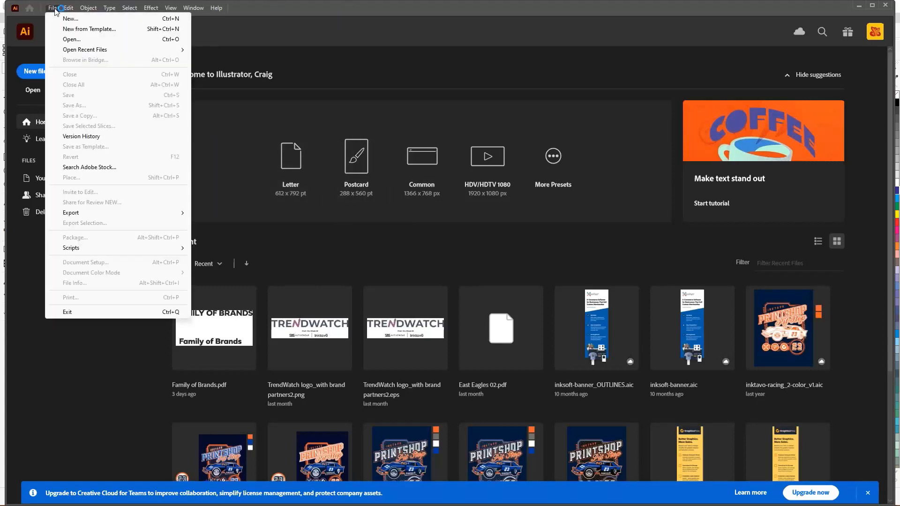
pyautogui.click(68, 40)
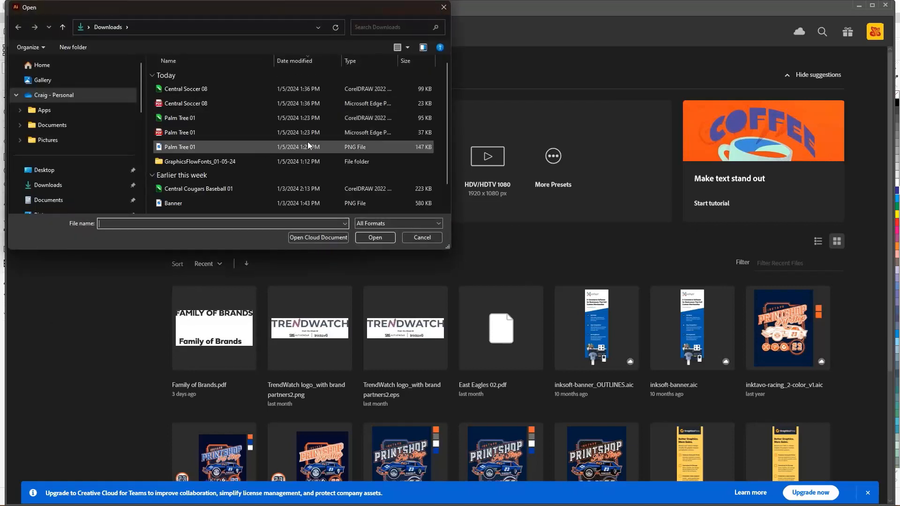
pyautogui.click(199, 104)
pyautogui.click(375, 238)
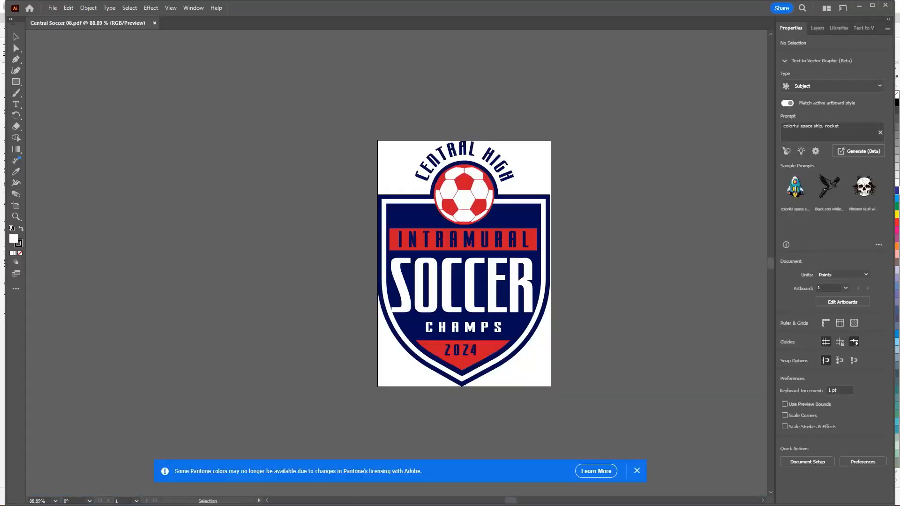
# Dismiss the notices, try moving the navy shield shape away from the logo and undo the move.
pyautogui.click(638, 471)
pyautogui.click(393, 375)
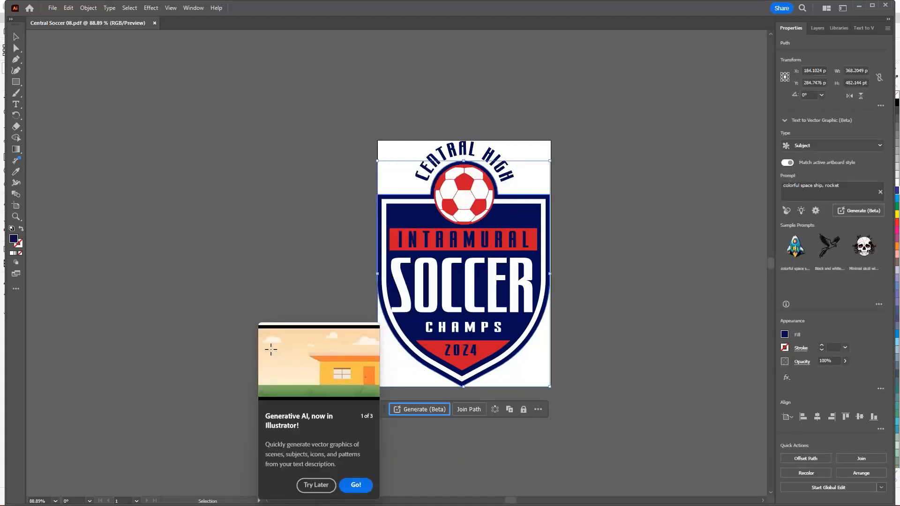
pyautogui.click(356, 484)
pyautogui.moveTo(469, 290); pyautogui.dragTo(538, 280)
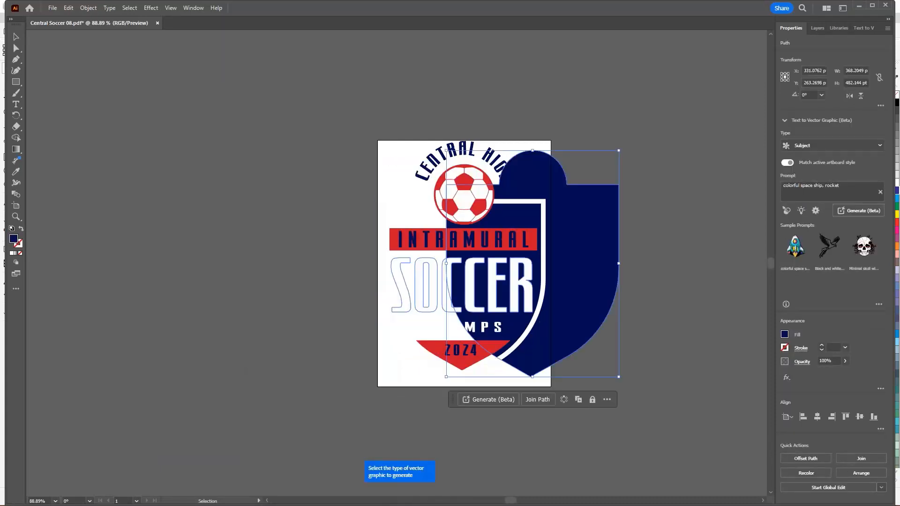
pyautogui.hotkey('ctrl', 'z')
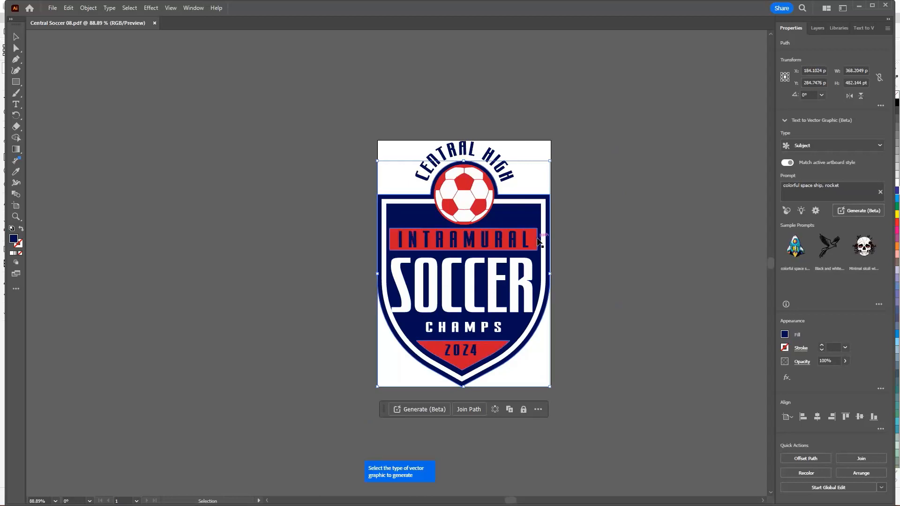
# Show the libraries and layers of the opened logo, and deselect the shield shape.
pyautogui.click(836, 28)
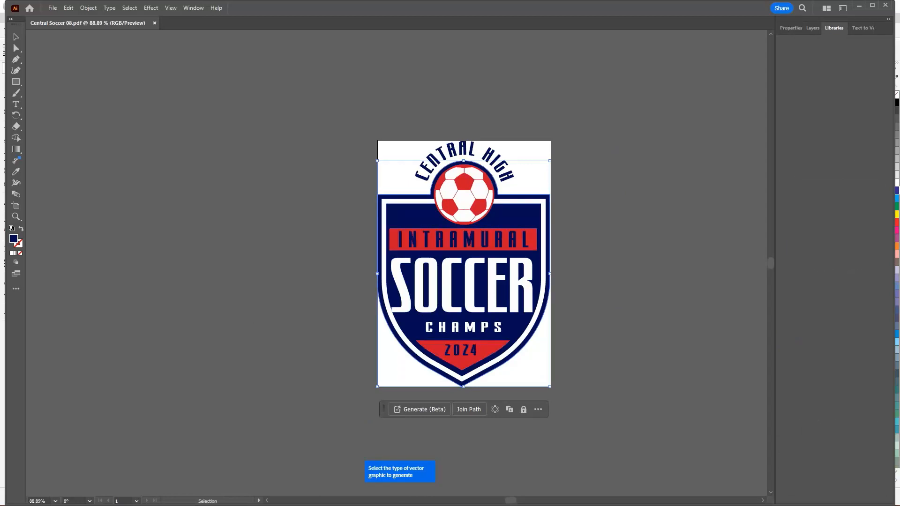
pyautogui.click(813, 28)
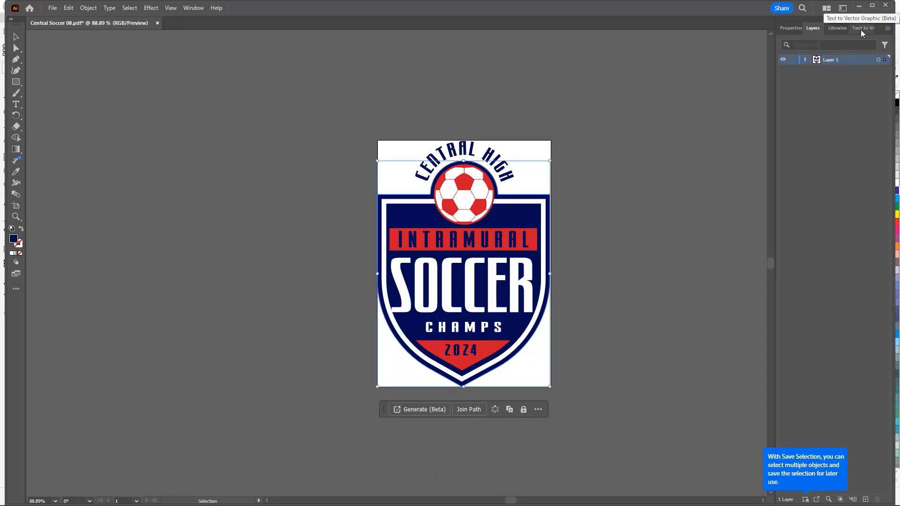
pyautogui.click(669, 167)
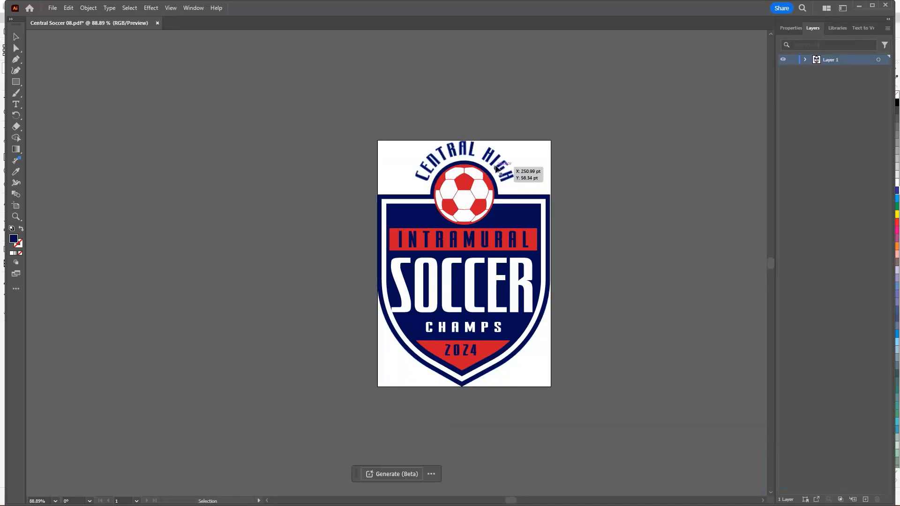
# Enlarge the arched CENTRAL HIGH lettering and reposition it around the soccer ball.
pyautogui.moveTo(496, 167)
pyautogui.mouseDown()
pyautogui.moveTo(497, 124)
pyautogui.moveTo(500, 159)
pyautogui.moveTo(518, 180)
pyautogui.moveTo(496, 172)
pyautogui.mouseUp()
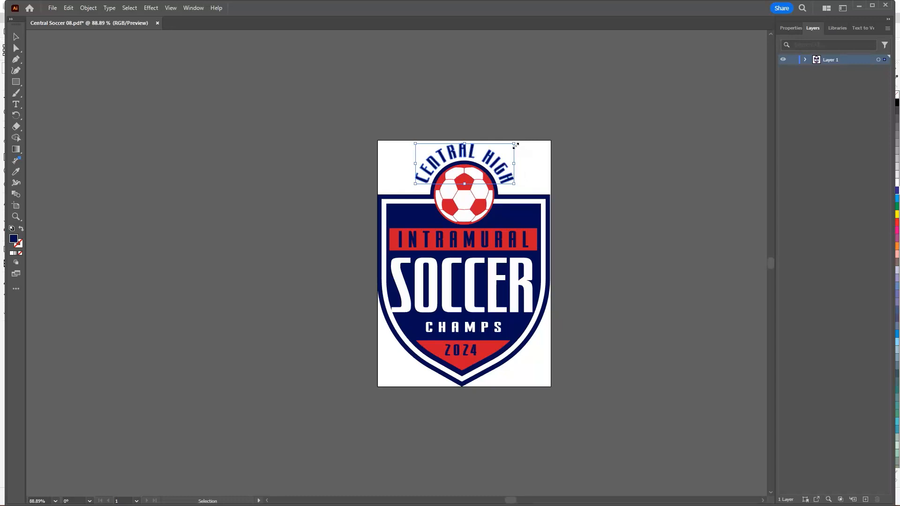
pyautogui.moveTo(514, 144); pyautogui.dragTo(537, 134)
pyautogui.moveTo(483, 150)
pyautogui.mouseDown()
pyautogui.moveTo(468, 141)
pyautogui.moveTo(472, 154)
pyautogui.moveTo(462, 149)
pyautogui.moveTo(476, 158)
pyautogui.mouseUp()
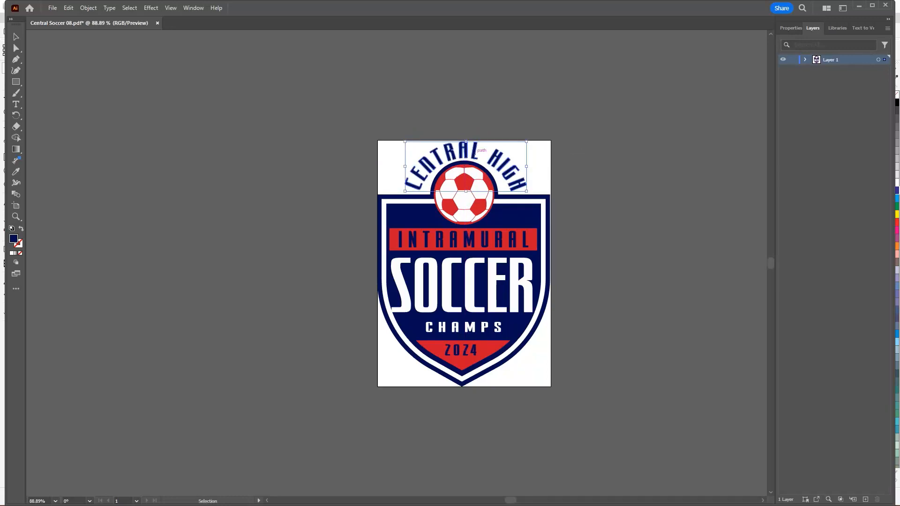
# Scale down the SOCCER lettering and shift it back toward the center of the shield.
pyautogui.click(484, 310)
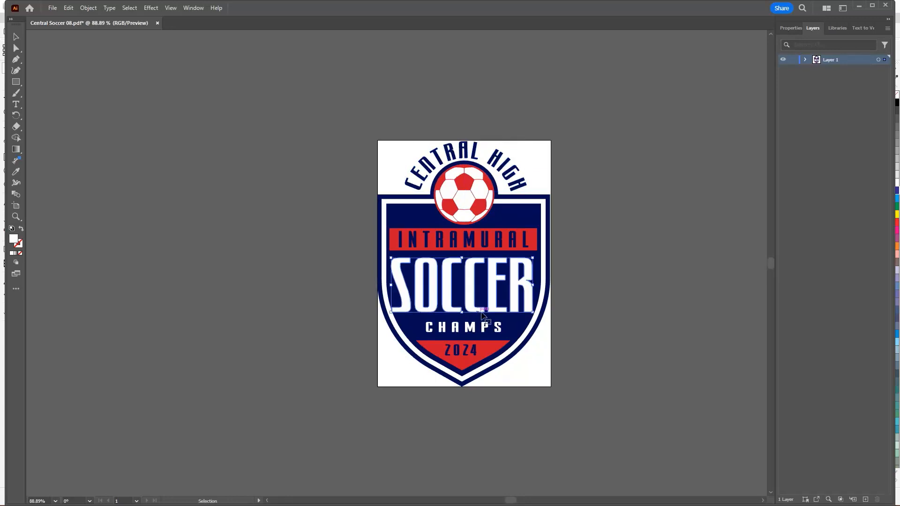
pyautogui.moveTo(533, 259); pyautogui.dragTo(504, 264)
pyautogui.moveTo(454, 281); pyautogui.dragTo(466, 279)
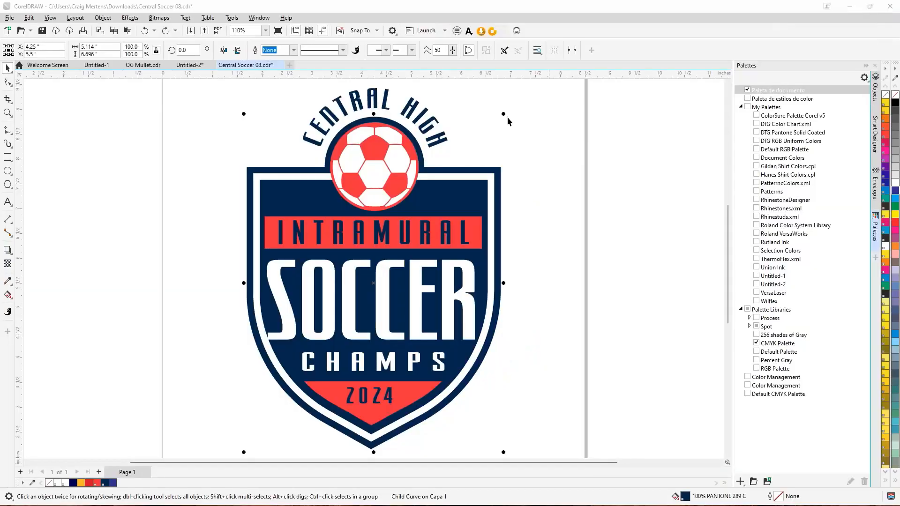
# Switch to GraphicsFlow in Chrome, leave the shield design's page and browse the Design Ideas gallery.
pyautogui.click(165, 153)
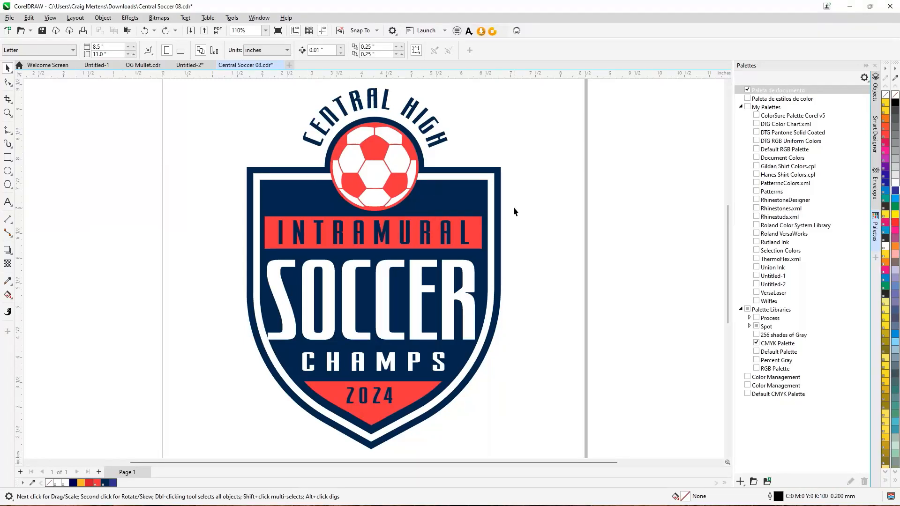
pyautogui.click(850, 8)
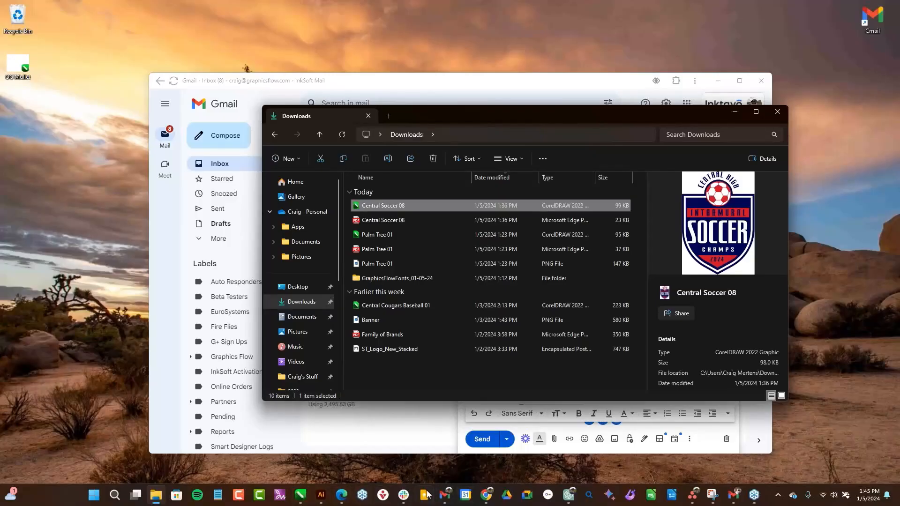
pyautogui.click(488, 495)
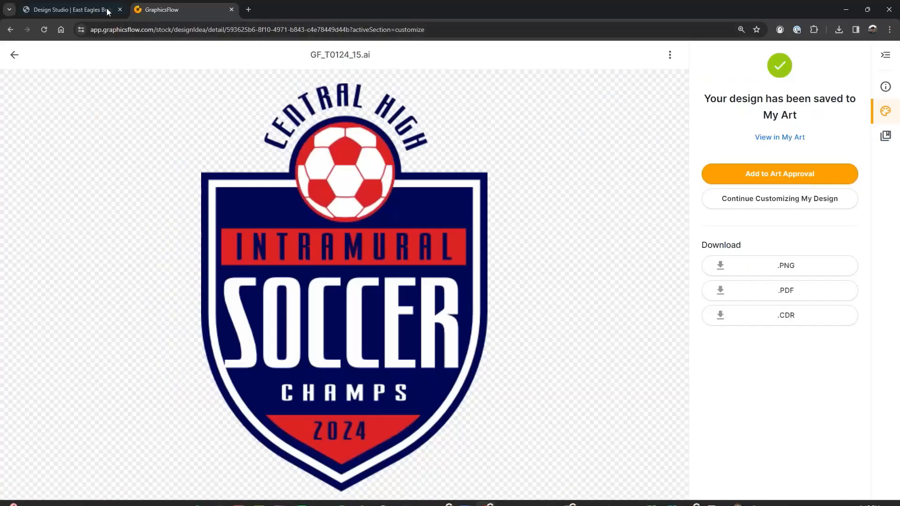
pyautogui.click(15, 56)
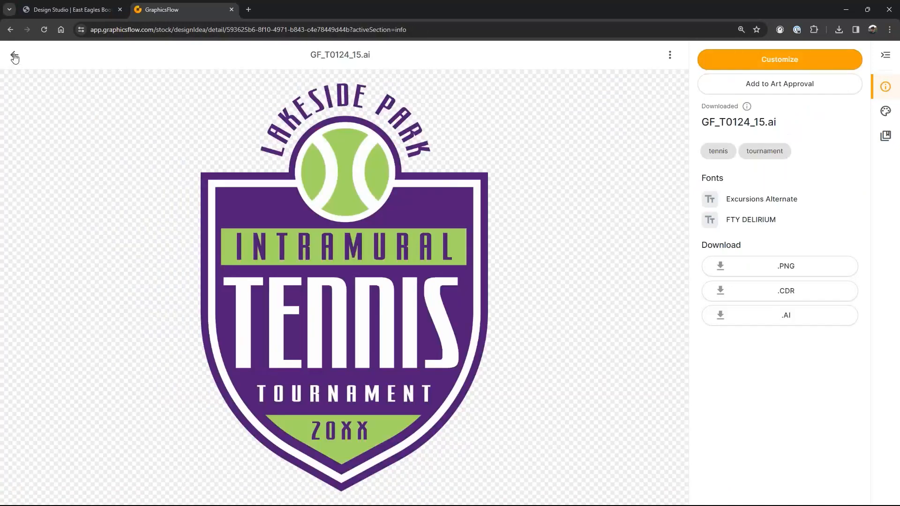
pyautogui.click(18, 59)
pyautogui.scroll(-3, 312, 233)
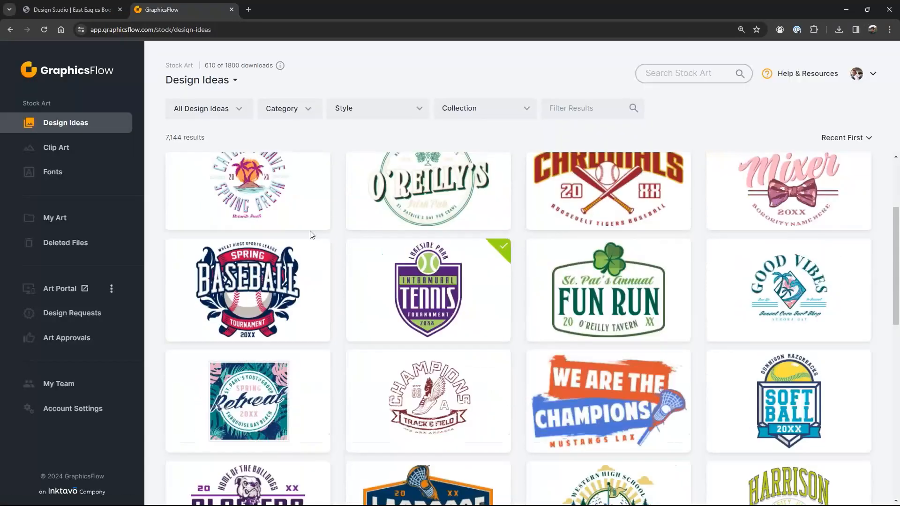
# Open the Catch a Wave Spring Break design from the Design Ideas gallery for customizing.
pyautogui.scroll(3, 281, 314)
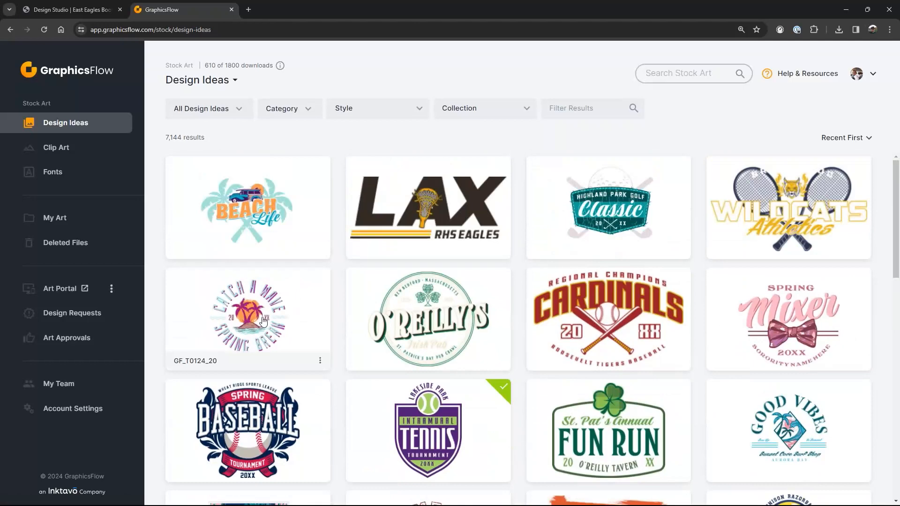
pyautogui.click(264, 322)
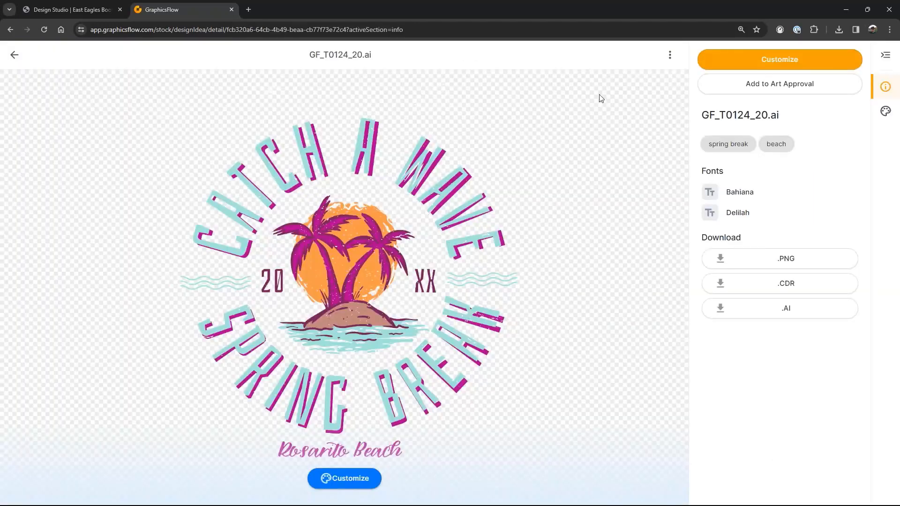
pyautogui.click(747, 66)
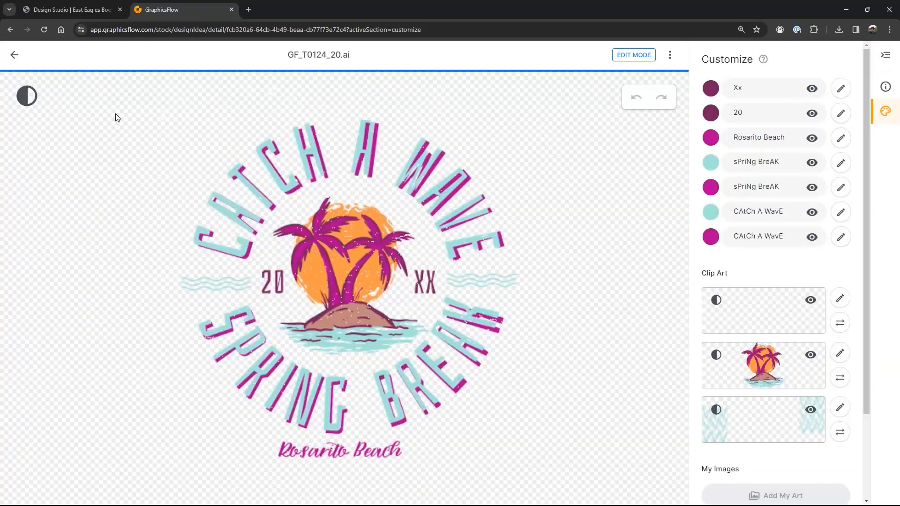
# Preview the white speckled overlay layer and the whole spring break design against a dark background.
pyautogui.click(716, 300)
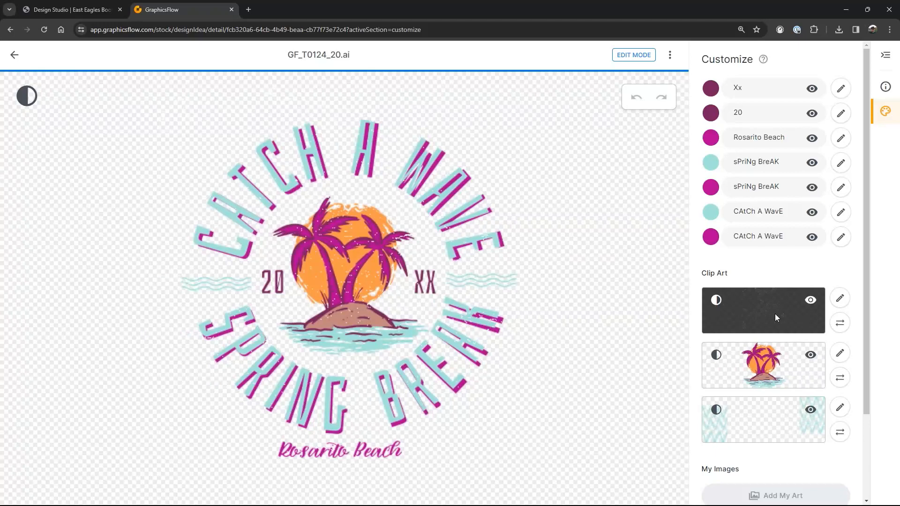
pyautogui.click(716, 302)
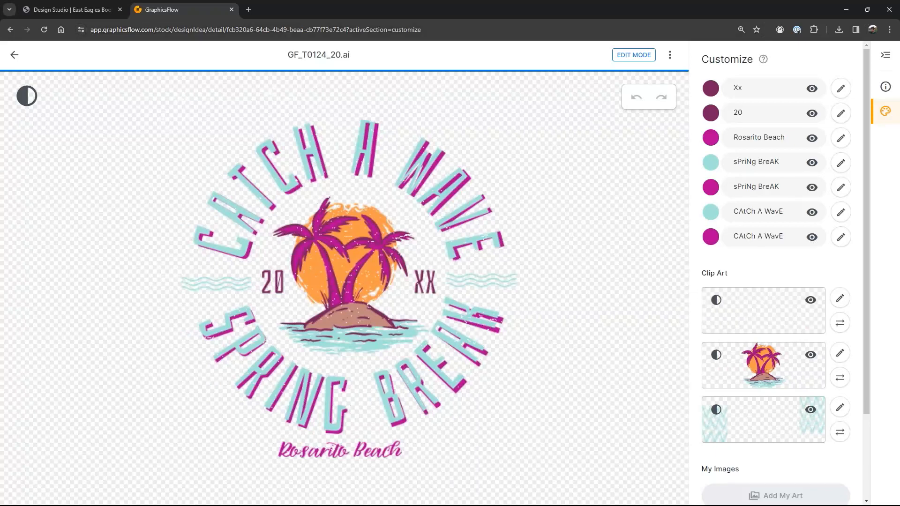
pyautogui.click(27, 97)
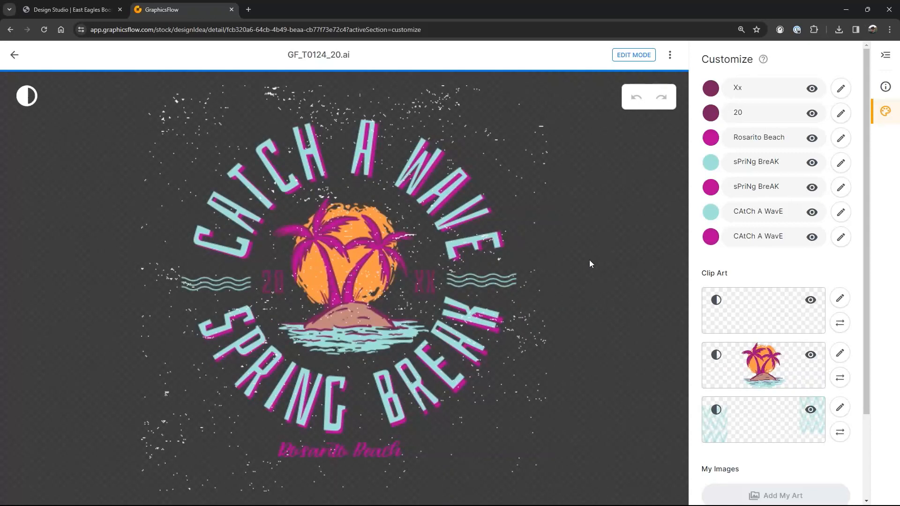
# Hide and reshow the white speckled overlay layer, and preview its thumbnail against a dark background.
pyautogui.click(811, 300)
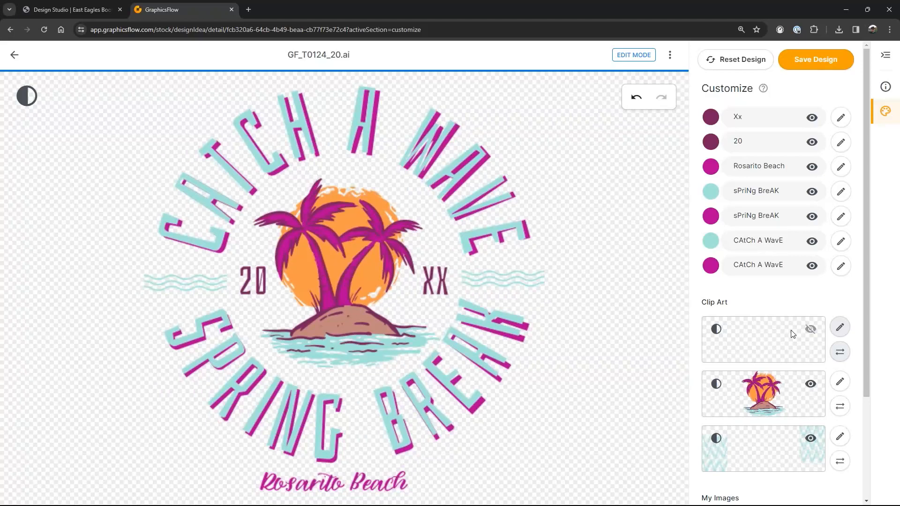
pyautogui.click(816, 60)
pyautogui.click(810, 329)
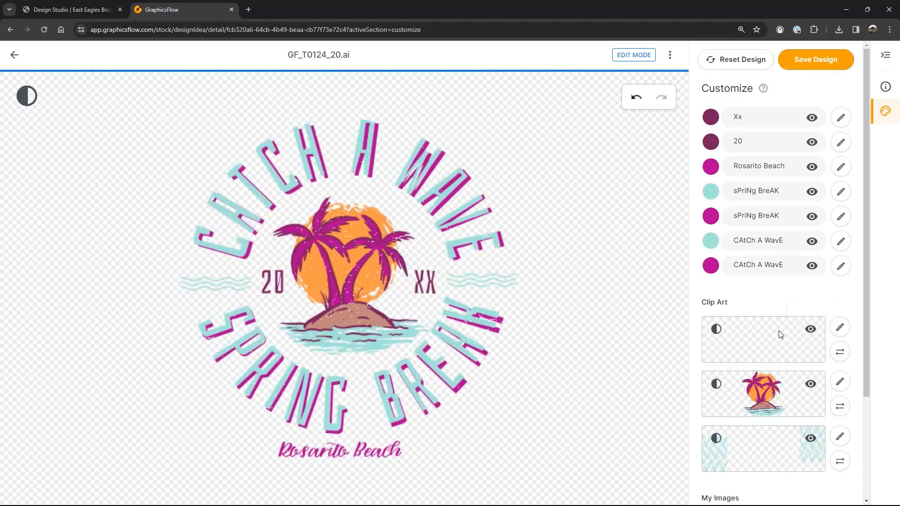
pyautogui.click(717, 331)
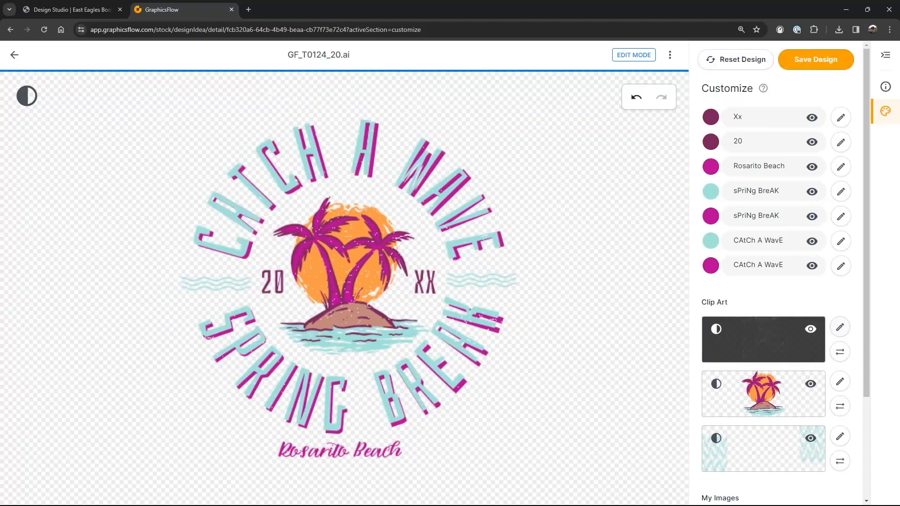
# Replace the speckled clip art layer with the first distressed texture found by searching the clip art for "overlay".
pyautogui.click(839, 327)
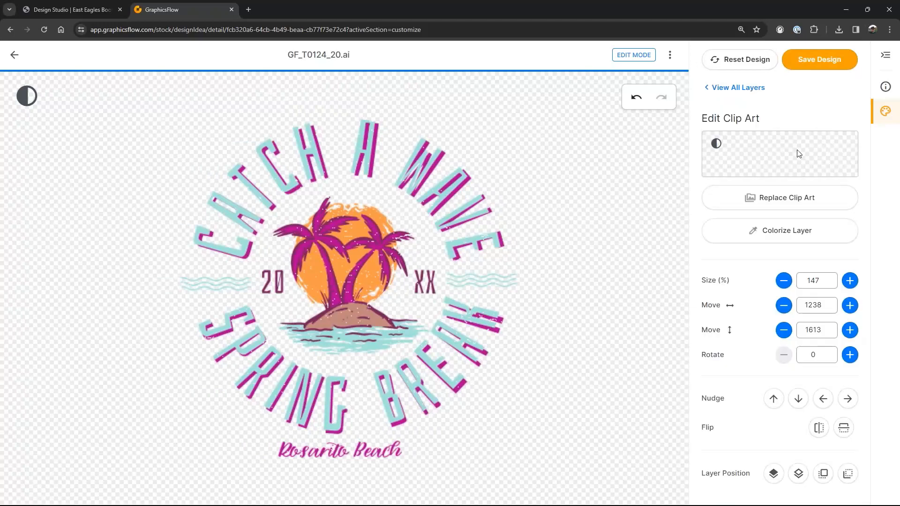
pyautogui.click(782, 197)
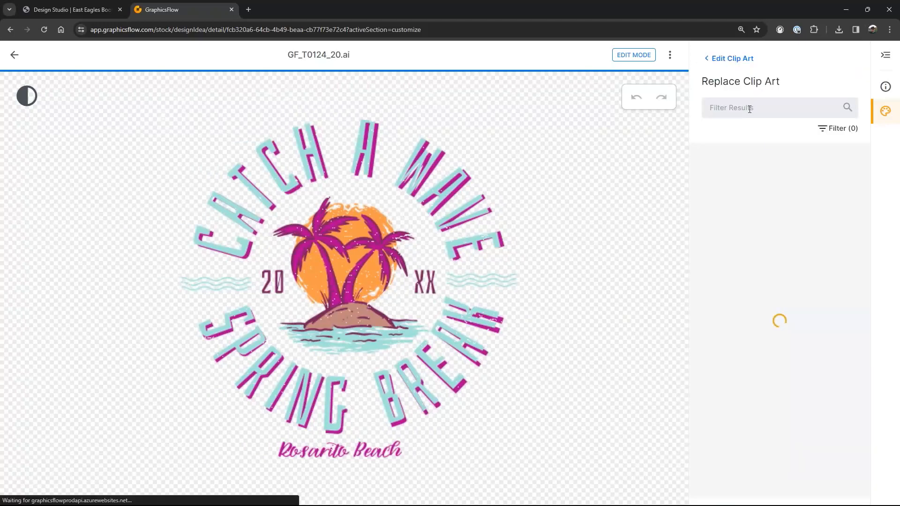
pyautogui.click(730, 109)
pyautogui.write('overlay')
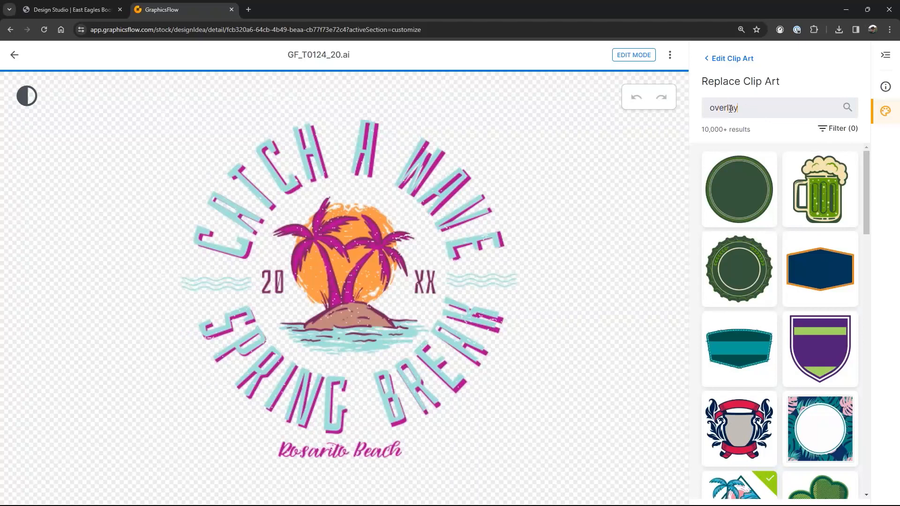
pyautogui.press('Return')
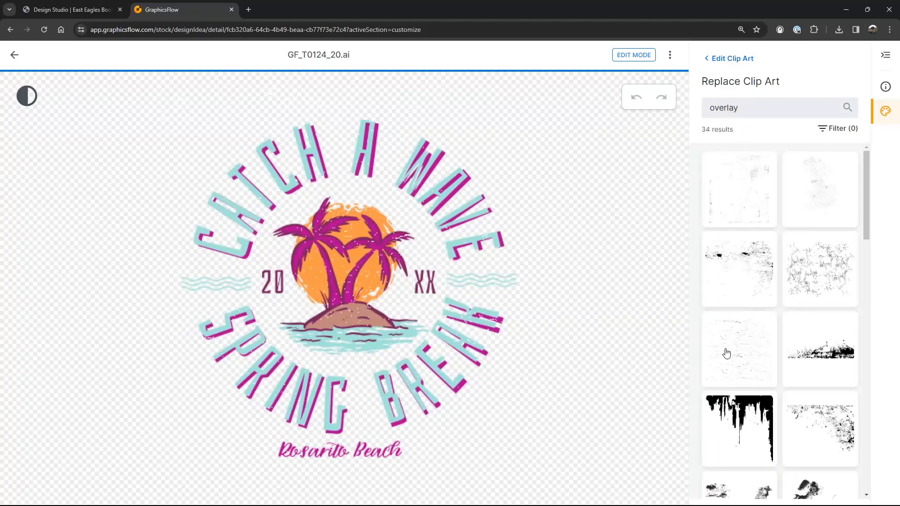
pyautogui.click(749, 196)
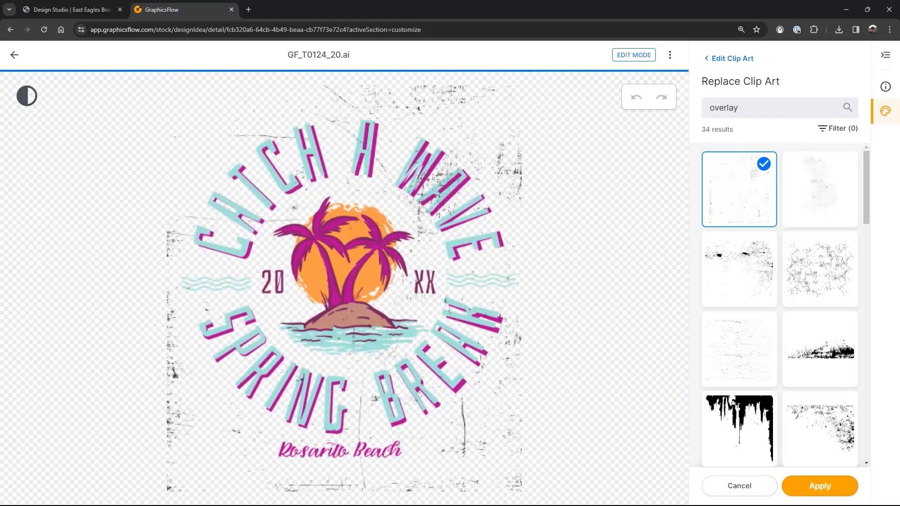
pyautogui.click(808, 486)
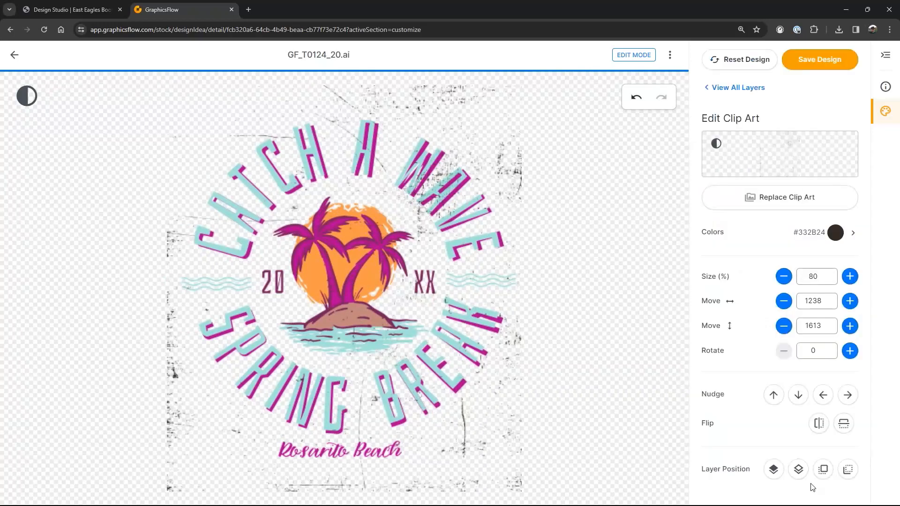
# Recolor the distressed overlay to white from the Default Color Palette and return to the list of all layers.
pyautogui.click(837, 231)
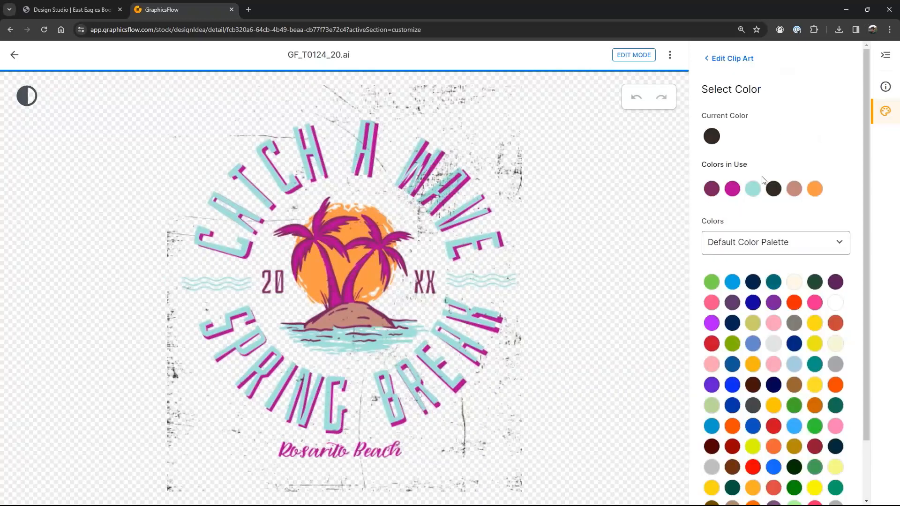
pyautogui.scroll(-2, 789, 395)
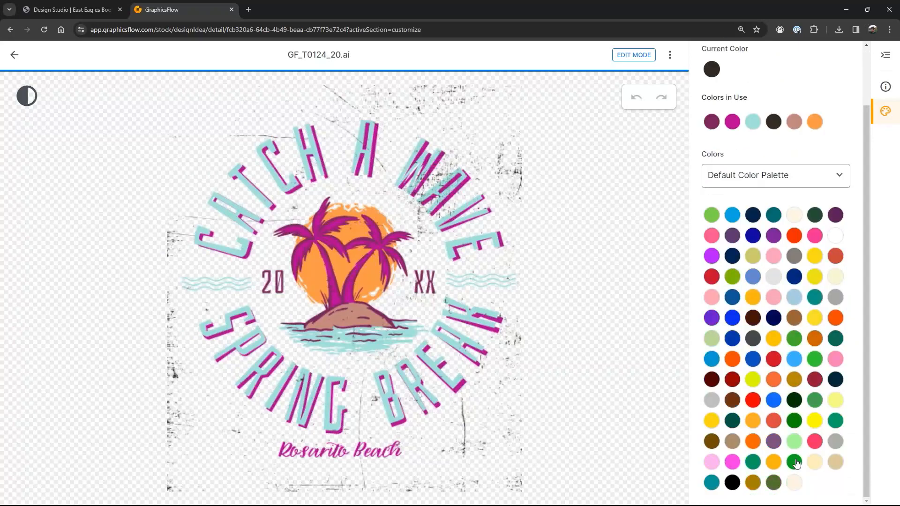
pyautogui.click(829, 239)
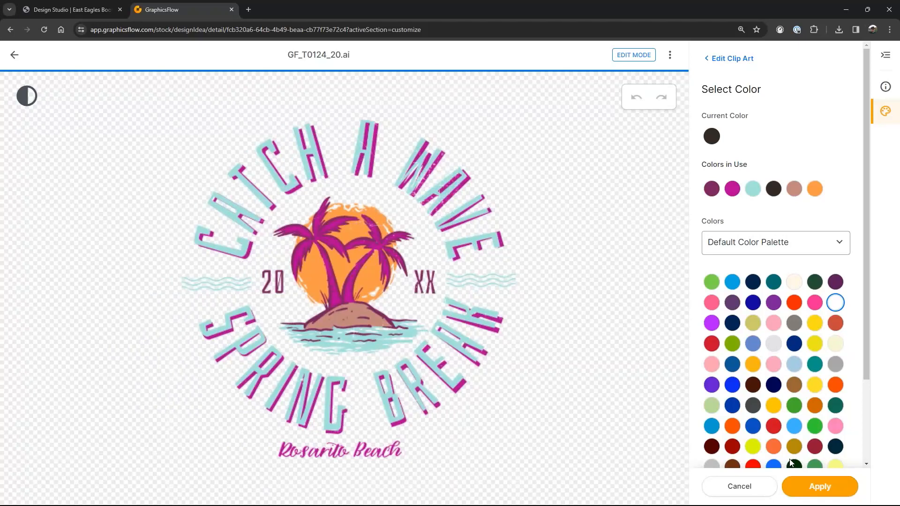
pyautogui.click(818, 487)
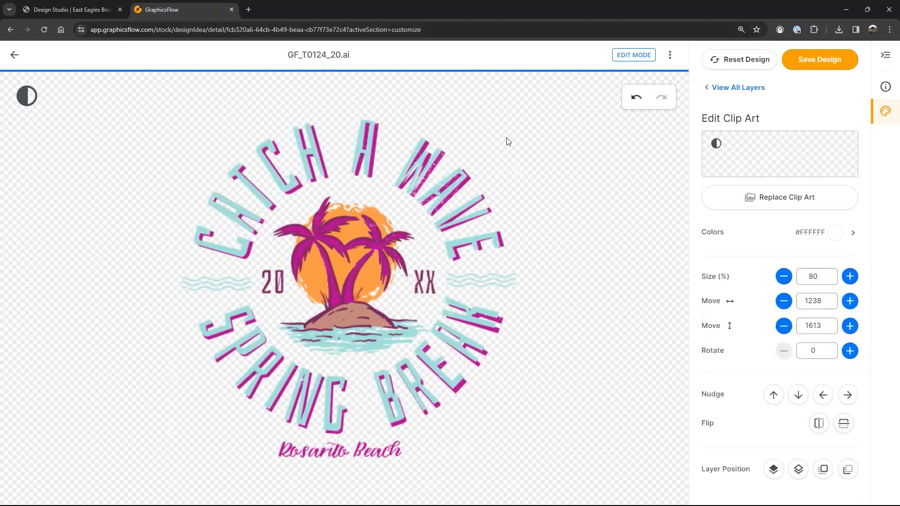
pyautogui.click(734, 90)
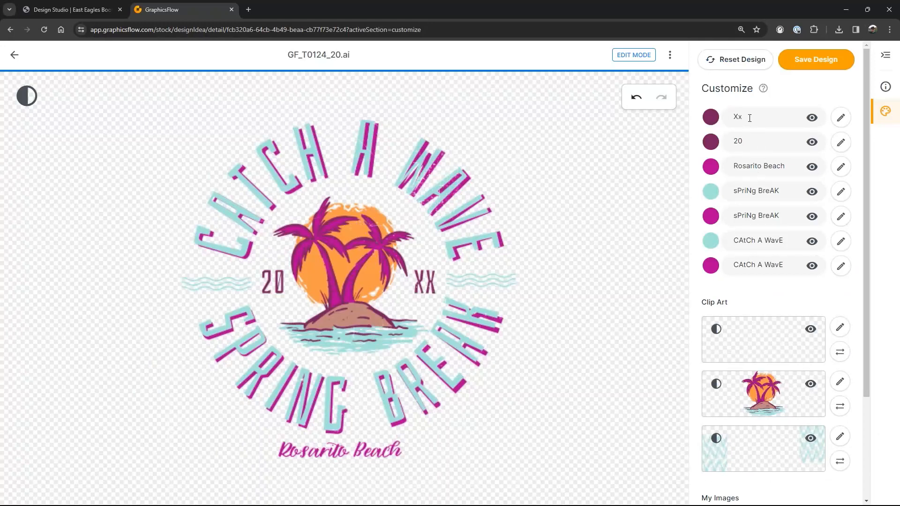
# Hide the "20" and "Xx" text layers and change the "Rosarito Beach" text to "Long Beach".
pyautogui.click(811, 142)
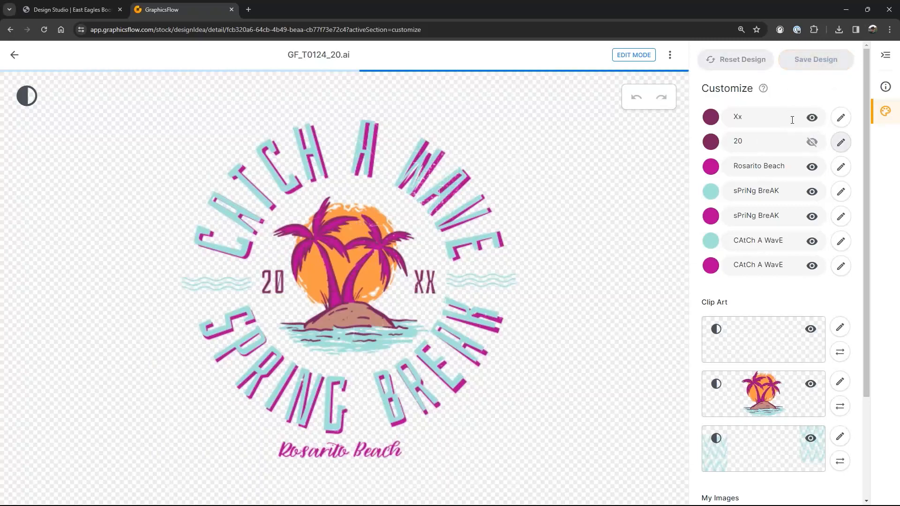
pyautogui.click(812, 120)
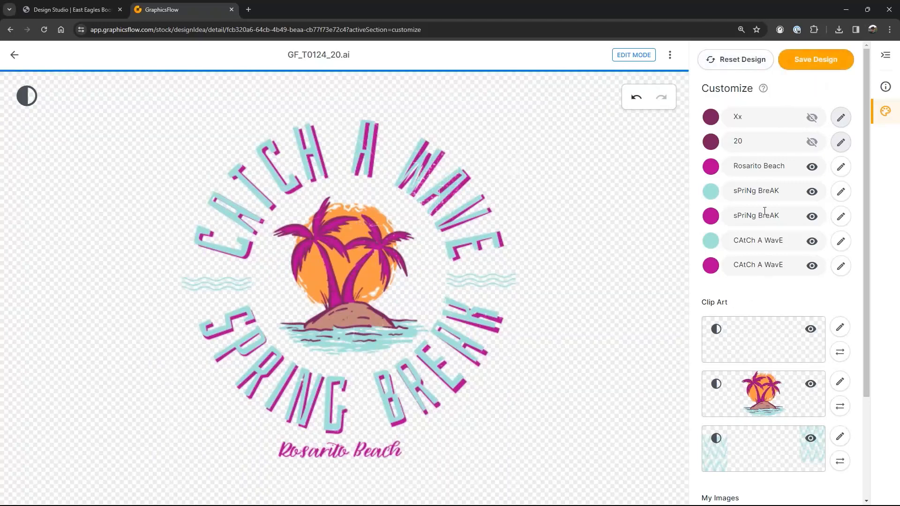
pyautogui.doubleClick(763, 173)
pyautogui.write('Long')
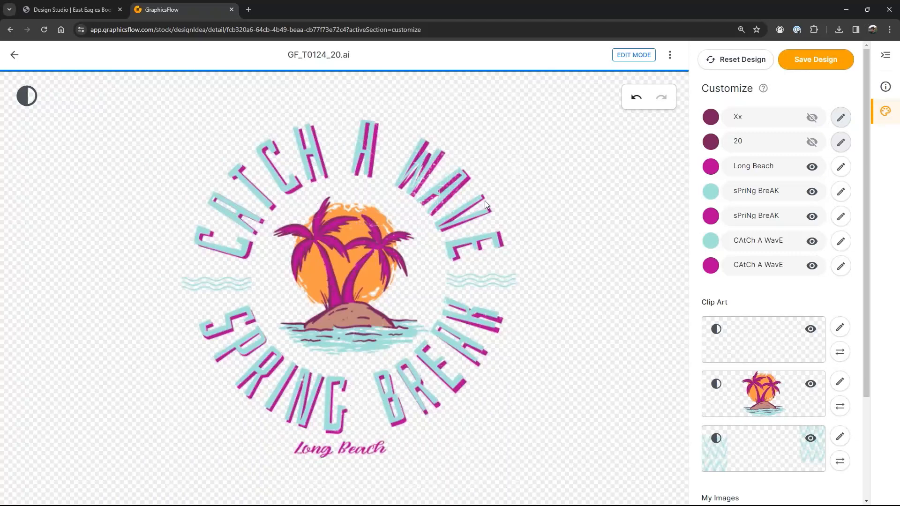
# Save the customized design to My Art as copy_GF_T0124_20 in the Custom Clipart folder.
pyautogui.click(825, 60)
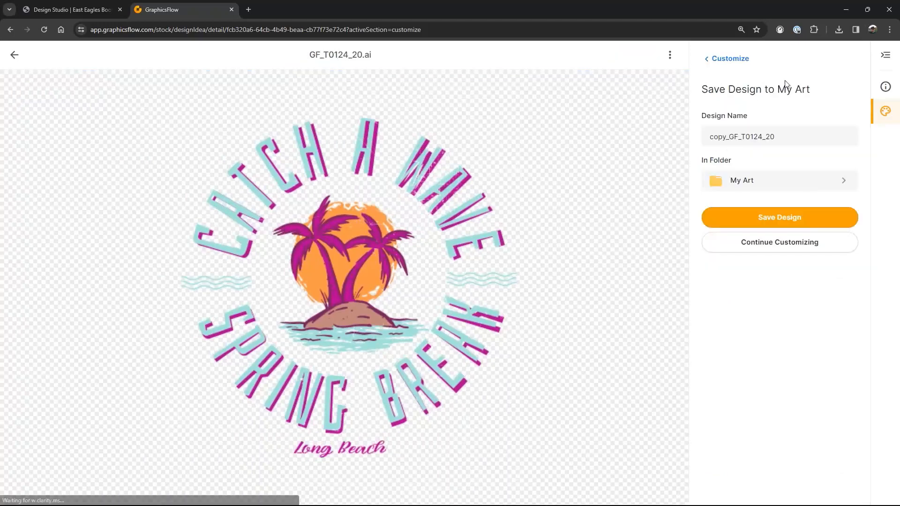
pyautogui.click(838, 184)
pyautogui.scroll(-1, 800, 261)
pyautogui.scroll(-3, 801, 262)
pyautogui.scroll(-3, 801, 263)
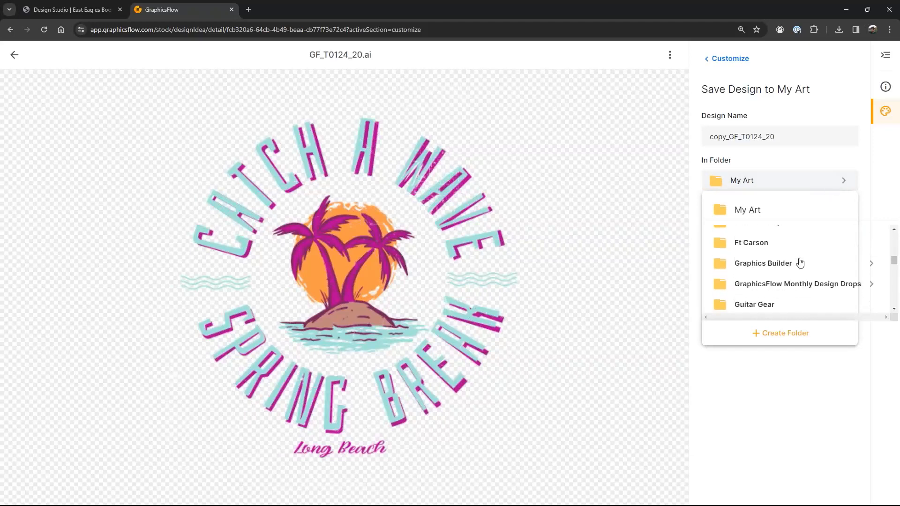
pyautogui.scroll(-2, 800, 263)
pyautogui.scroll(5, 800, 263)
pyautogui.scroll(3, 800, 262)
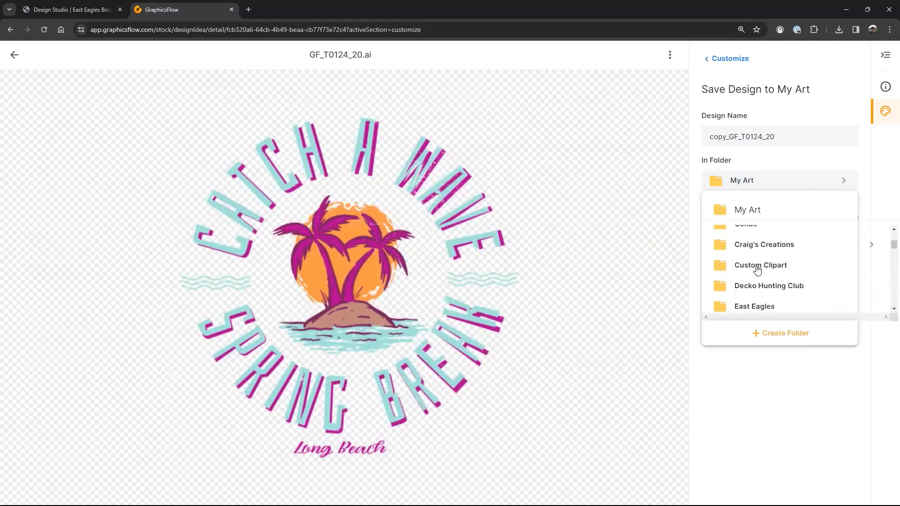
pyautogui.click(757, 268)
pyautogui.click(794, 224)
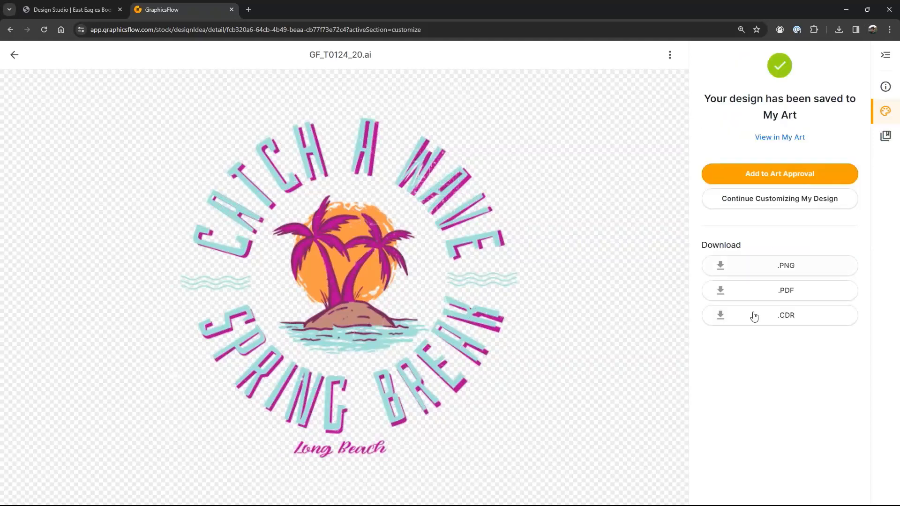
# Download the saved design as copy_GF_T0124_20.cdr and open it in CorelDRAW, accepting the permanent PANOSE font substitution and declining the text update.
pyautogui.click(792, 321)
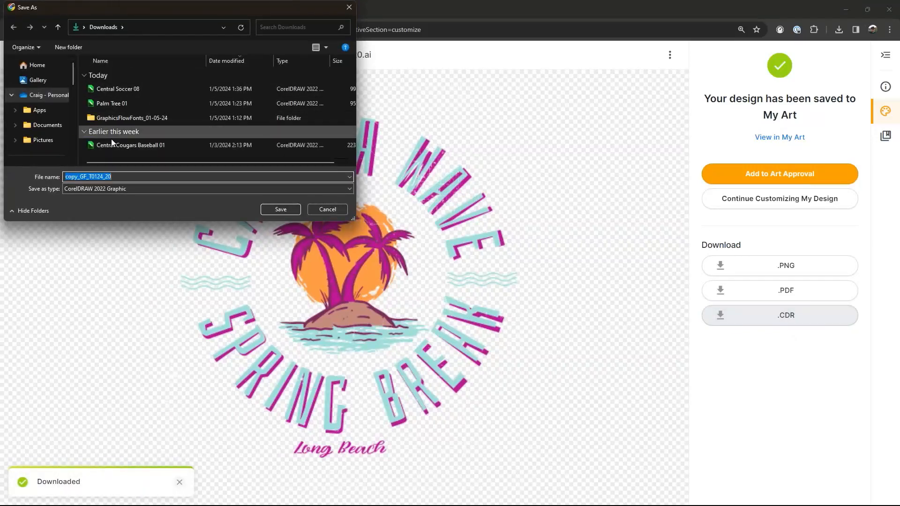
pyautogui.click(294, 210)
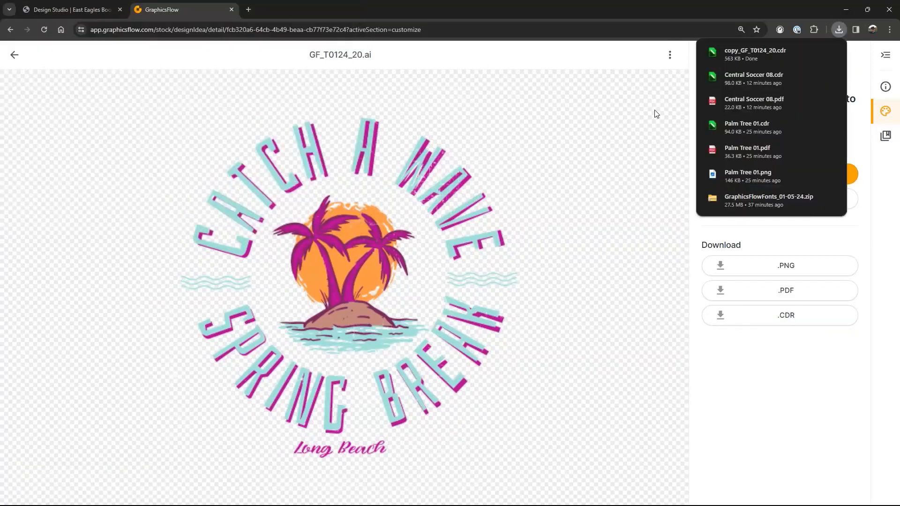
pyautogui.click(756, 53)
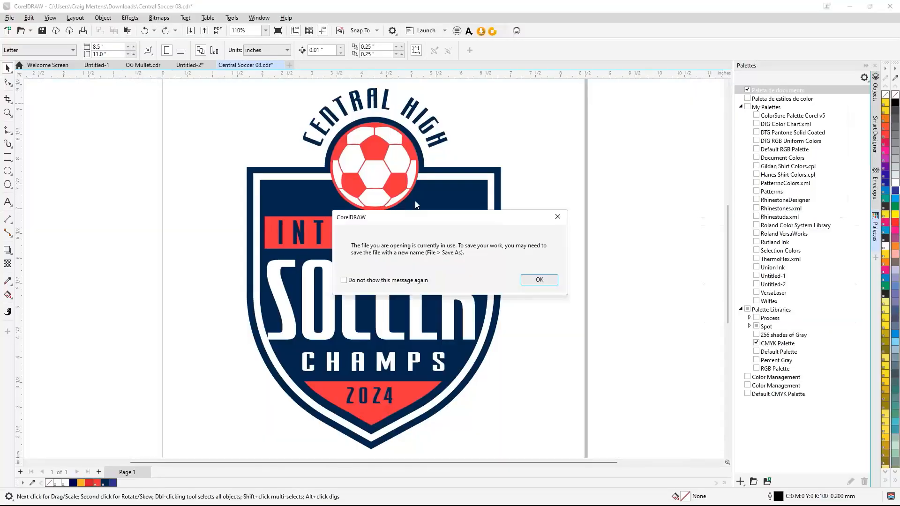
pyautogui.click(540, 278)
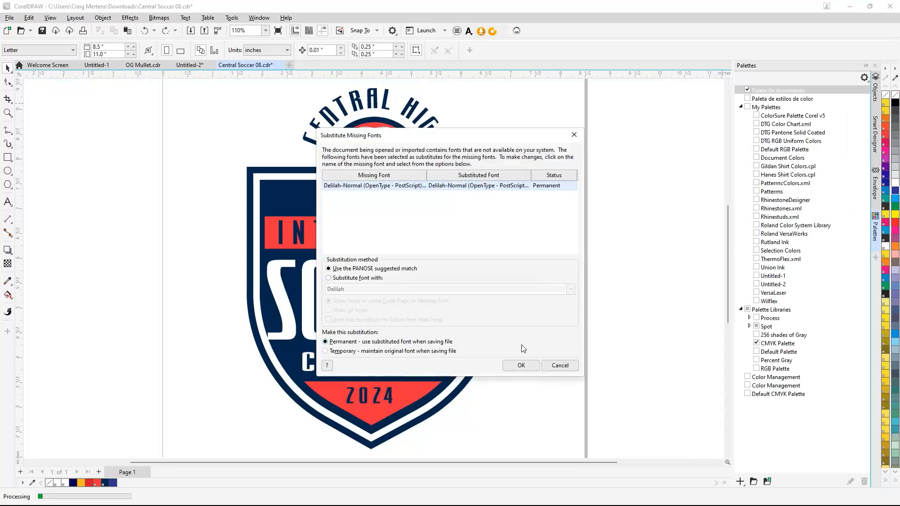
pyautogui.click(522, 365)
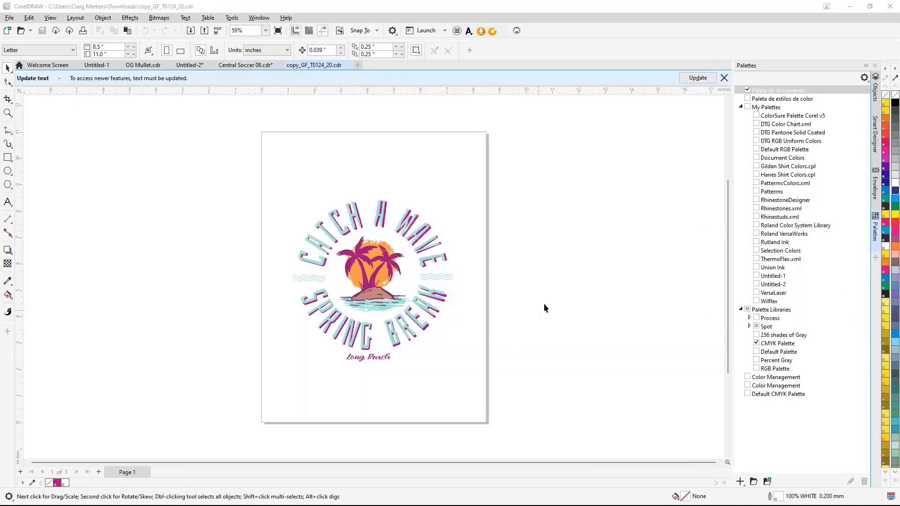
pyautogui.click(725, 78)
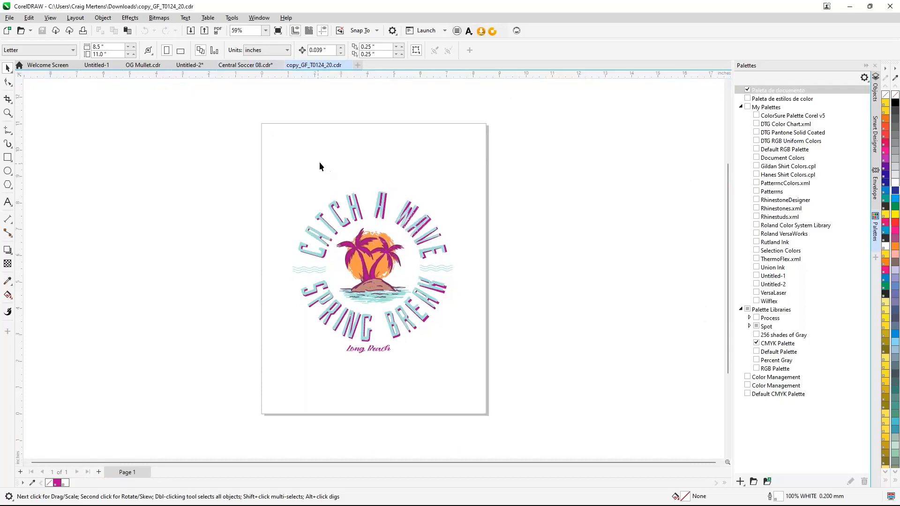
# Select the white distressed overlay and examine the design's outlines in Wireframe view.
pyautogui.click(381, 214)
pyautogui.click(49, 18)
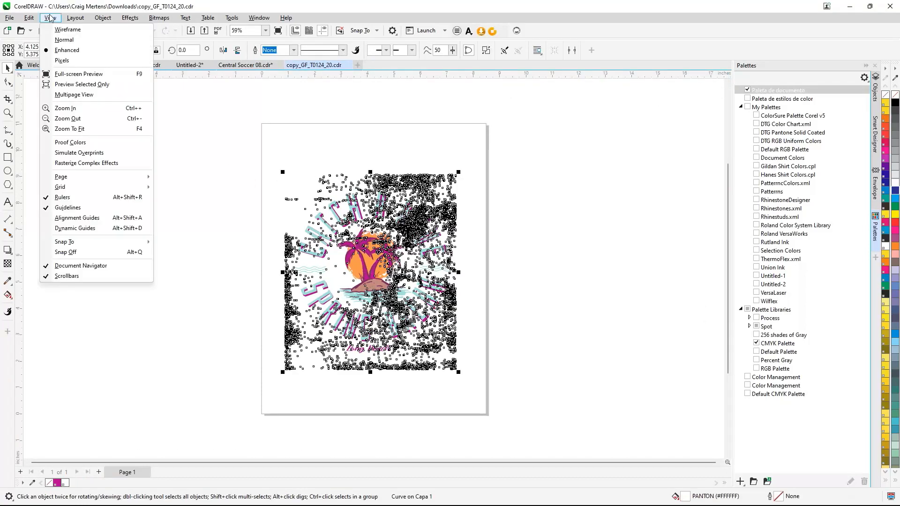
pyautogui.click(51, 18)
pyautogui.click(55, 18)
pyautogui.click(68, 29)
pyautogui.click(162, 139)
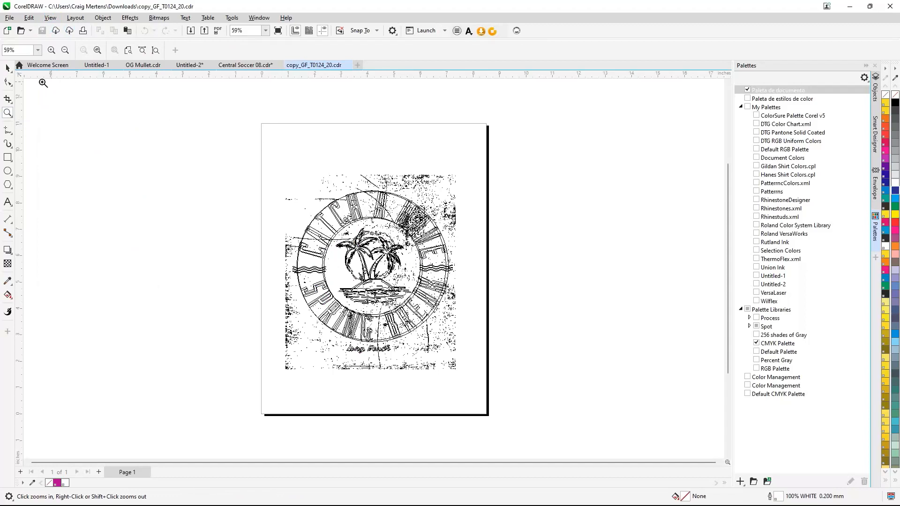
# Move the distressed overlay off the page beside the design and switch the display to Enhanced view.
pyautogui.click(422, 182)
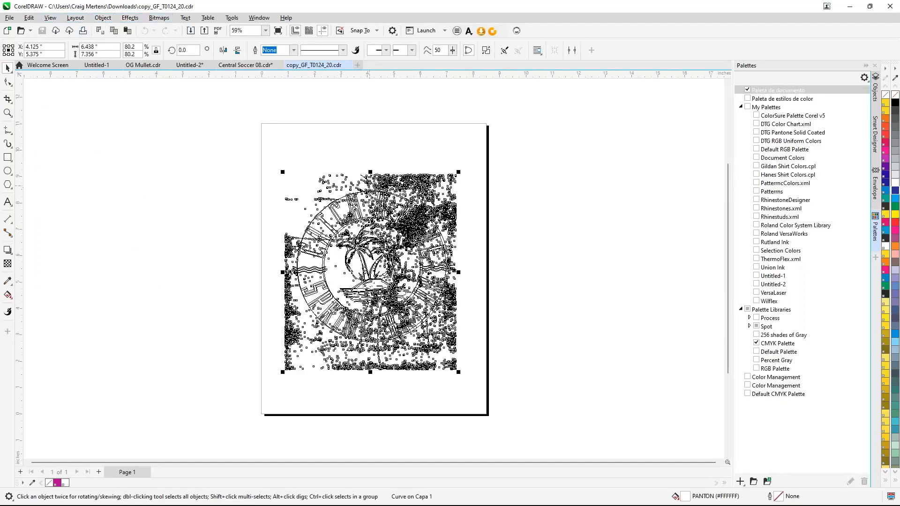
pyautogui.click(373, 190)
pyautogui.click(416, 192)
pyautogui.moveTo(417, 192); pyautogui.dragTo(651, 179)
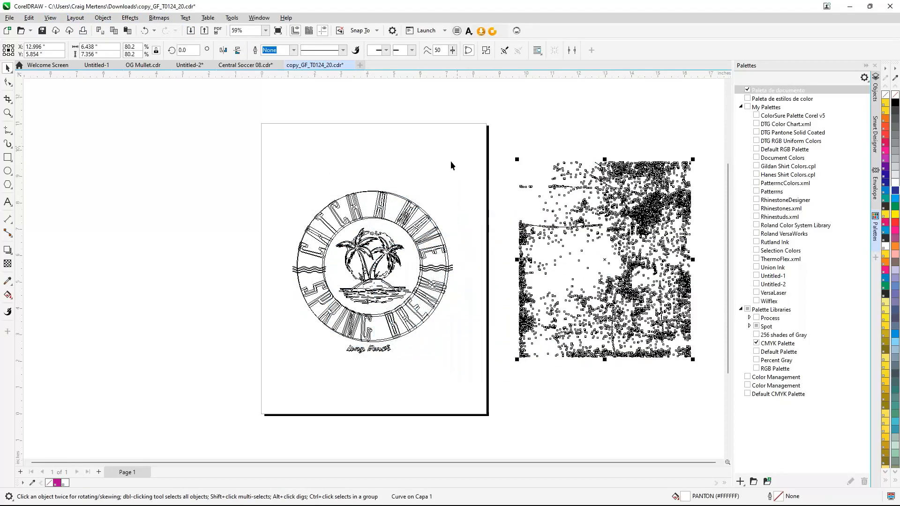
pyautogui.click(50, 17)
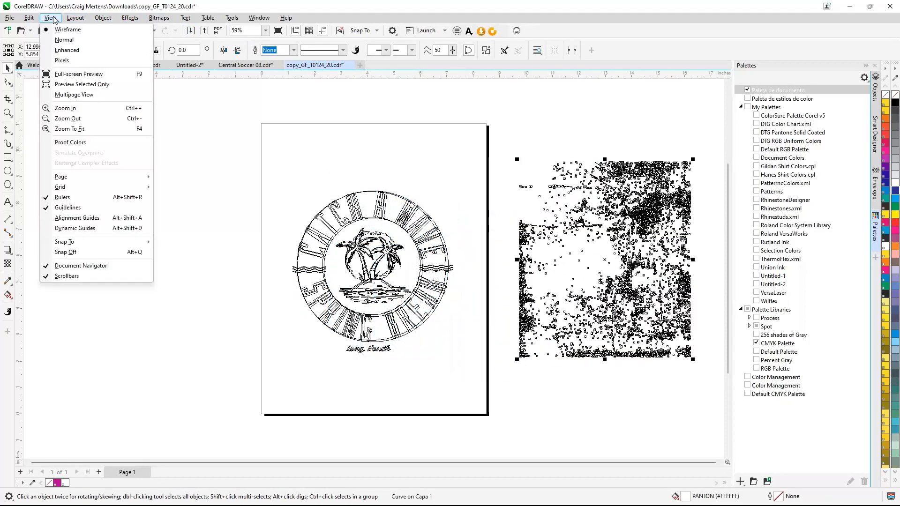
pyautogui.click(76, 50)
# Fill the overlay beside the page with PANTONE Process Blue C and change that fill to PANTONE Violet C.
pyautogui.press('Delete')
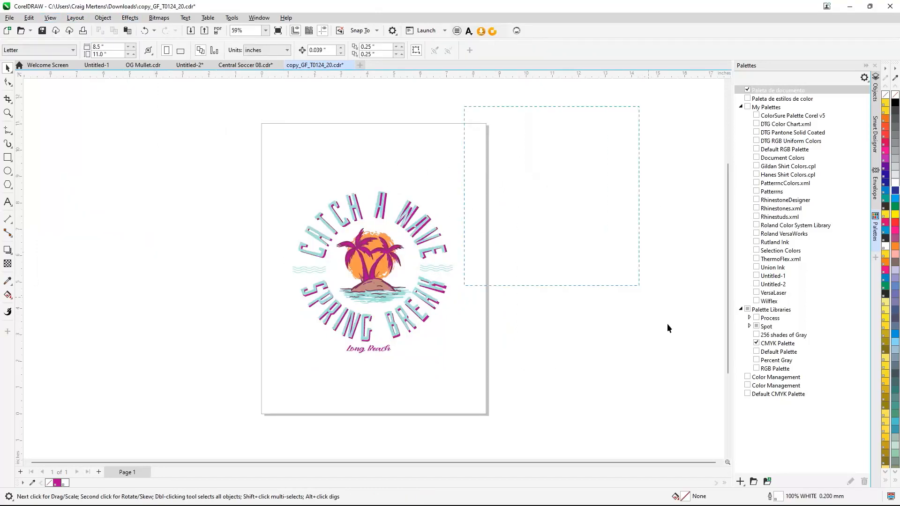
pyautogui.hscroll(2, 671, 338)
pyautogui.hotkey('ctrl', 'z')
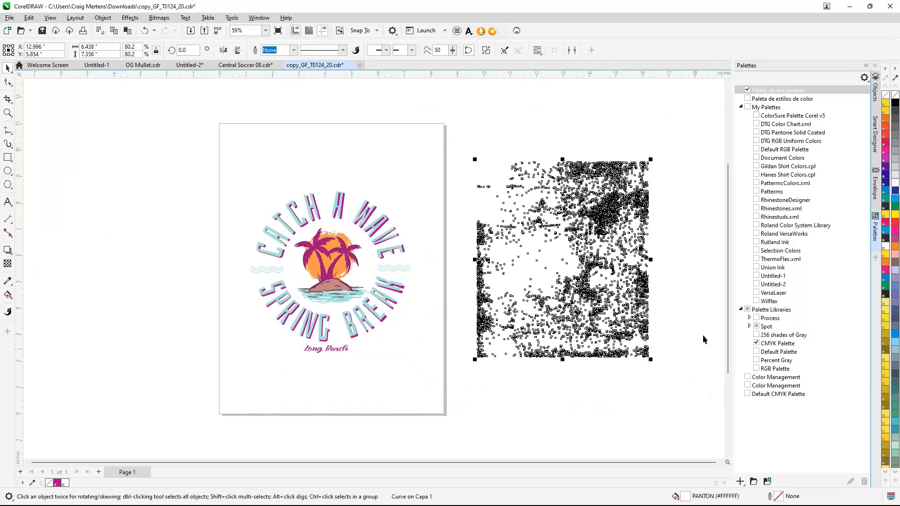
pyautogui.click(895, 193)
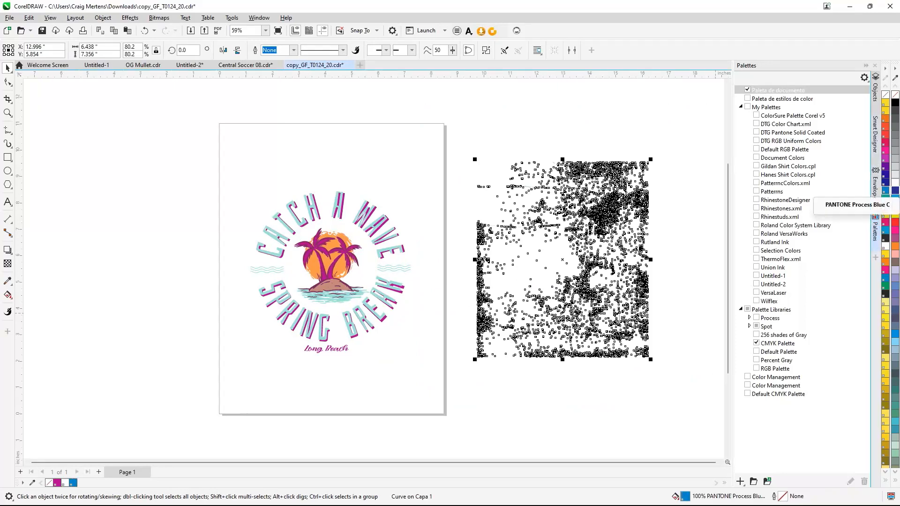
pyautogui.click(539, 116)
pyautogui.click(582, 201)
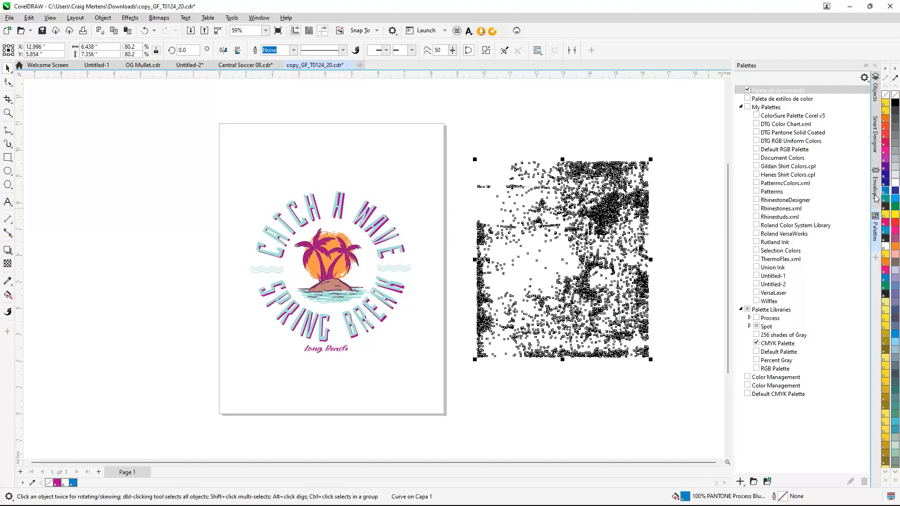
pyautogui.click(886, 170)
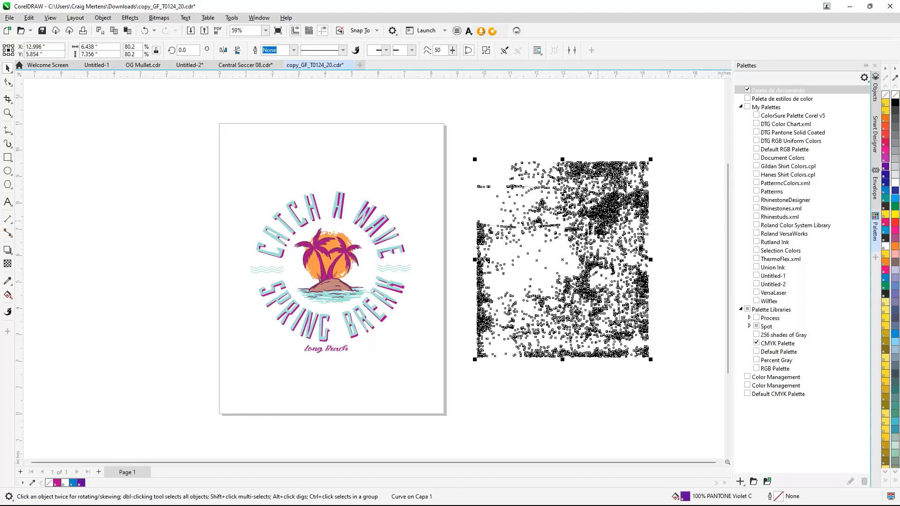
# Try placing the violet overlay in a PowerClip inside the magenta "CAtCh A WavE" text and inspect the lettering up close.
pyautogui.moveTo(604, 223); pyautogui.dragTo(368, 224)
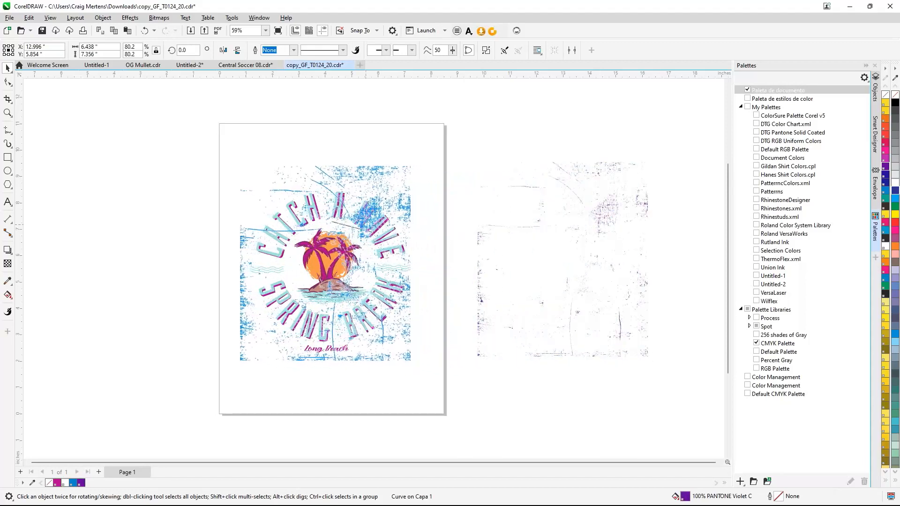
pyautogui.rightClick(367, 224)
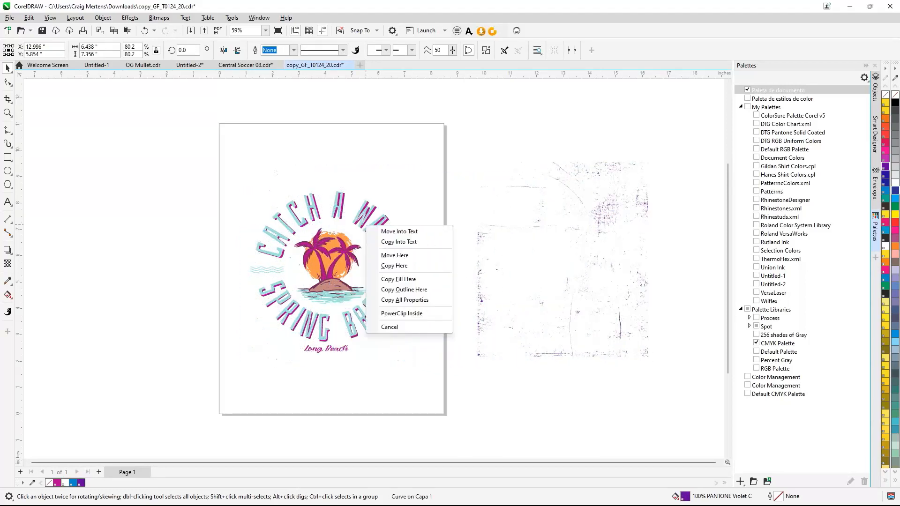
pyautogui.click(404, 314)
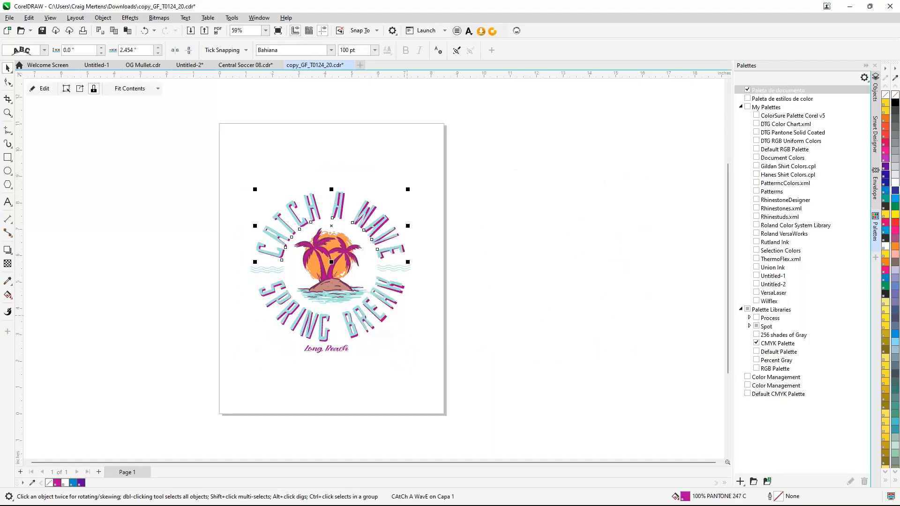
pyautogui.click(113, 206)
pyautogui.click(7, 113)
pyautogui.moveTo(338, 202); pyautogui.dragTo(394, 234)
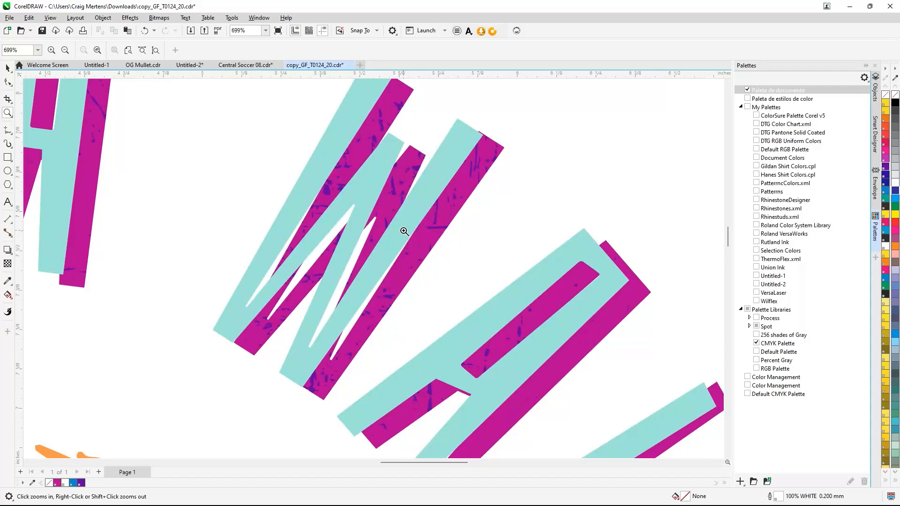
pyautogui.scroll(-3, 405, 232)
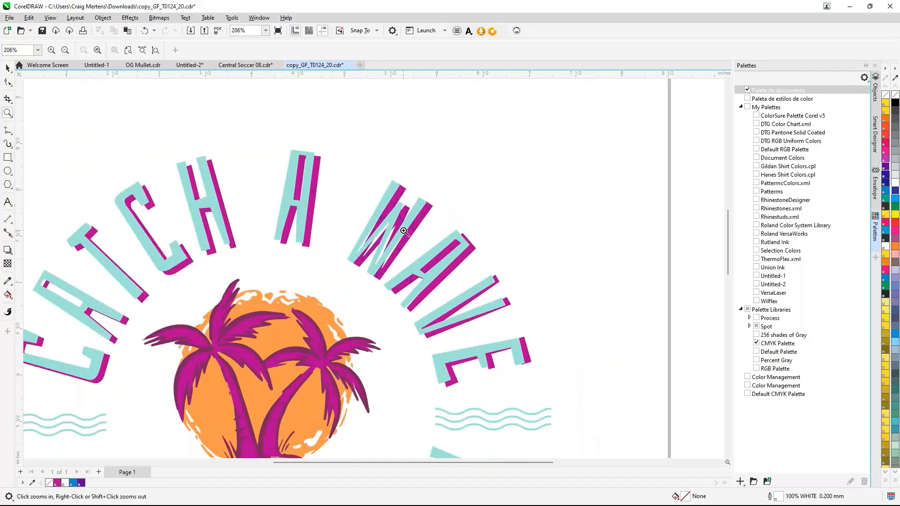
pyautogui.scroll(-4, 404, 232)
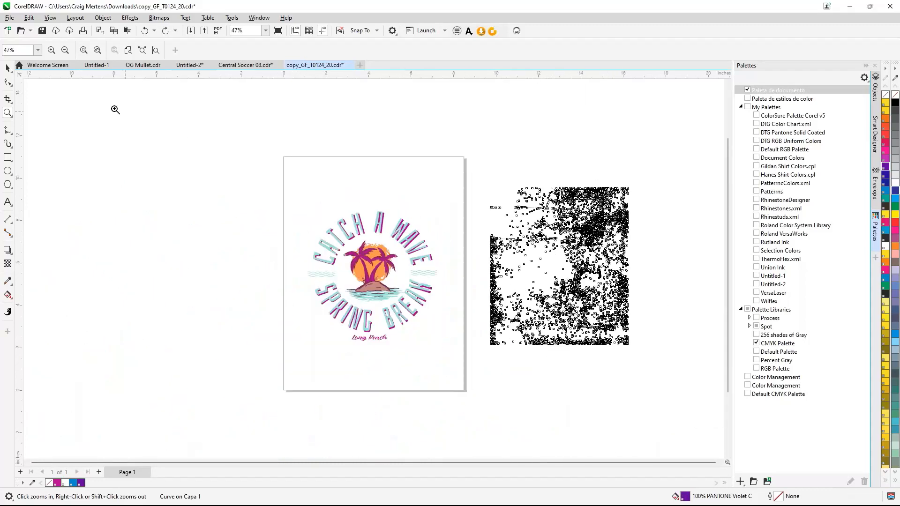
# Group all of the design's objects on the page and try placing the violet overlay in a PowerClip inside that group.
pyautogui.click(8, 68)
pyautogui.moveTo(214, 159); pyautogui.dragTo(449, 374)
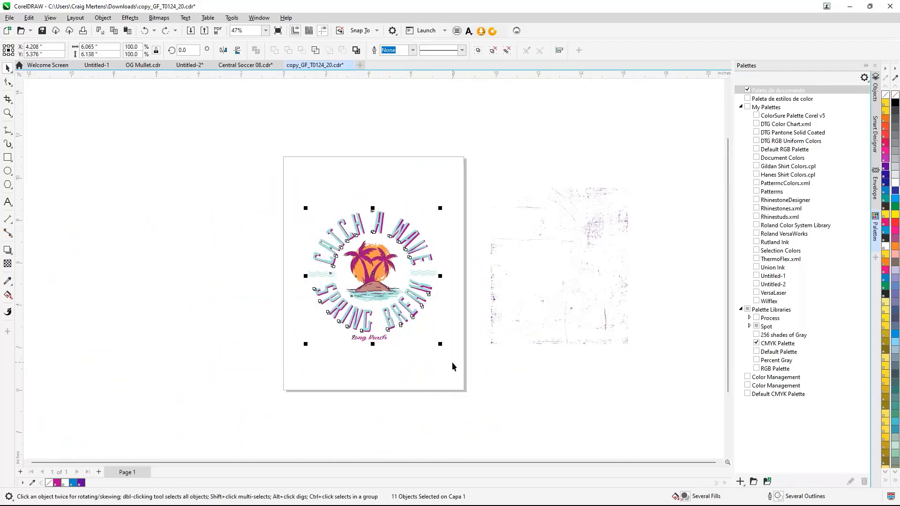
pyautogui.click(449, 361)
pyautogui.moveTo(598, 246); pyautogui.dragTo(408, 251)
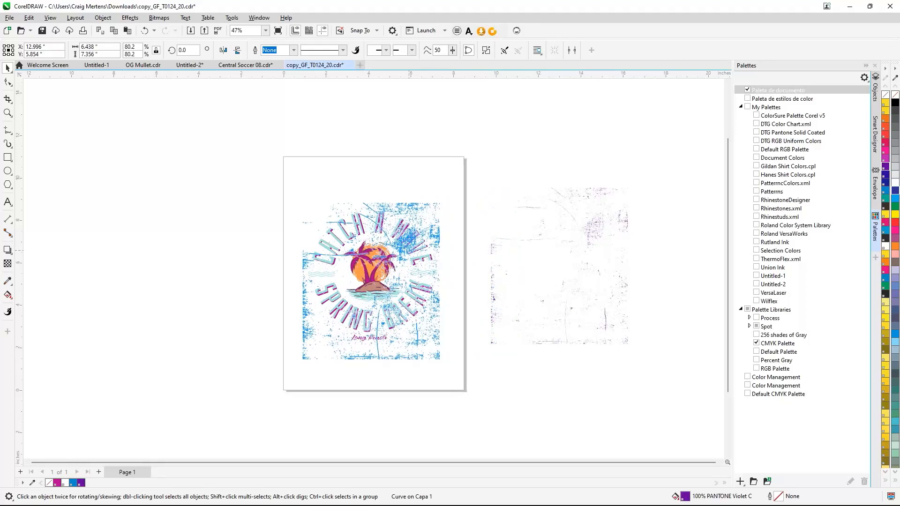
pyautogui.moveTo(408, 251); pyautogui.dragTo(417, 251)
pyautogui.click(428, 350)
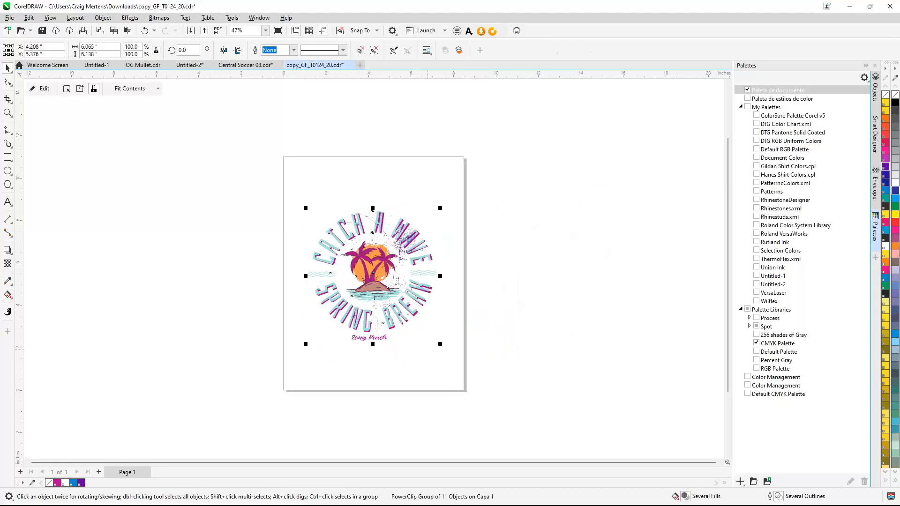
pyautogui.click(482, 254)
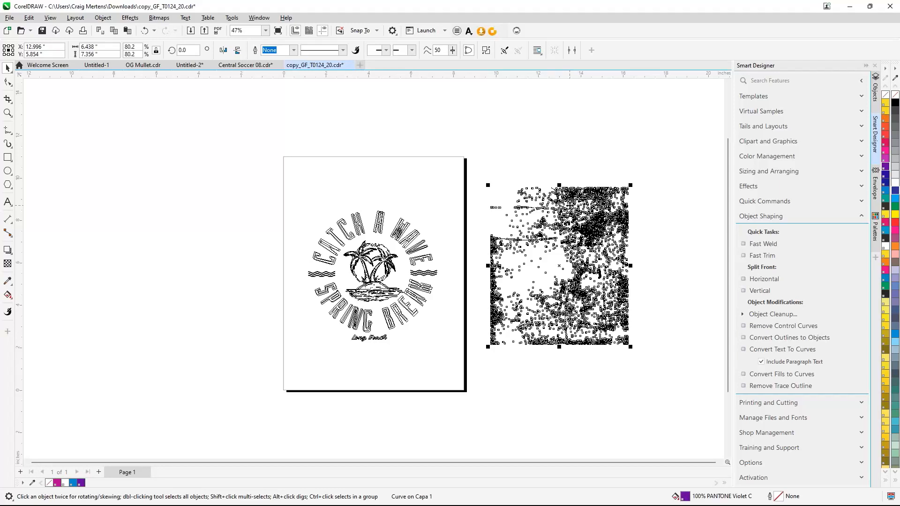
# Switch to GraphicsFlow, return to the Design Ideas library and search it for "wolf".
pyautogui.hotkey('alt', 'Tab')
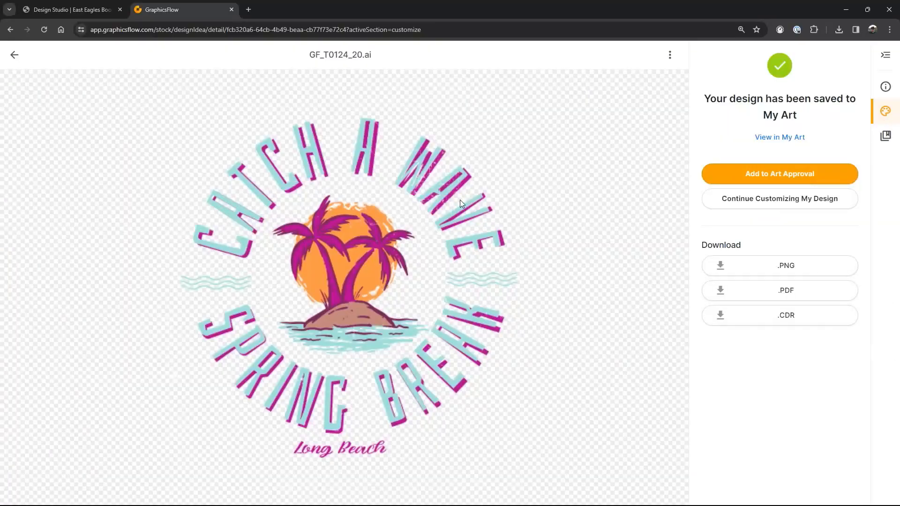
pyautogui.click(16, 56)
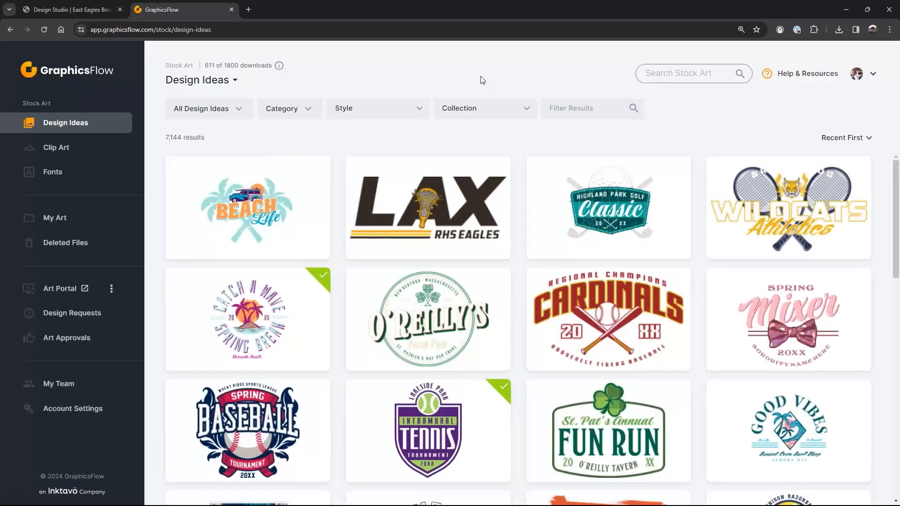
pyautogui.click(564, 111)
pyautogui.write('wolf')
pyautogui.press('Return')
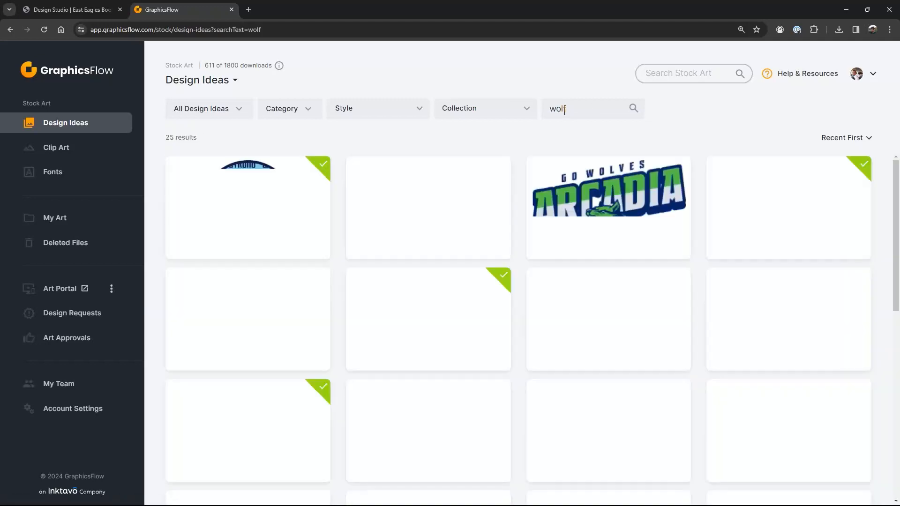
# Open the blue and yellow Creighton Wolves design Basketball_Champions_03 for customizing.
pyautogui.scroll(-5, 721, 254)
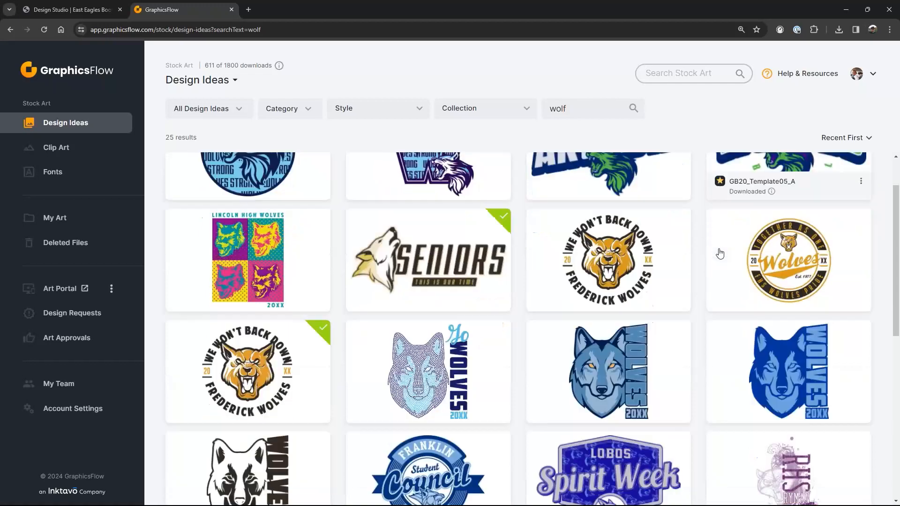
pyautogui.scroll(-3, 720, 254)
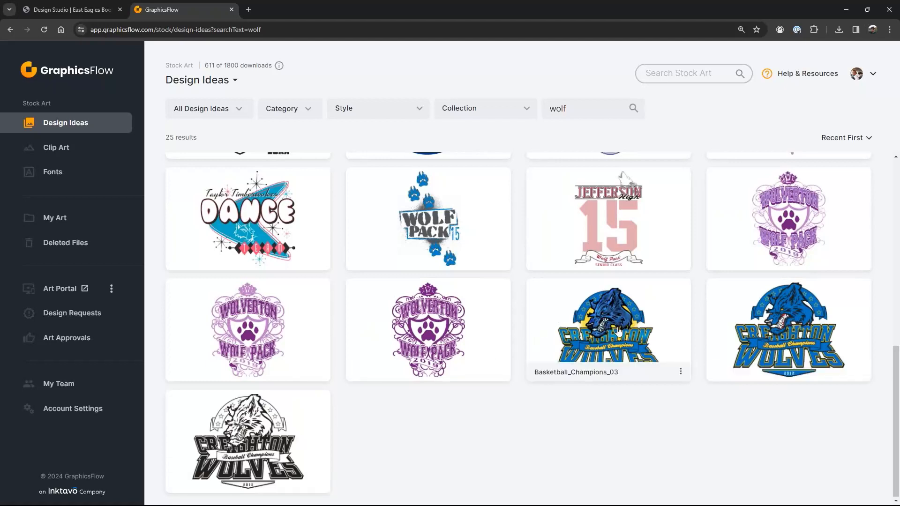
pyautogui.click(618, 332)
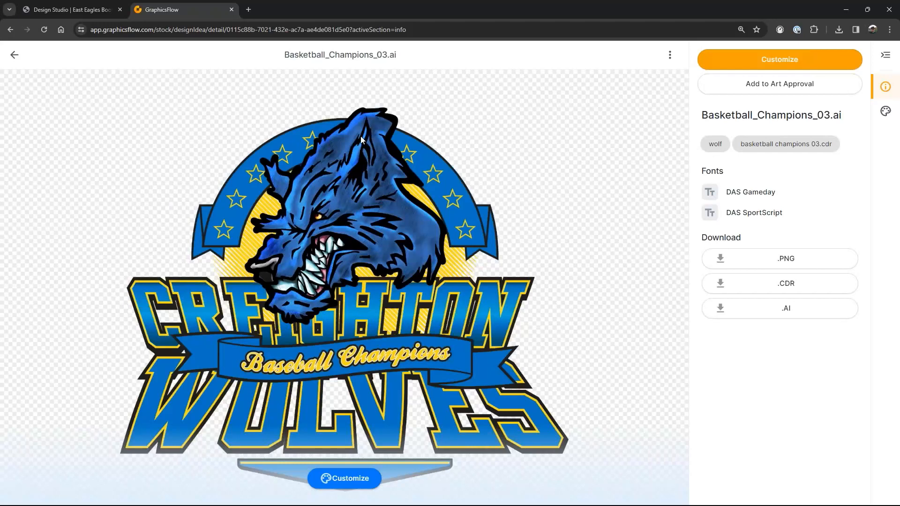
pyautogui.click(777, 60)
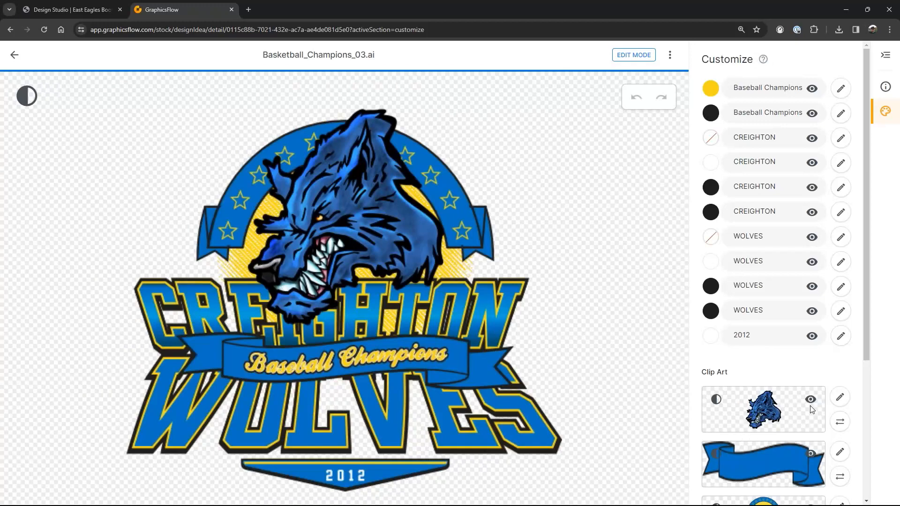
# Search the replacement clip art for "wolf" and preview the purple snarling wolf head in place of the blue one.
pyautogui.click(839, 402)
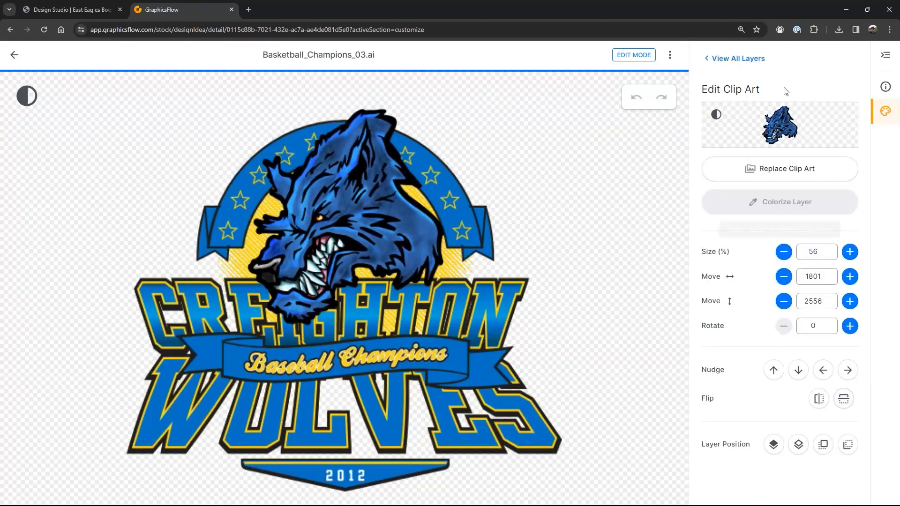
pyautogui.click(760, 170)
pyautogui.click(720, 107)
pyautogui.write('wolf')
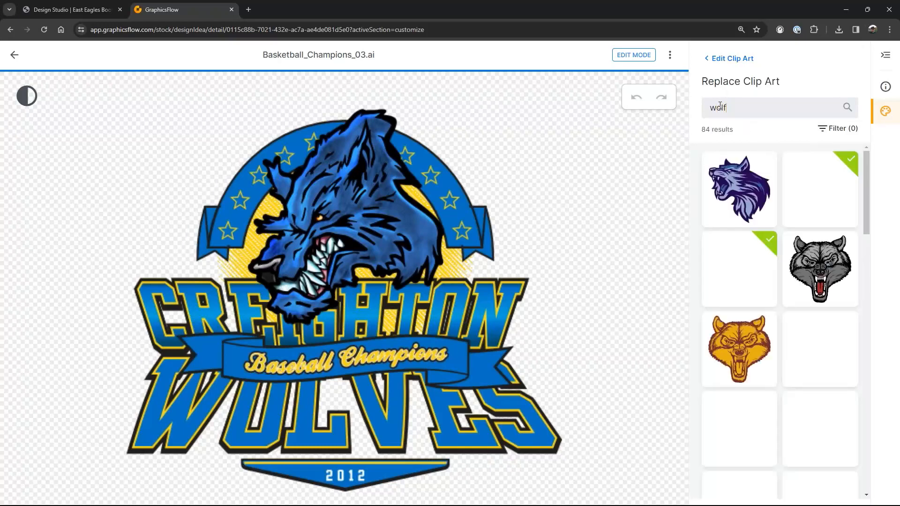
pyautogui.click(737, 192)
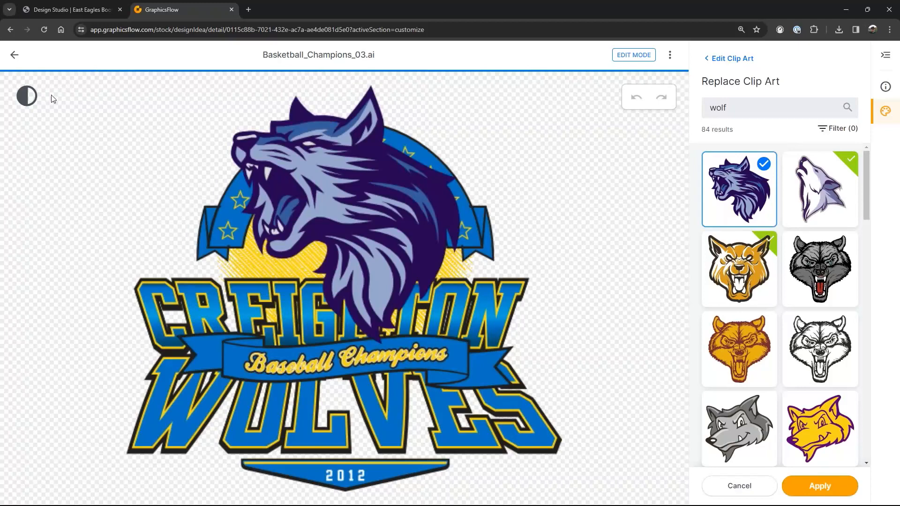
# Discard the customizations of the Creighton Wolves design and return to the Design Ideas results.
pyautogui.click(15, 56)
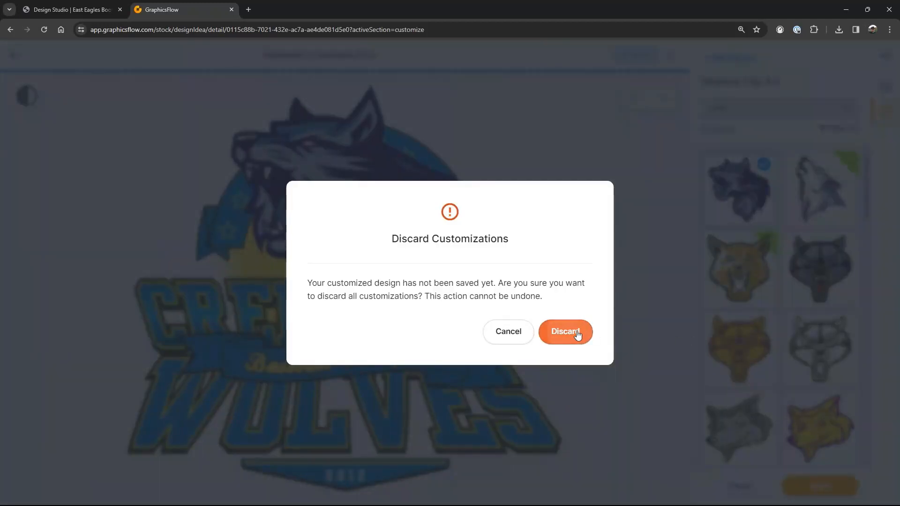
pyautogui.click(575, 332)
pyautogui.click(14, 56)
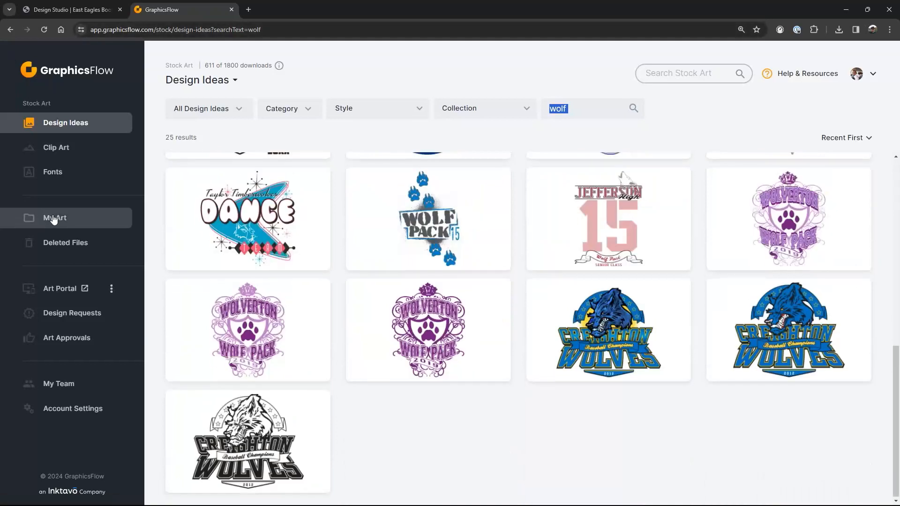
# Open the saved copy_GF_T0124_20 design from the Custom Clipart folder in My Art for customizing.
pyautogui.click(60, 217)
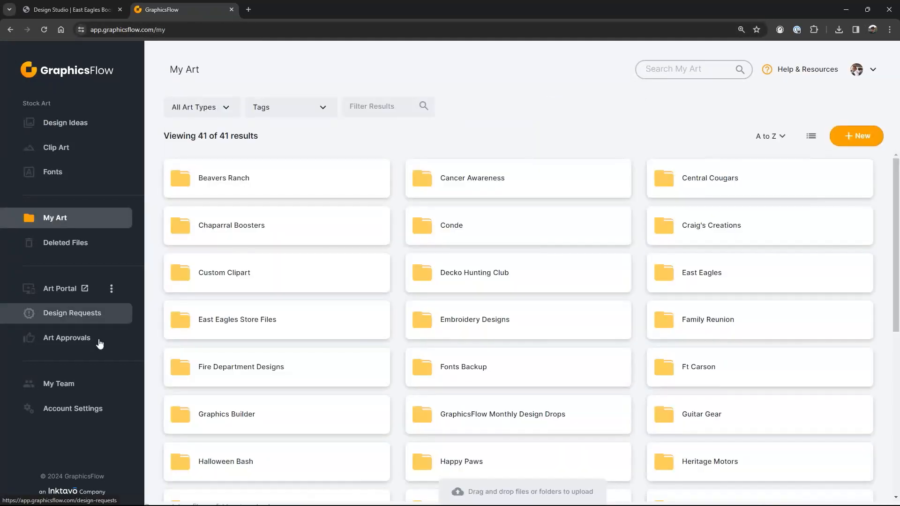
pyautogui.click(230, 281)
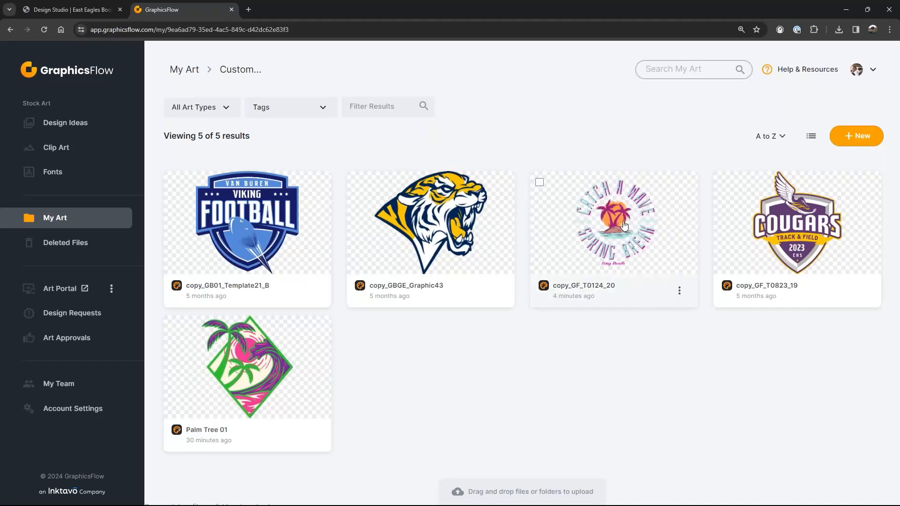
pyautogui.click(679, 290)
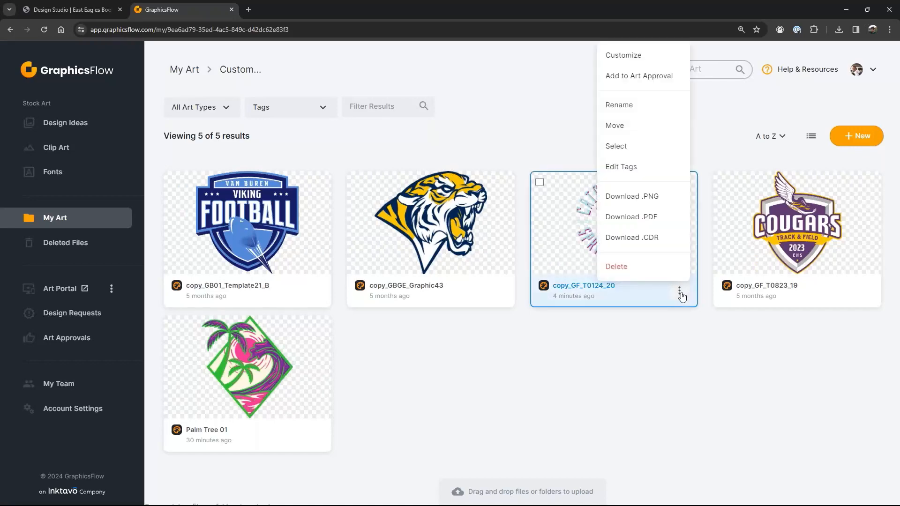
pyautogui.click(614, 55)
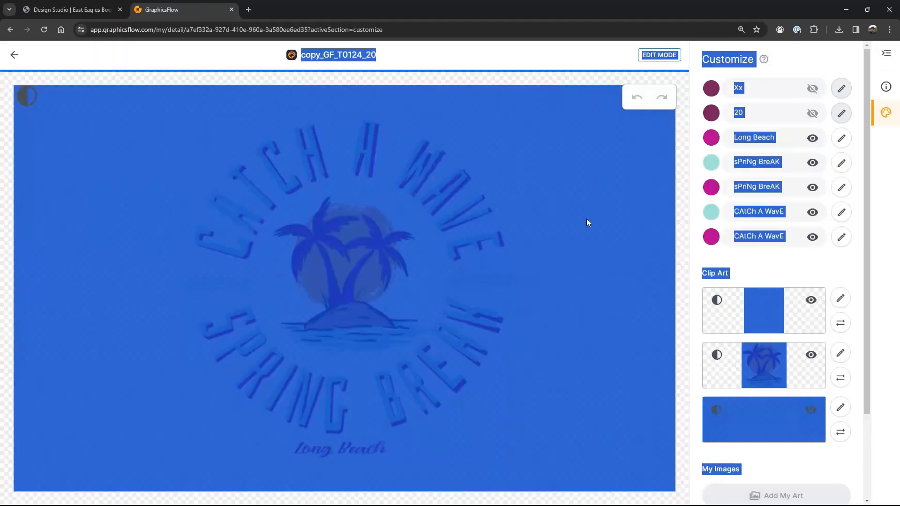
pyautogui.click(618, 141)
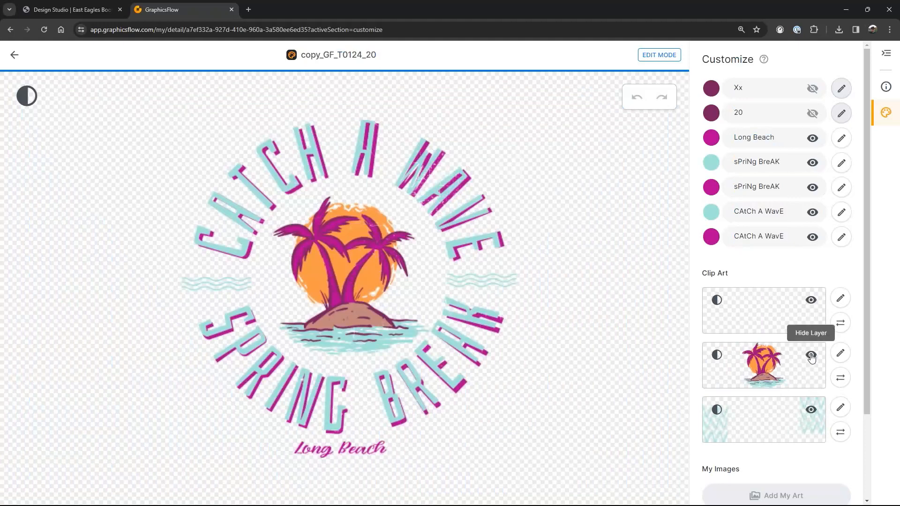
# Replace the palm tree island clip art with the green and navy front-facing bear head found by searching for "bear".
pyautogui.click(840, 357)
pyautogui.click(776, 169)
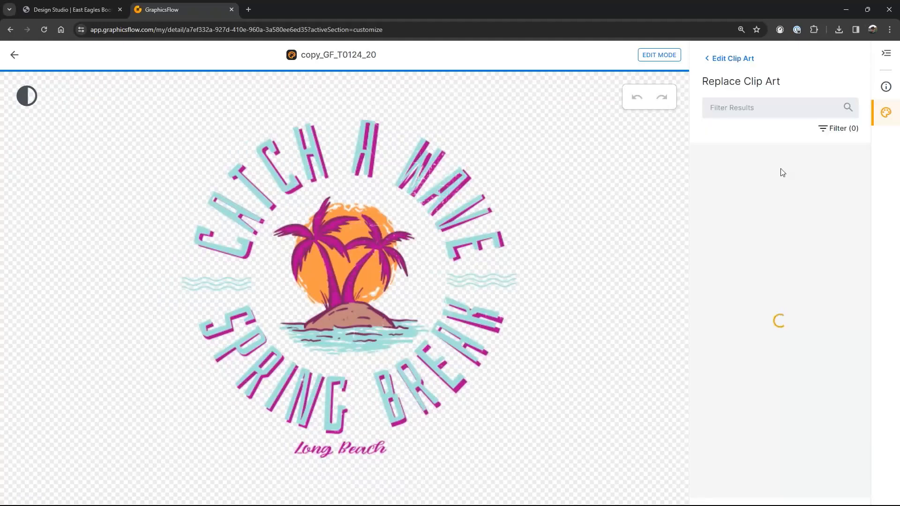
pyautogui.scroll(-1, 741, 164)
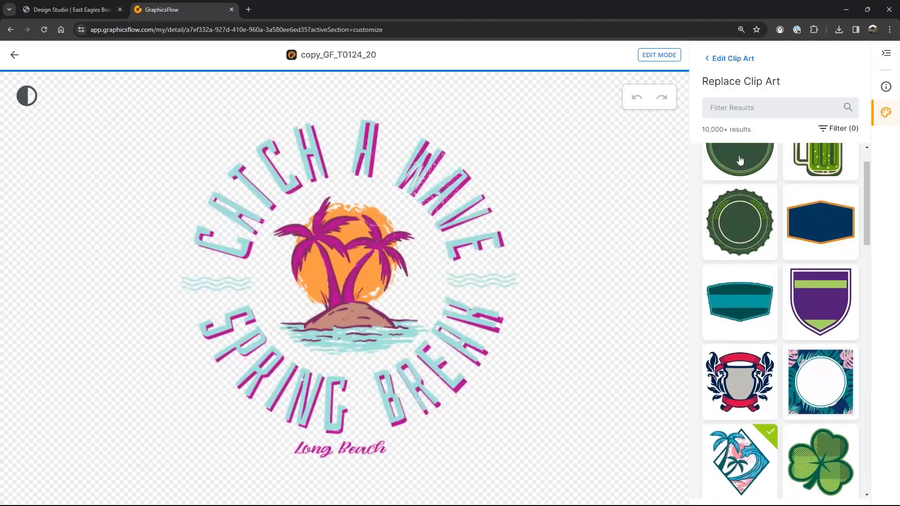
pyautogui.click(738, 107)
pyautogui.write('bear')
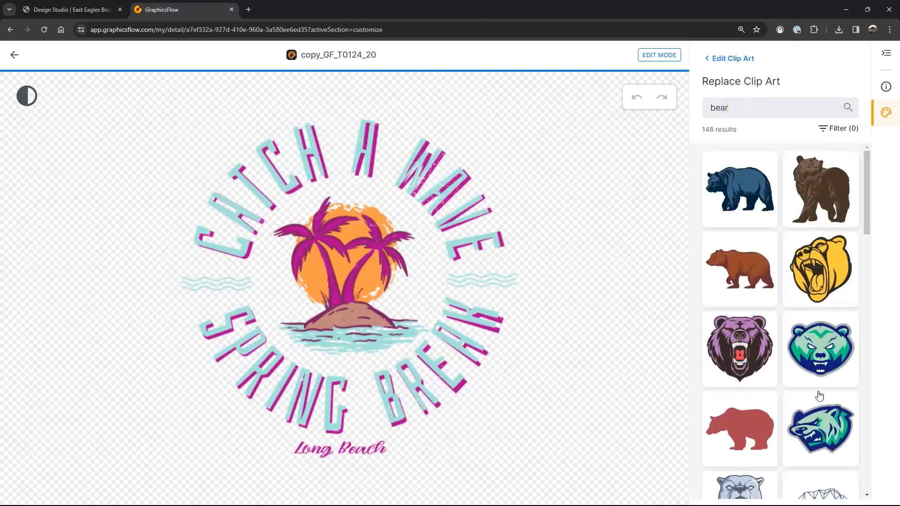
pyautogui.click(831, 354)
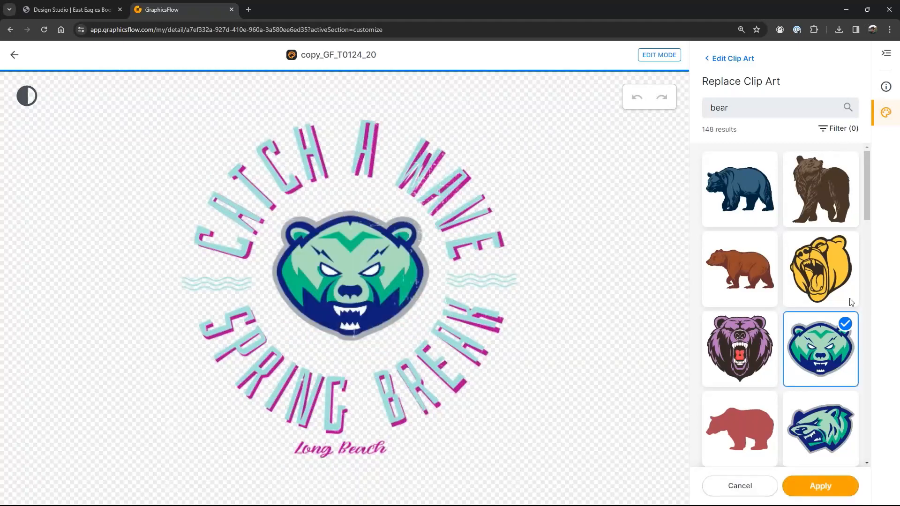
pyautogui.click(828, 492)
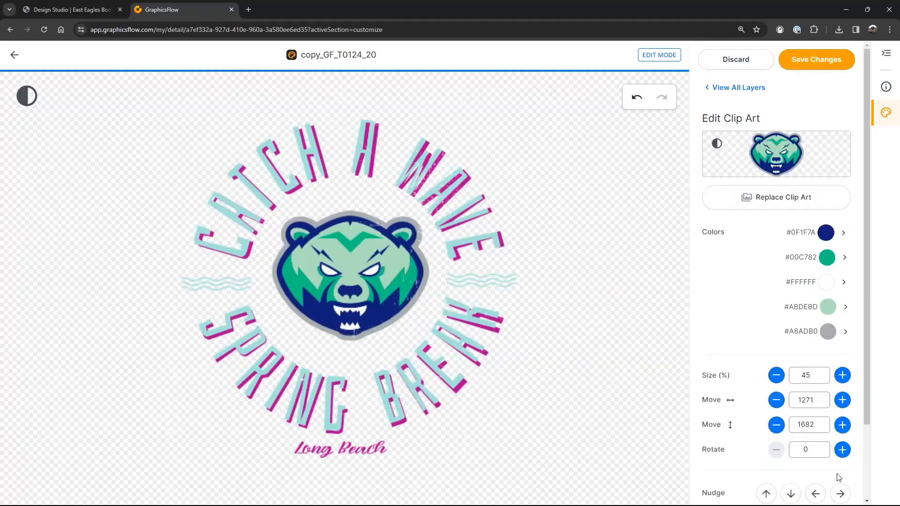
pyautogui.click(719, 88)
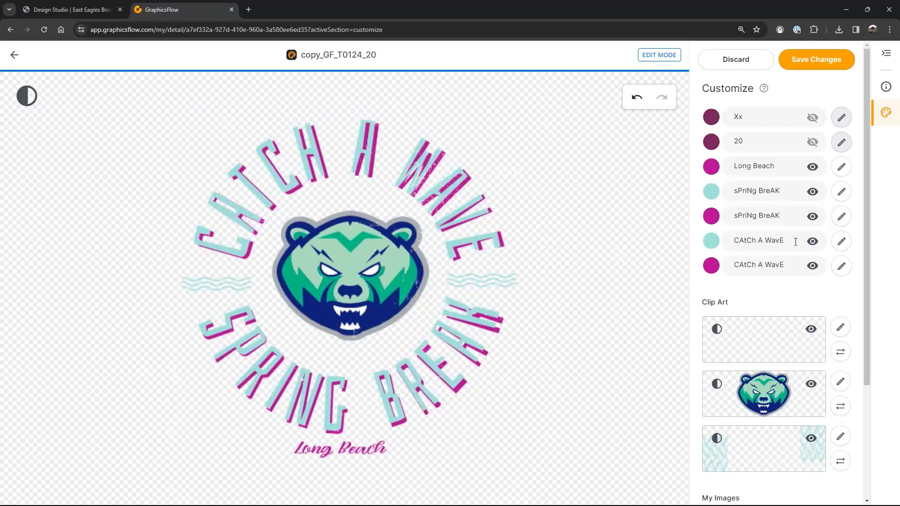
# Change both the aqua and magenta "CAtCh A WavE" text layers to "WESTVIEW".
pyautogui.moveTo(795, 242); pyautogui.dragTo(710, 239)
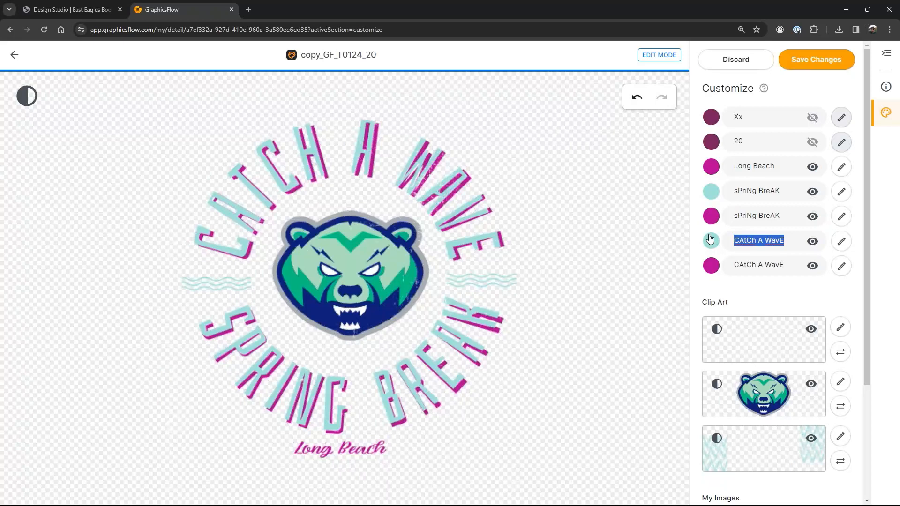
pyautogui.write('WESTVIEW')
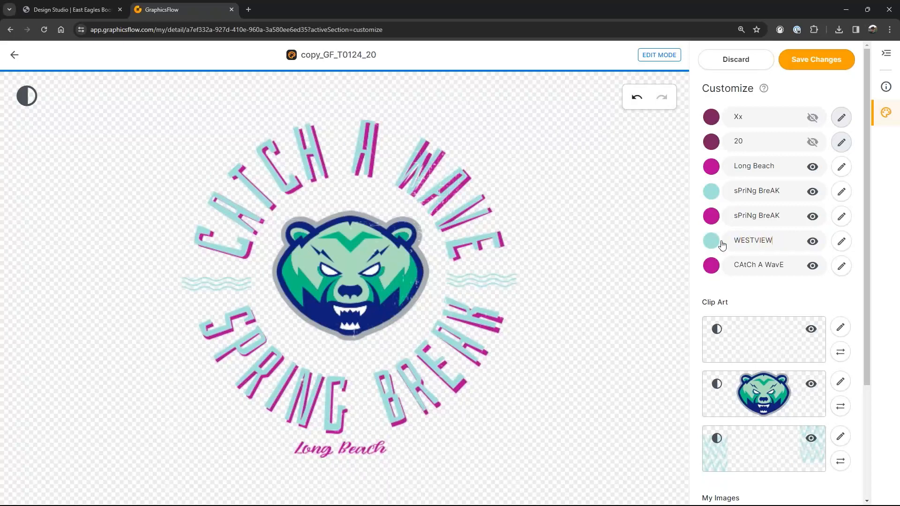
pyautogui.moveTo(774, 241); pyautogui.dragTo(731, 240)
pyautogui.hotkey('ctrl', 'c')
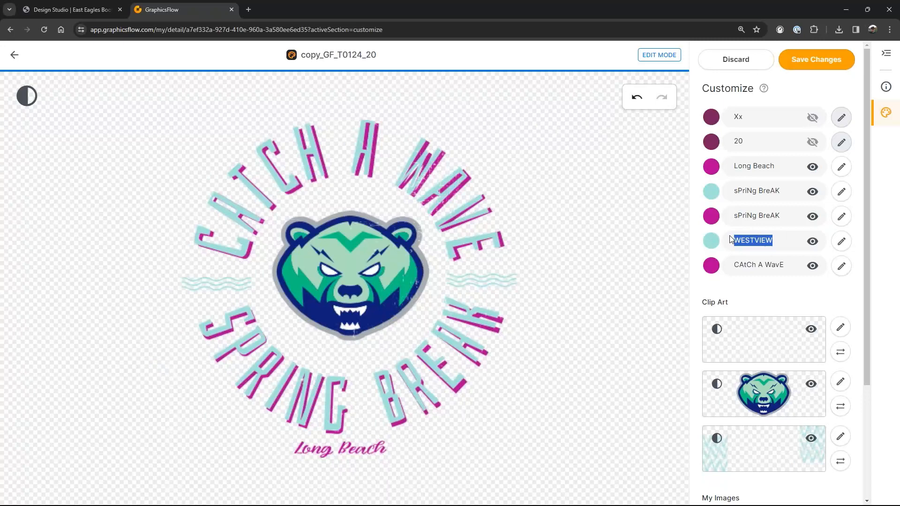
pyautogui.click(731, 239)
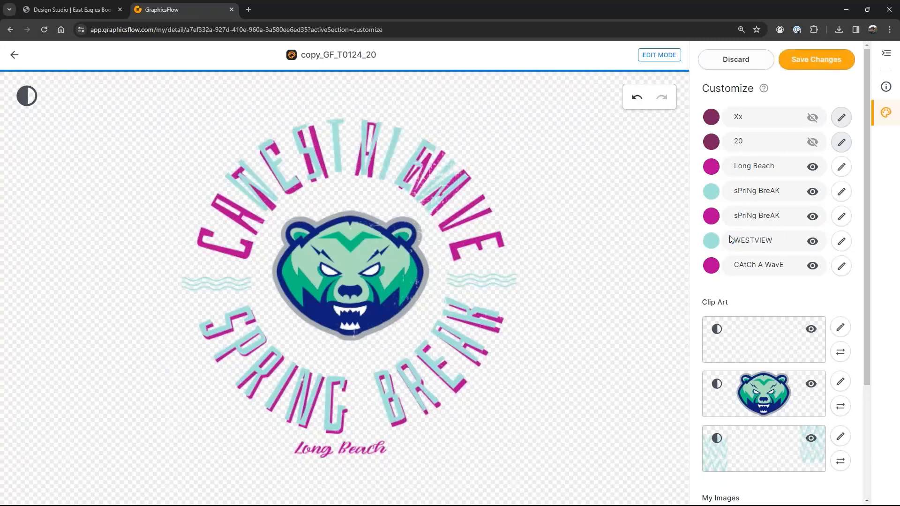
pyautogui.tripleClick(775, 261)
pyautogui.hotkey('ctrl', 'v')
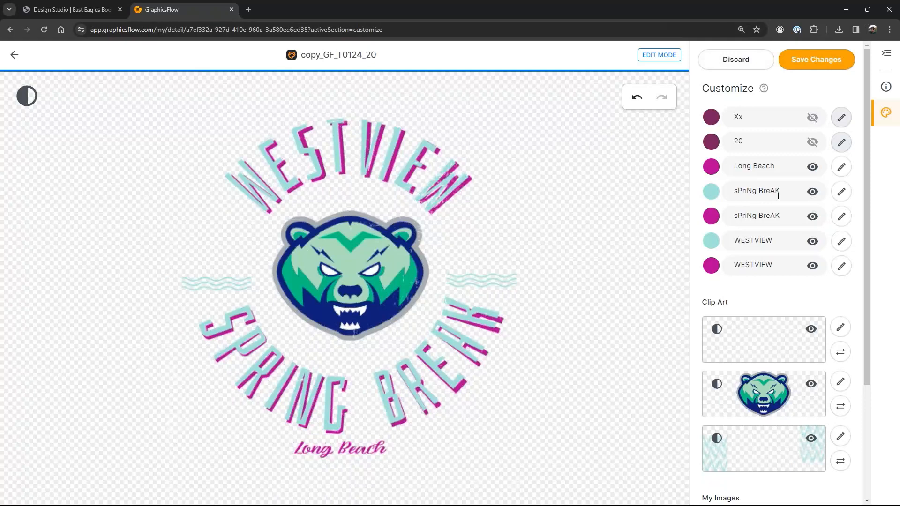
# Change both "sPriNg BreAK" text layers to "SENIOR HIGH" and the "Long Beach" text to "Bears".
pyautogui.moveTo(785, 192); pyautogui.dragTo(722, 190)
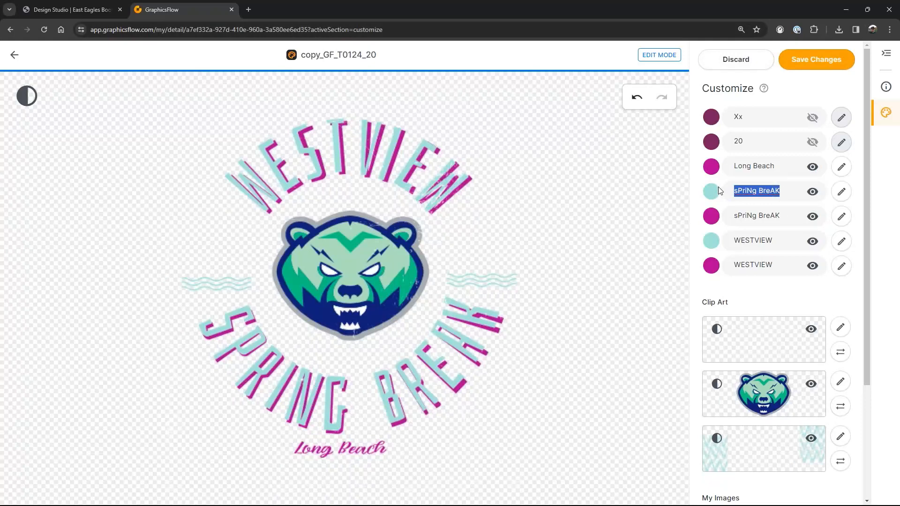
pyautogui.write('SENIOR HIGH')
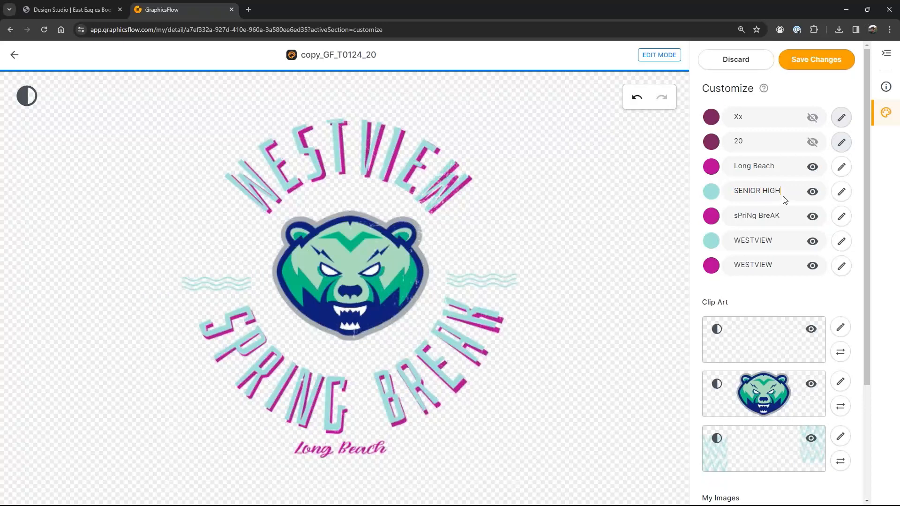
pyautogui.moveTo(784, 196); pyautogui.dragTo(731, 189)
pyautogui.hotkey('ctrl', 'c')
pyautogui.click(729, 187)
pyautogui.moveTo(789, 217); pyautogui.dragTo(714, 218)
pyautogui.hotkey('ctrl', 'v')
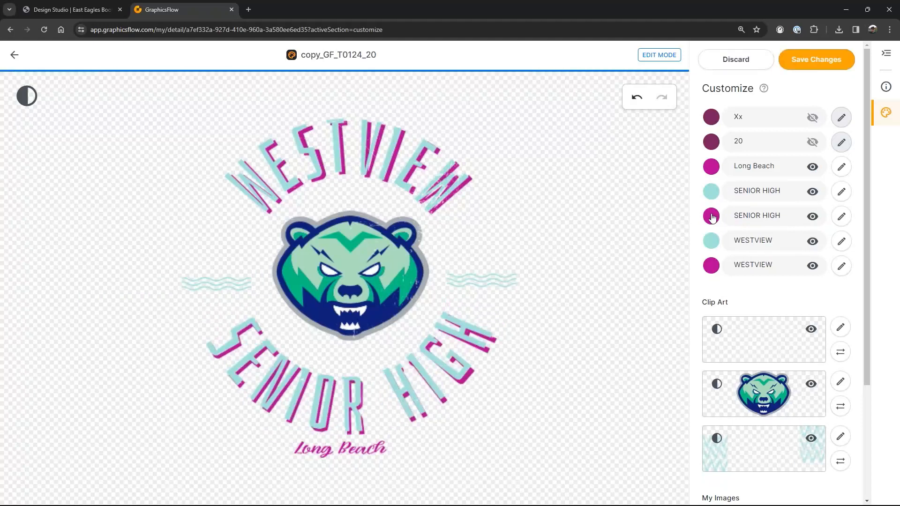
pyautogui.moveTo(776, 166); pyautogui.dragTo(723, 168)
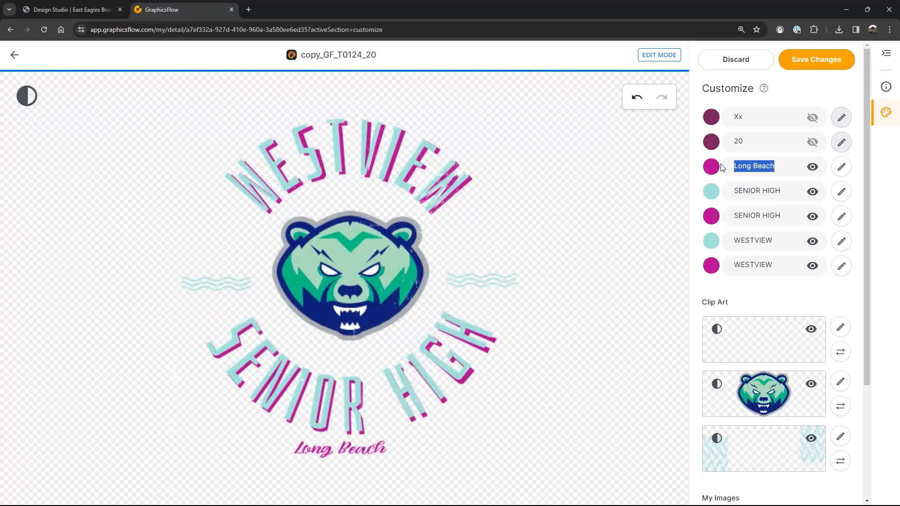
pyautogui.write('Bears')
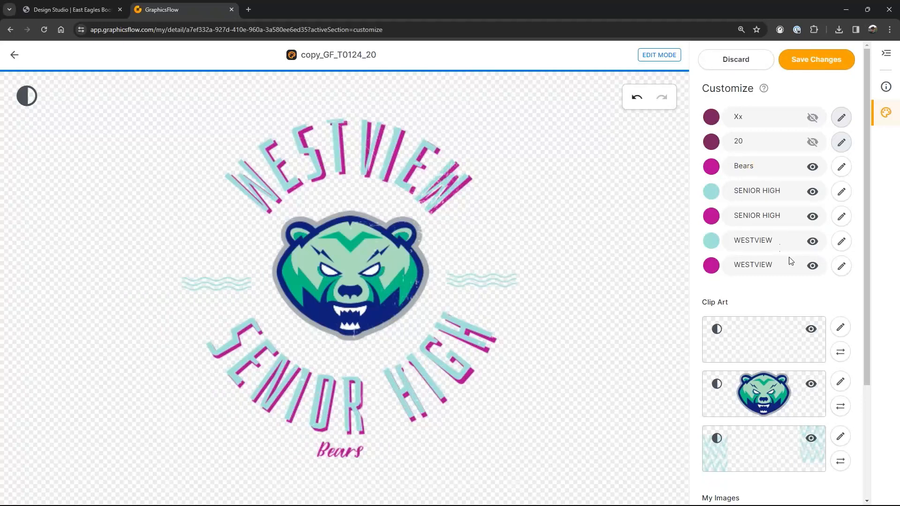
# Set the font of the aqua WESTVIEW text layer to American_Purpose_MAIN.
pyautogui.click(843, 242)
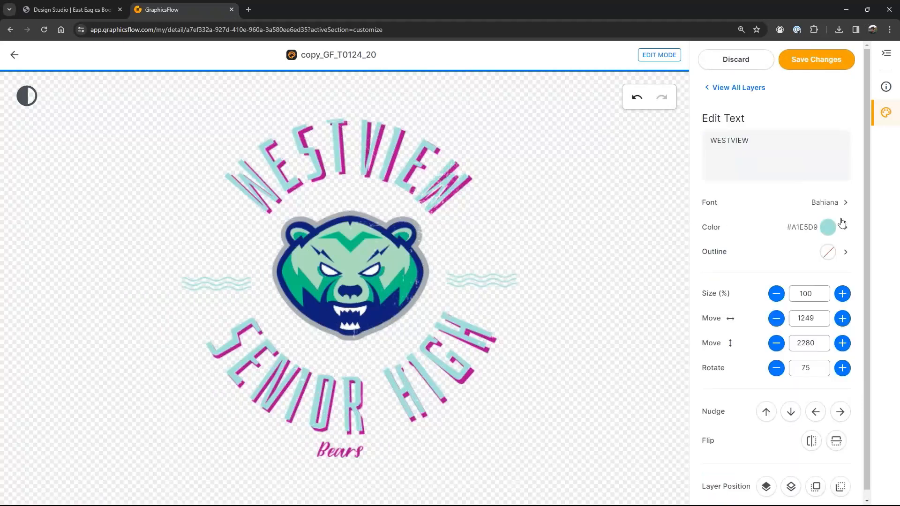
pyautogui.click(845, 212)
pyautogui.write('am')
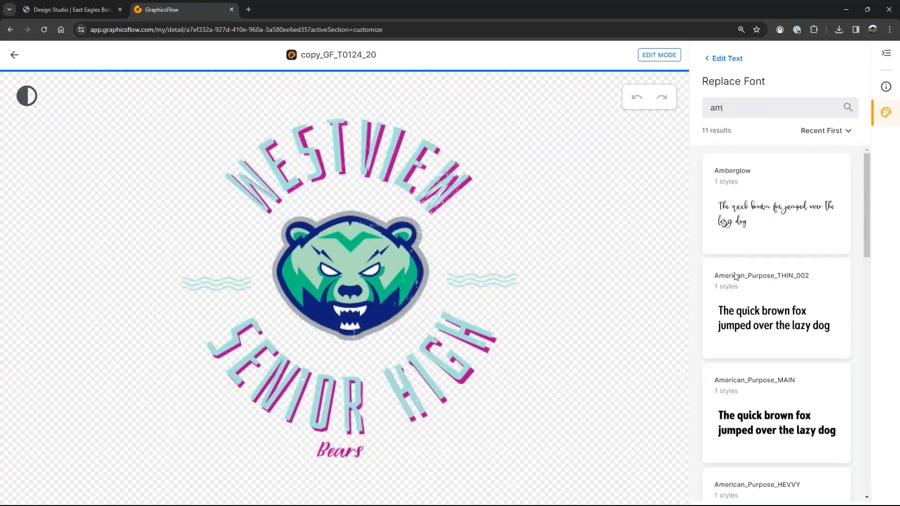
pyautogui.click(769, 424)
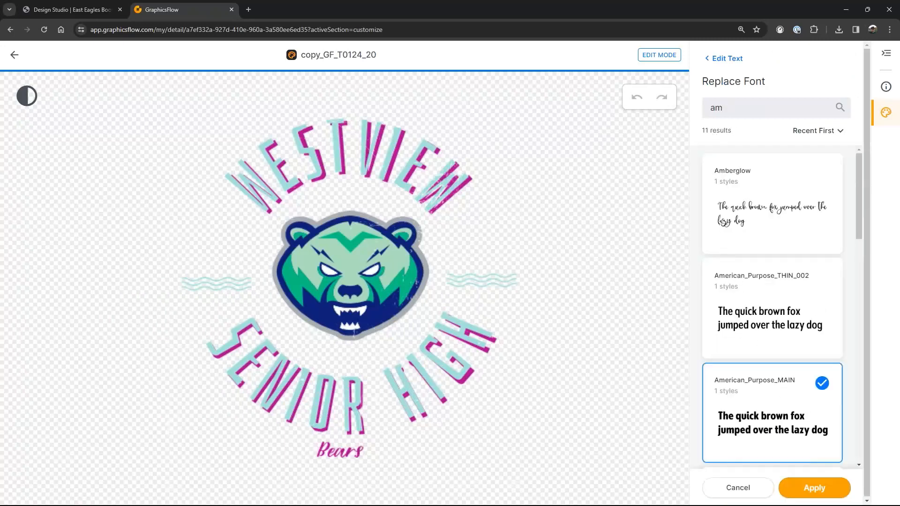
pyautogui.click(815, 488)
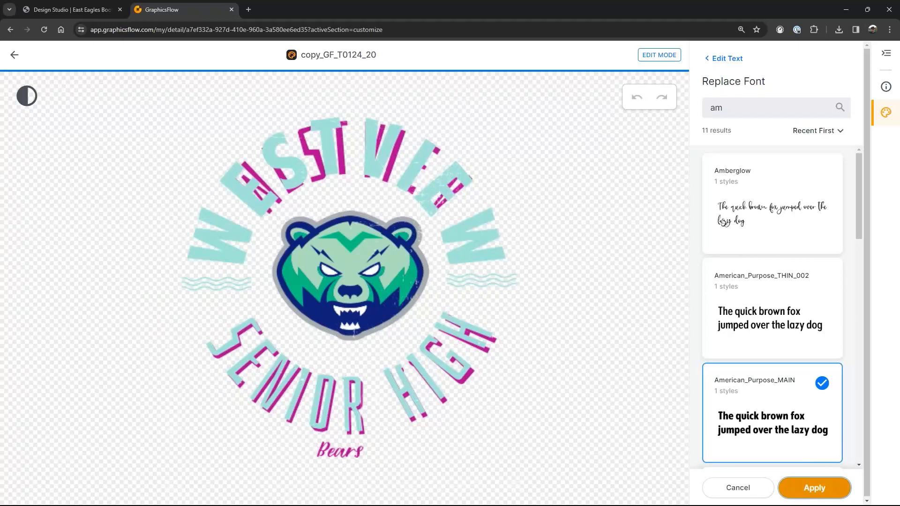
pyautogui.click(731, 89)
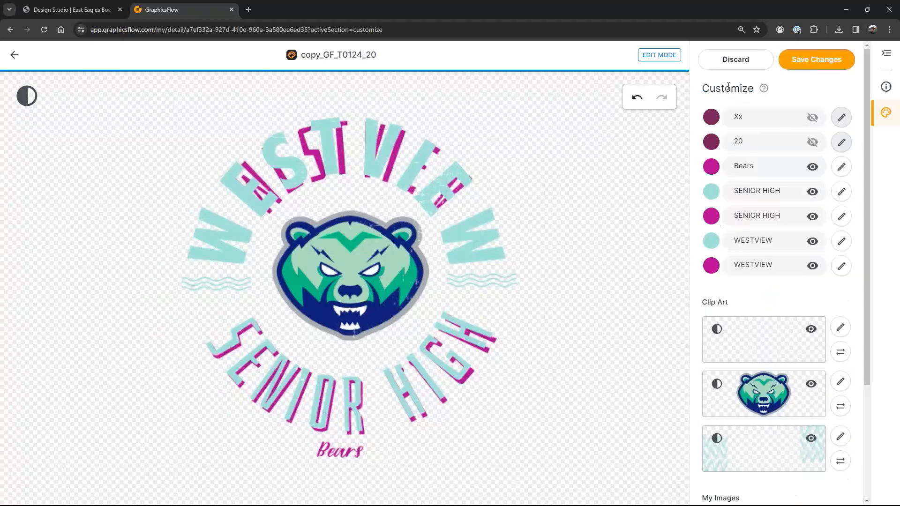
# Set the font of the magenta WESTVIEW text layer to American_Purpose_MAIN, matching the aqua layer.
pyautogui.click(844, 270)
pyautogui.click(830, 202)
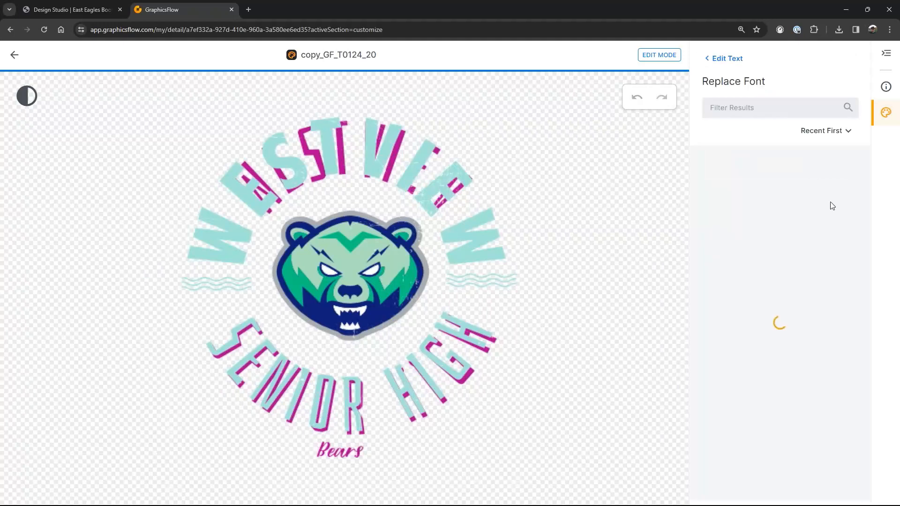
pyautogui.click(722, 106)
pyautogui.write('am')
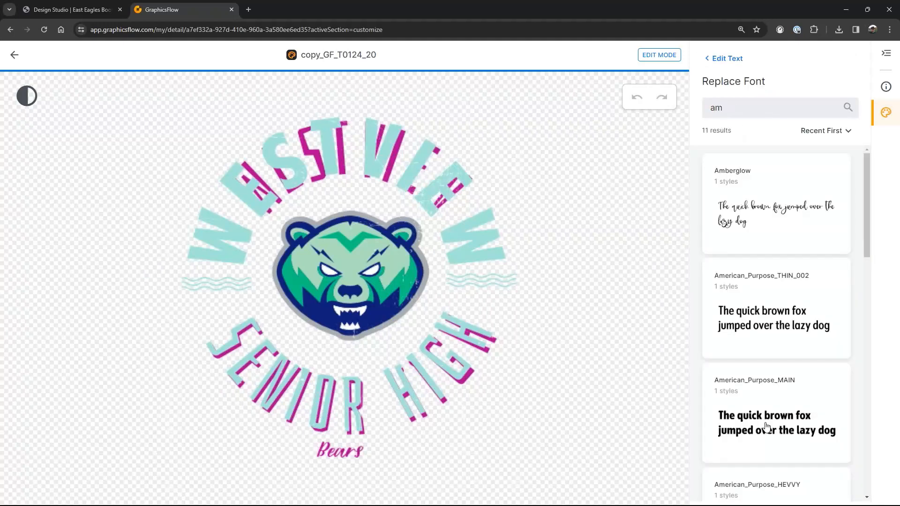
pyautogui.click(767, 427)
pyautogui.click(810, 487)
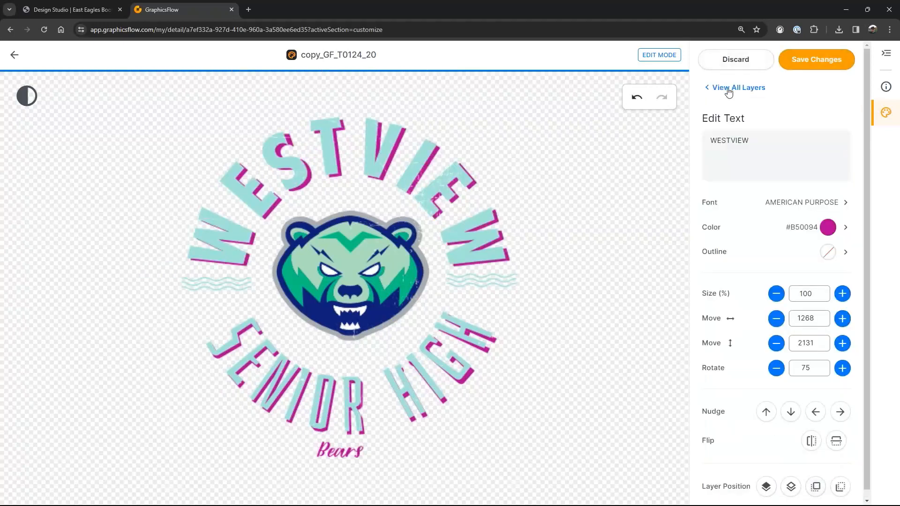
pyautogui.click(728, 89)
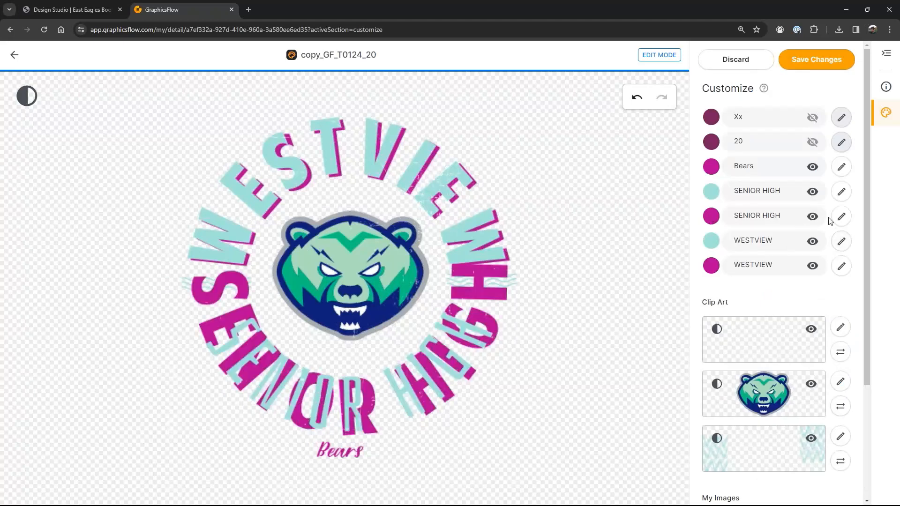
# Set the font of the aqua SENIOR HIGH text layer to American_Purpose_MAIN, matching its magenta shadow layer.
pyautogui.click(842, 217)
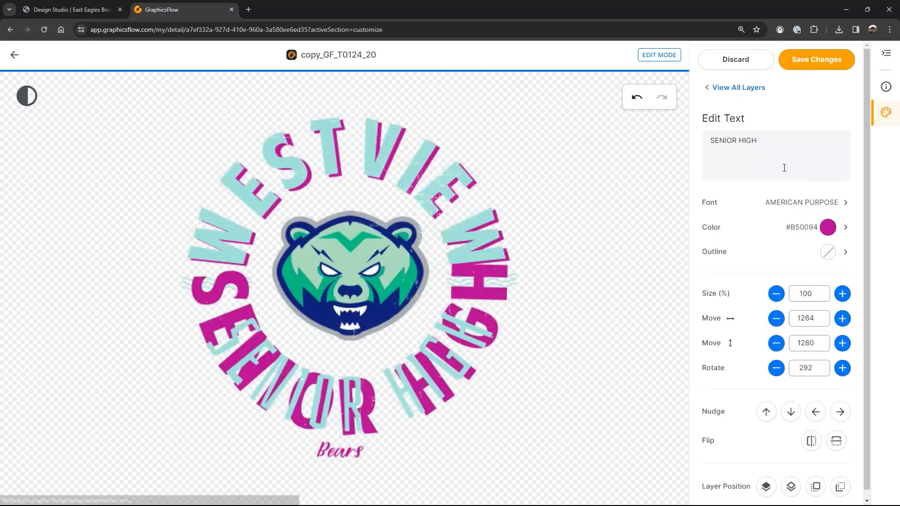
pyautogui.click(729, 88)
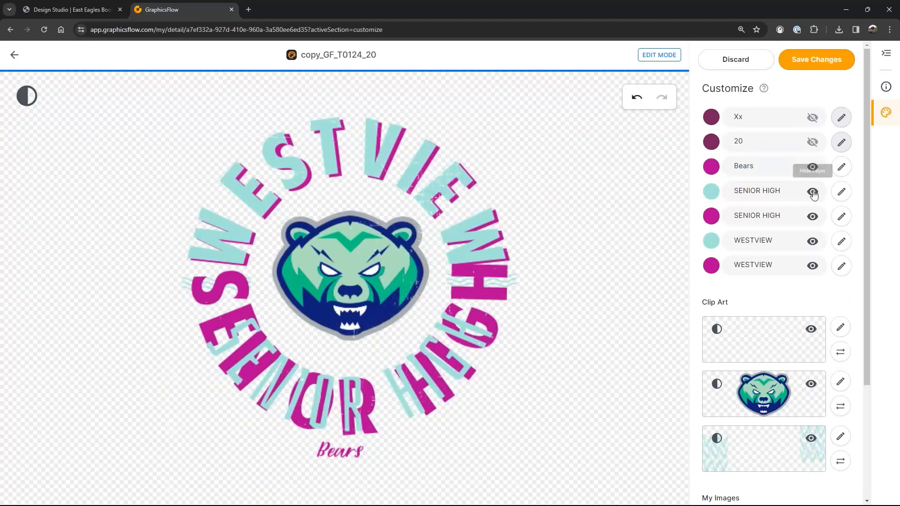
pyautogui.click(841, 192)
pyautogui.click(834, 202)
pyautogui.click(729, 107)
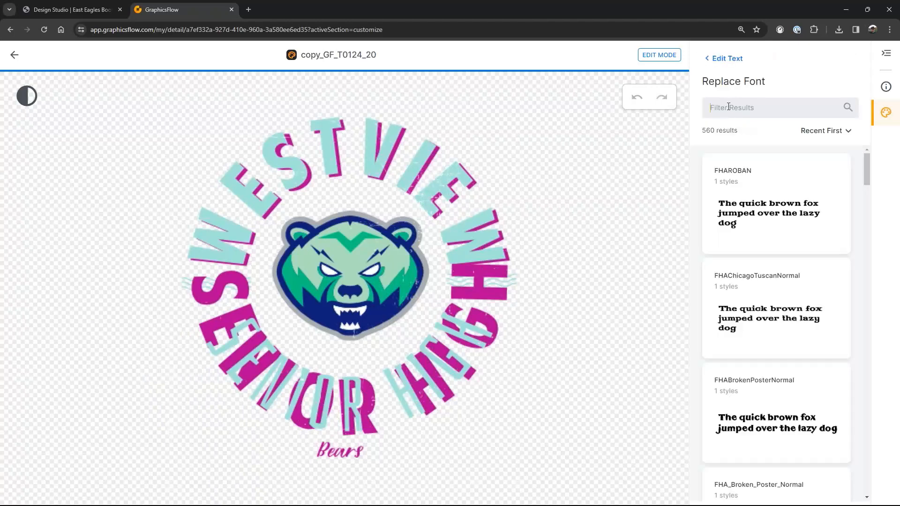
pyautogui.write('am')
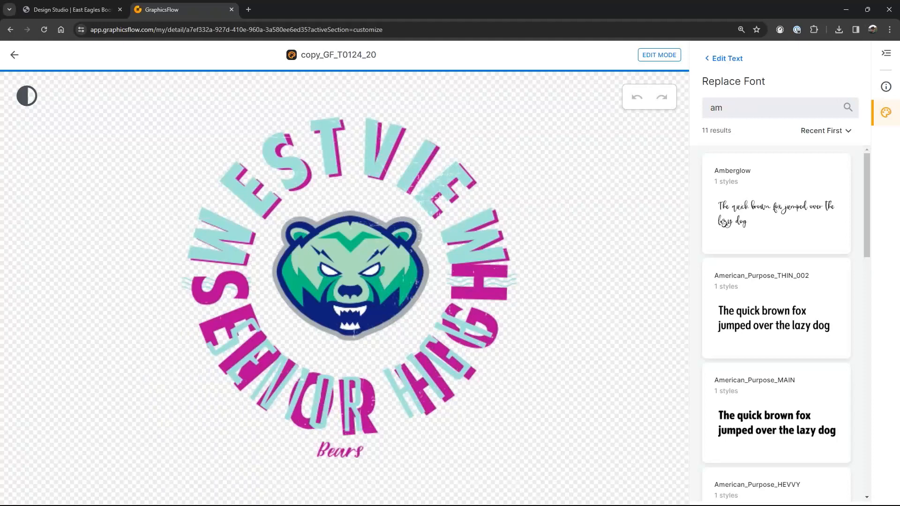
pyautogui.click(802, 422)
pyautogui.click(814, 488)
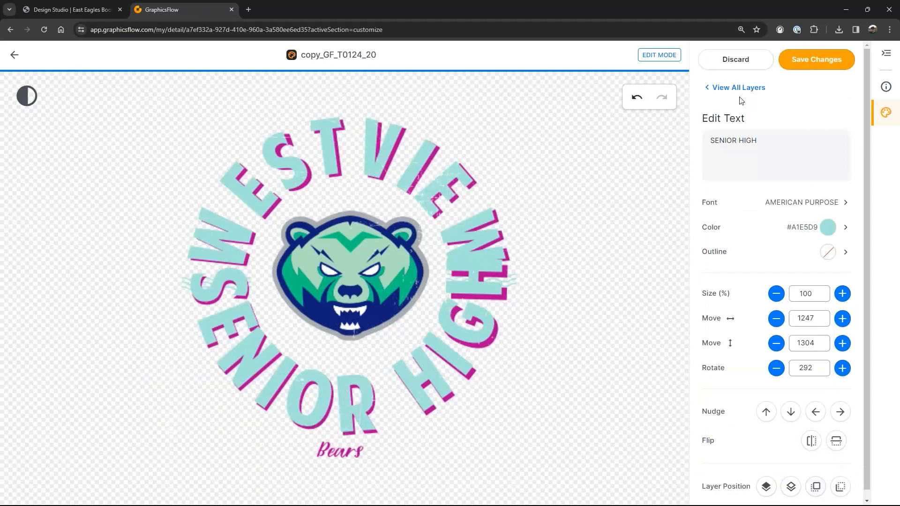
# Set the size of both the aqua and magenta SENIOR HIGH text layers to 85%.
pyautogui.doubleClick(813, 294)
pyautogui.write('85')
pyautogui.click(728, 88)
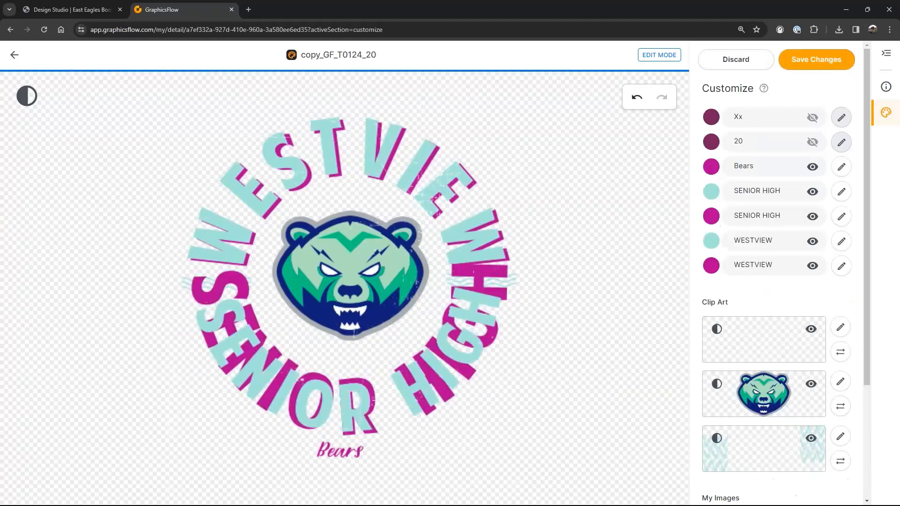
pyautogui.click(842, 217)
pyautogui.click(726, 93)
pyautogui.click(843, 217)
pyautogui.click(774, 292)
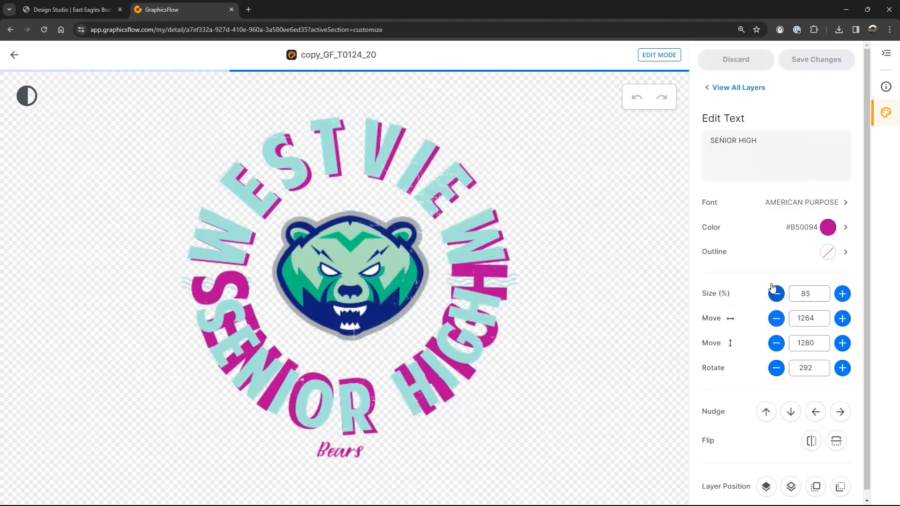
pyautogui.click(727, 93)
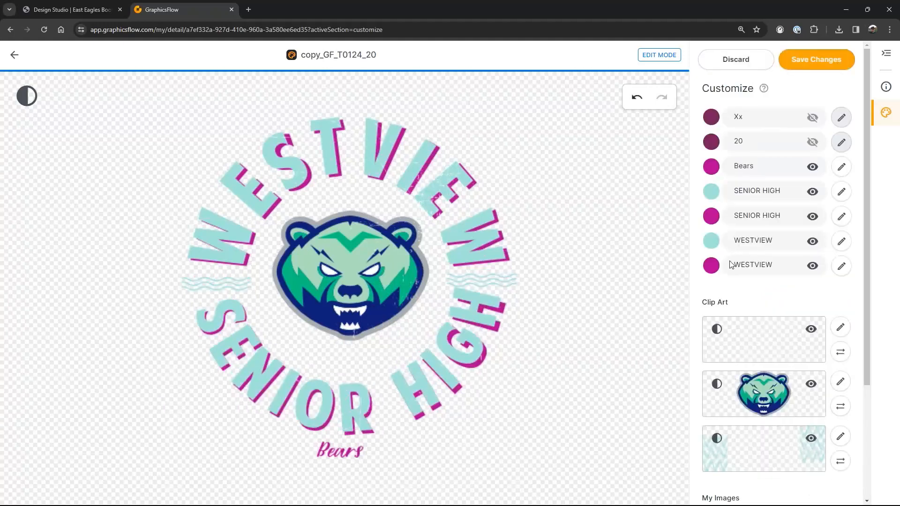
pyautogui.click(843, 168)
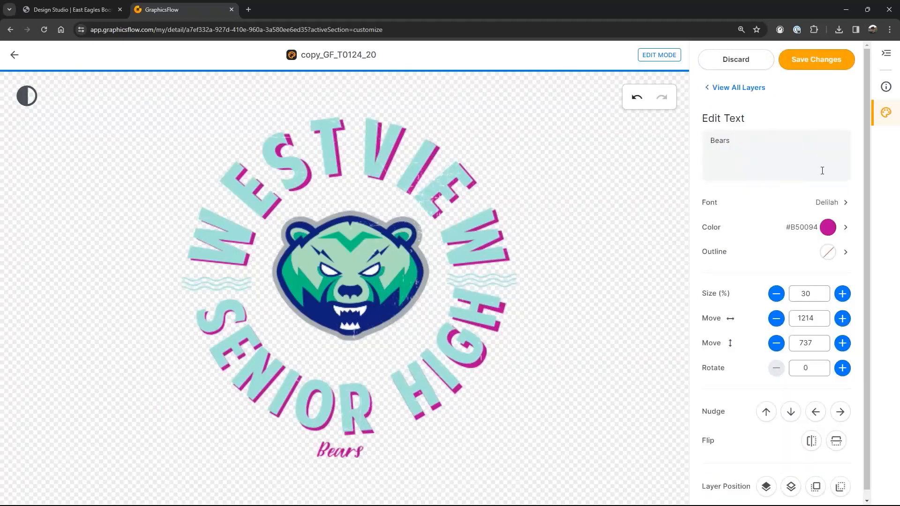
pyautogui.click(715, 89)
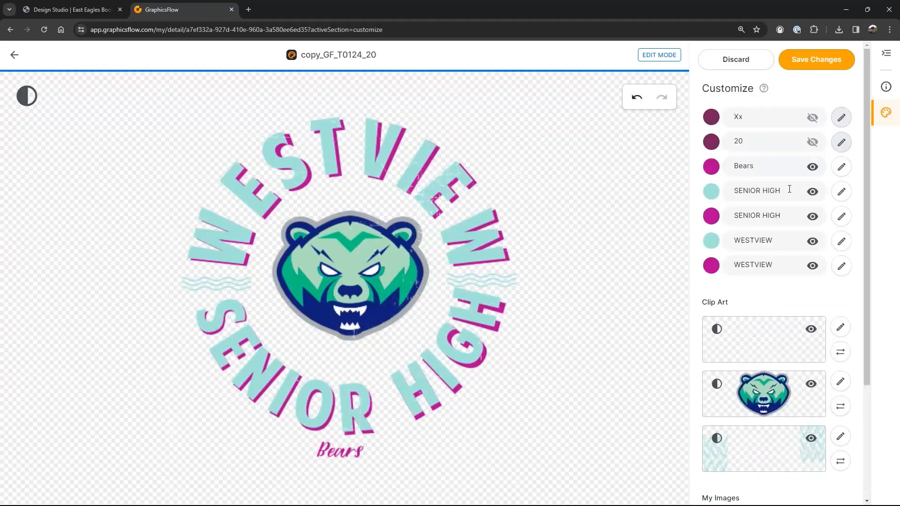
# Hide the Bears text layer and recolor the bear artwork's light green to the dark blue already in use.
pyautogui.click(813, 170)
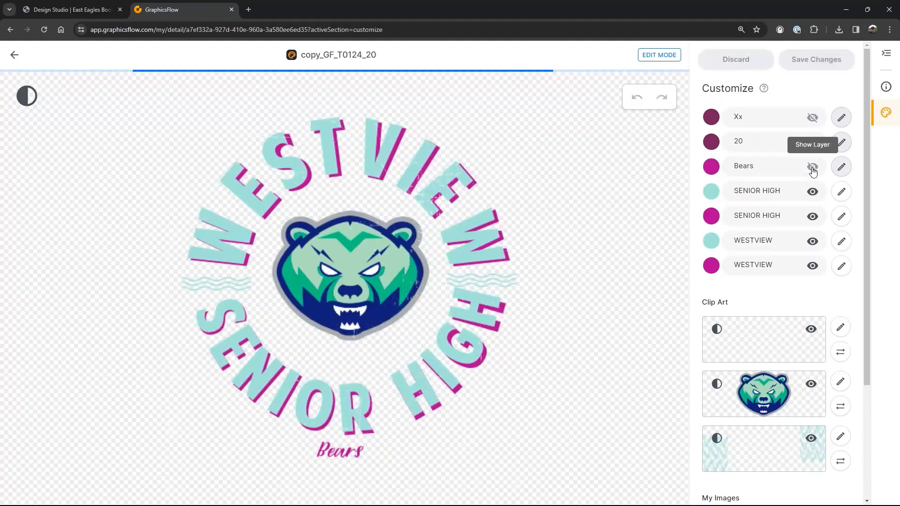
pyautogui.scroll(-1, 812, 438)
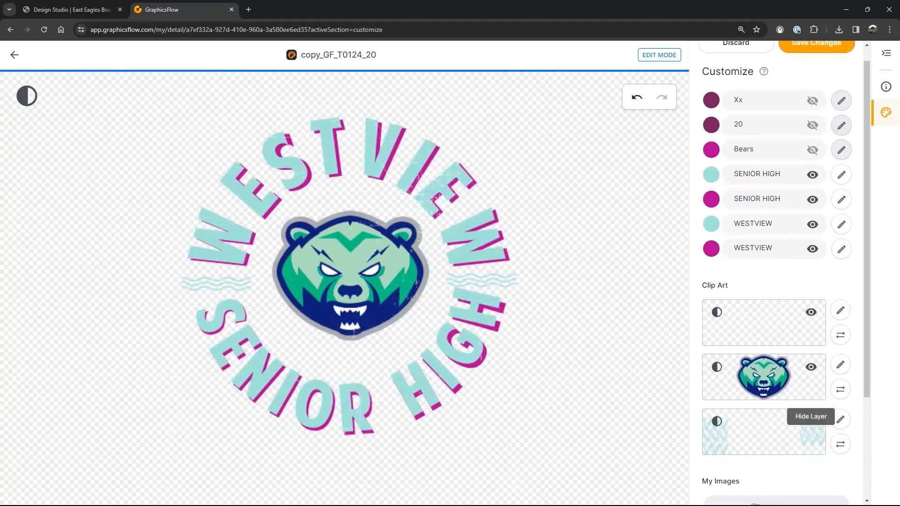
pyautogui.scroll(-3, 812, 422)
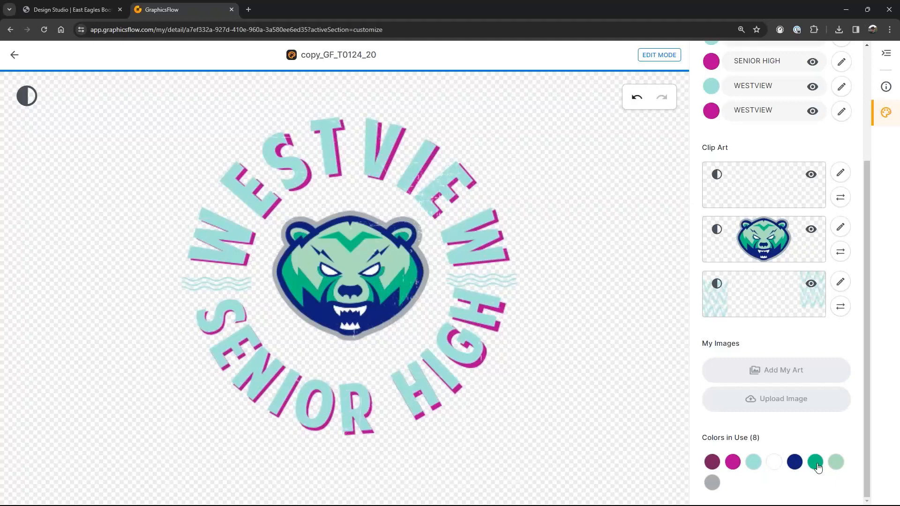
pyautogui.click(836, 465)
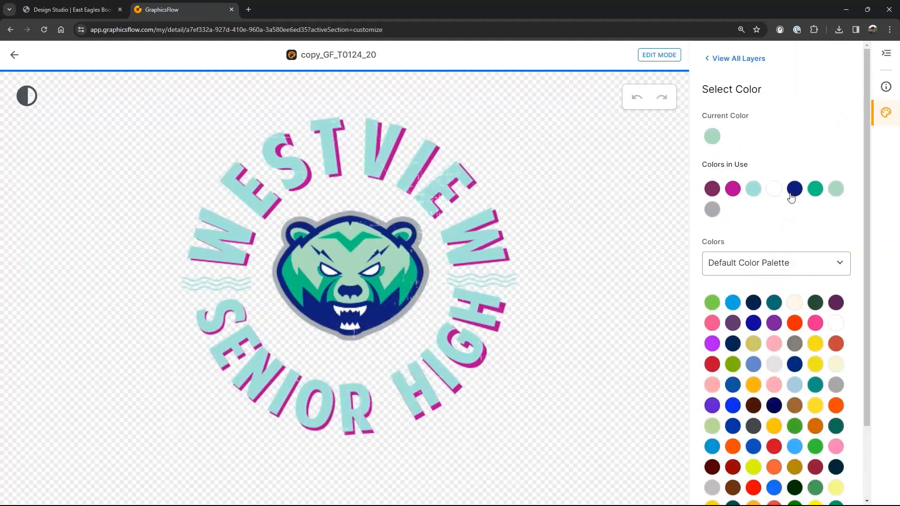
pyautogui.click(794, 190)
pyautogui.click(818, 486)
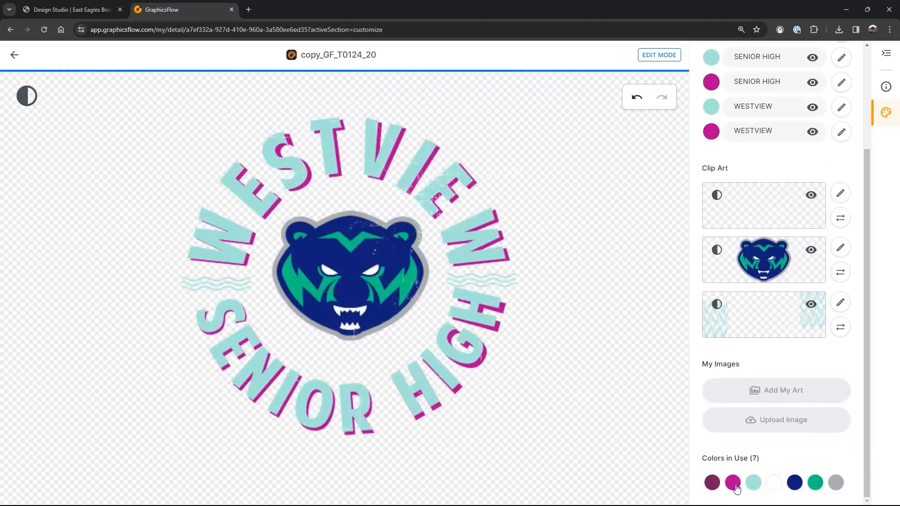
# Recolor the magenta shadow of the WESTVIEW and SENIOR HIGH text to red from the Default Color Palette.
pyautogui.click(733, 484)
pyautogui.click(774, 426)
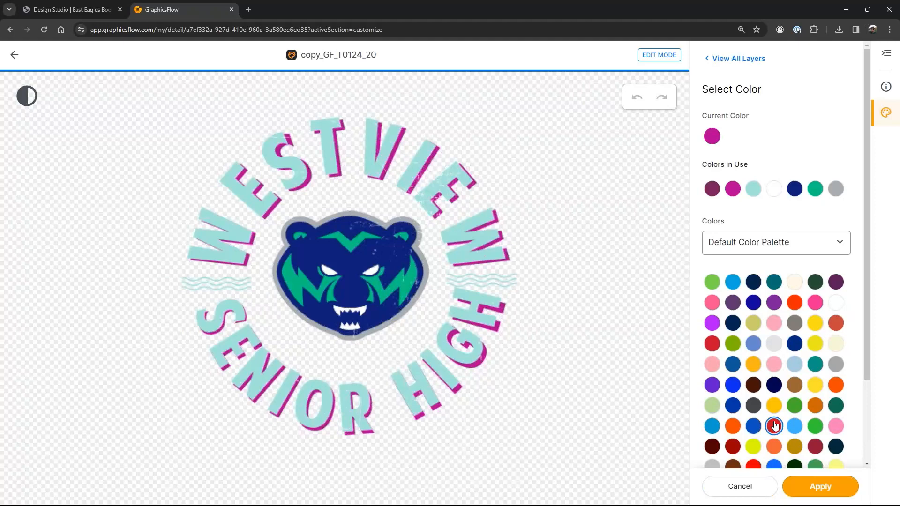
pyautogui.click(816, 486)
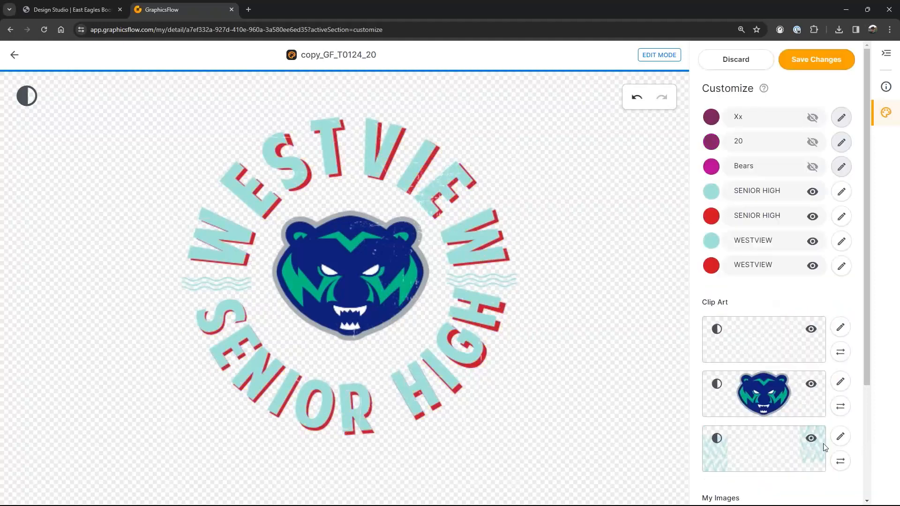
# Recolor the design's aqua lettering and wave lines to very dark navy from the Default Color Palette.
pyautogui.scroll(-1, 764, 436)
pyautogui.scroll(-3, 767, 436)
pyautogui.click(755, 464)
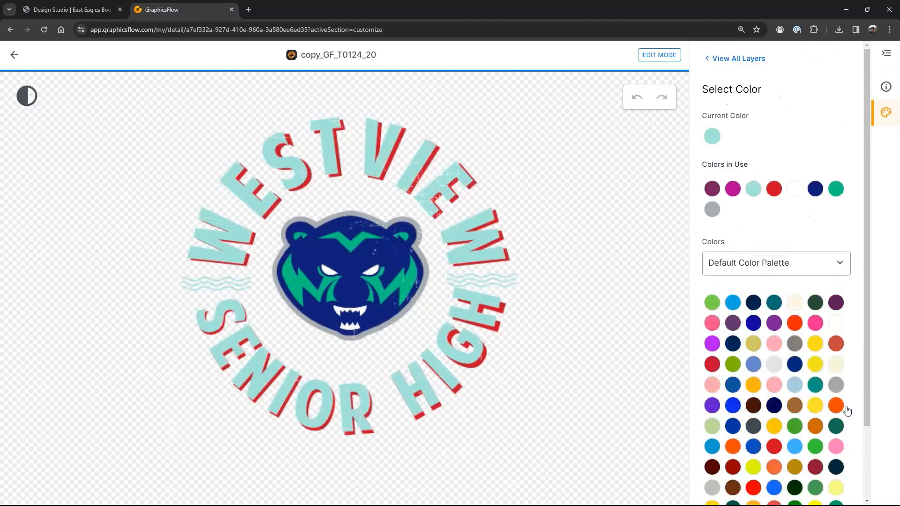
pyautogui.click(774, 405)
pyautogui.click(816, 489)
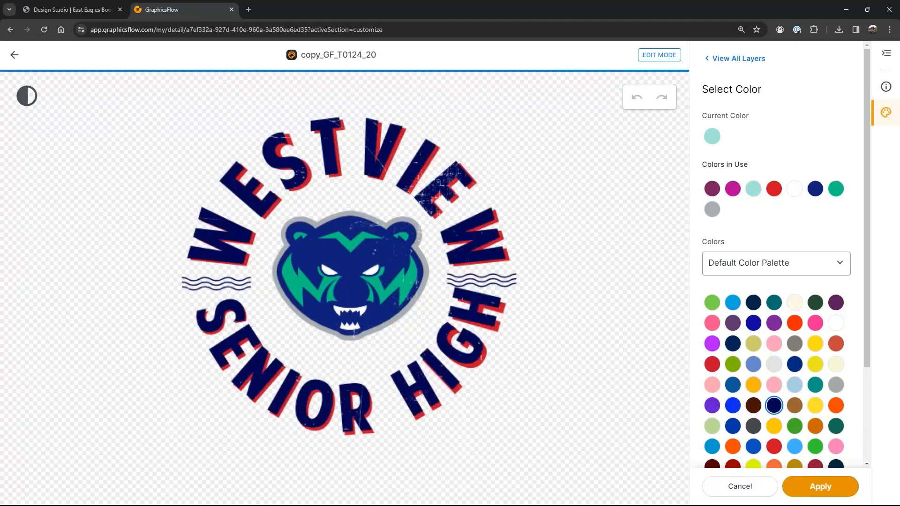
# Recolor the remaining green areas of the bear artwork to the white already in use.
pyautogui.scroll(-3, 746, 441)
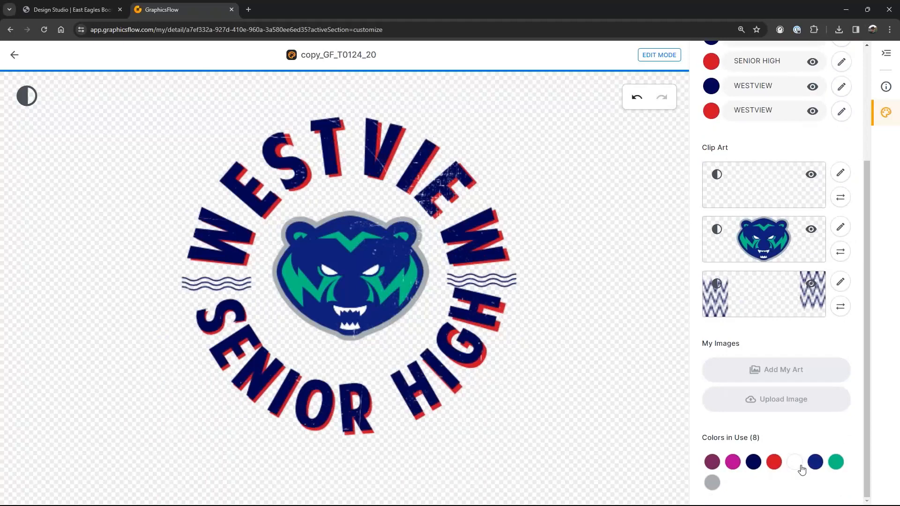
pyautogui.click(836, 462)
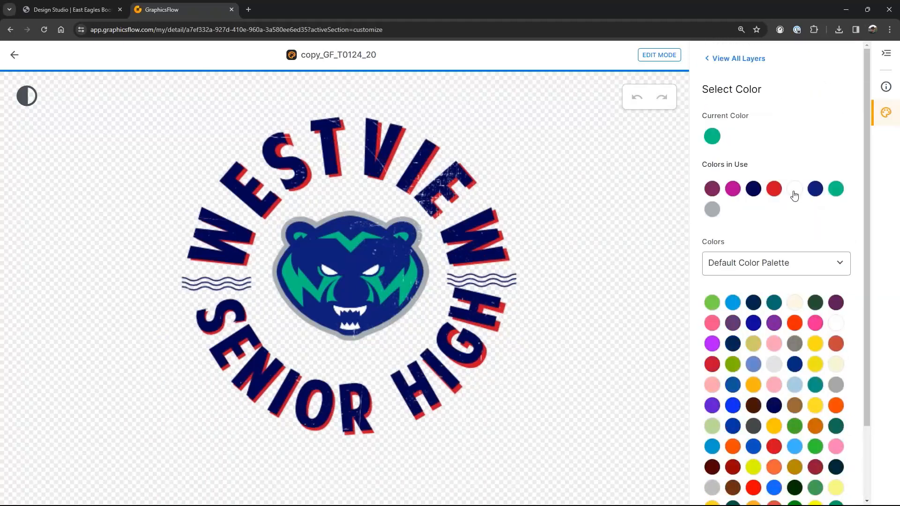
pyautogui.click(795, 193)
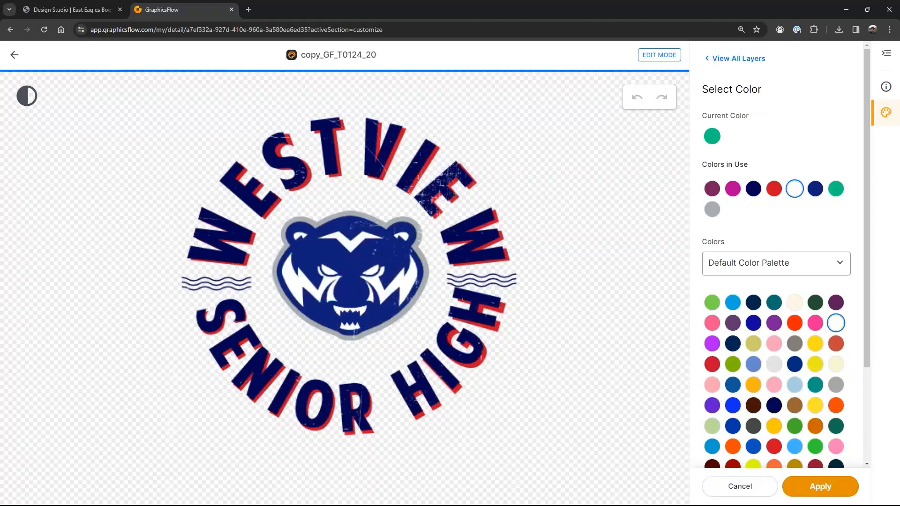
pyautogui.click(805, 488)
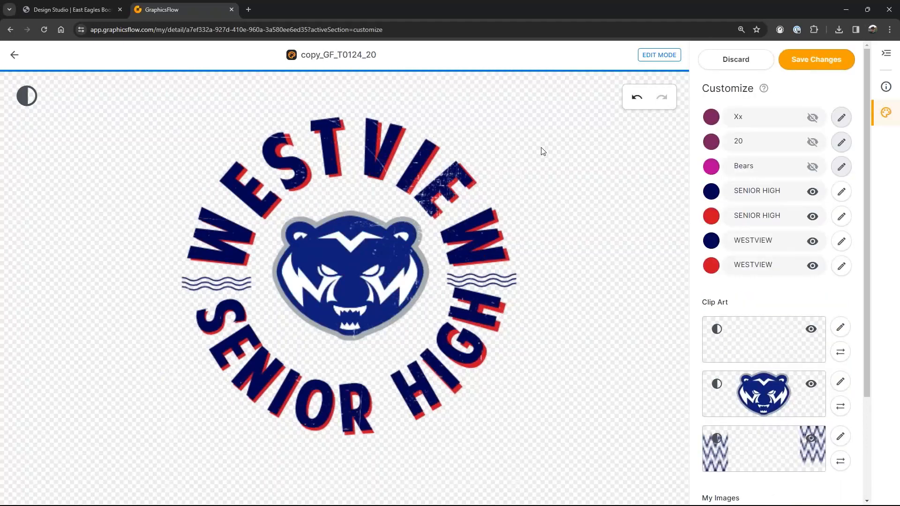
# Recolor the bear's gray outline to the red already in use.
pyautogui.scroll(-3, 693, 338)
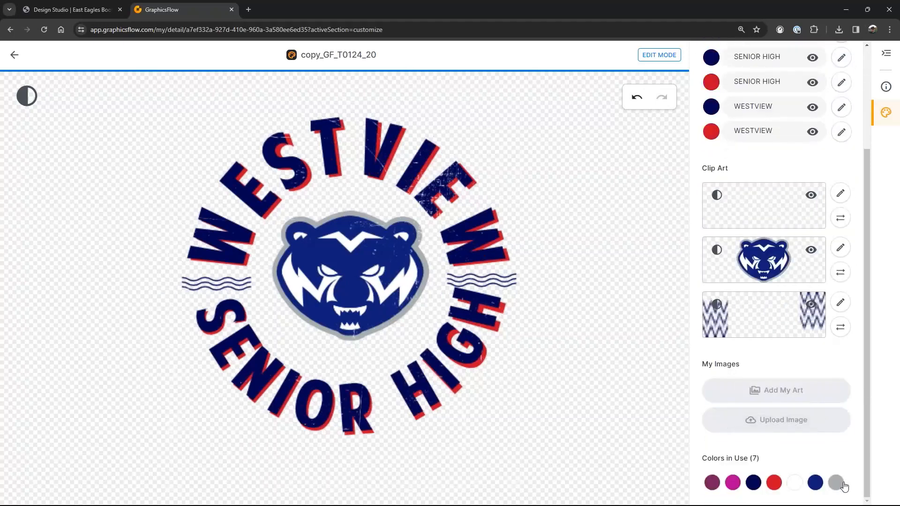
pyautogui.click(842, 484)
pyautogui.click(776, 191)
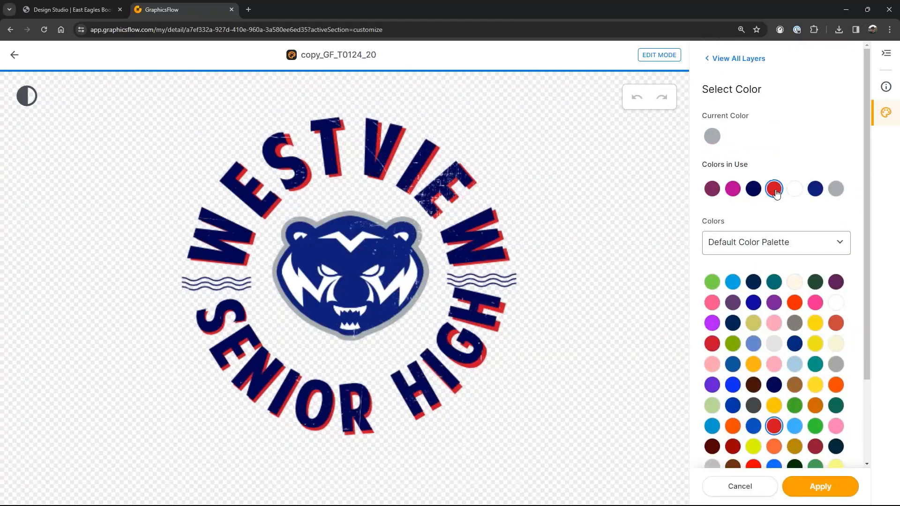
pyautogui.click(820, 487)
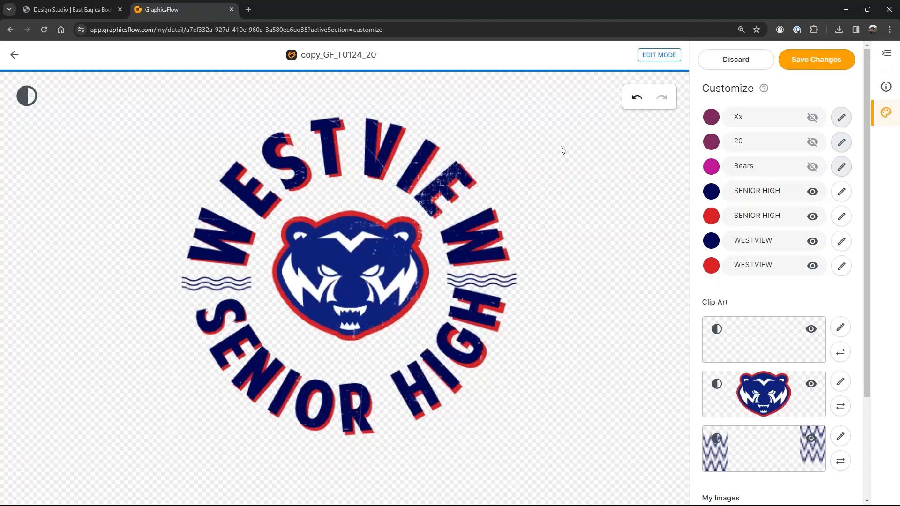
# Try recoloring the bear's dark blue areas to gray from the Default Color Palette.
pyautogui.scroll(-3, 778, 399)
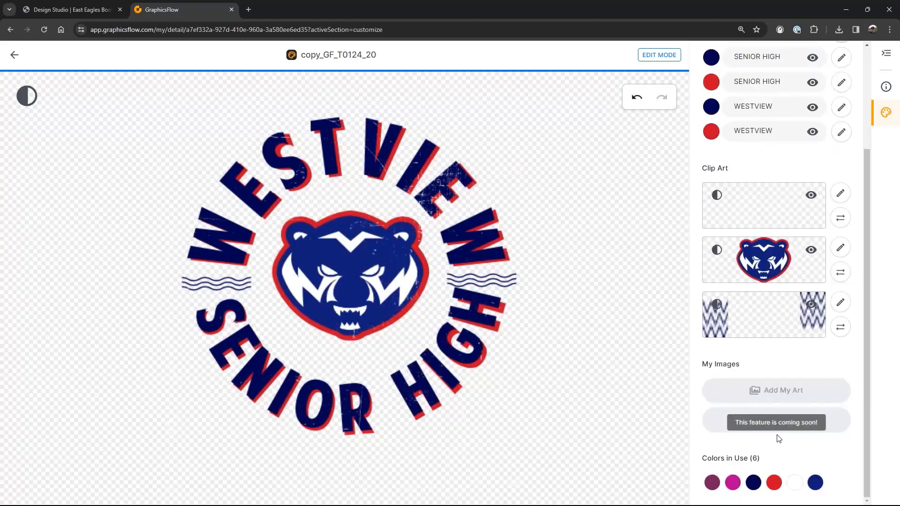
pyautogui.click(818, 485)
pyautogui.click(836, 365)
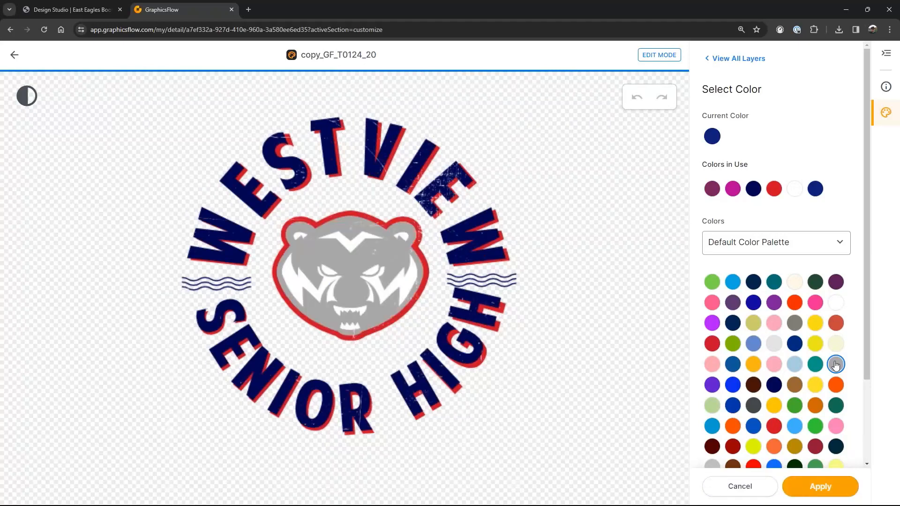
pyautogui.click(754, 490)
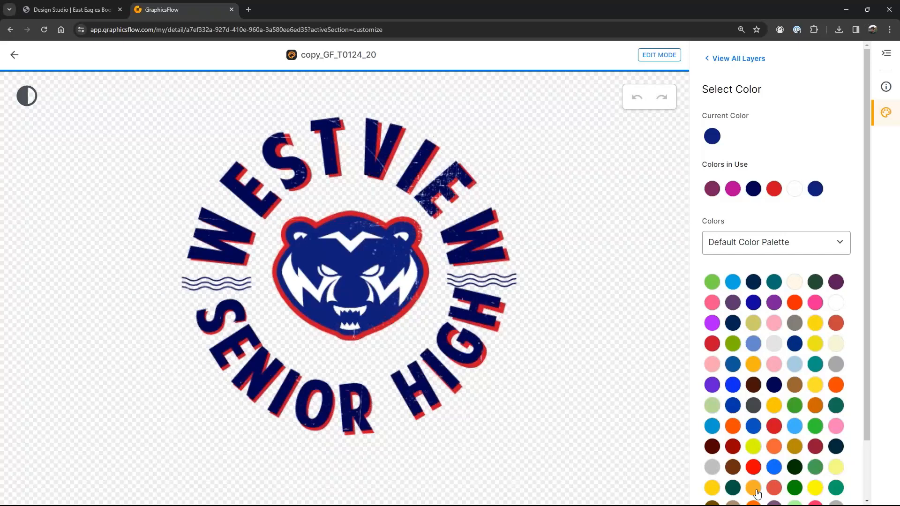
# Leave the copy_GF_T0124_20 design and discard its unsaved customizations.
pyautogui.click(11, 57)
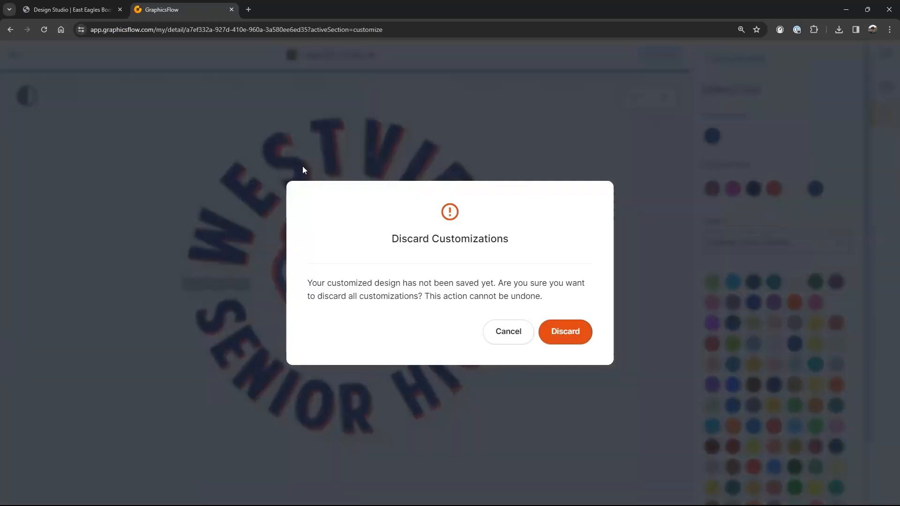
pyautogui.click(573, 340)
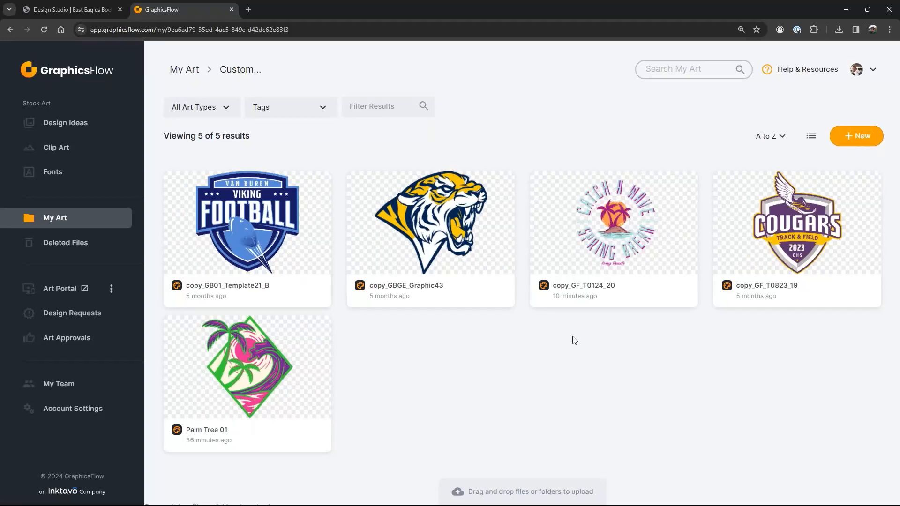
# Add the copy_GF_T0124_20 design to a new art approval named Spring Break Concept.
pyautogui.moveTo(650, 225)
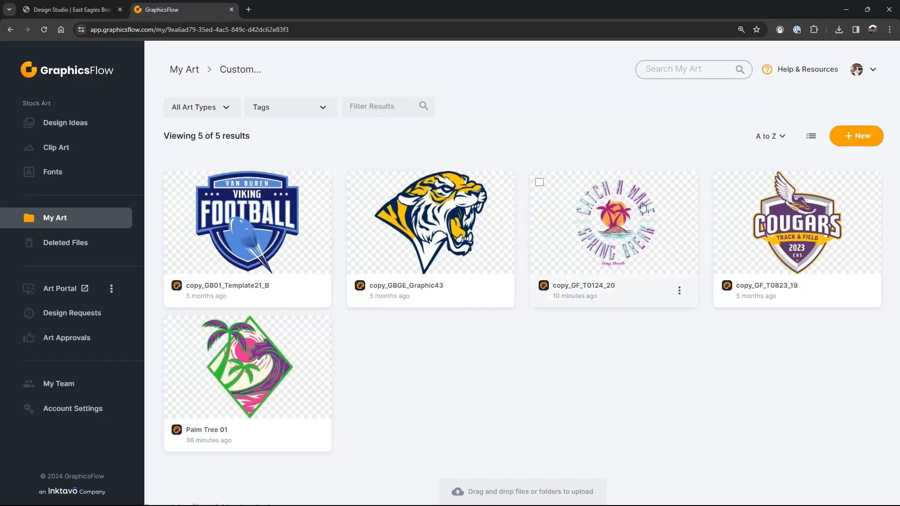
pyautogui.click(680, 292)
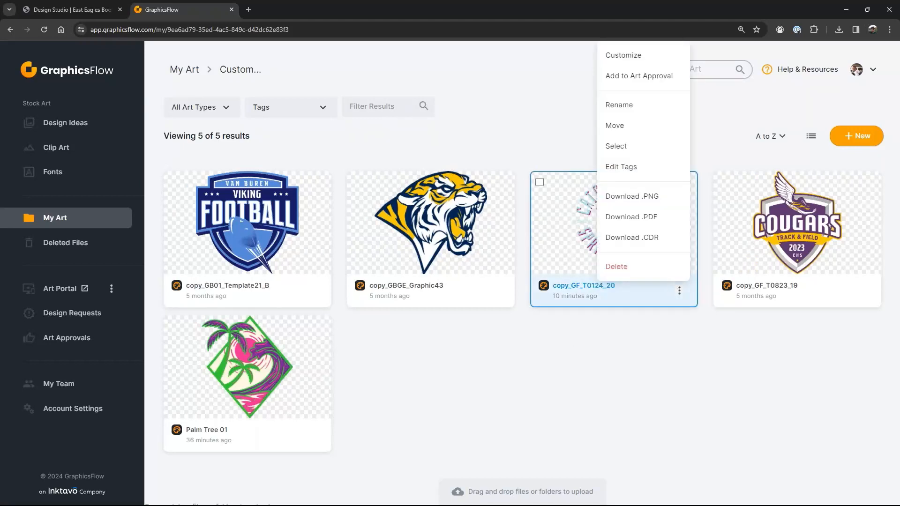
pyautogui.click(657, 75)
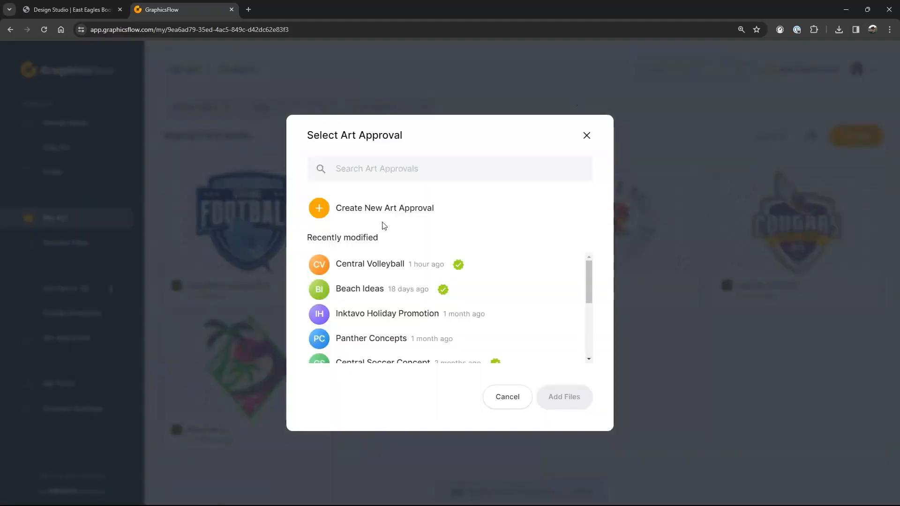
pyautogui.click(353, 210)
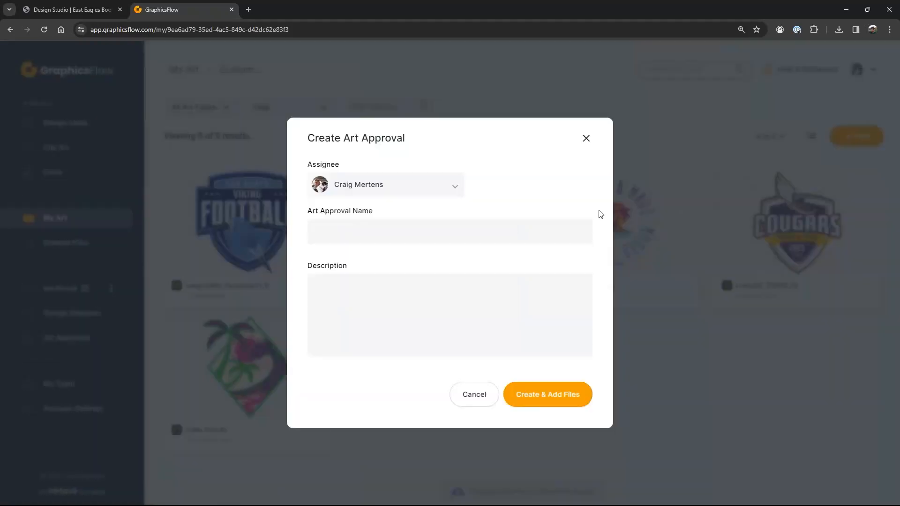
pyautogui.write('S')
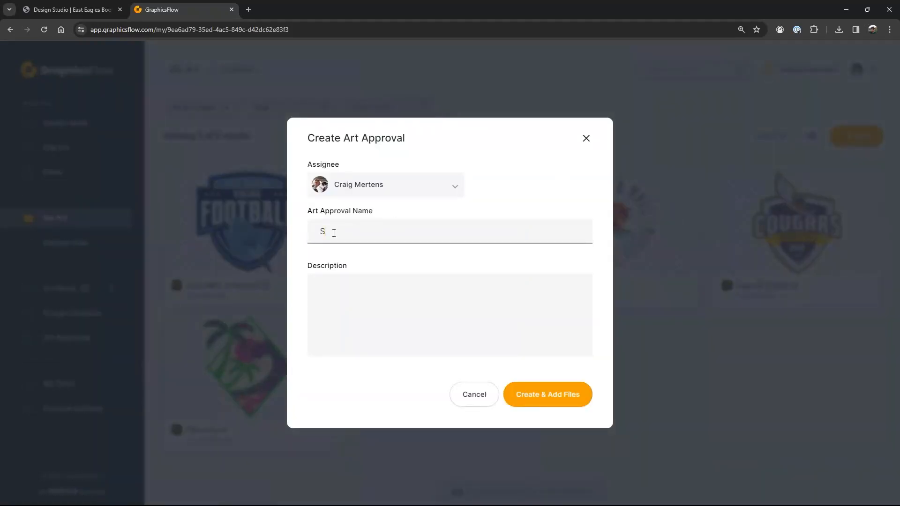
pyautogui.write('pring Break Concept')
pyautogui.click(557, 403)
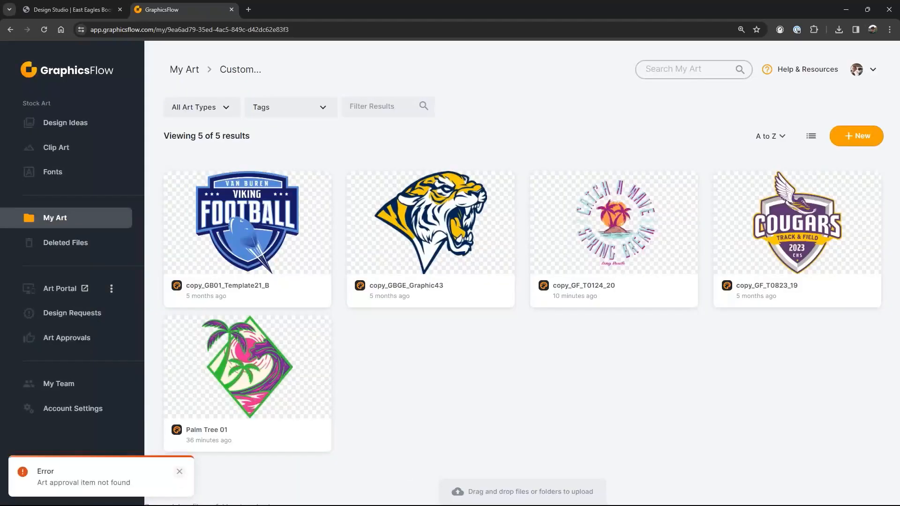
pyautogui.click(179, 472)
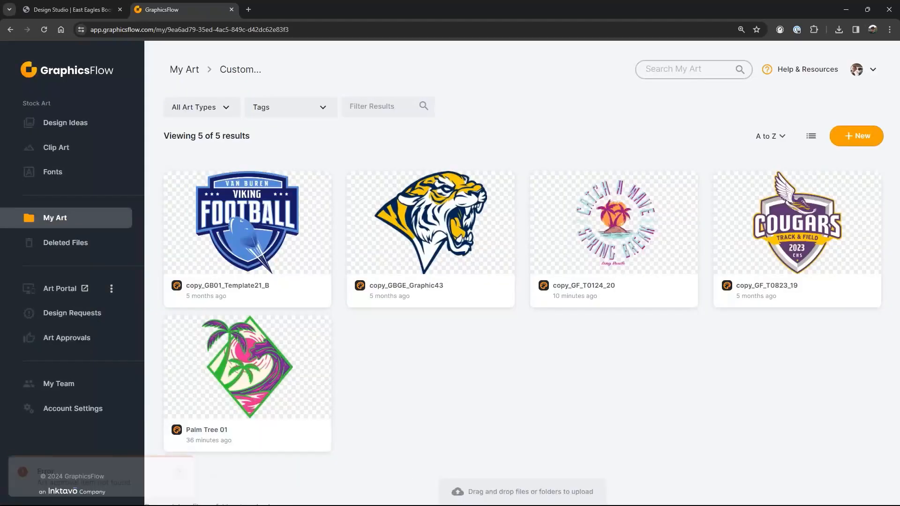
# Launch the Art Portal in its own browser tab and open the Spring Break Concept art approval in the original tab.
pyautogui.click(61, 288)
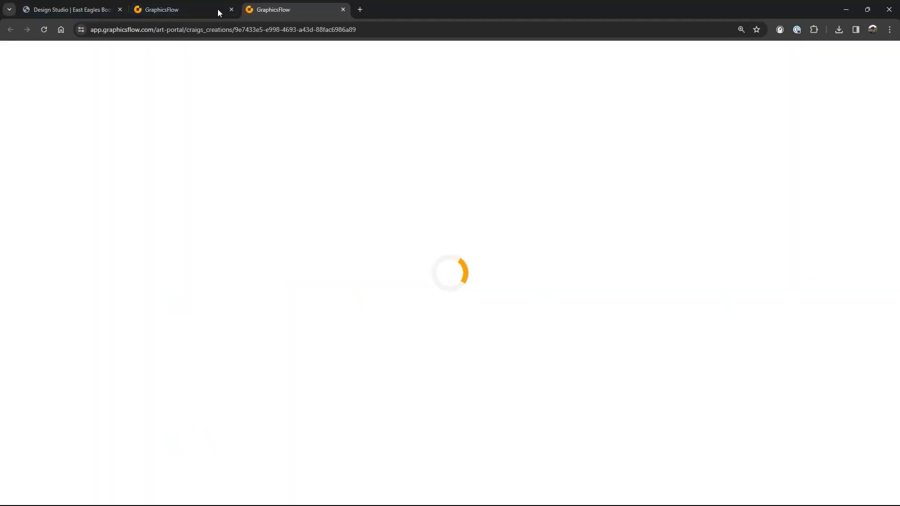
pyautogui.click(218, 9)
pyautogui.click(77, 339)
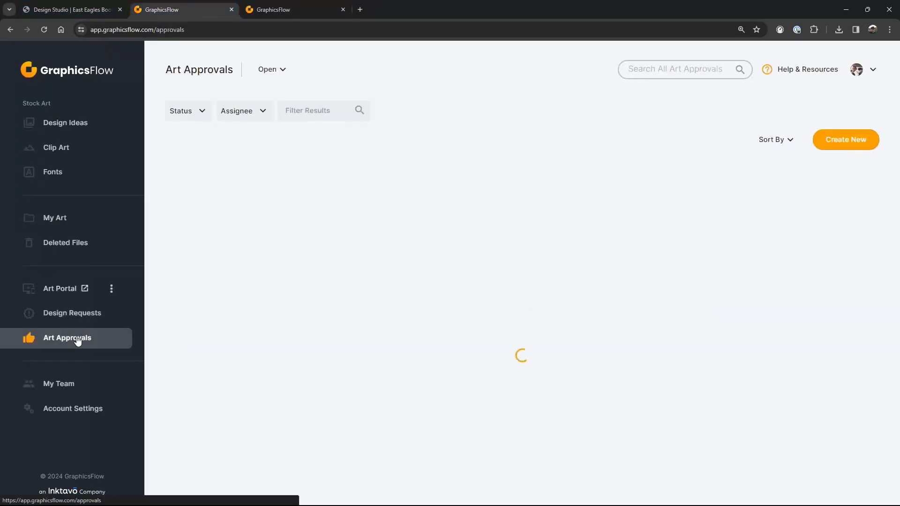
pyautogui.click(271, 185)
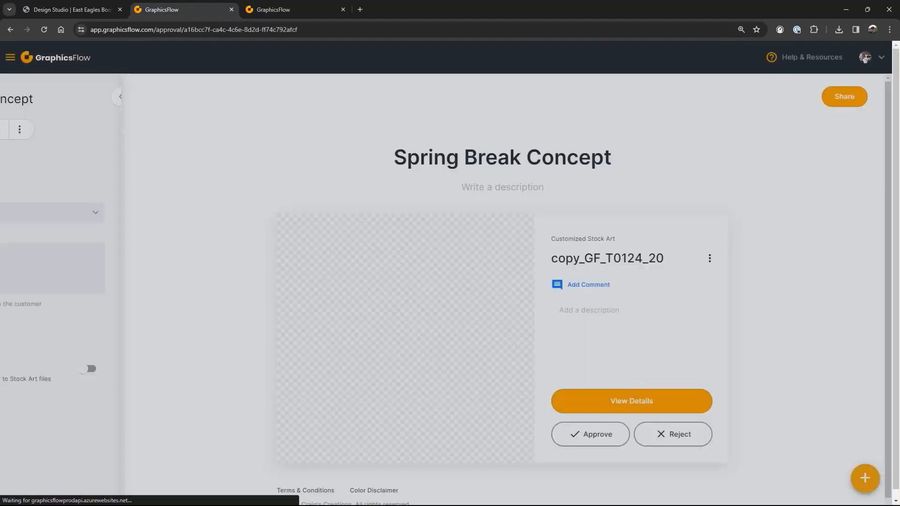
pyautogui.scroll(-3, 699, 228)
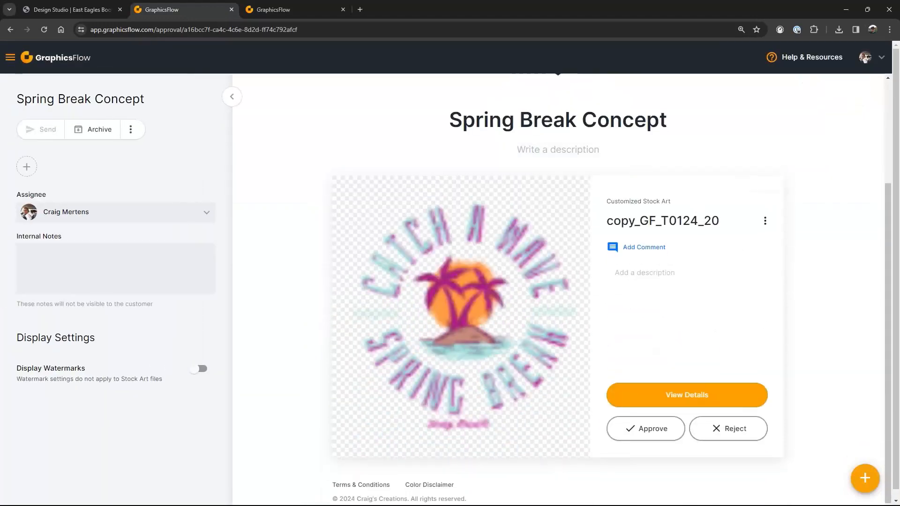
pyautogui.scroll(3, 609, 282)
# Review the collaborator invitation and shareable link options for the Spring Break Concept approval.
pyautogui.click(844, 96)
pyautogui.click(769, 121)
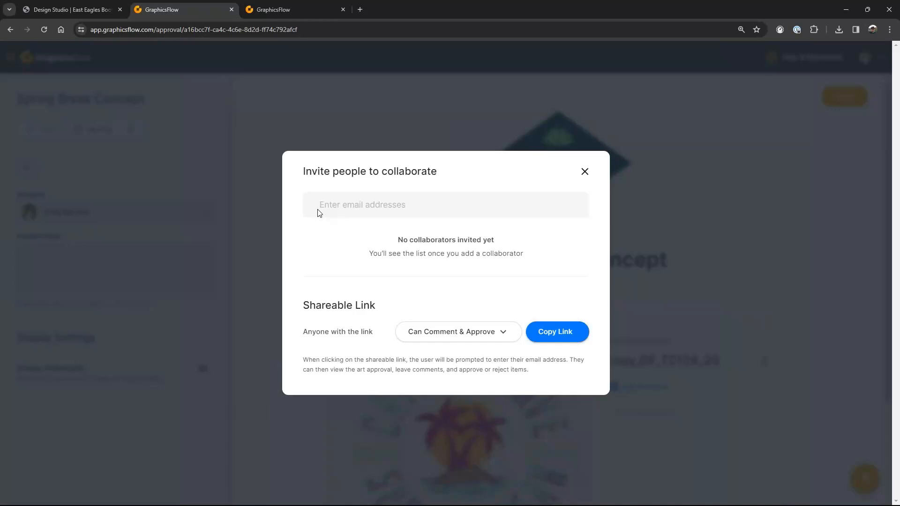
pyautogui.click(585, 172)
# View the Art Portal's design showcase page and return to the Spring Break Concept approval.
pyautogui.click(306, 10)
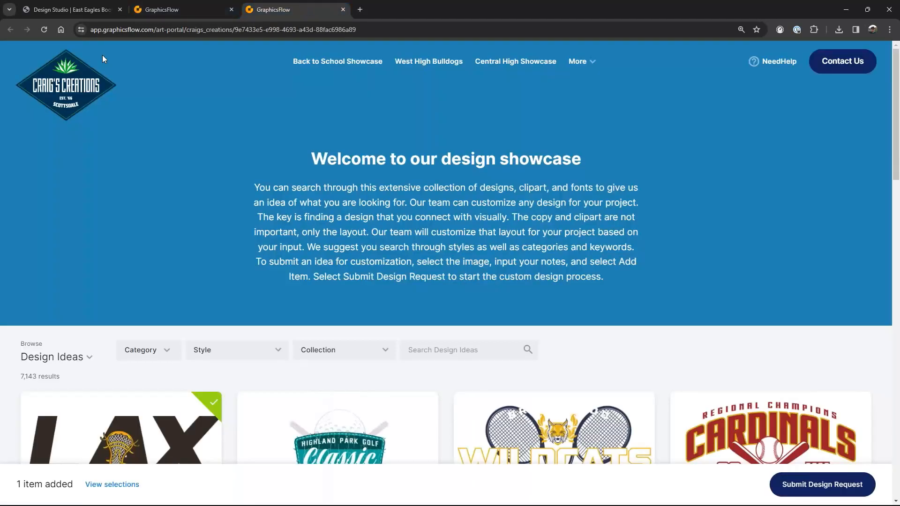
pyautogui.click(181, 10)
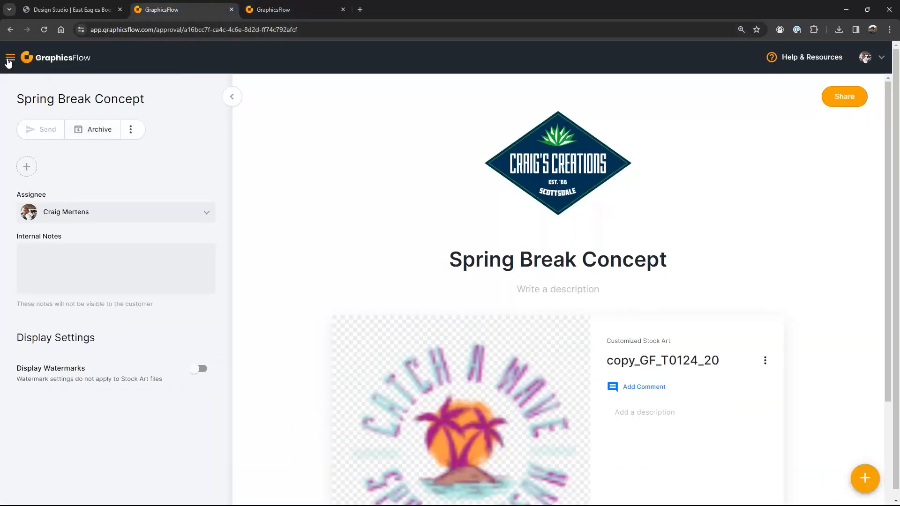
# Open the Eagles Pennant Logo SVG from the SVG Files folder of East Eagles Store Files in My Art.
pyautogui.click(8, 60)
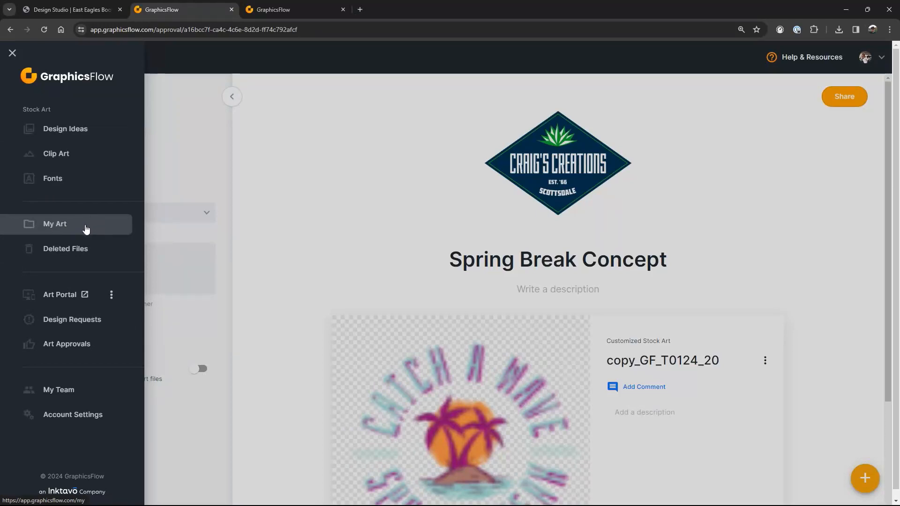
pyautogui.click(85, 228)
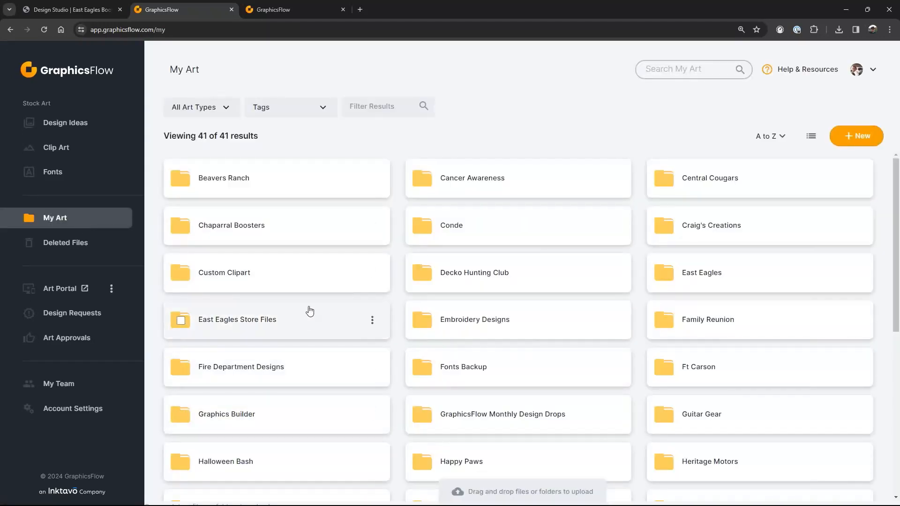
pyautogui.click(266, 322)
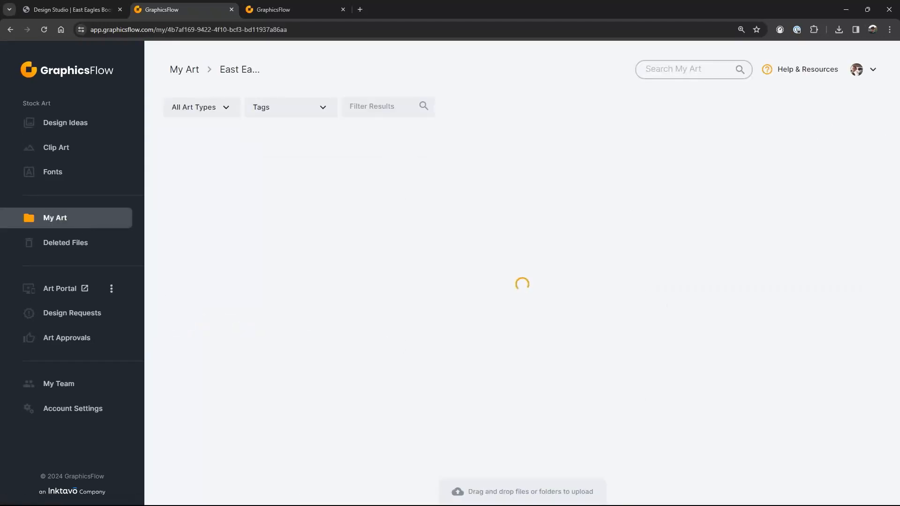
pyautogui.click(220, 273)
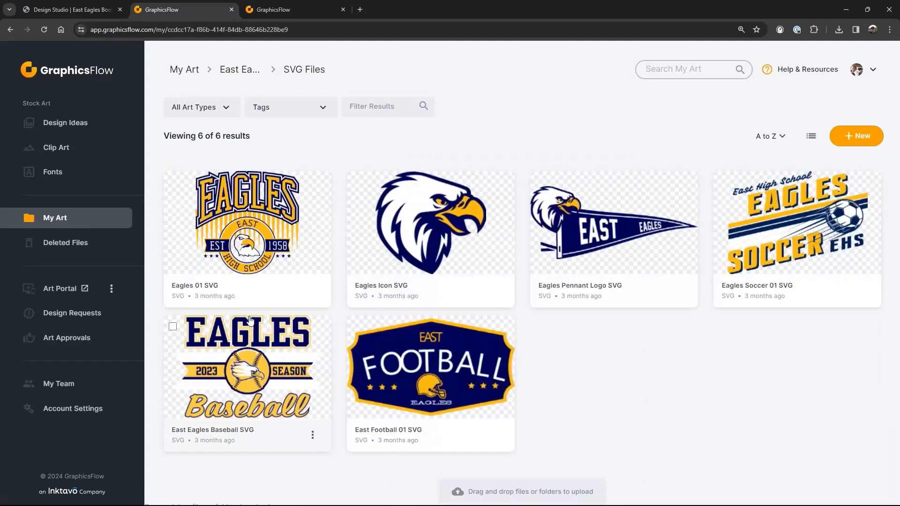
pyautogui.click(599, 230)
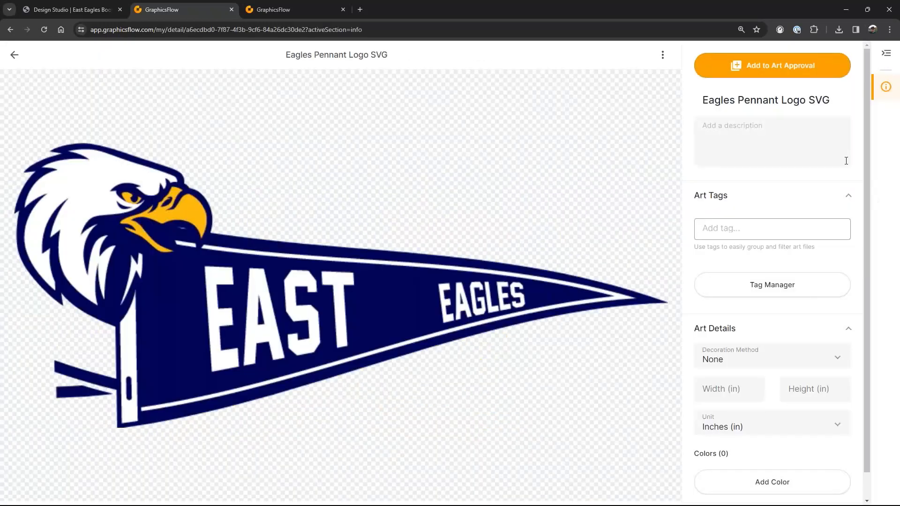
# Add the Eagles Pennant Logo SVG to a new art approval named Color Ways.
pyautogui.click(795, 69)
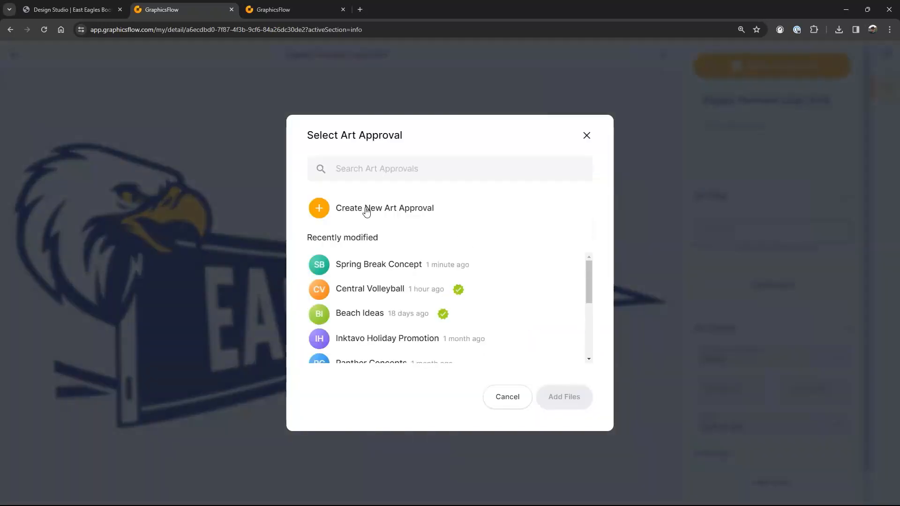
pyautogui.click(366, 212)
pyautogui.write('Color Ways')
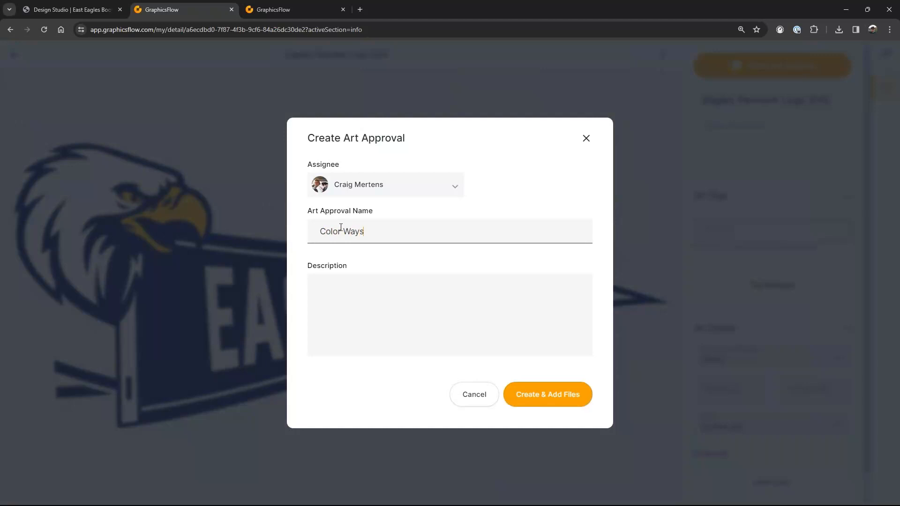
pyautogui.click(572, 387)
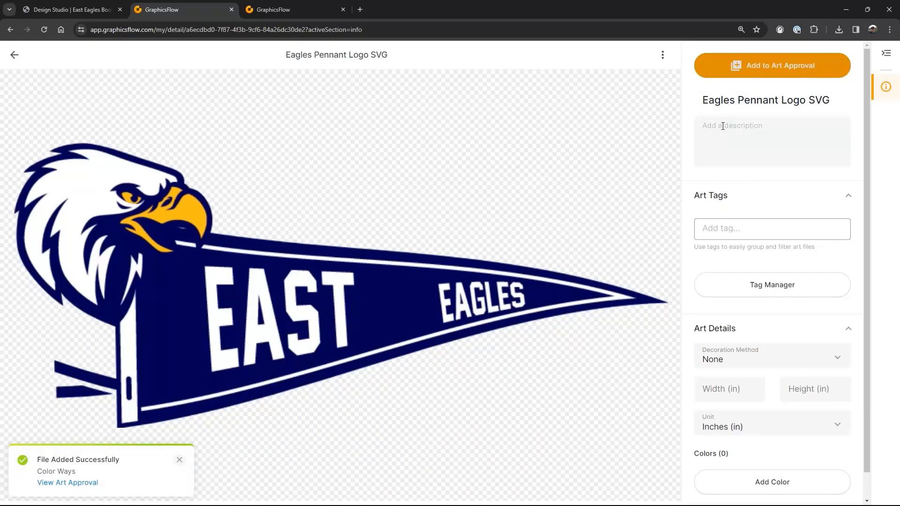
# Add a second copy of the pennant logo to the Color Ways approval and return to the SVG Files folder.
pyautogui.click(753, 71)
pyautogui.click(386, 271)
pyautogui.click(565, 398)
pyautogui.click(11, 55)
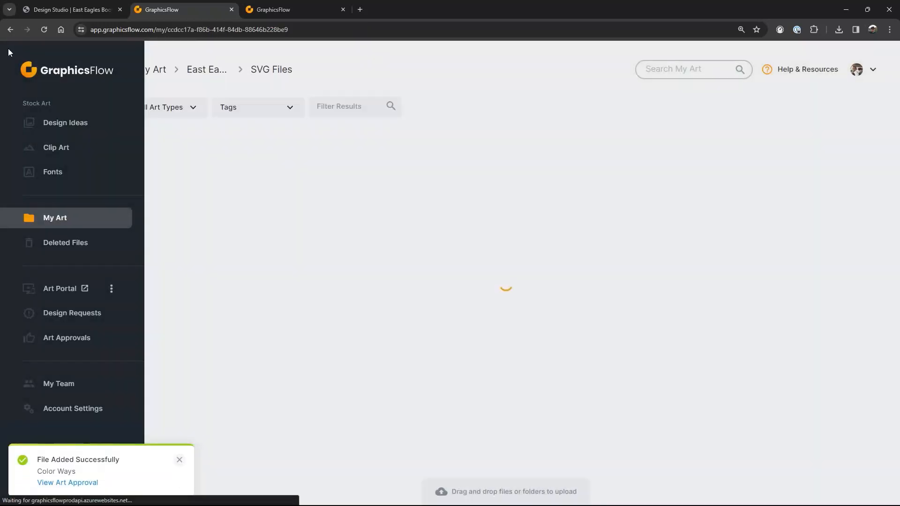
# Open the Color Ways art approval and look over its two pennant logo entries.
pyautogui.click(78, 340)
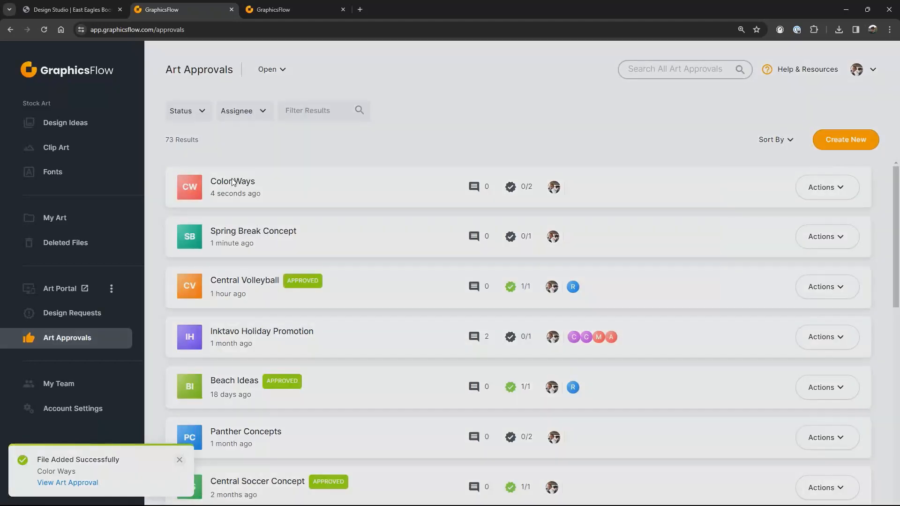
pyautogui.click(232, 182)
pyautogui.scroll(-7, 566, 305)
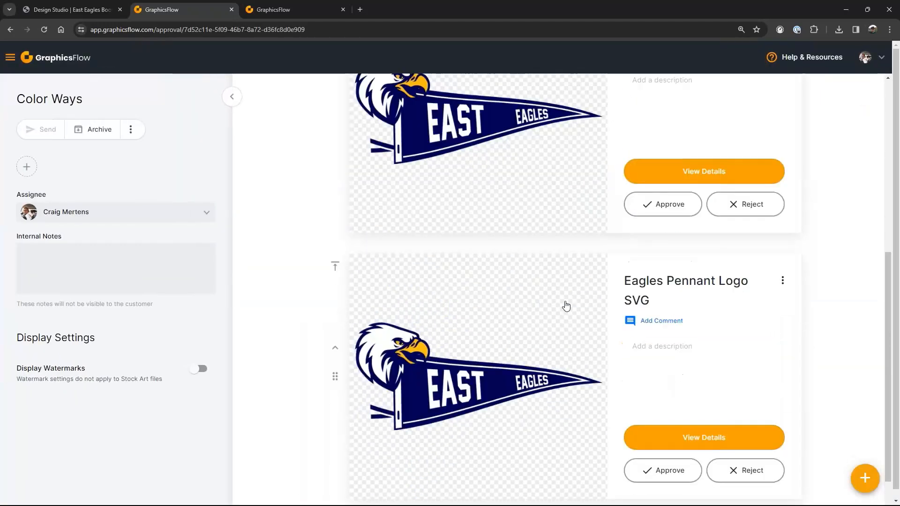
pyautogui.scroll(3, 587, 207)
# Give the first pennant logo a grey background (RGB 171, 172, 178) and the description "Colorway for Grey".
pyautogui.click(587, 207)
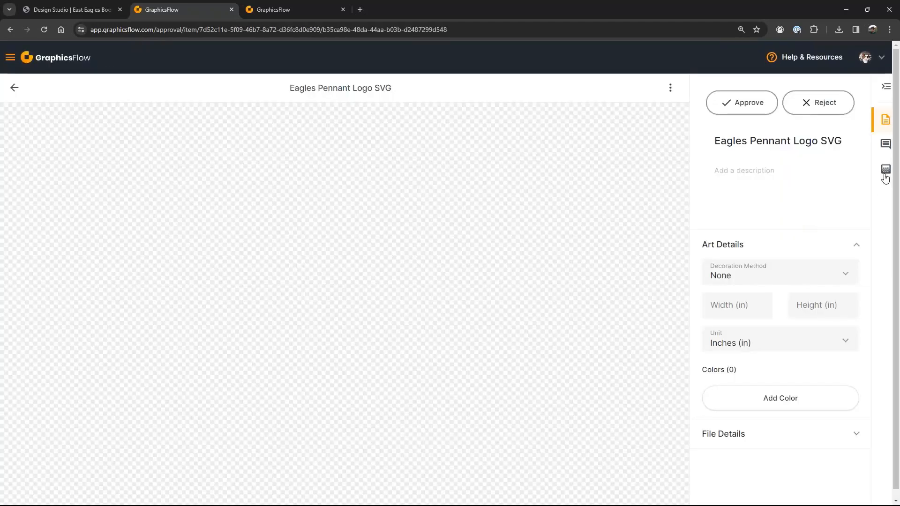
pyautogui.click(886, 172)
pyautogui.click(847, 115)
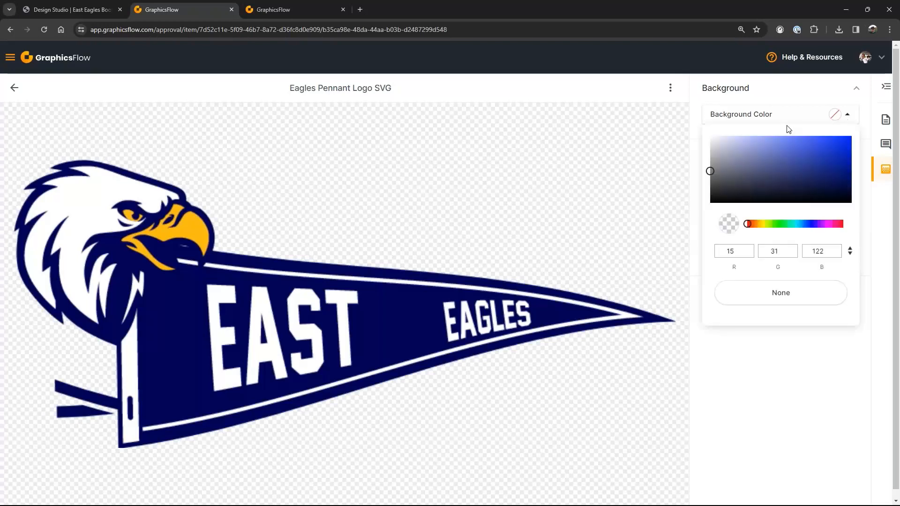
pyautogui.click(711, 152)
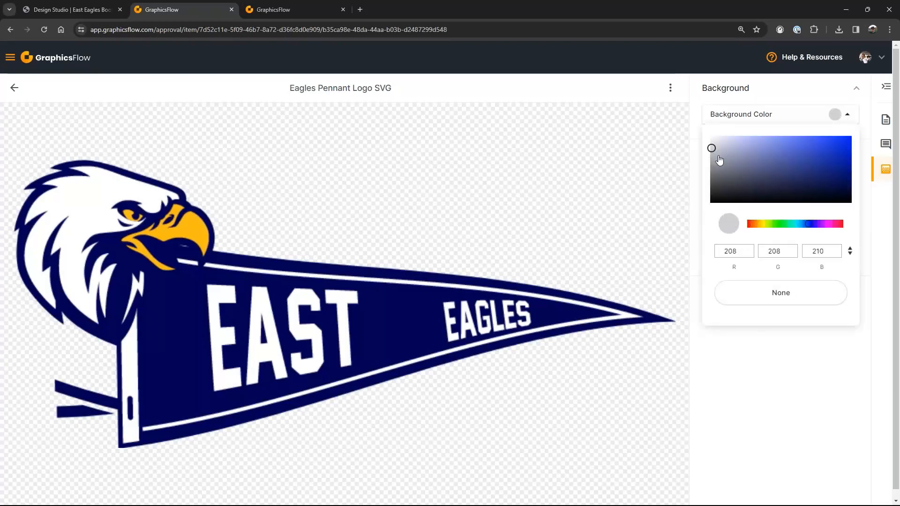
pyautogui.click(716, 156)
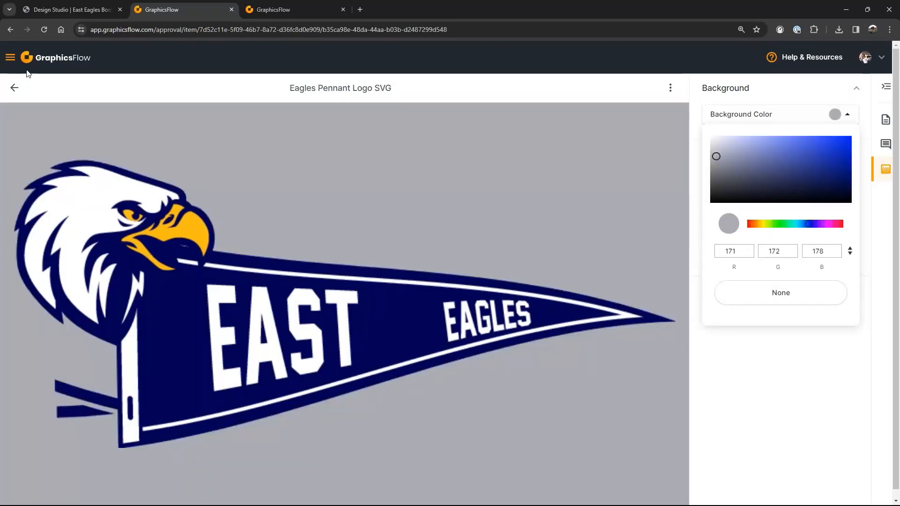
pyautogui.click(15, 88)
pyautogui.click(15, 88)
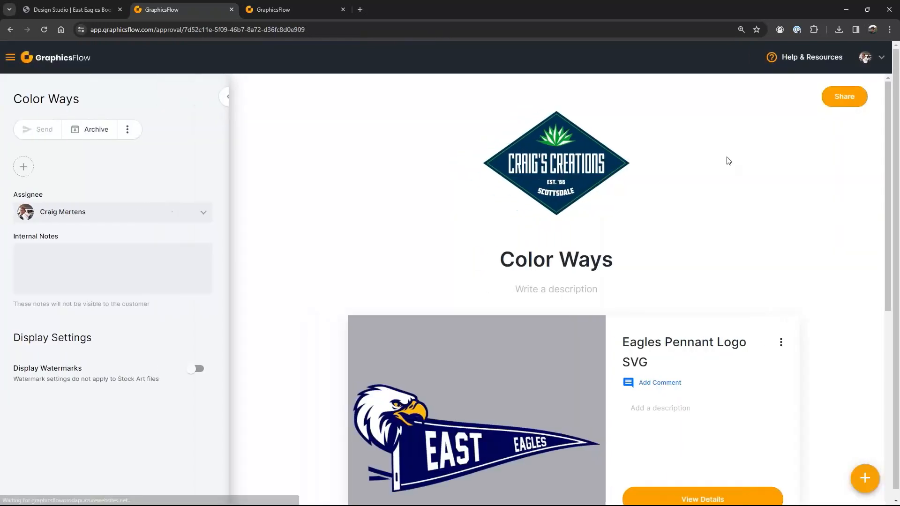
pyautogui.click(667, 408)
pyautogui.write('Colorway for Grey')
# Set the second pennant logo's background color to black (RGB 0, 0, 0) and return to the approval.
pyautogui.scroll(-8, 667, 408)
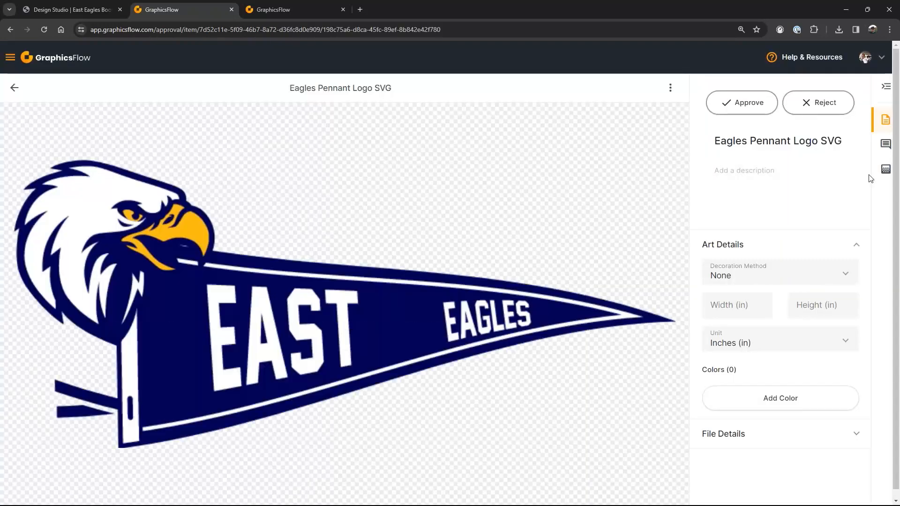
pyautogui.click(886, 172)
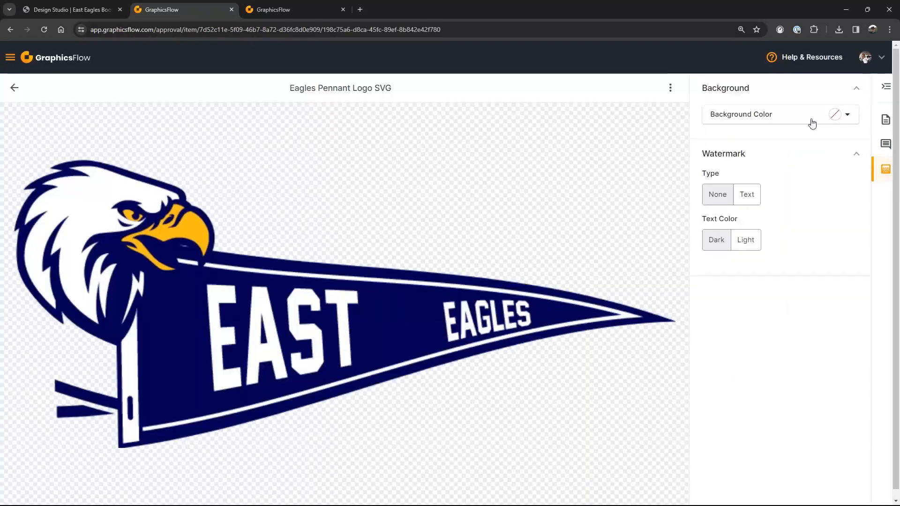
pyautogui.click(846, 116)
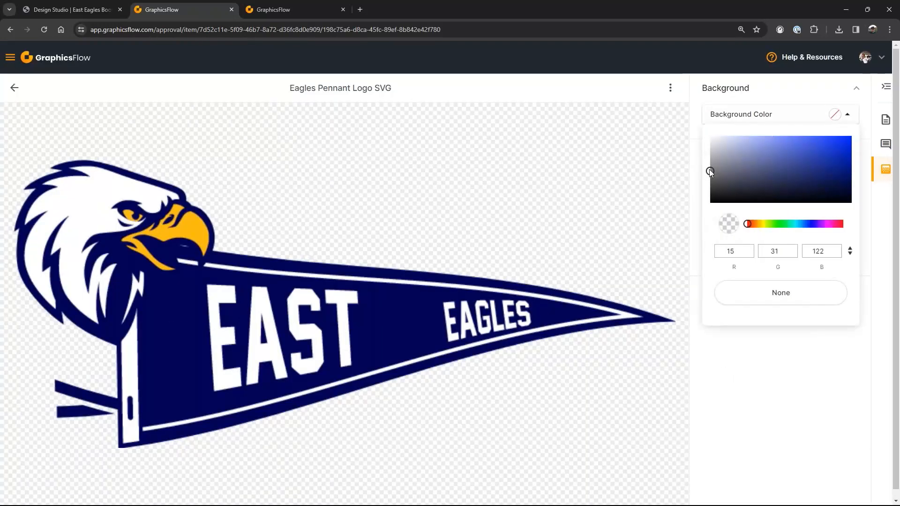
pyautogui.moveTo(710, 172); pyautogui.dragTo(710, 203)
pyautogui.click(719, 375)
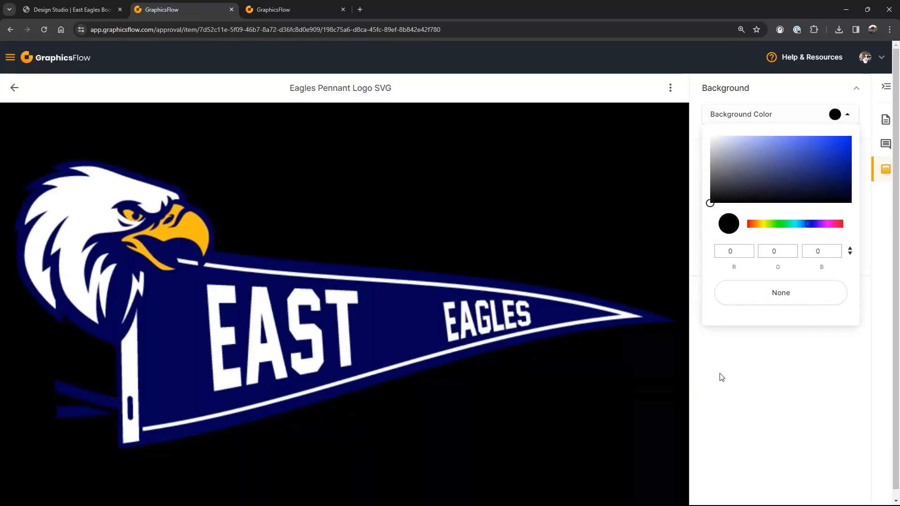
pyautogui.click(15, 92)
# Enter the description "Colorway for Black" for the second pennant logo.
pyautogui.scroll(-5, 677, 438)
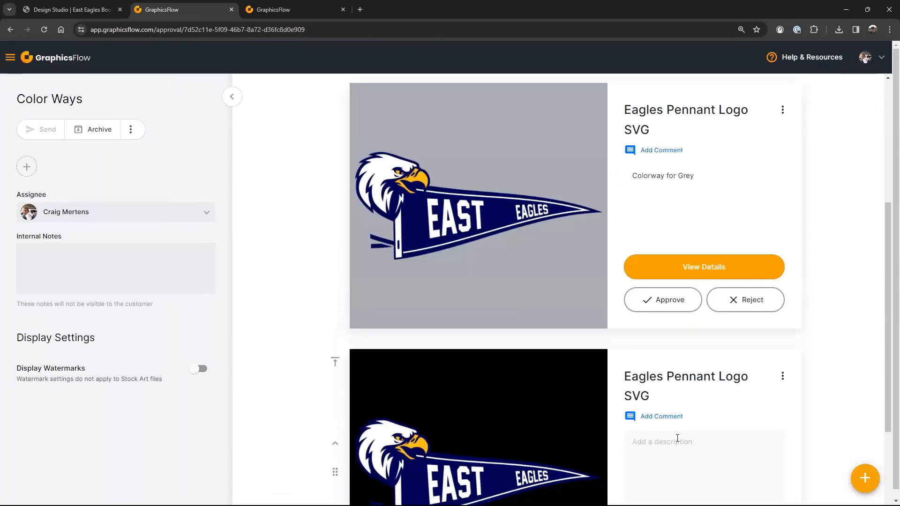
pyautogui.scroll(-1, 677, 438)
pyautogui.write('Col')
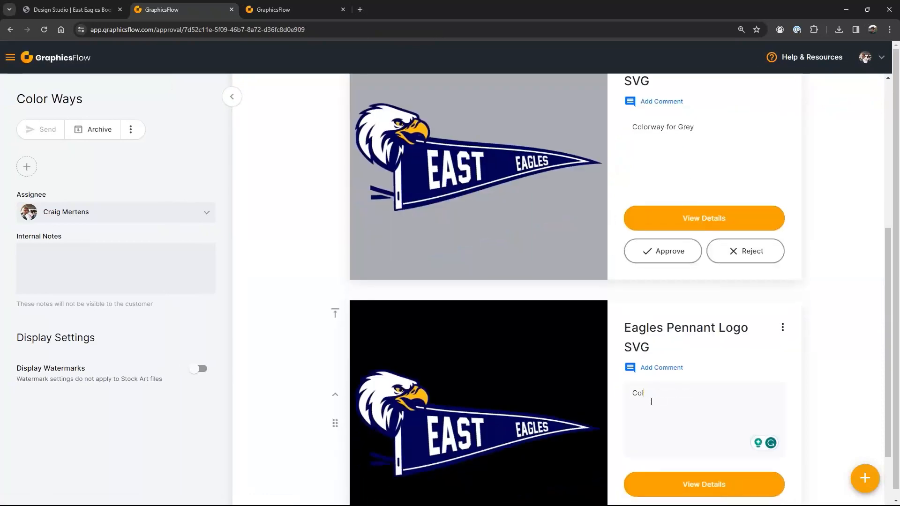
pyautogui.write('orway for Blacjk')
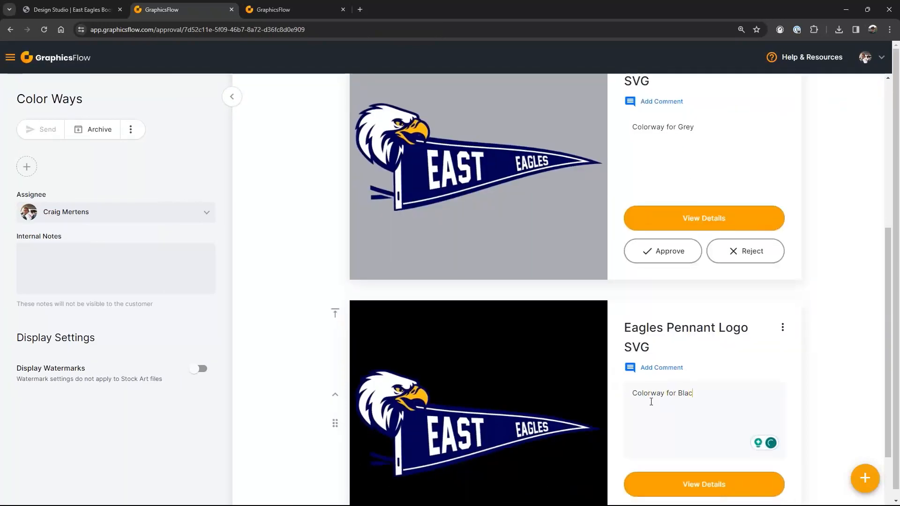
pyautogui.press('BackSpace')
pyautogui.press('BackSpace')
pyautogui.write('k')
# Check the file options of the grey pennant logo and review both colorways in the approval.
pyautogui.scroll(6, 612, 299)
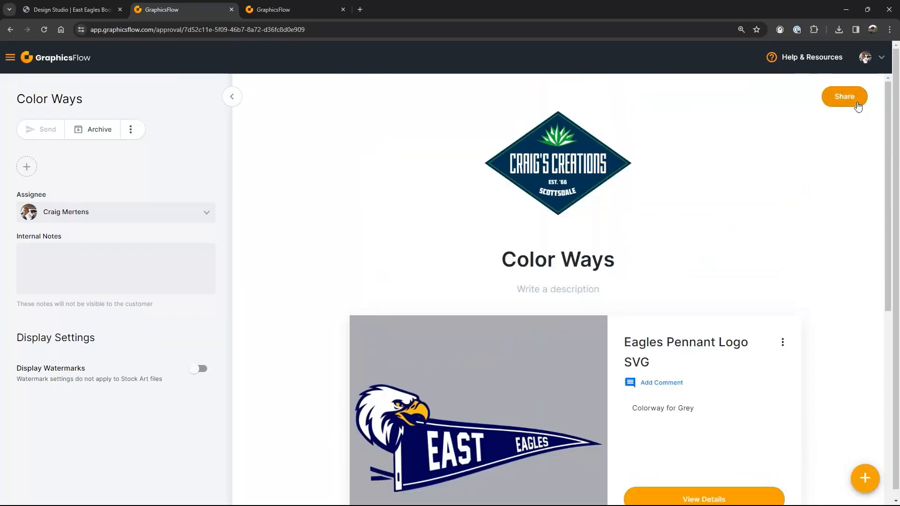
pyautogui.click(783, 343)
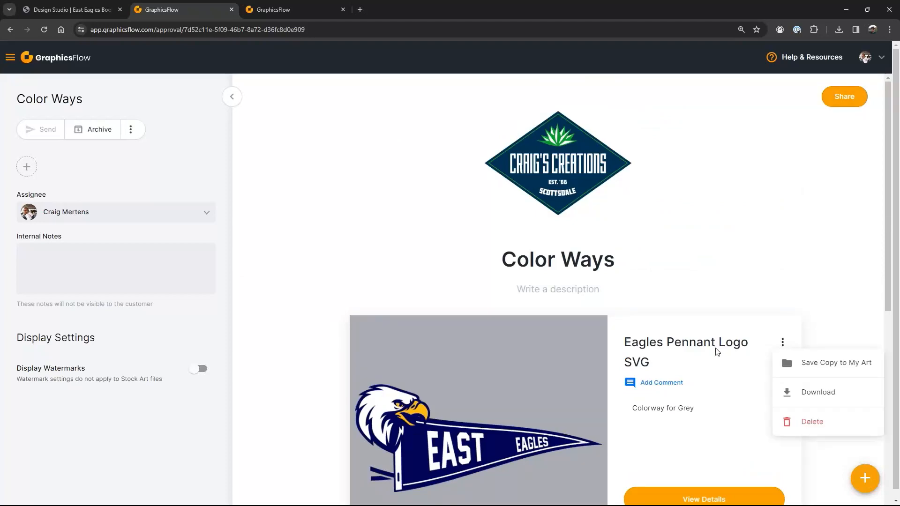
pyautogui.click(659, 362)
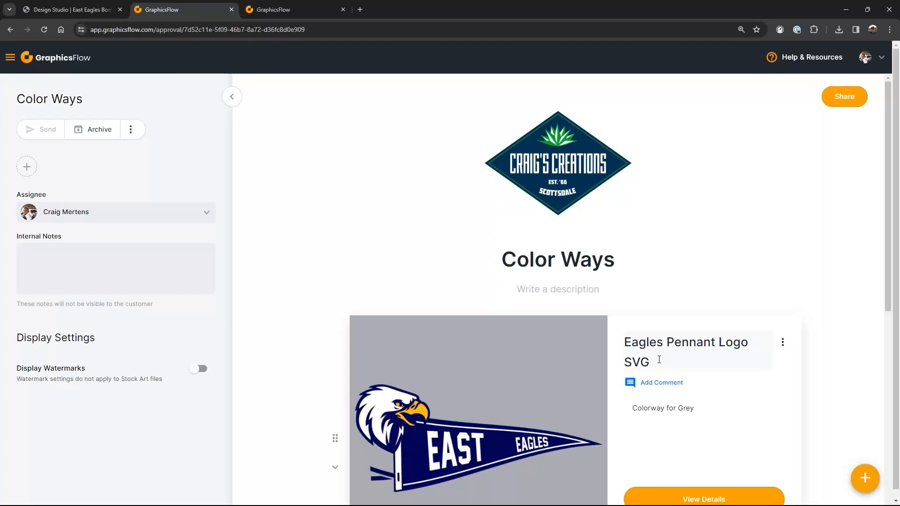
pyautogui.scroll(-8, 658, 361)
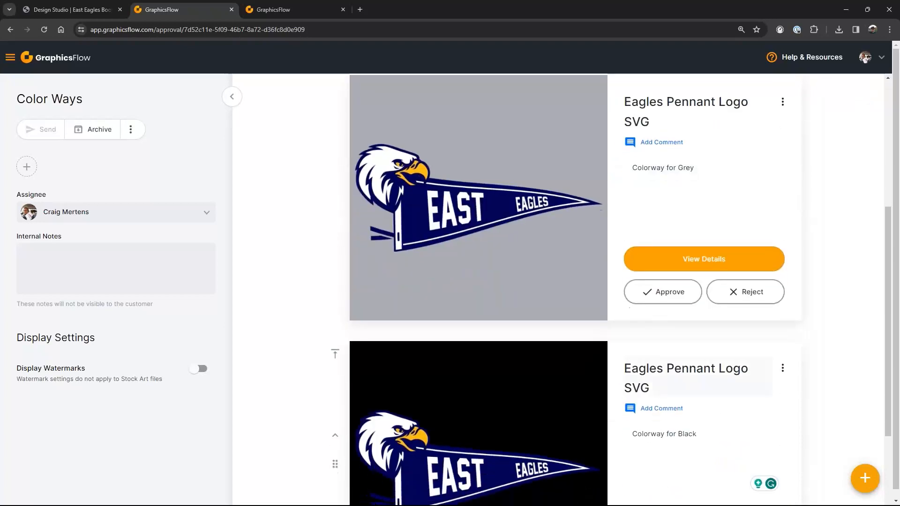